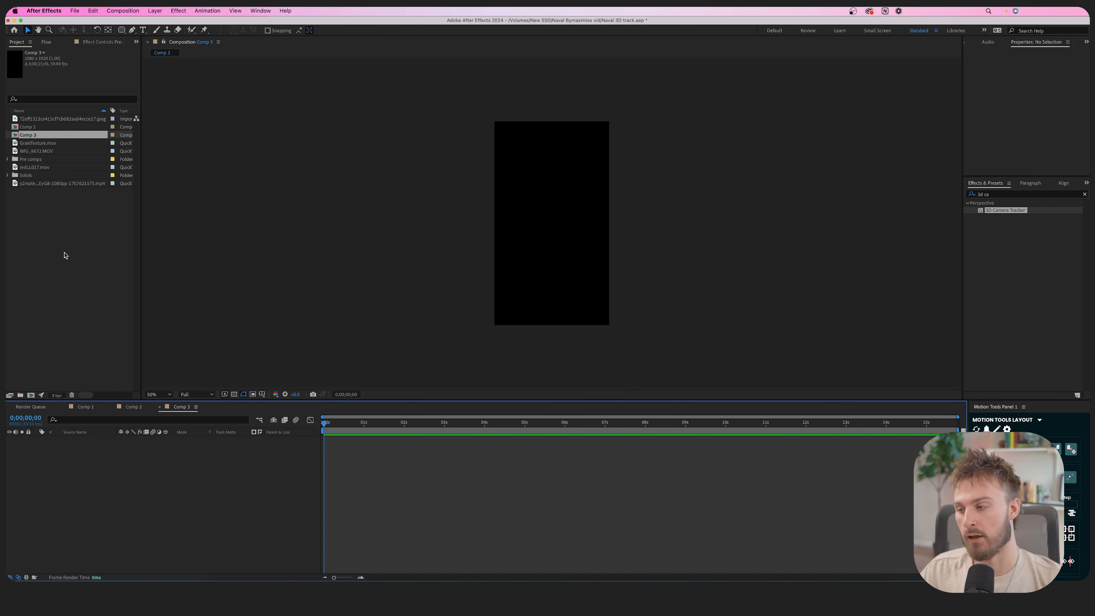
- Place the JPEG photo of the standing man in Comp 3 and move it to about the middle of the frame
click(37, 143)
click(37, 151)
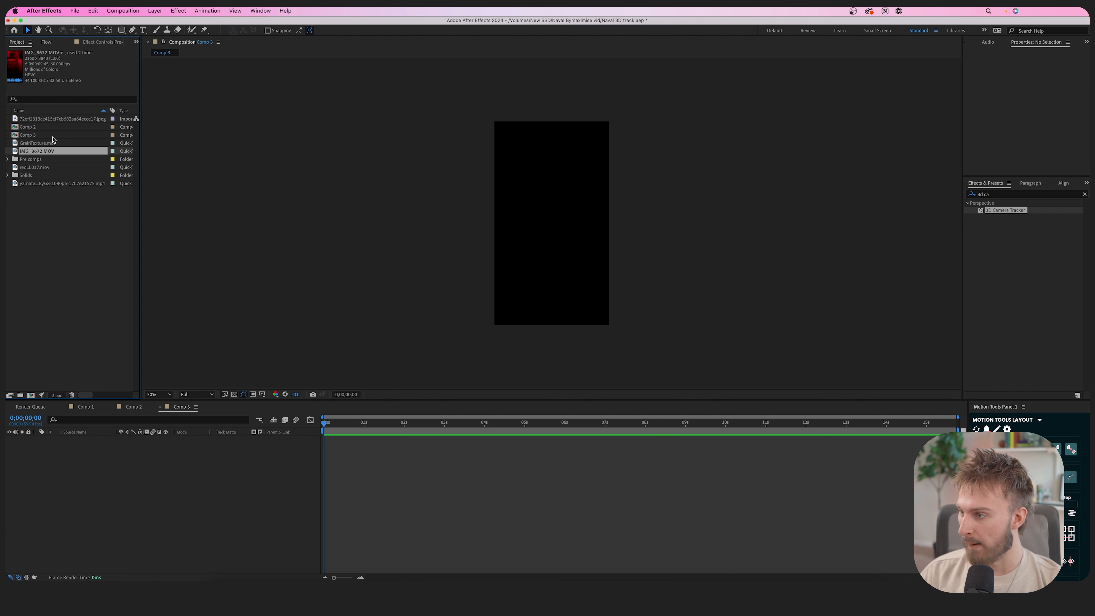
click(48, 127)
drag(38, 117, 552, 223)
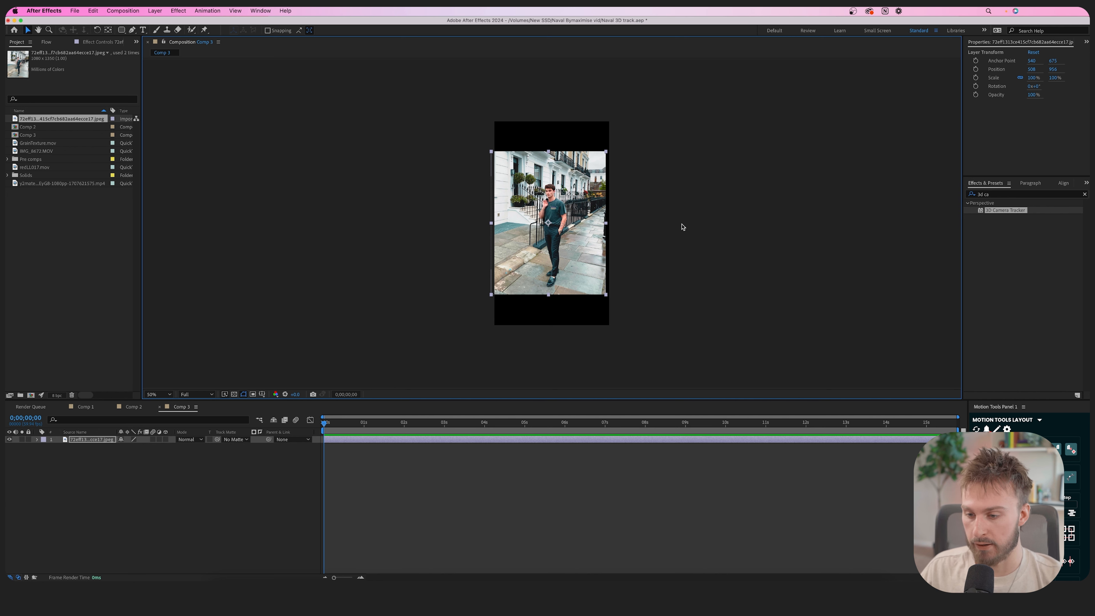
key(slash)
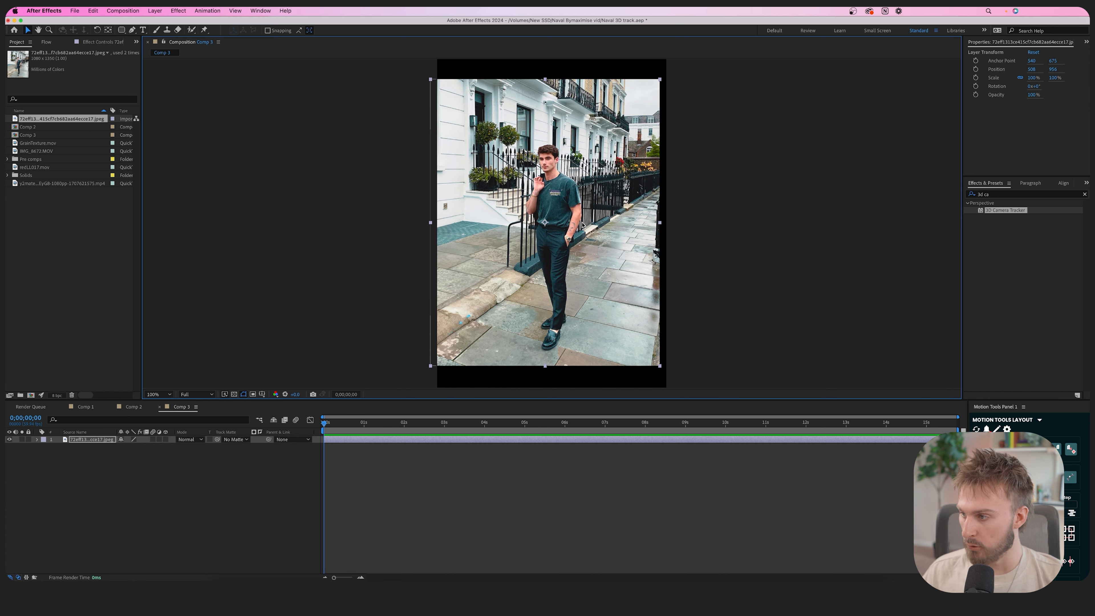
drag(536, 237, 546, 238)
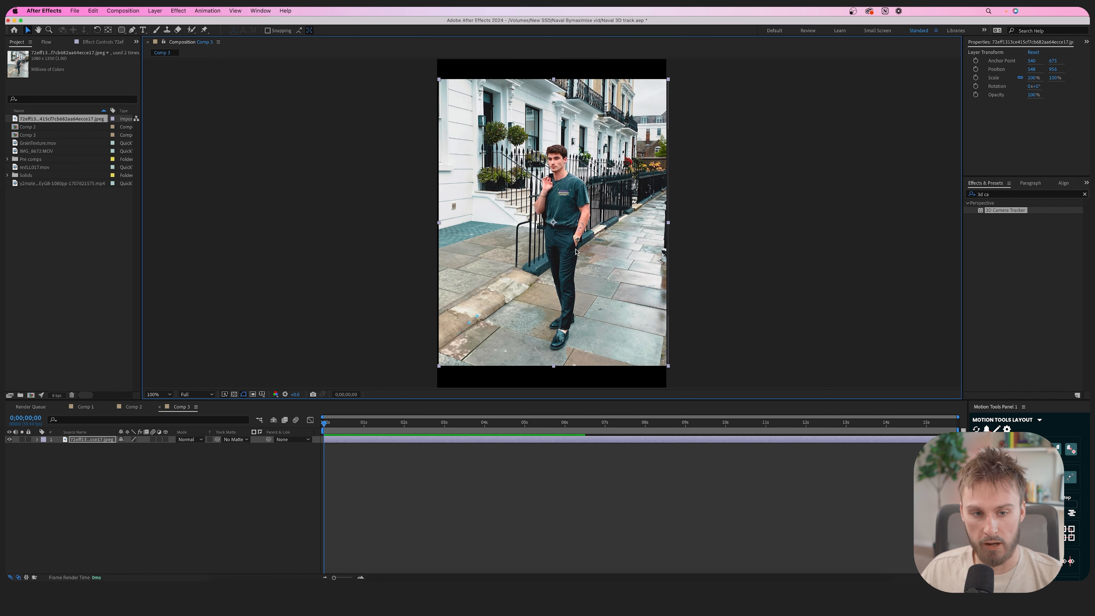
scroll(575, 247, down, 2)
scroll(585, 248, up, 2)
drag(553, 228, 548, 230)
- Trace a closed Pen tool mask around the whole man, from his front shoe up around his body and head, cutting him out of the background
click(132, 29)
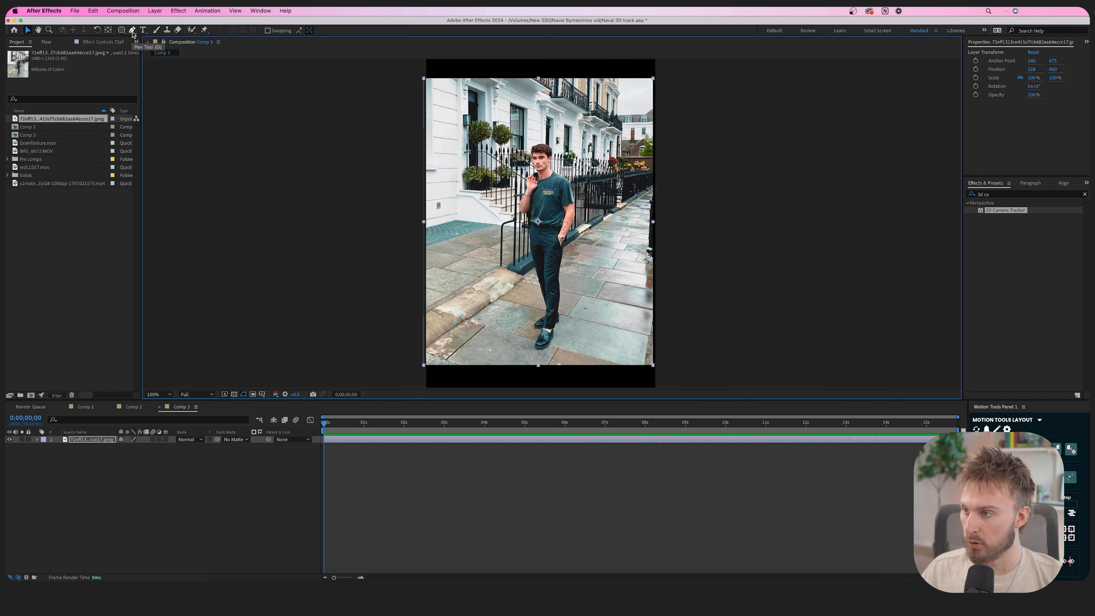
scroll(560, 315, up, 6)
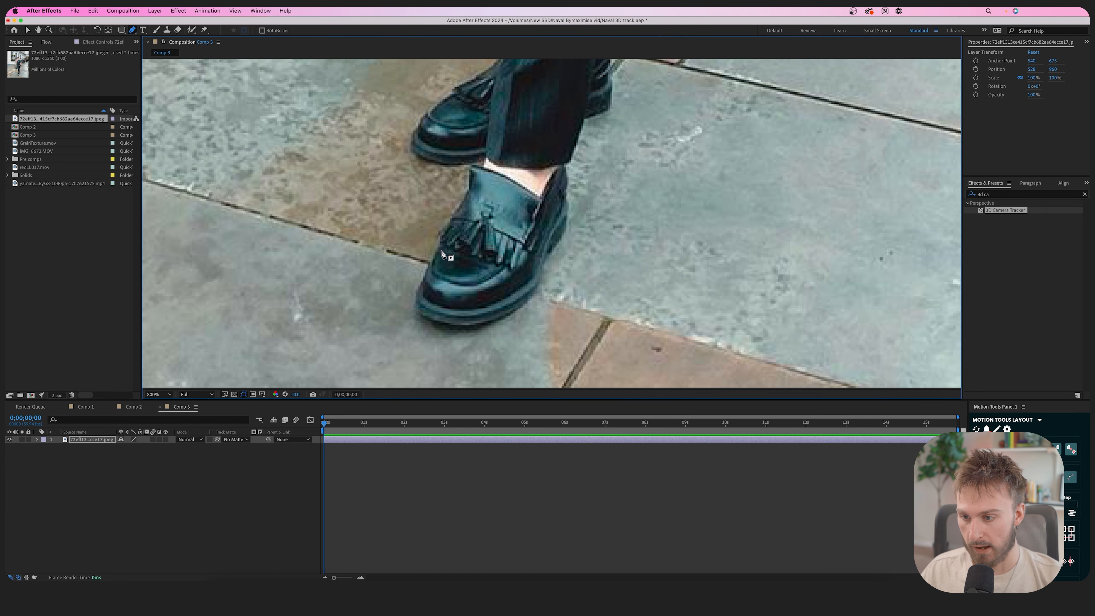
click(438, 248)
click(432, 263)
click(422, 276)
click(415, 296)
click(421, 311)
click(441, 322)
click(464, 326)
click(507, 316)
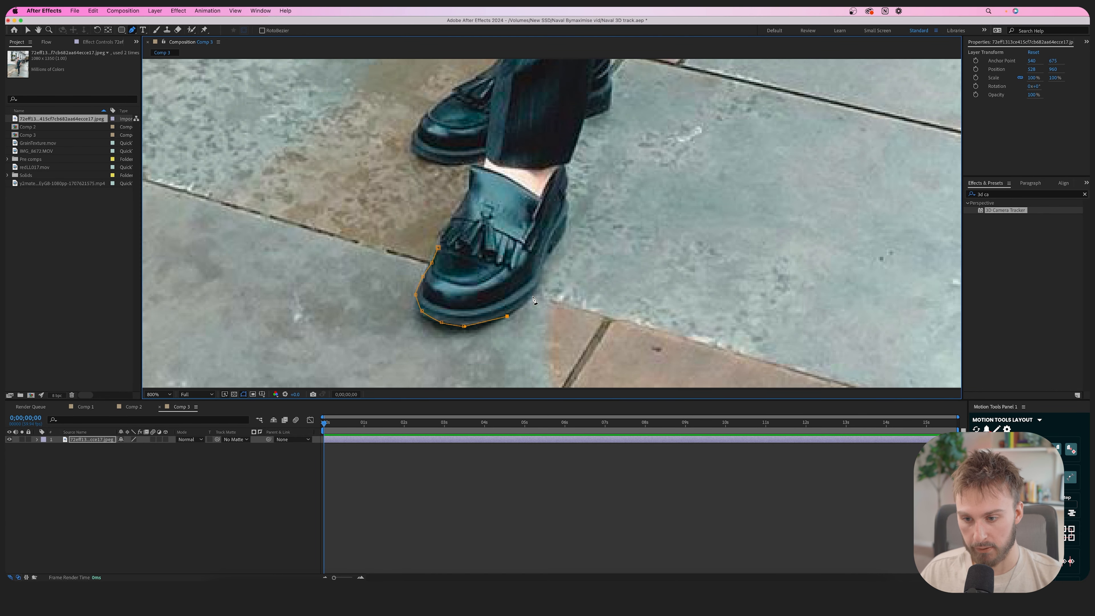
click(534, 298)
drag(560, 150, 491, 337)
mouse_move(552, 108)
mouse_down()
mouse_move(509, 345)
mouse_move(488, 345)
mouse_up()
drag(540, 243, 533, 207)
scroll(539, 207, up, 1)
click(557, 259)
click(506, 142)
click(525, 208)
click(507, 246)
click(501, 246)
drag(495, 240, 479, 242)
click(476, 254)
scroll(476, 257, down, 1)
drag(518, 336, 539, 130)
click(579, 215)
mouse_move(560, 337)
mouse_down()
mouse_move(539, 108)
mouse_move(518, 107)
mouse_move(528, 89)
mouse_up()
click(494, 129)
click(506, 165)
click(515, 215)
click(550, 320)
click(507, 163)
click(450, 229)
click(510, 252)
click(473, 323)
scroll(521, 314, down, 3)
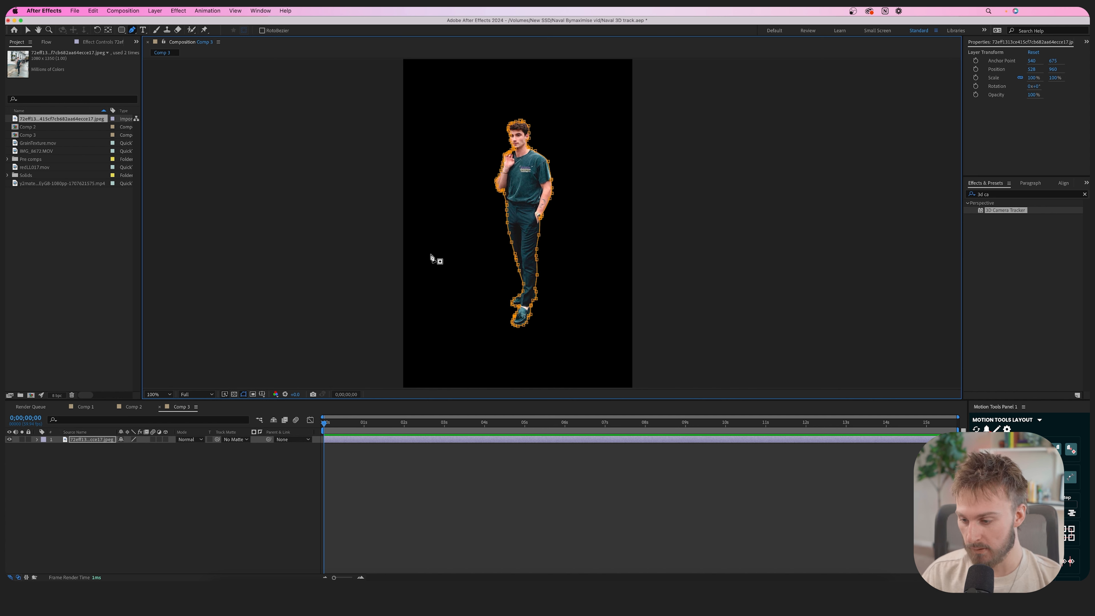
- Reveal the photo layer's mask path, keep the mask mode on Add, and deselect the layer
key(m)
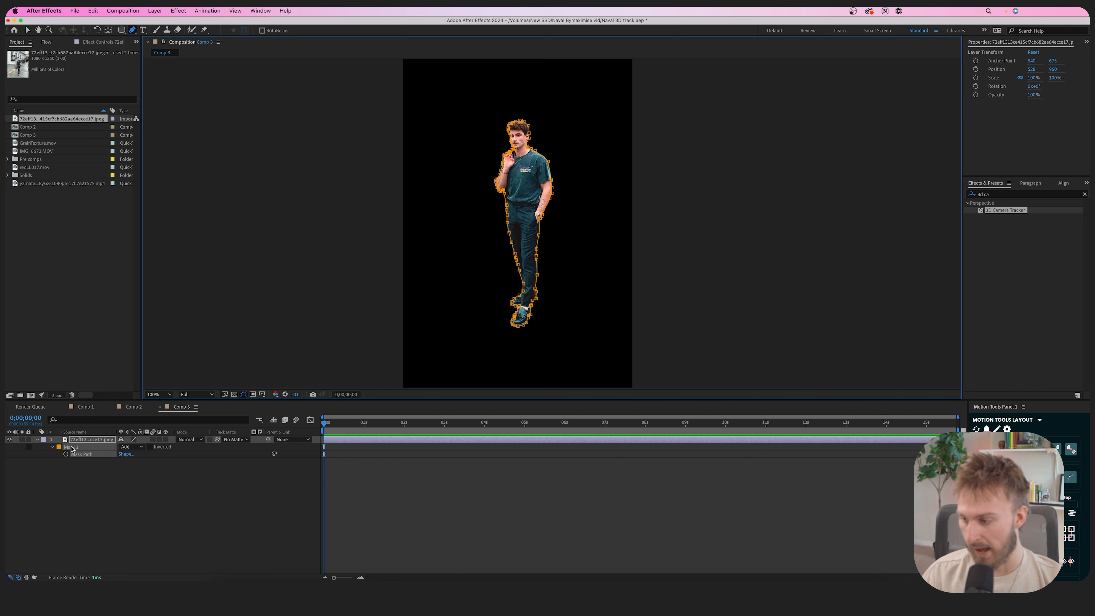
click(140, 447)
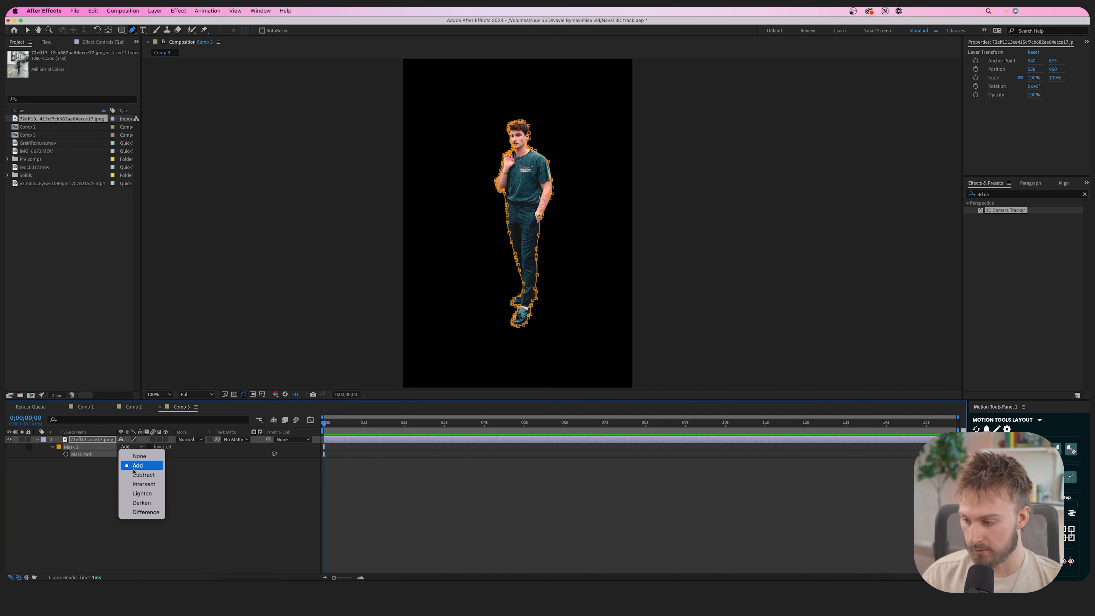
click(147, 470)
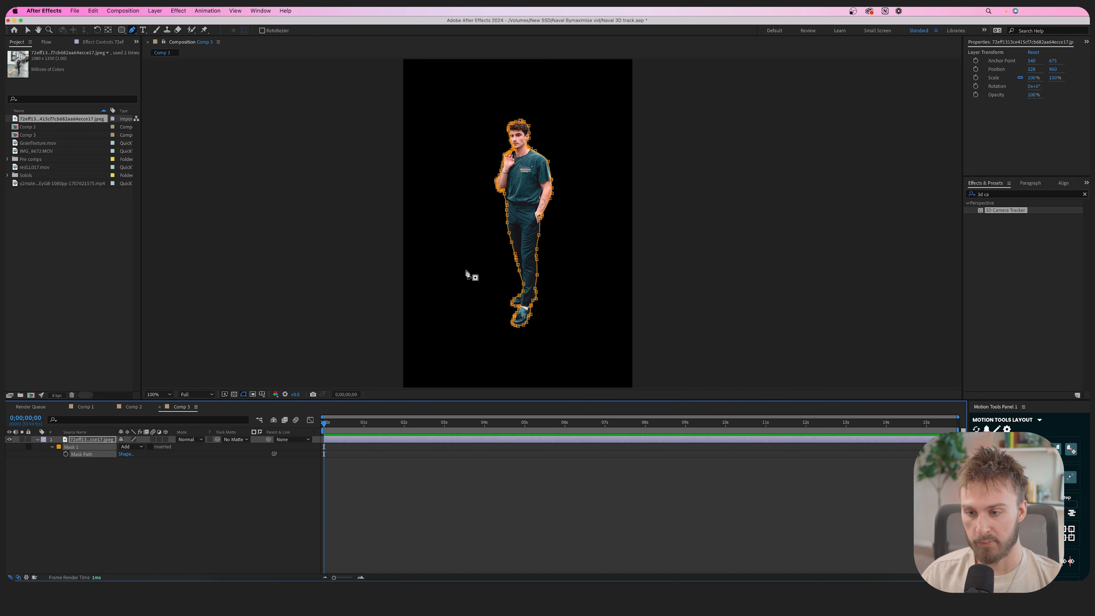
key(v)
click(496, 296)
- Apply the Gradient Ramp effect to the cut-out man and set its end color to red FF0000
click(987, 195)
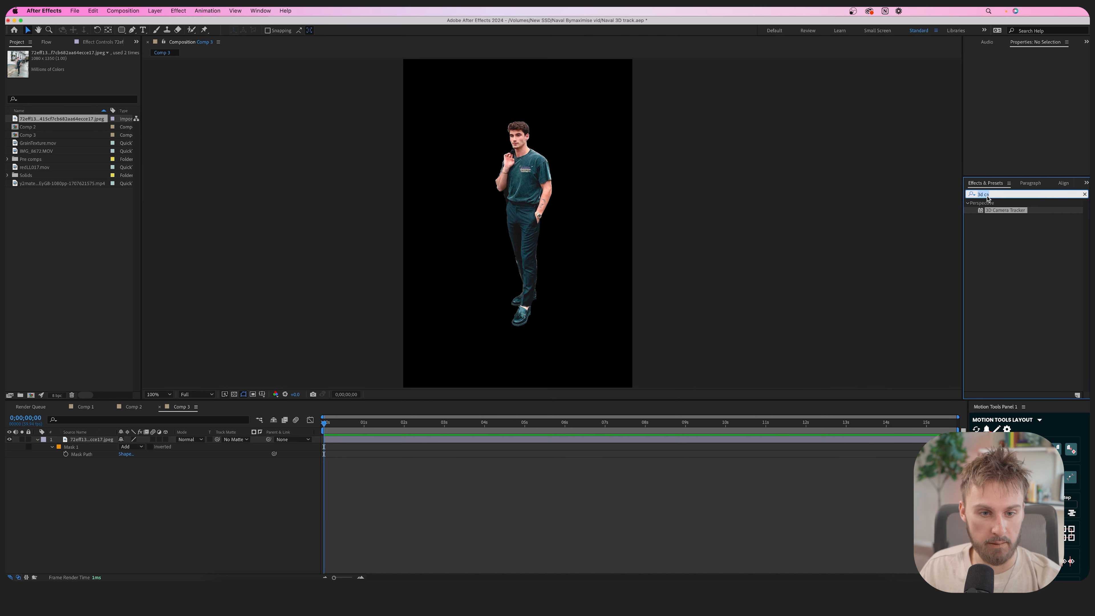
text(grad)
drag(1029, 261, 544, 209)
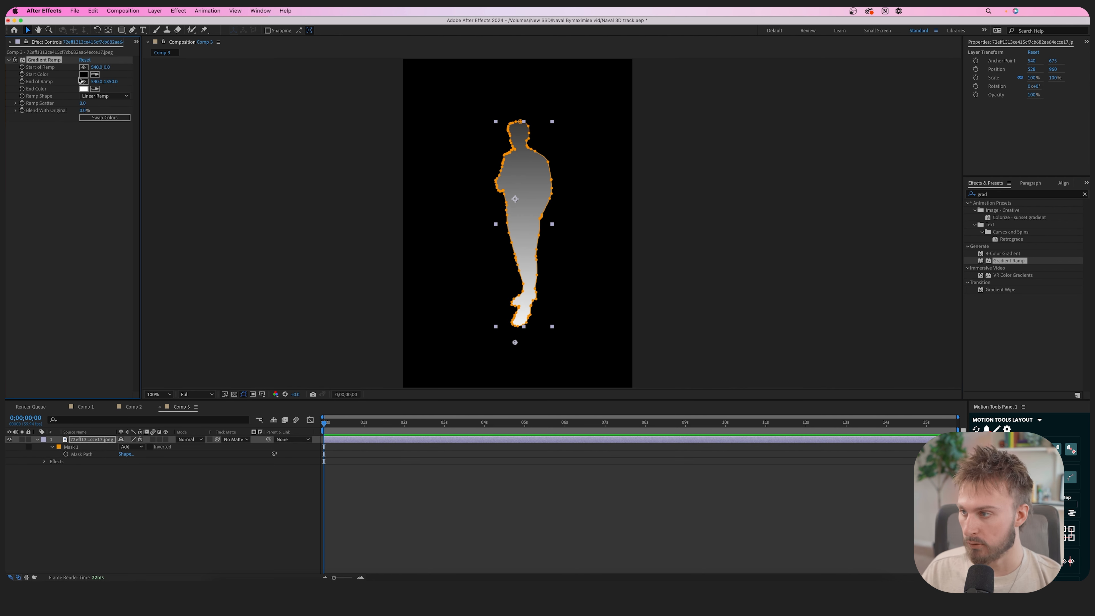
click(84, 89)
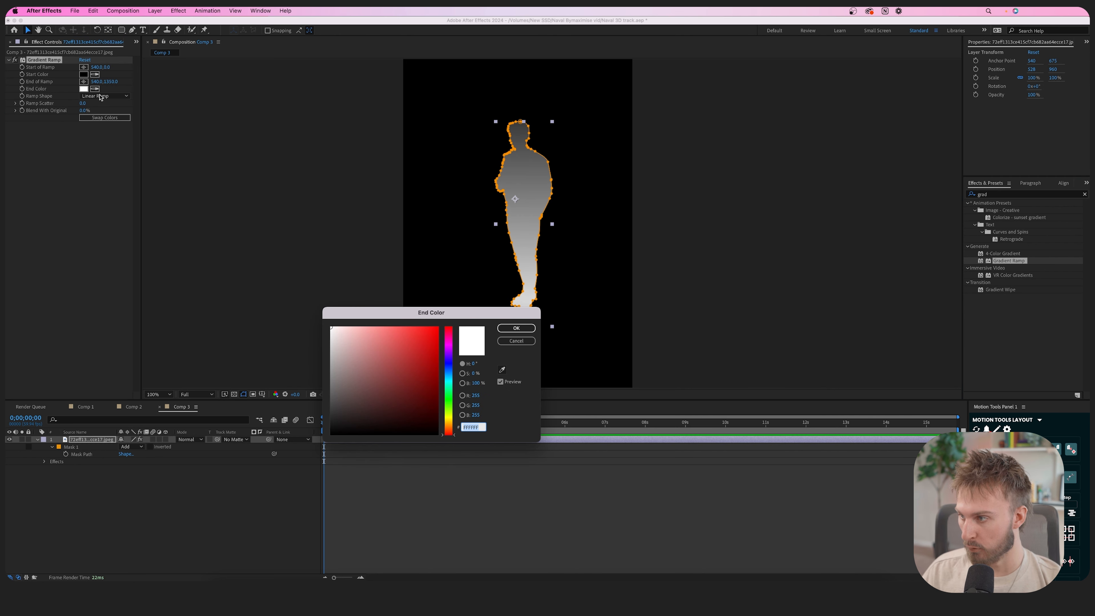
drag(382, 356, 447, 322)
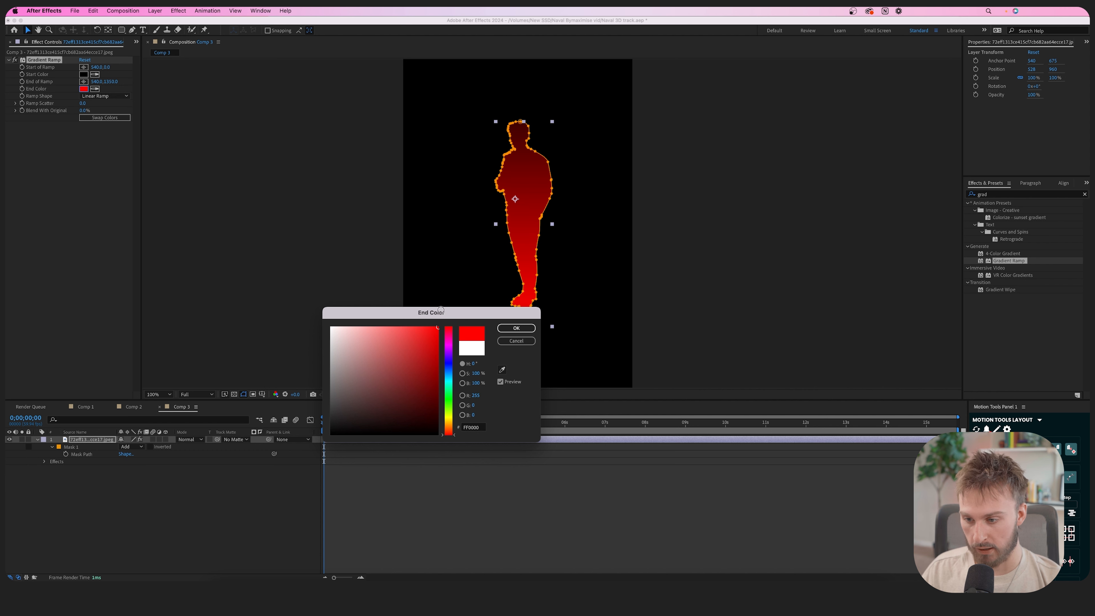
click(516, 328)
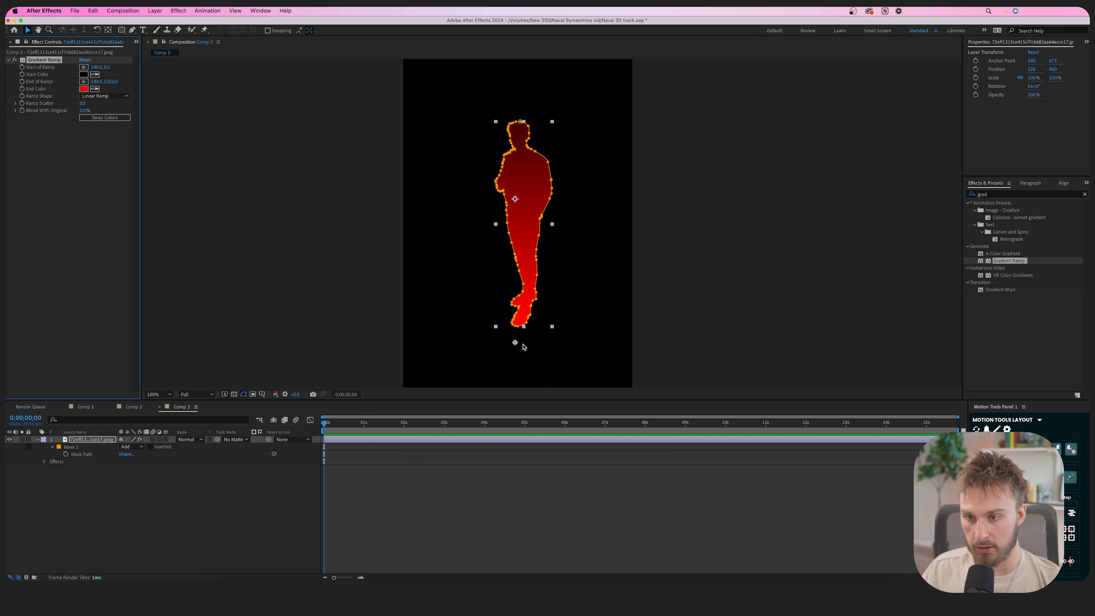
- Run the ramp sideways across the man, with its start at about 684, 874 and its end at about 236, 932
drag(516, 343, 476, 256)
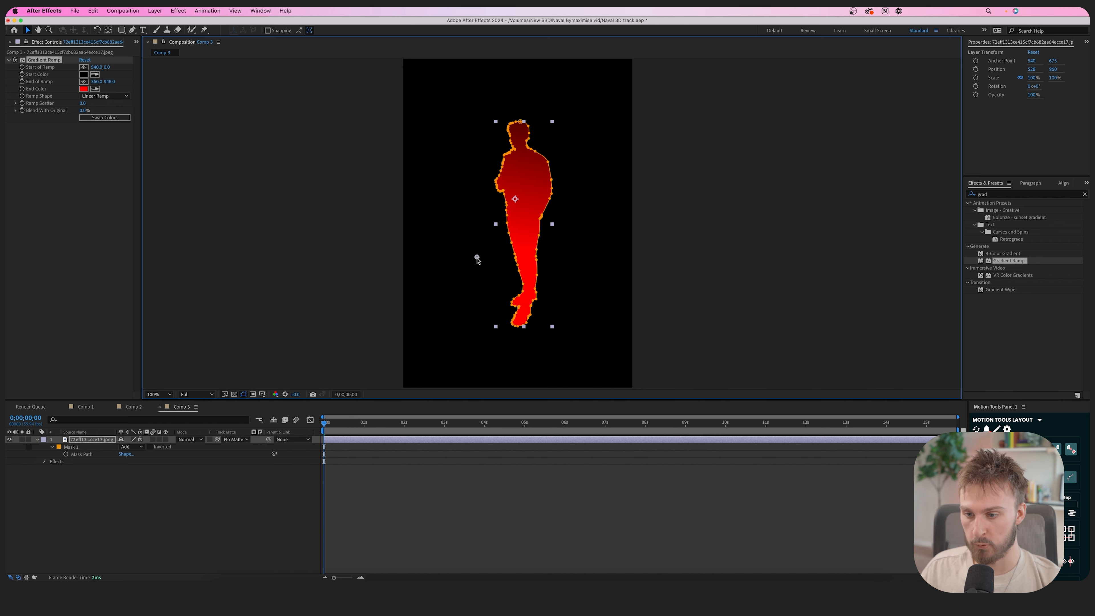
drag(539, 101, 498, 125)
drag(476, 79, 517, 258)
drag(436, 280, 412, 278)
drag(516, 258, 507, 265)
- Raise the Gradient Ramp's Blend With Original so the man's photo shows through the red gradient
click(84, 138)
key(a)
drag(86, 111, 99, 111)
- Apply the Hue/Saturation effect to the cut-out man and set Master Saturation to -100
click(1003, 195)
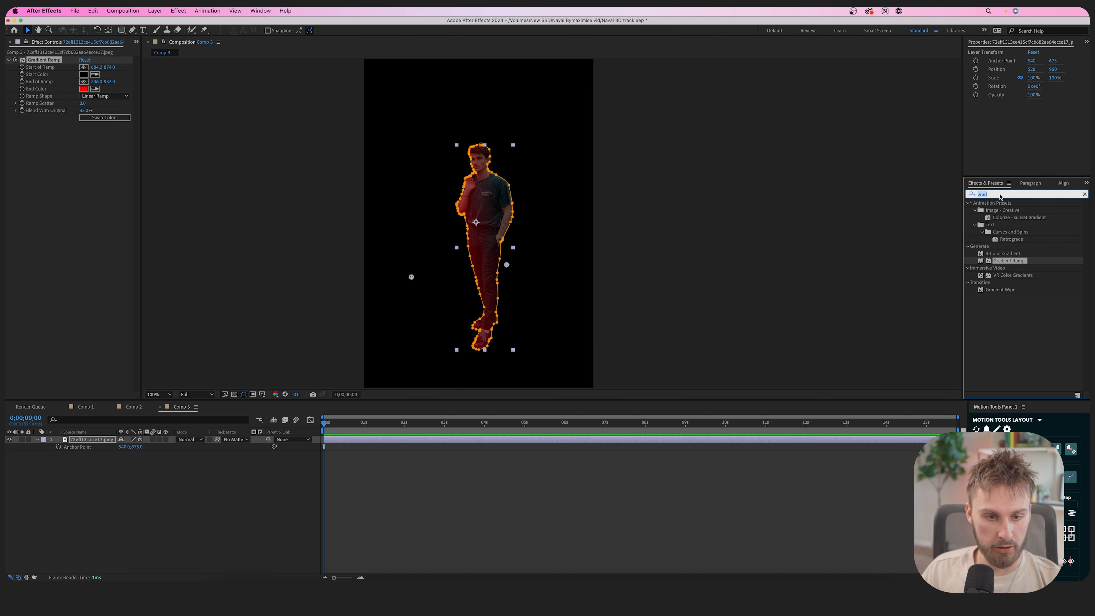
text(sat)
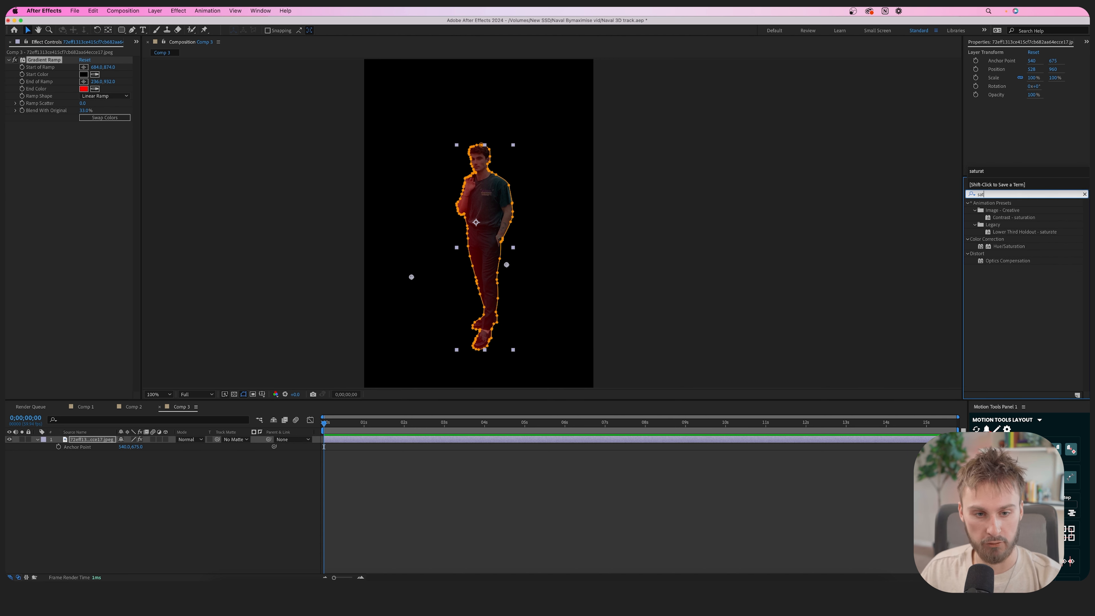
click(1008, 246)
drag(1019, 249, 517, 216)
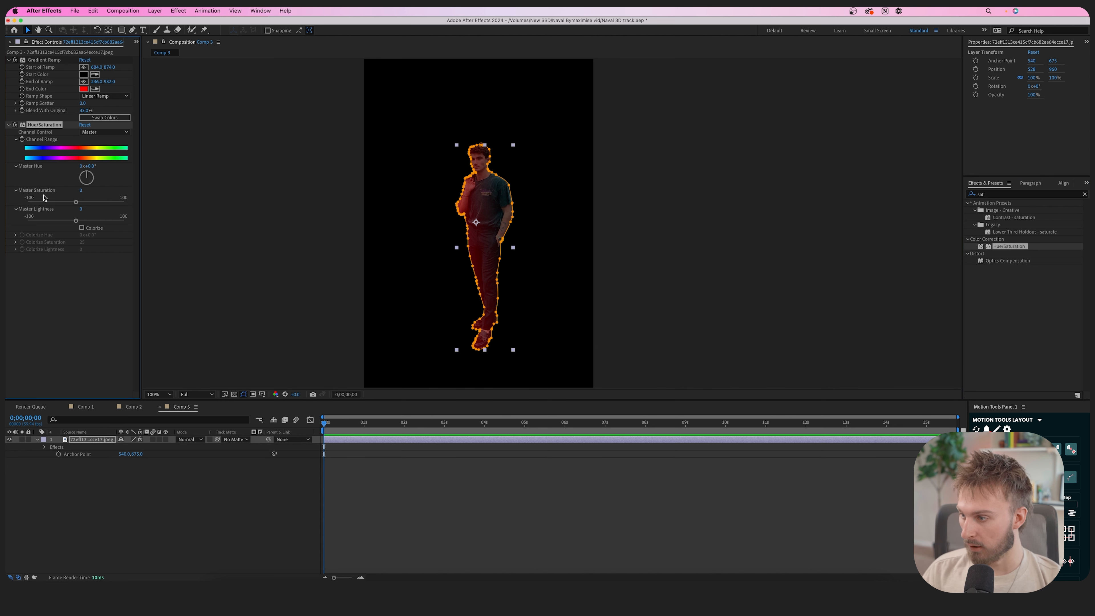
drag(78, 205, 26, 204)
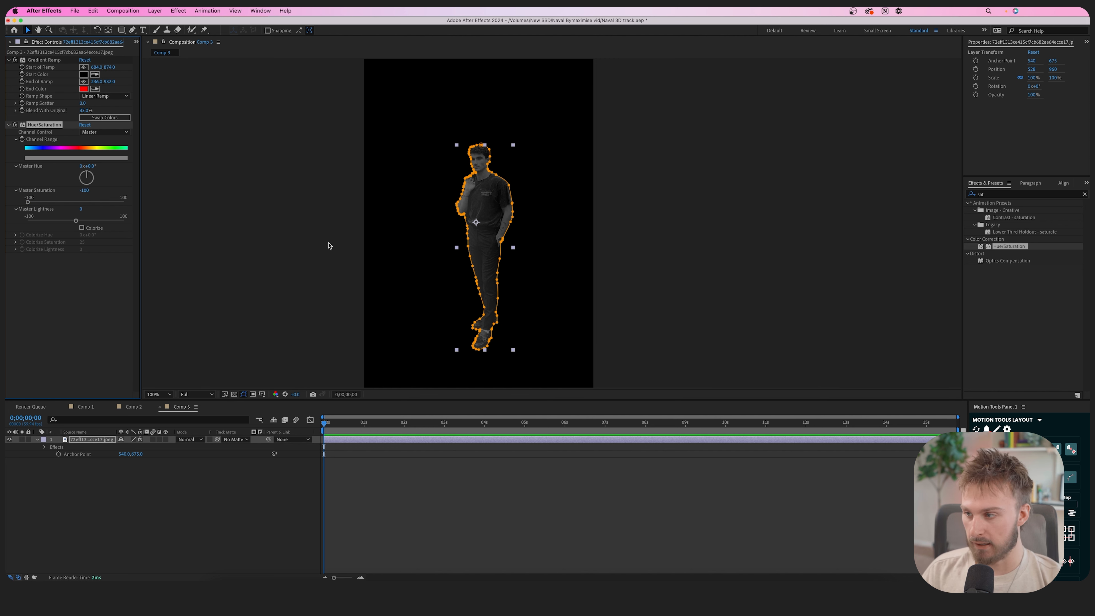
- Move Hue/Saturation above Gradient Ramp in the effect order and lower the ramp's Blend With Original for a stronger red
drag(34, 122, 38, 60)
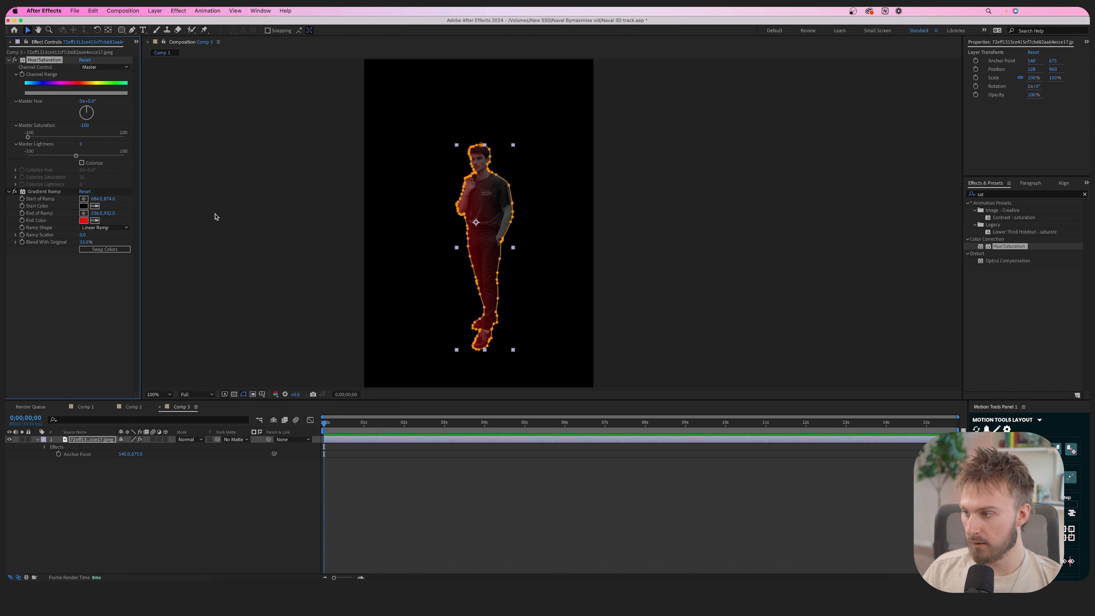
mouse_move(81, 242)
mouse_down()
mouse_move(91, 244)
mouse_move(80, 244)
mouse_up()
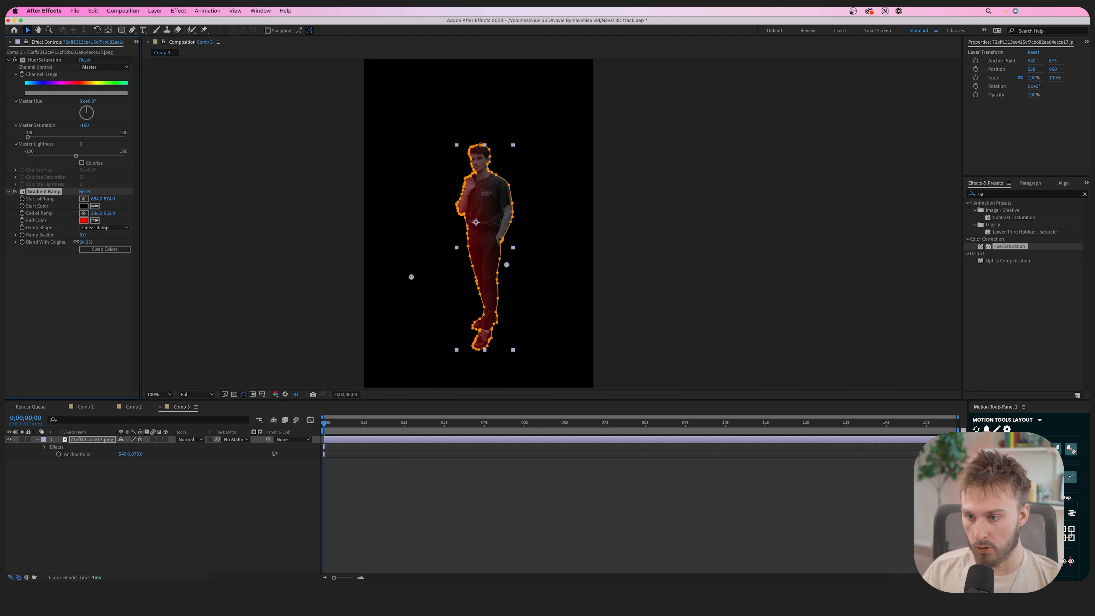
click(750, 372)
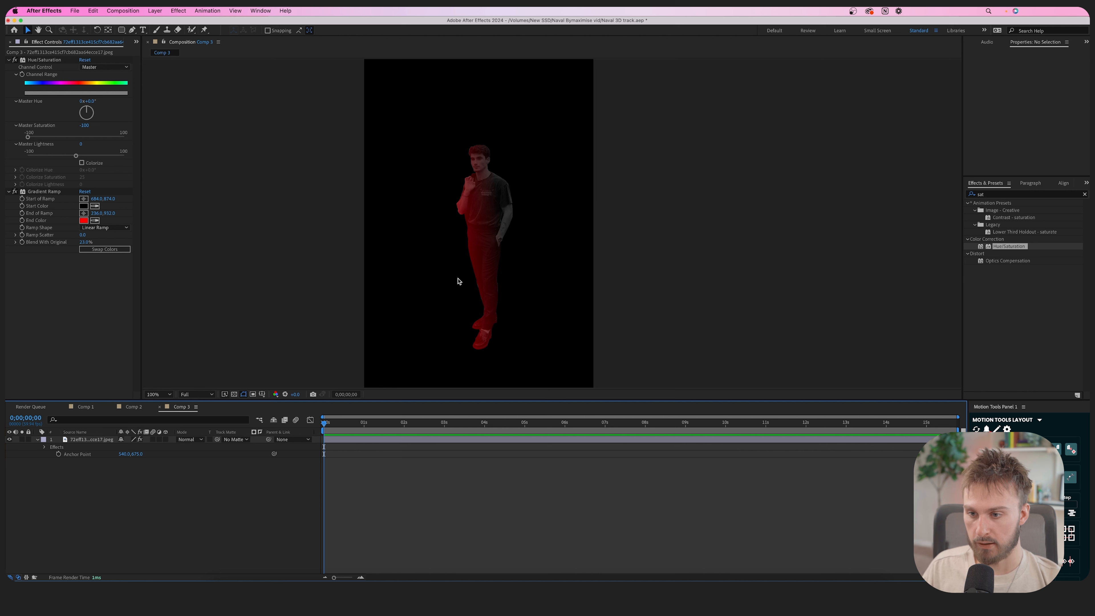
- Add Puppet Position Pins to the man's waist, upper chest, head, shoulder, both elbows and both hands
click(468, 211)
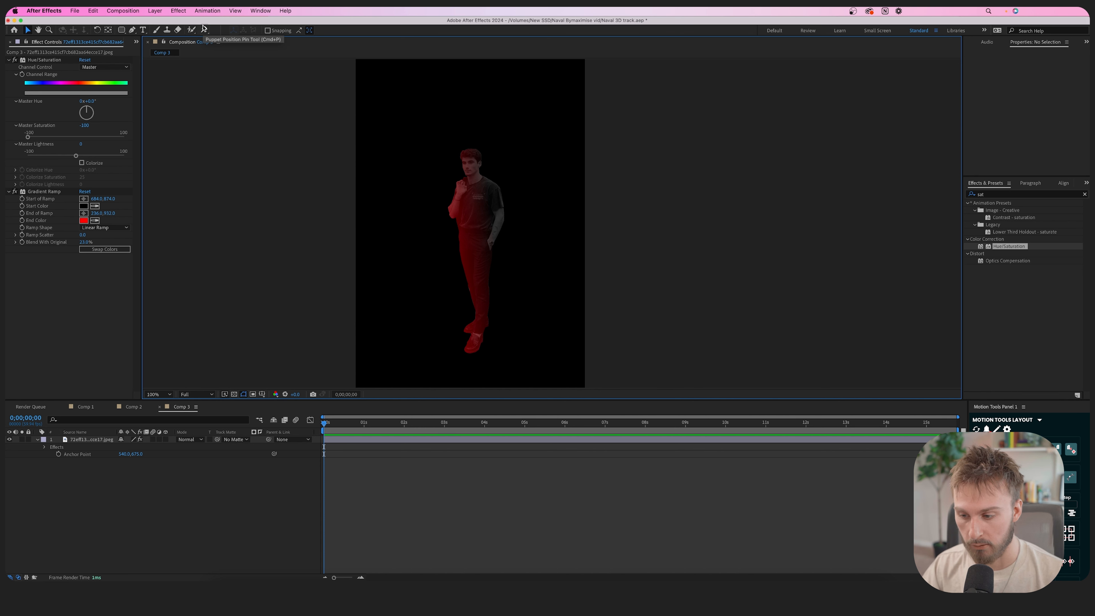
click(386, 443)
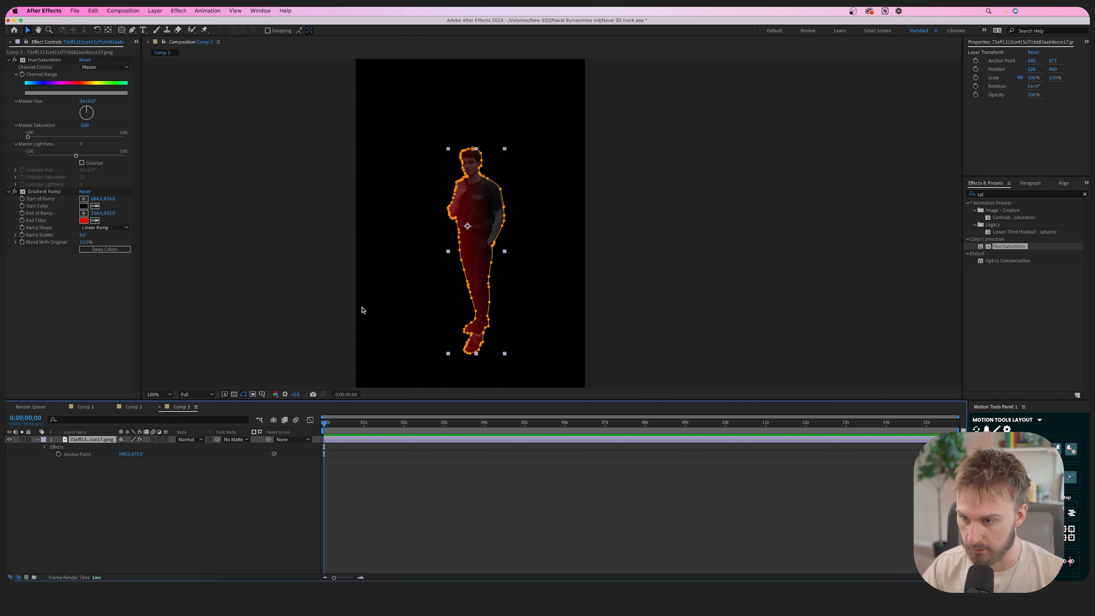
click(205, 30)
click(473, 235)
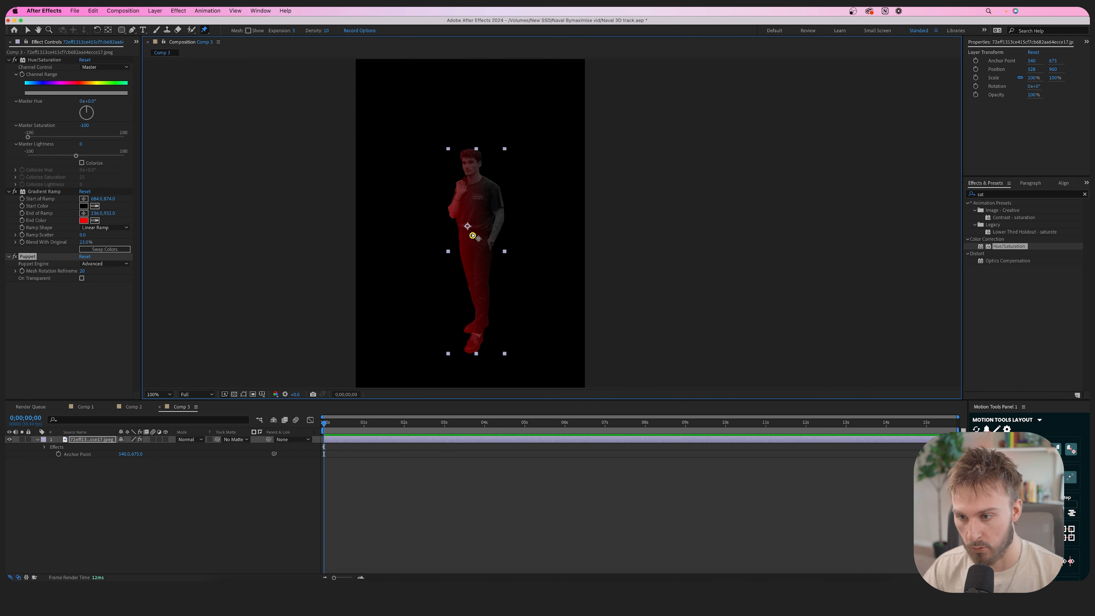
click(472, 184)
click(469, 160)
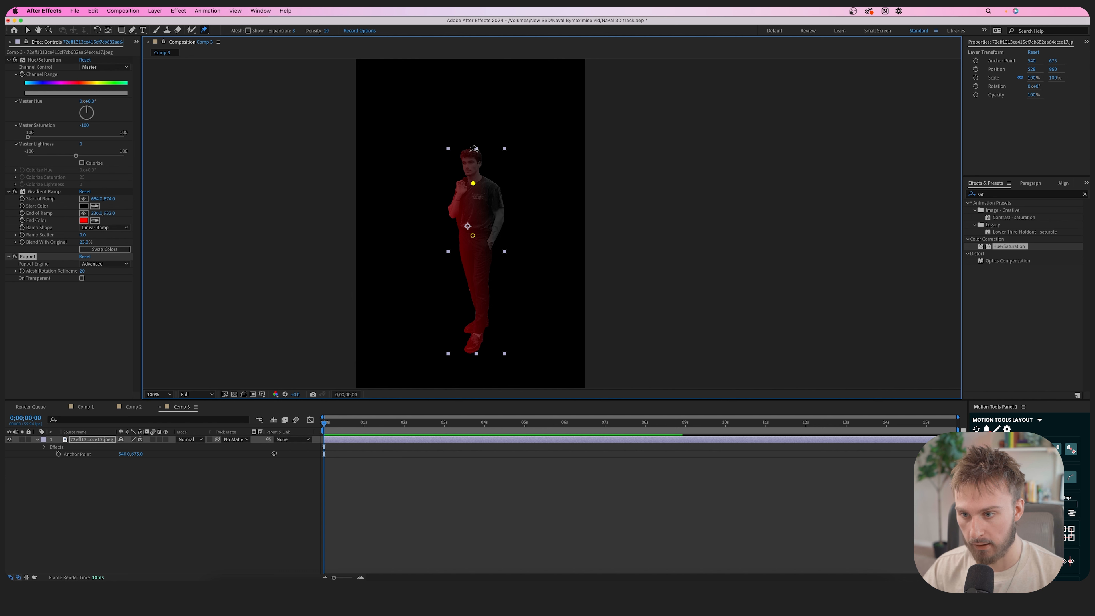
click(495, 191)
click(501, 216)
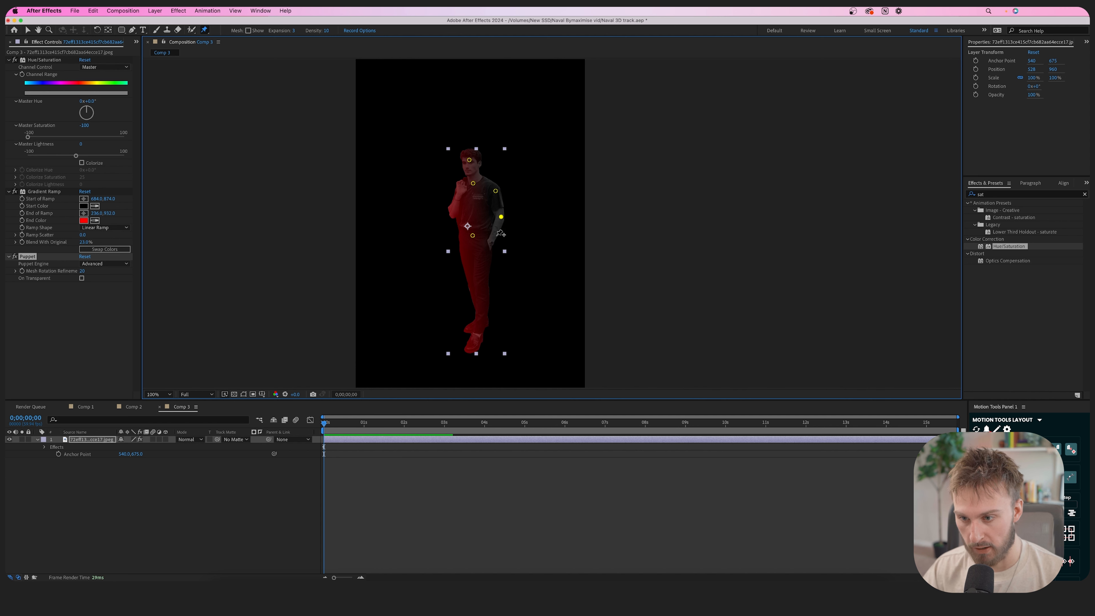
click(492, 243)
click(457, 185)
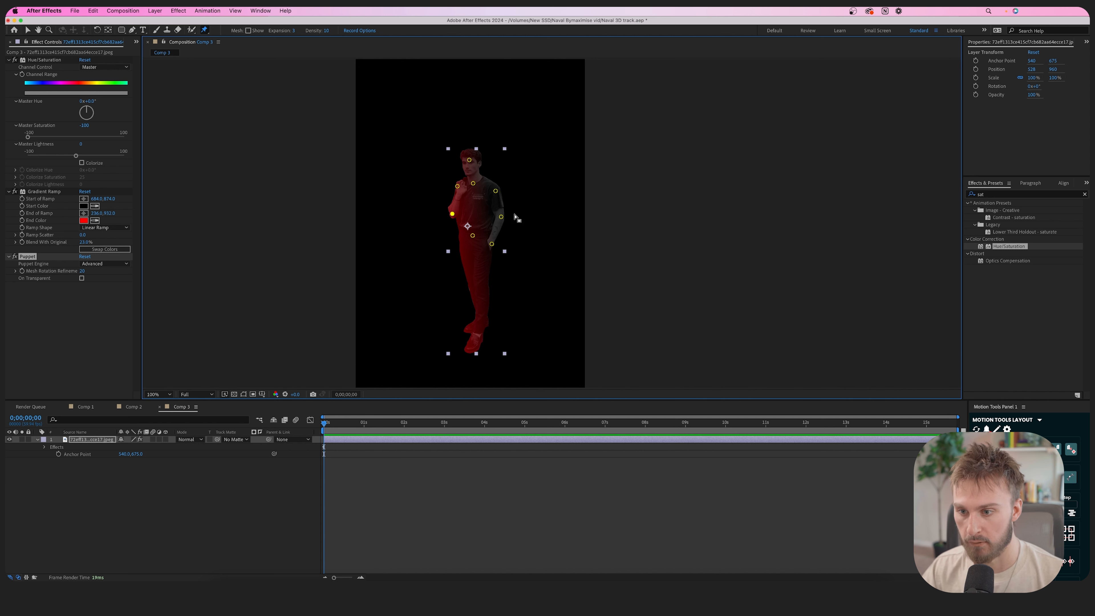
- Try shifting the puppet pin on the man's head slightly, and undo the move
scroll(479, 207, up, 1)
mouse_move(462, 121)
mouse_down()
mouse_move(478, 108)
mouse_move(450, 104)
mouse_move(465, 126)
mouse_up()
key(super+z)
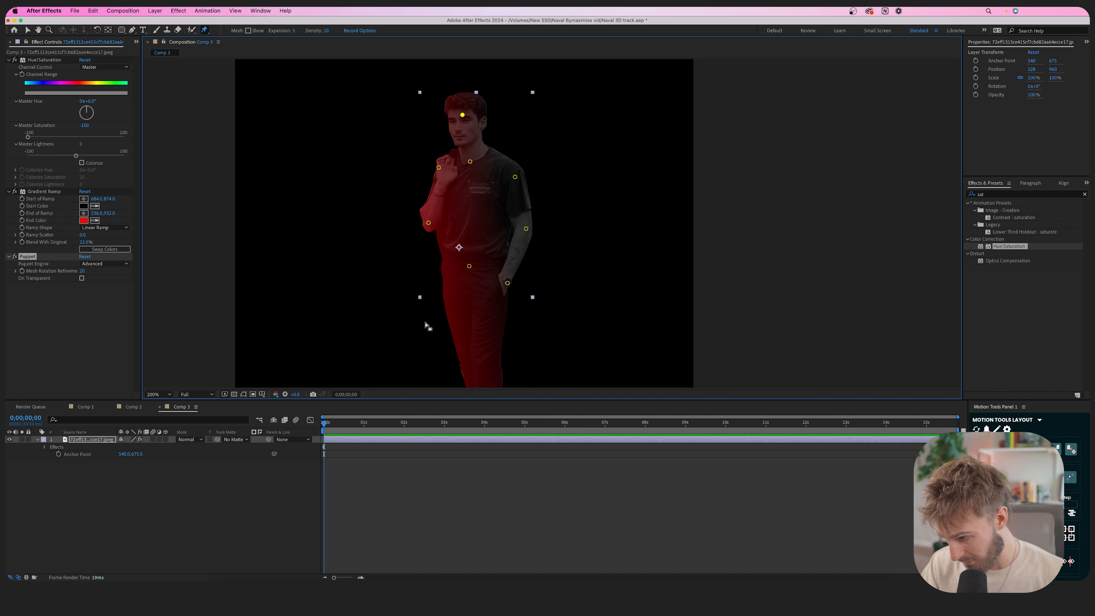
- Reveal the Puppet pins' position keyframes in the layer and move the current time to 0;00;02;04
click(44, 450)
click(44, 448)
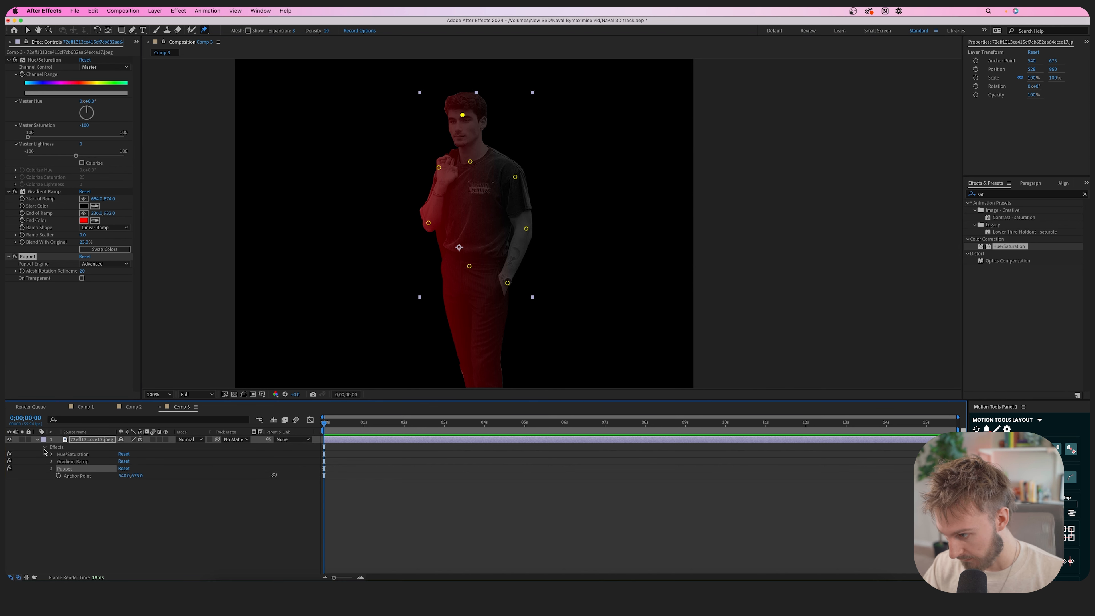
click(51, 469)
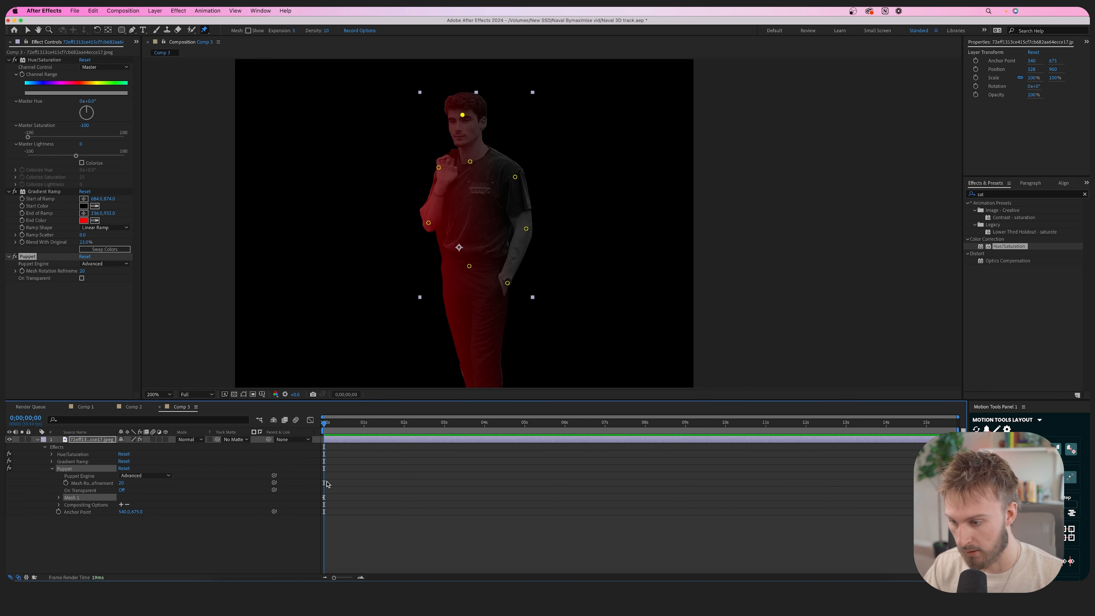
key(u)
scroll(244, 488, down, 1)
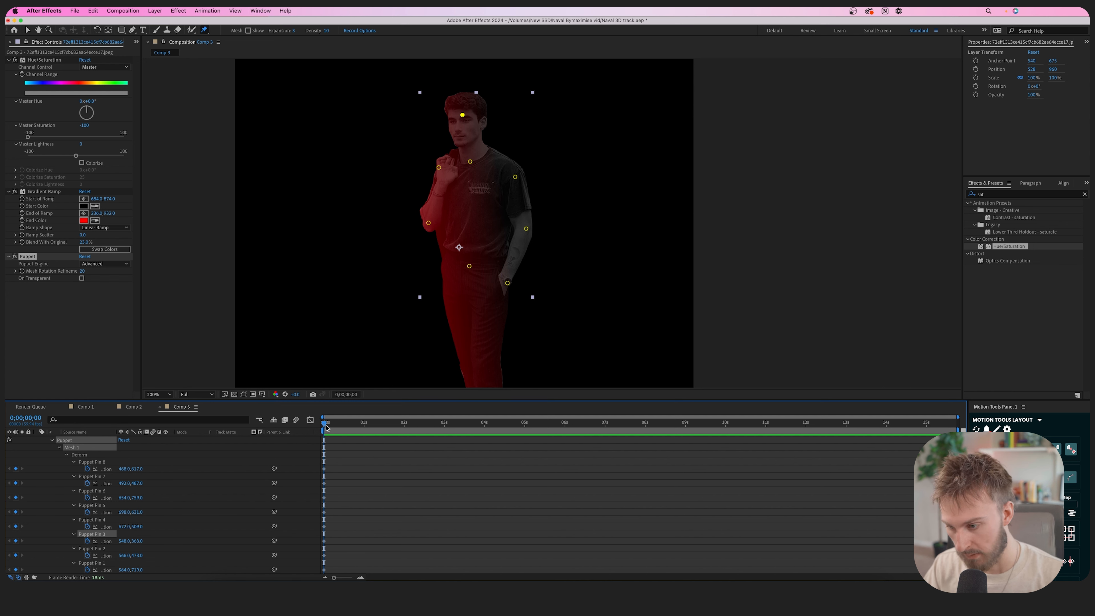
drag(326, 426, 407, 426)
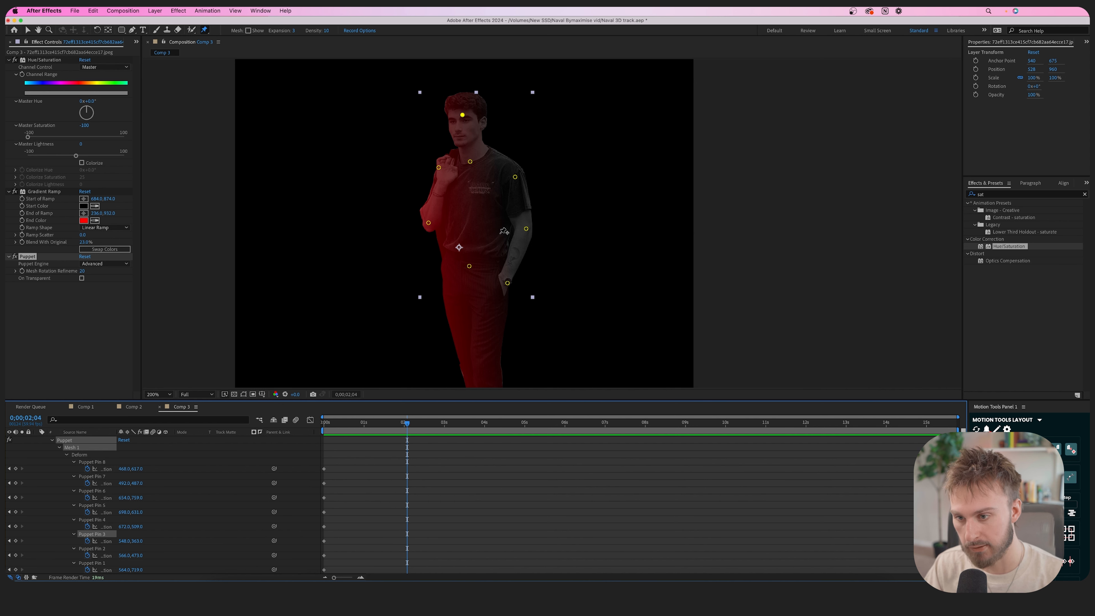
- Keyframe slight puppet-pin shifts of the head, chest, shoulder and raised hand at 0;00;02;04, and of the raised elbow, lower hand, head and chest at 0;00;04;01
drag(464, 114, 465, 115)
drag(470, 161, 514, 180)
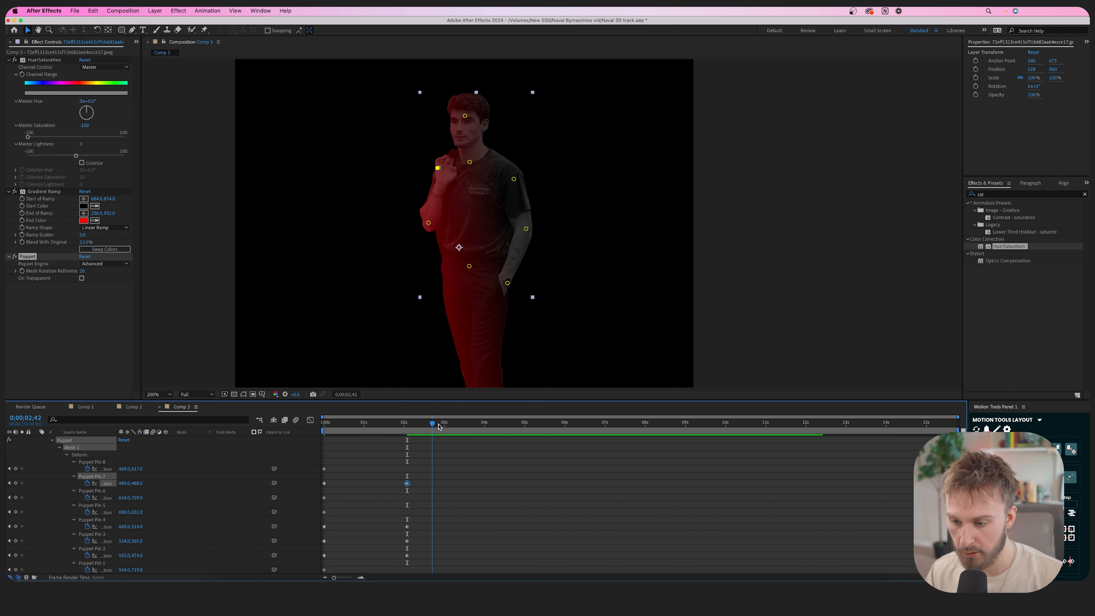
drag(439, 426, 485, 425)
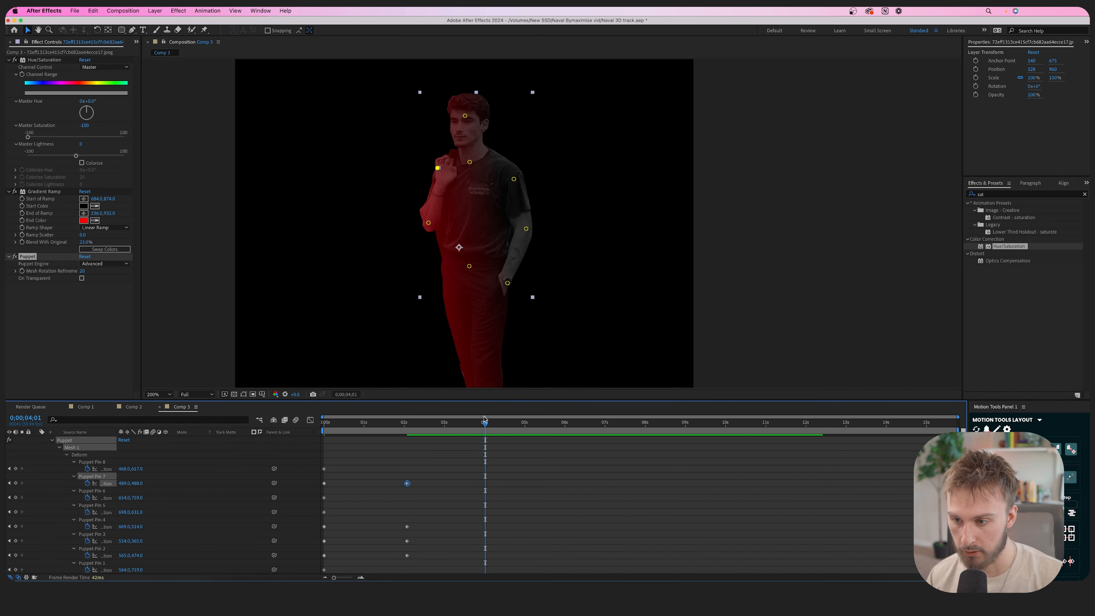
mouse_move(429, 223)
mouse_down()
mouse_move(422, 214)
mouse_move(427, 224)
mouse_up()
drag(507, 284, 508, 283)
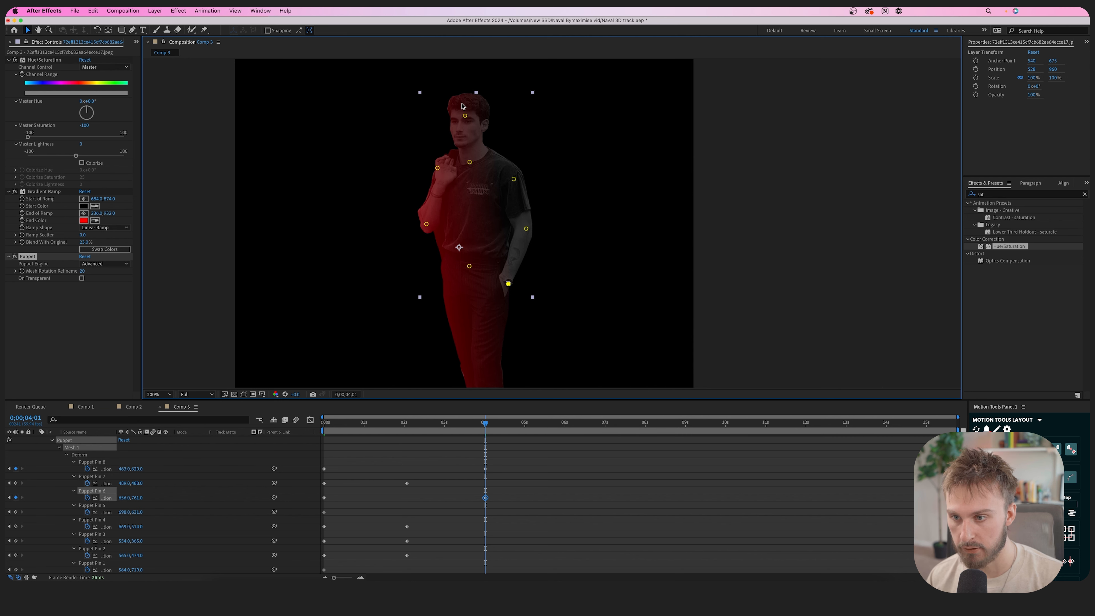
drag(465, 116, 466, 116)
drag(469, 161, 472, 160)
- At about 6 seconds, keyframe small shifts of the puppet pins on the raised hand, head, chest, shoulder and waist
drag(425, 423, 263, 421)
drag(544, 423, 565, 428)
drag(437, 167, 435, 169)
drag(466, 116, 464, 116)
drag(473, 160, 510, 178)
drag(470, 267, 468, 267)
- At about 8 seconds, nudge the lower hand, shoulder, chest, head, raised hand and raised elbow pins to new keyframed positions
drag(601, 423, 644, 425)
drag(508, 285, 511, 285)
drag(512, 177, 475, 160)
drag(464, 115, 466, 116)
drag(436, 172, 435, 172)
drag(426, 224, 427, 225)
- Nudge the pins on both elbows, the shoulder, chest, head and raised hand at 0;00;09;55 to keyframe their positions
drag(644, 423, 723, 423)
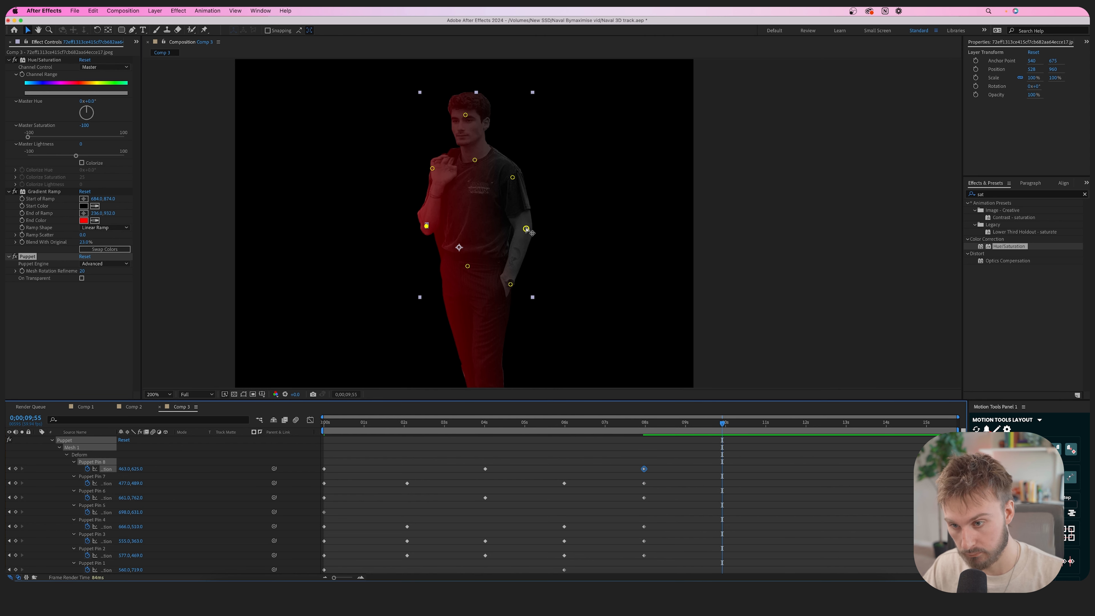
drag(526, 228, 528, 229)
drag(512, 177, 478, 159)
drag(465, 114, 466, 115)
drag(433, 169, 431, 168)
drag(426, 226, 426, 225)
- Preview the man's puppet animation from the start of the composition
drag(640, 424, 258, 419)
key(space)
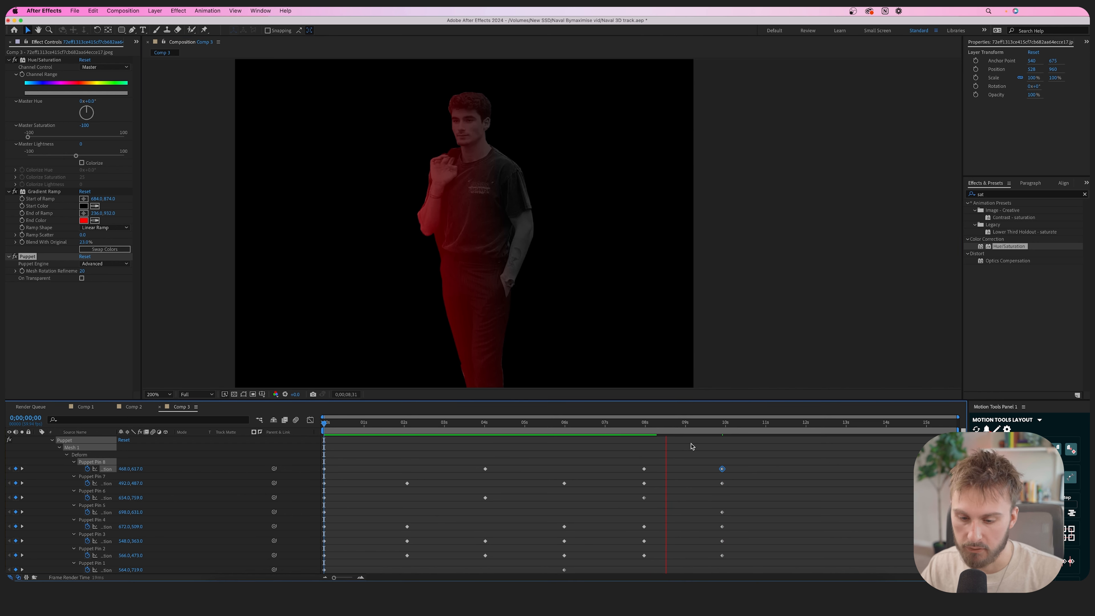
key(space)
key(space)
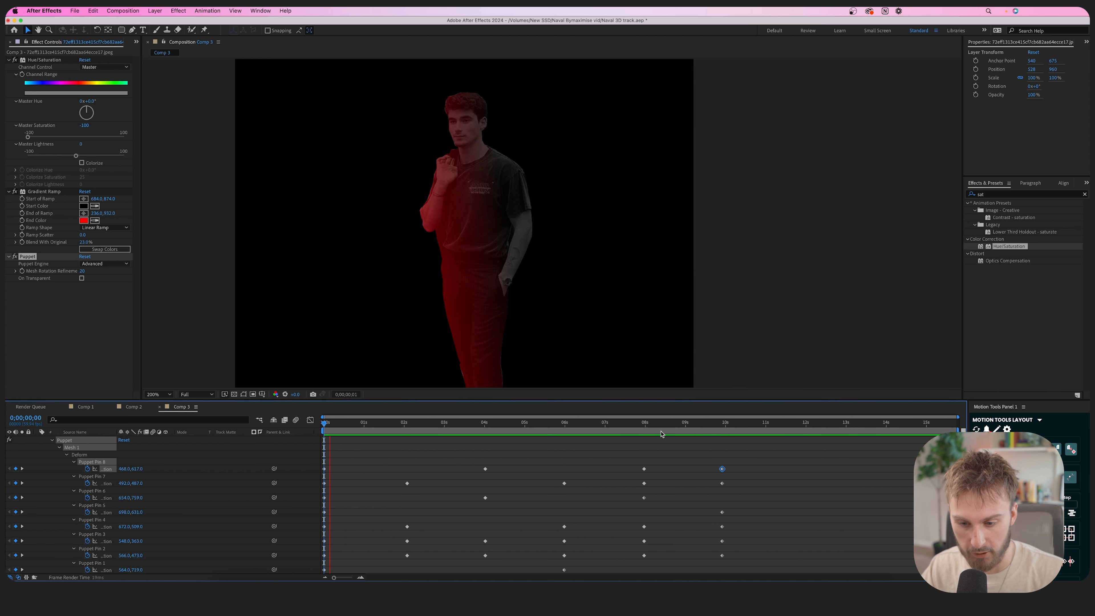
key(space)
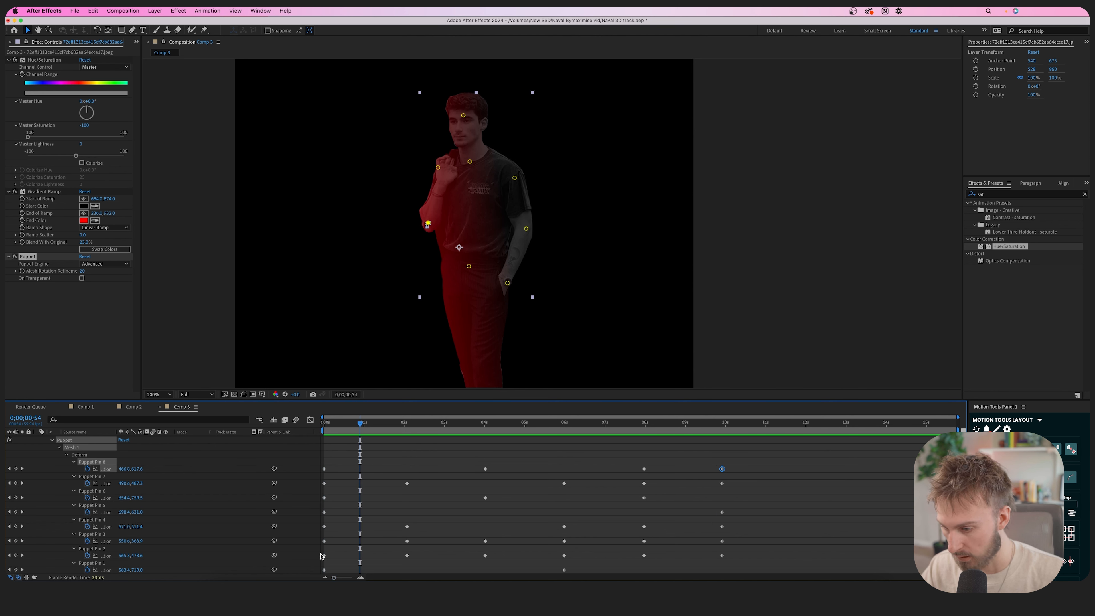
- Collapse the man's layer properties, scrub through the rest of the puppet motion and replay it from the start
key(u)
drag(671, 423, 584, 440)
click(731, 423)
click(769, 424)
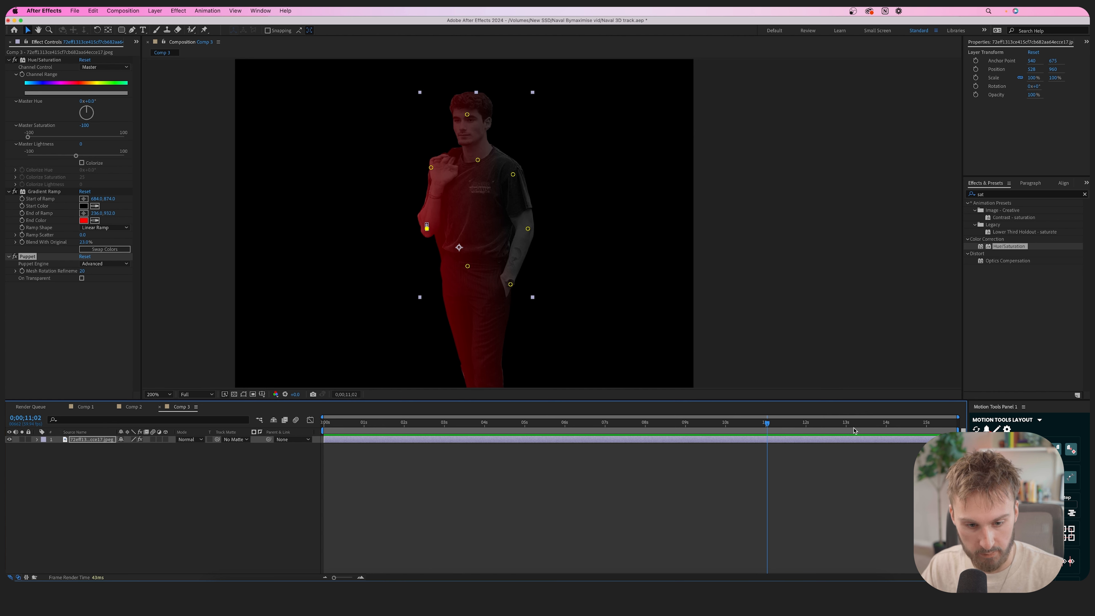
click(627, 425)
key(Home)
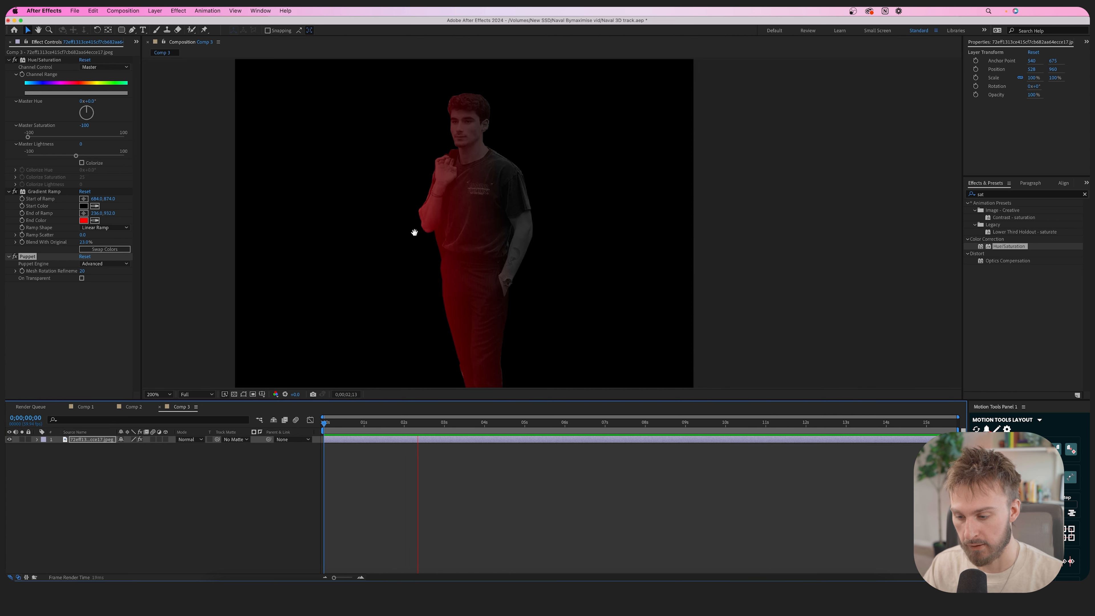
key(space)
scroll(464, 269, down, 2)
drag(461, 273, 477, 219)
key(u)
click(452, 474)
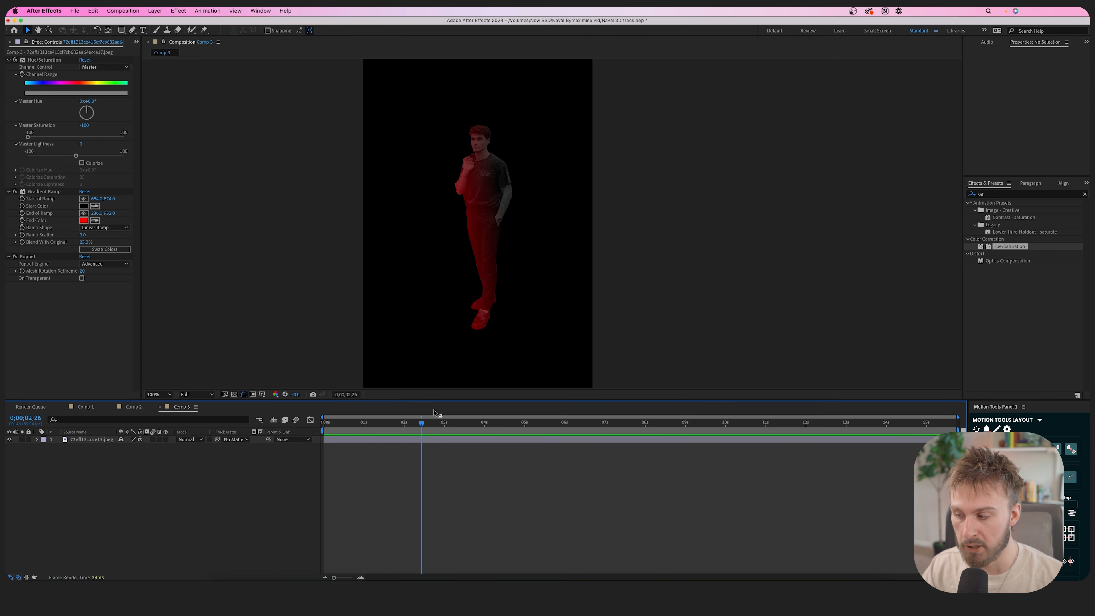
- Add a text layer reading "Iman Gadzhi" on two lines near the man
click(446, 439)
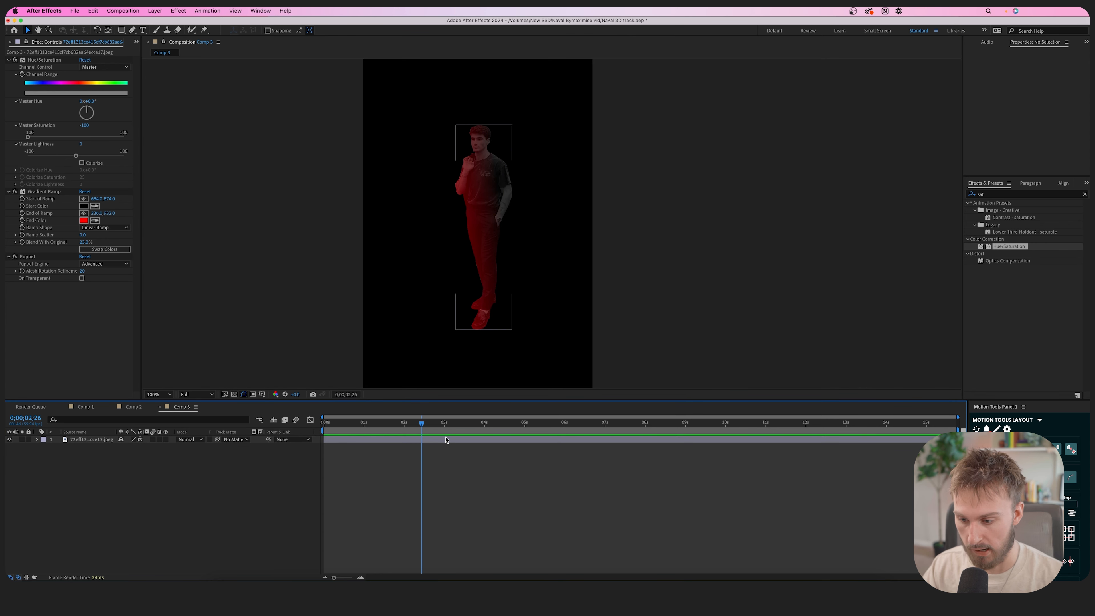
click(142, 30)
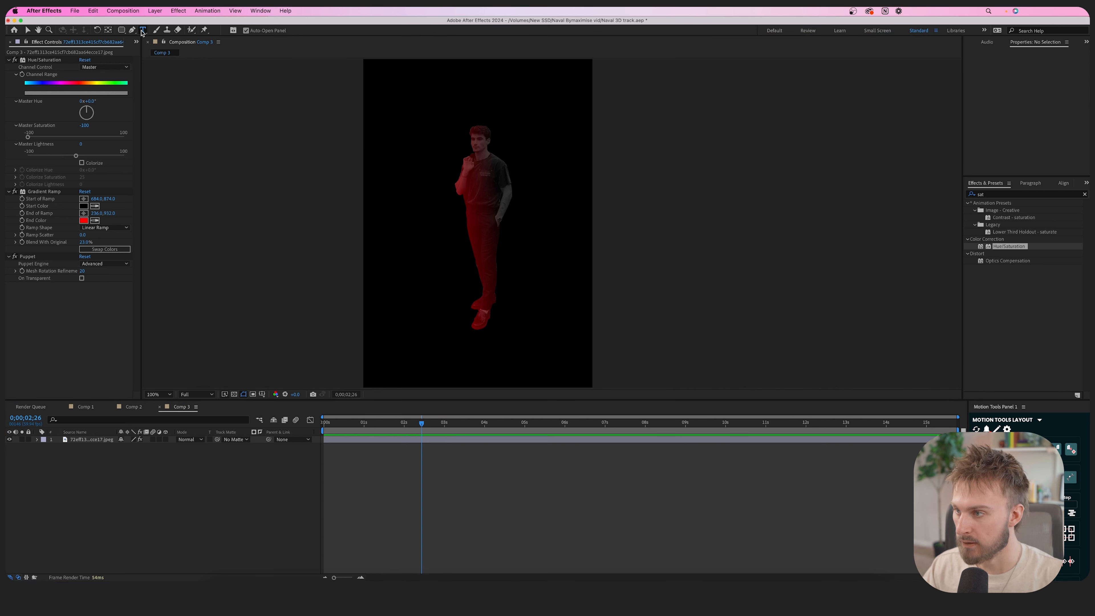
click(445, 144)
scroll(543, 157, down, 2)
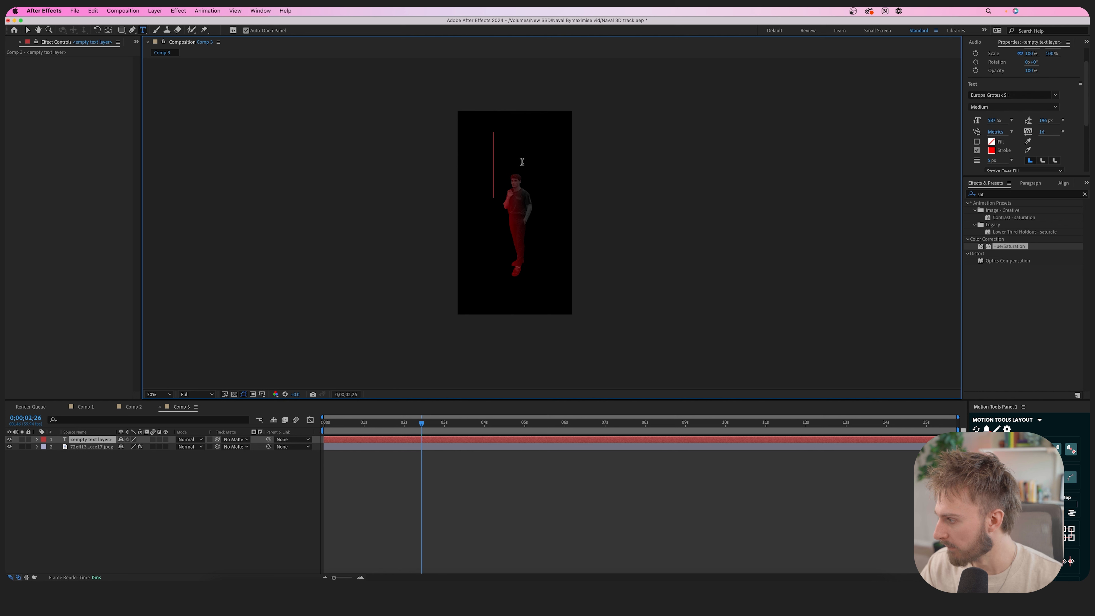
text(Iman)
key(Return)
text(Gadzhi)
key(super+a)
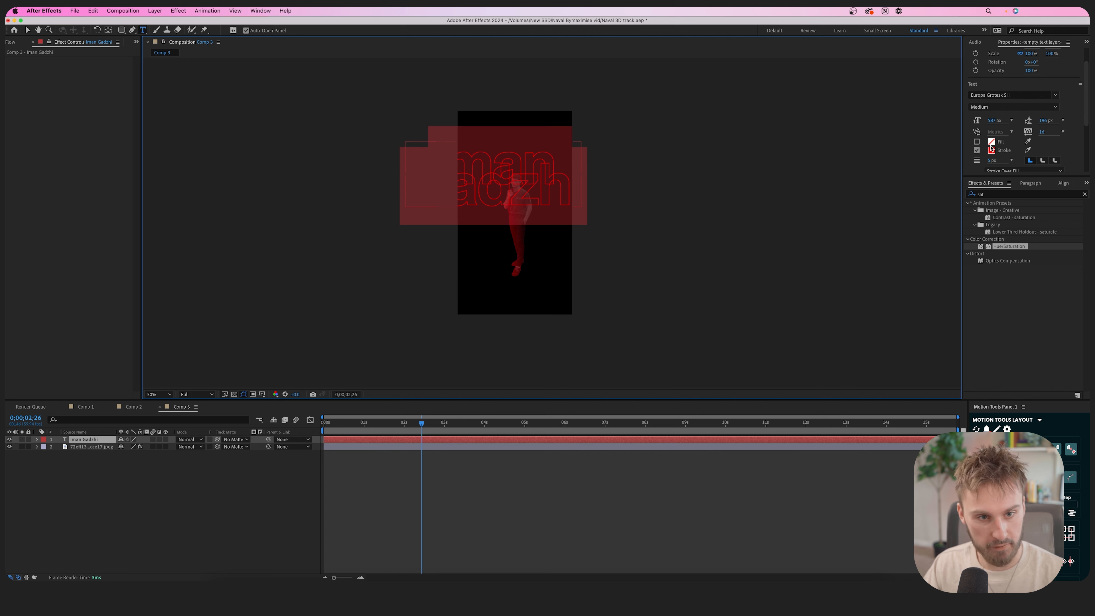
- Set the text's font size to 200 px and its font to Dharma Gothic E
drag(994, 121, 826, 122)
click(1023, 96)
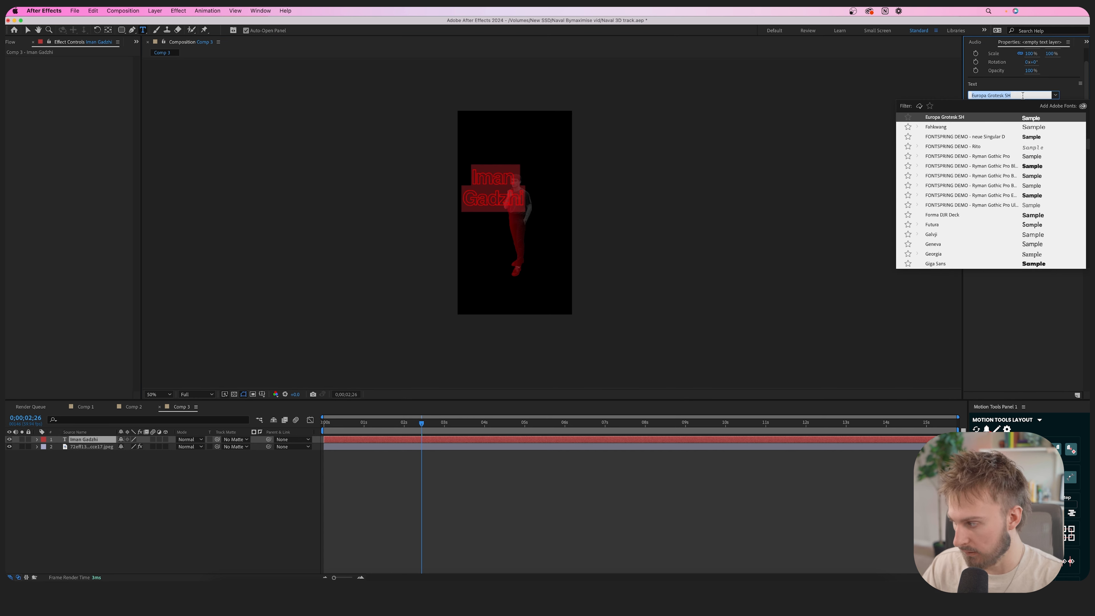
text(Dharma Go)
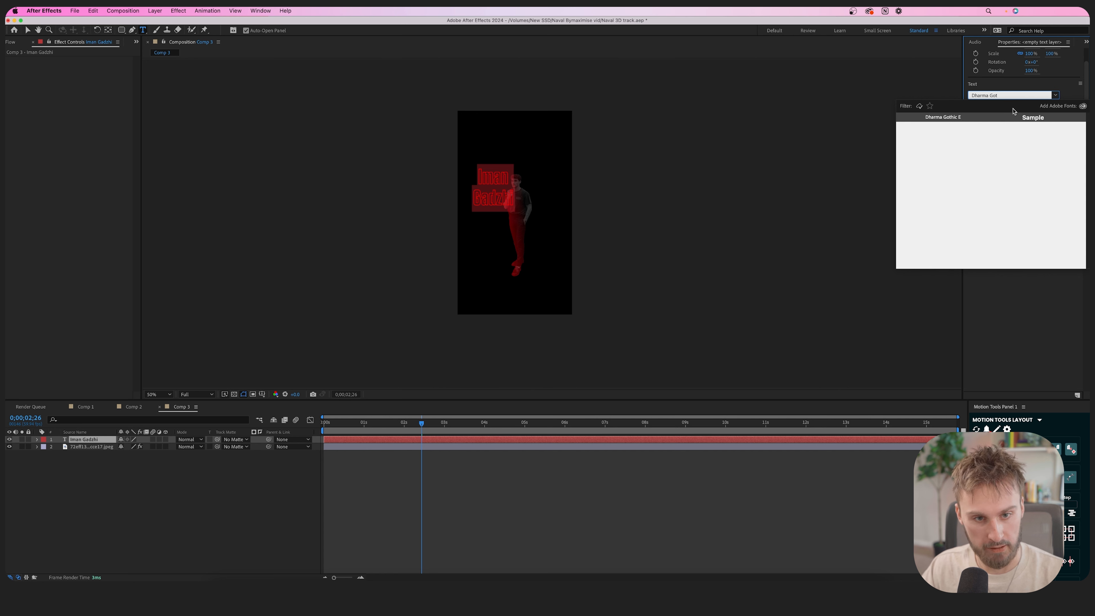
text(t)
click(1011, 116)
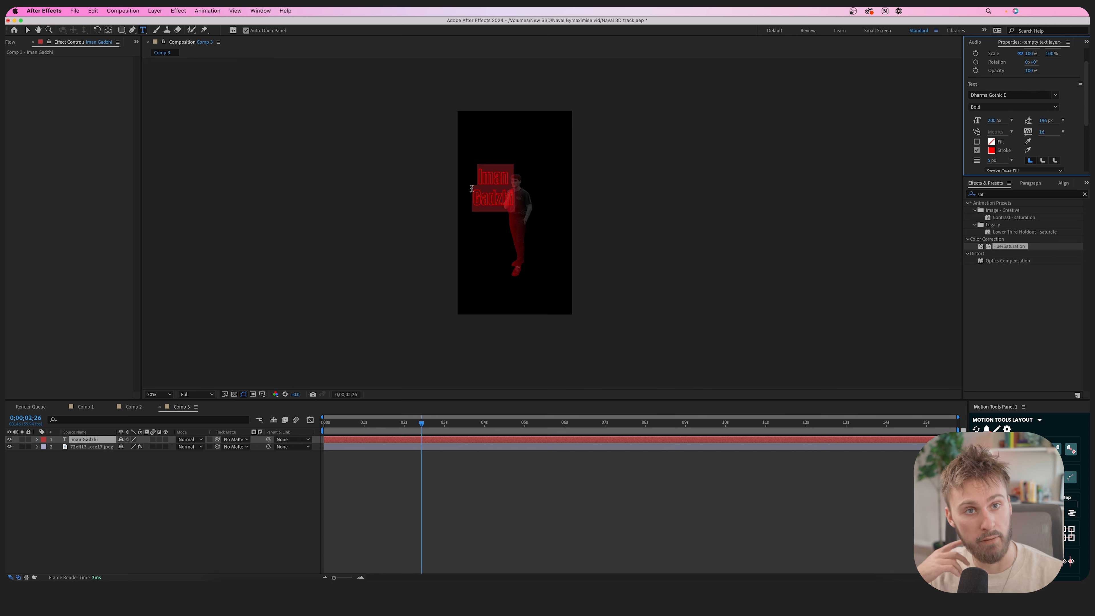
- Replace the text's stroke with a solid FF1D1D red fill and set its leading to 172 px
scroll(489, 186, up, 2)
click(432, 140)
click(440, 153)
key(super+a)
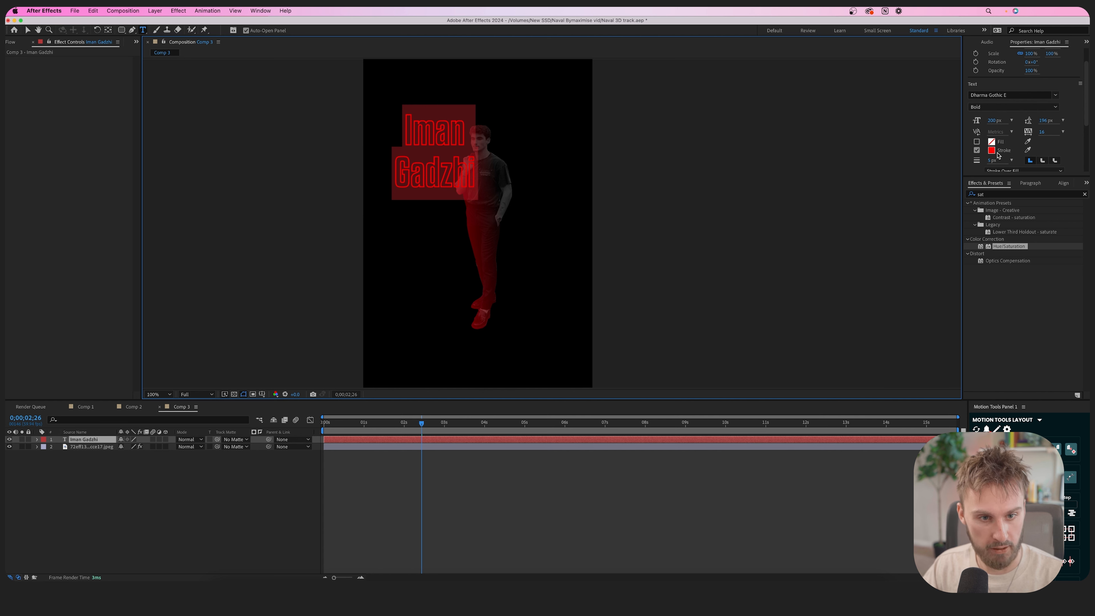
click(976, 150)
click(976, 142)
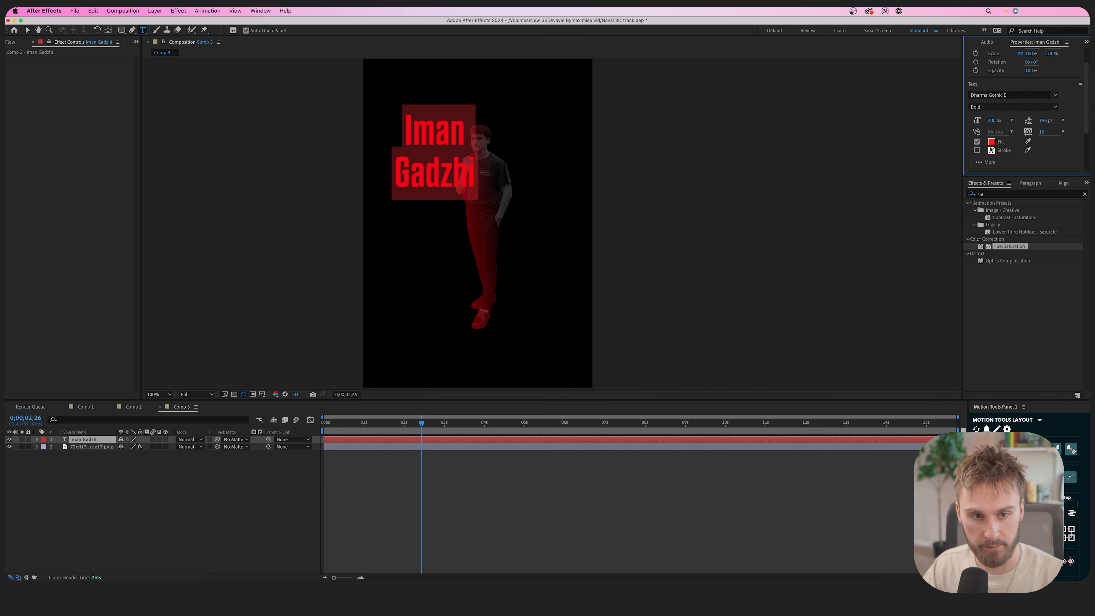
click(991, 143)
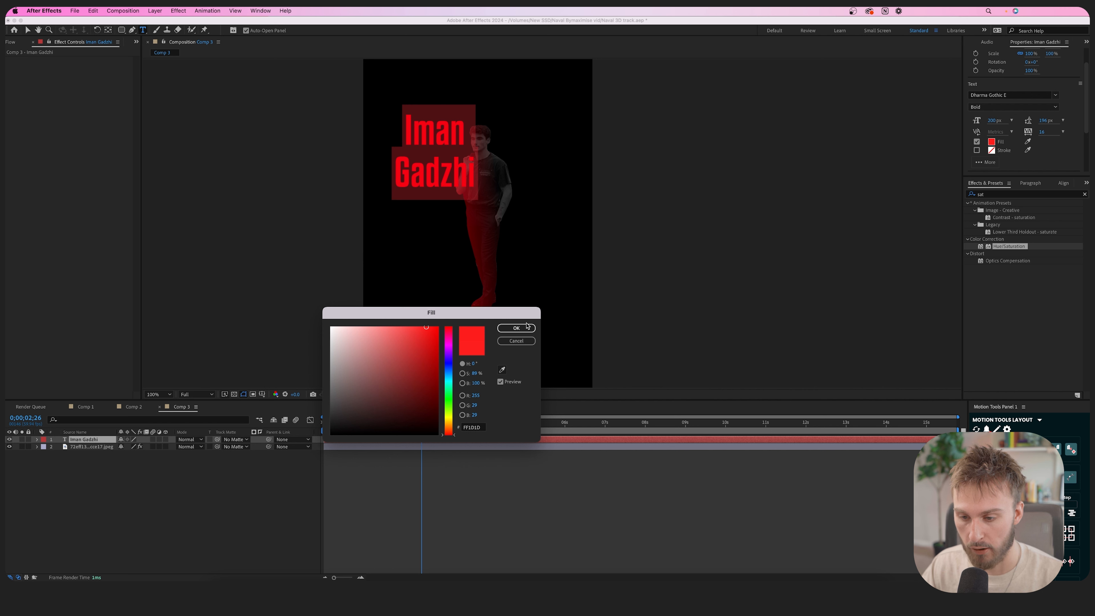
key(Return)
drag(1040, 123, 1042, 123)
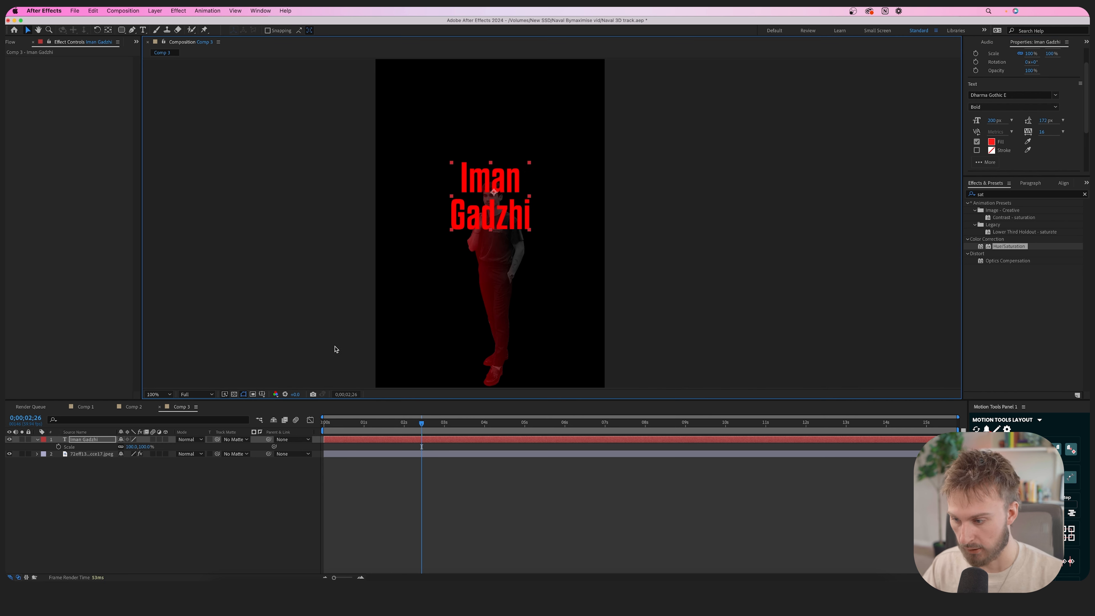
- Scale the text layer to 117% around the man's head and stack it behind his layer
drag(129, 447, 133, 446)
drag(491, 224, 494, 218)
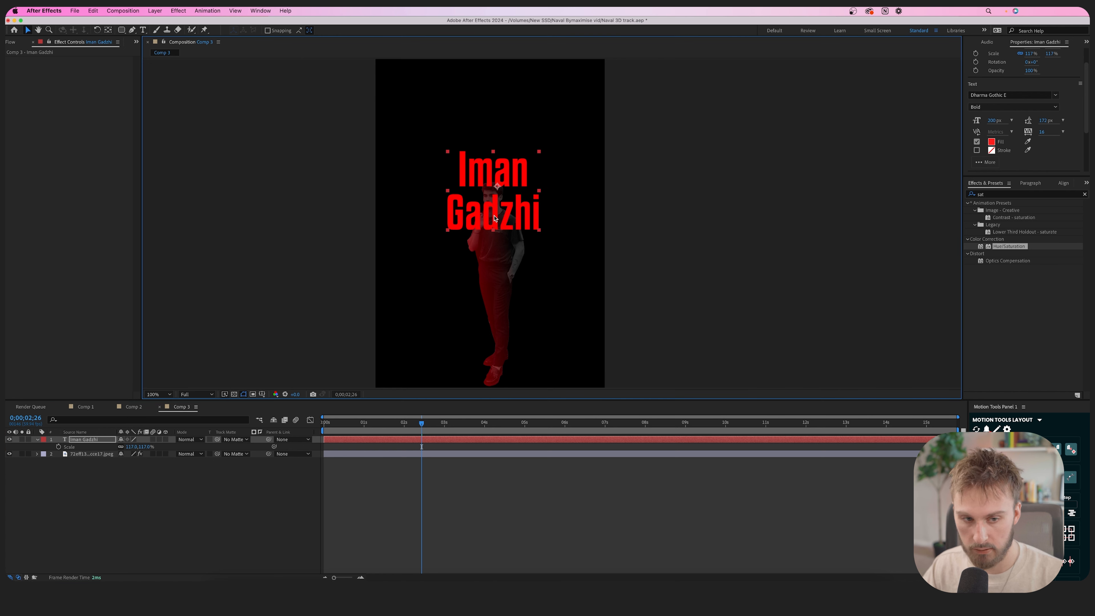
drag(91, 454, 91, 438)
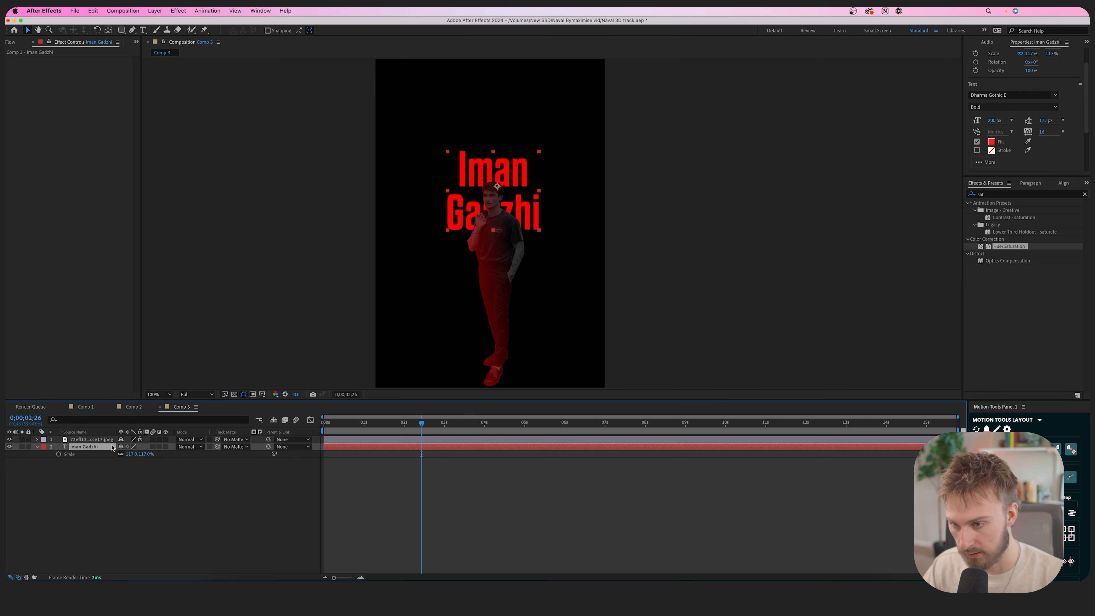
click(559, 463)
- Rewrite the text in capitals as "IMAN GADZHI" on two lines and reduce the layer's scale to 107%
double_click(466, 169)
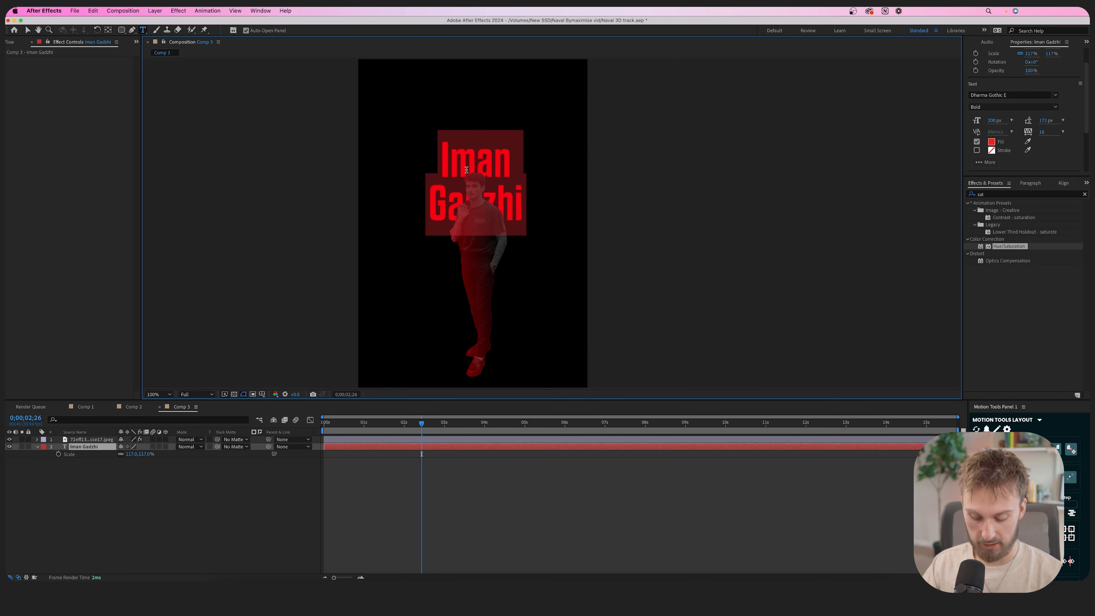
text(IMAN)
key(Return)
text(GADZHI)
key(super+a)
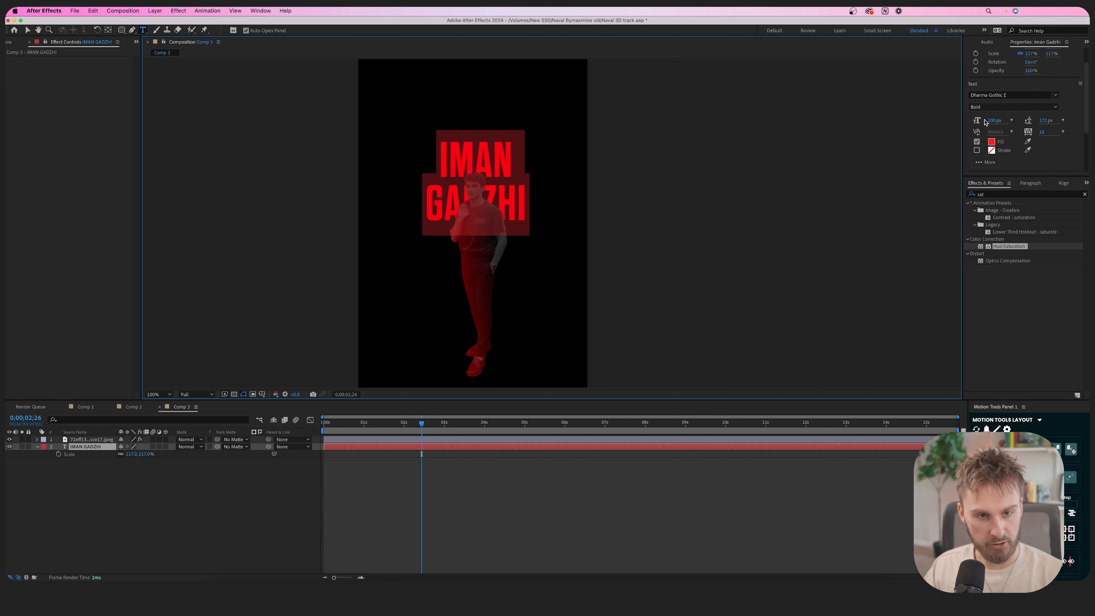
click(1047, 121)
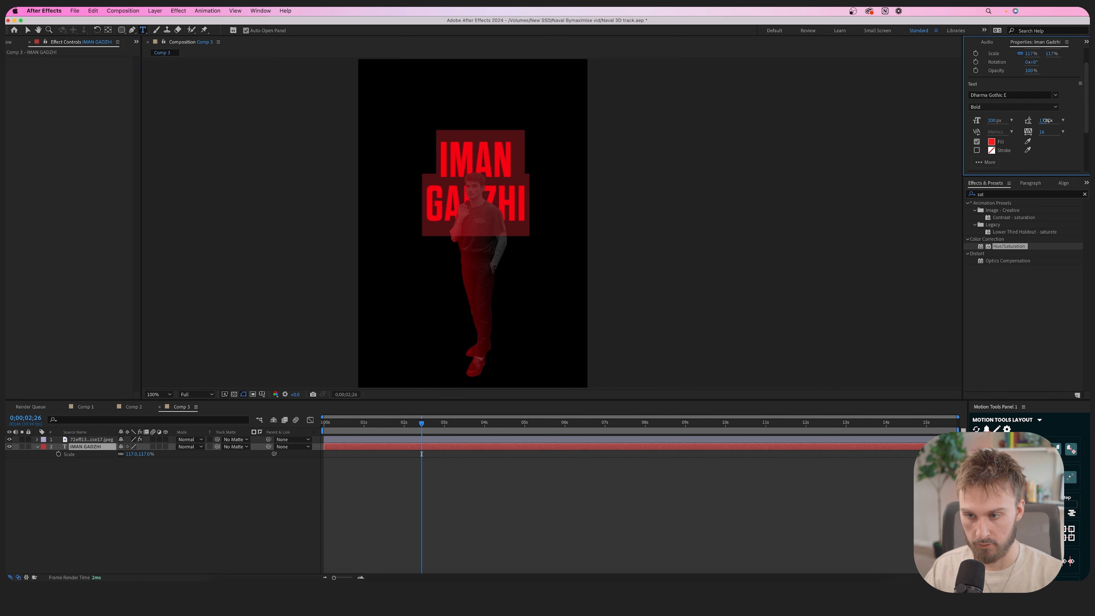
drag(1046, 122, 1046, 123)
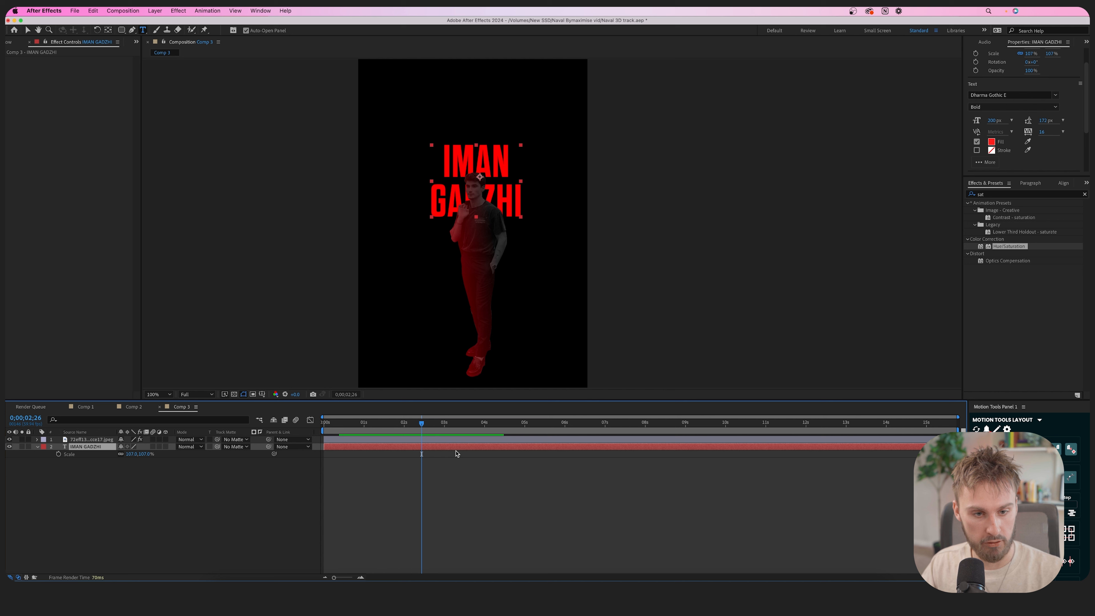
- Search the effects for "glow" and try the Glow effect on the text layer
click(997, 195)
key(BackSpace)
key(BackSpace)
key(BackSpace)
text(glow)
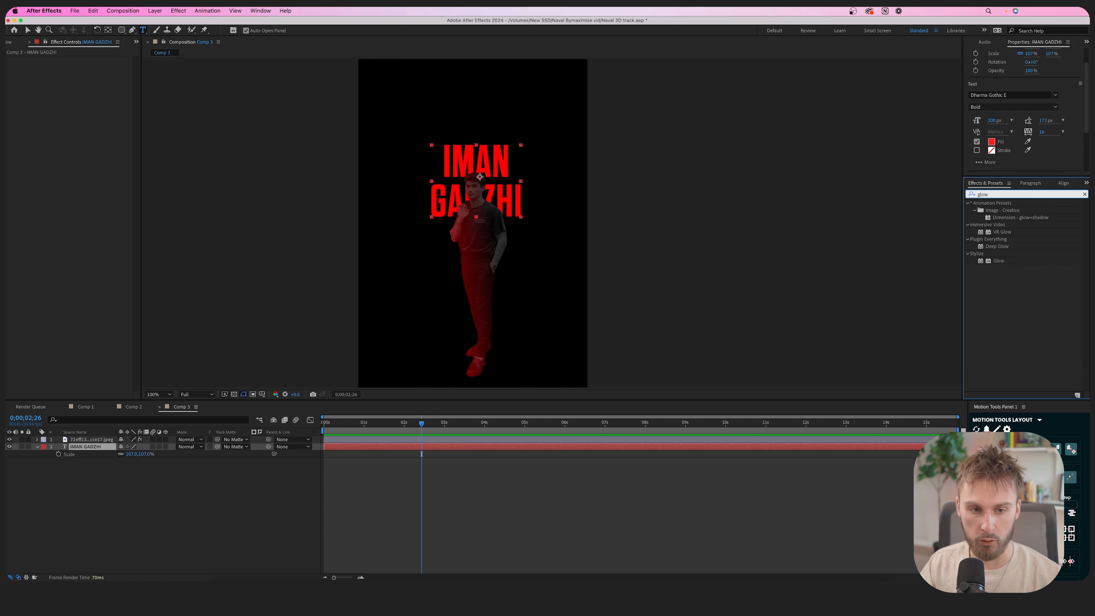
mouse_move(1001, 263)
mouse_down()
mouse_move(848, 362)
mouse_move(702, 381)
mouse_move(963, 219)
mouse_move(648, 379)
mouse_move(391, 455)
mouse_move(953, 261)
mouse_move(998, 261)
mouse_up()
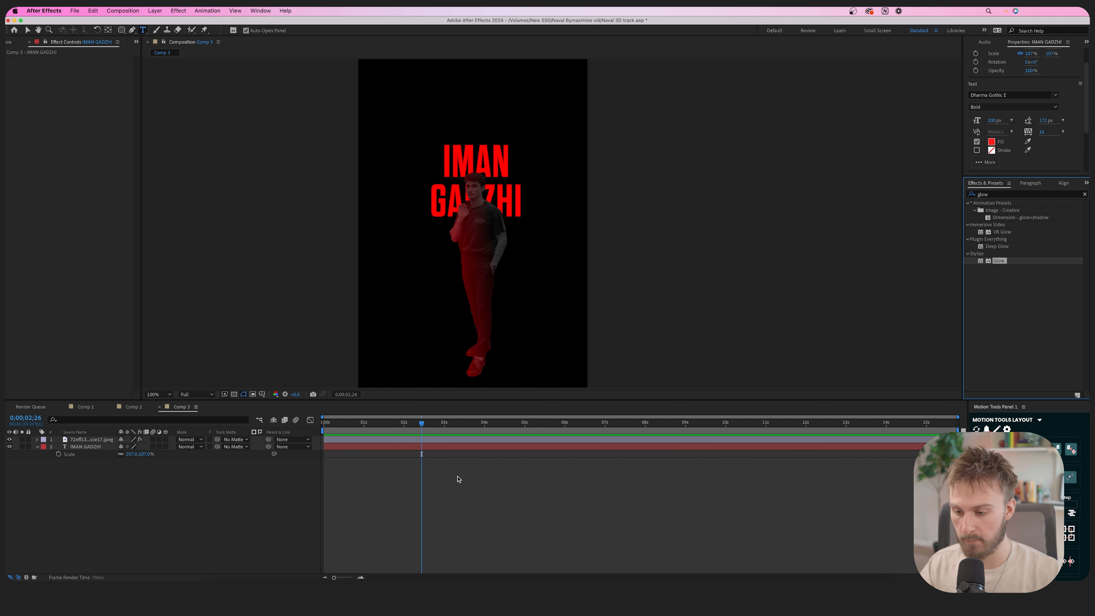
- Find the Deep Glow effect and apply it to the IMAN GADZHI text layer
click(452, 448)
click(1084, 195)
text(deep)
drag(997, 231, 437, 197)
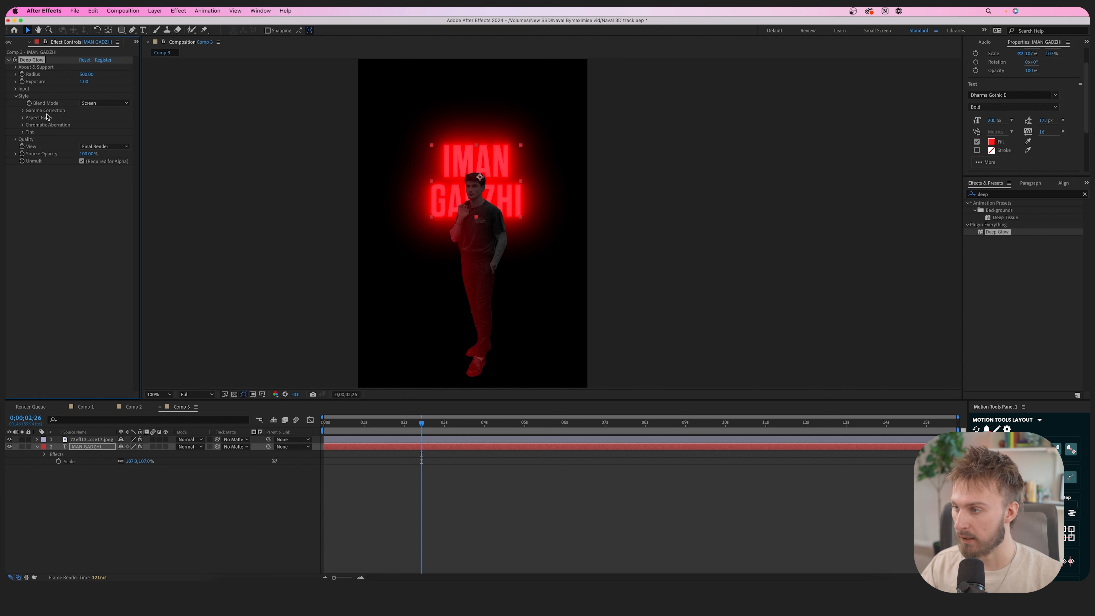
- Lower the Deep Glow exposure and slightly reduce its radius for a softer glow around the text
drag(59, 81, 33, 83)
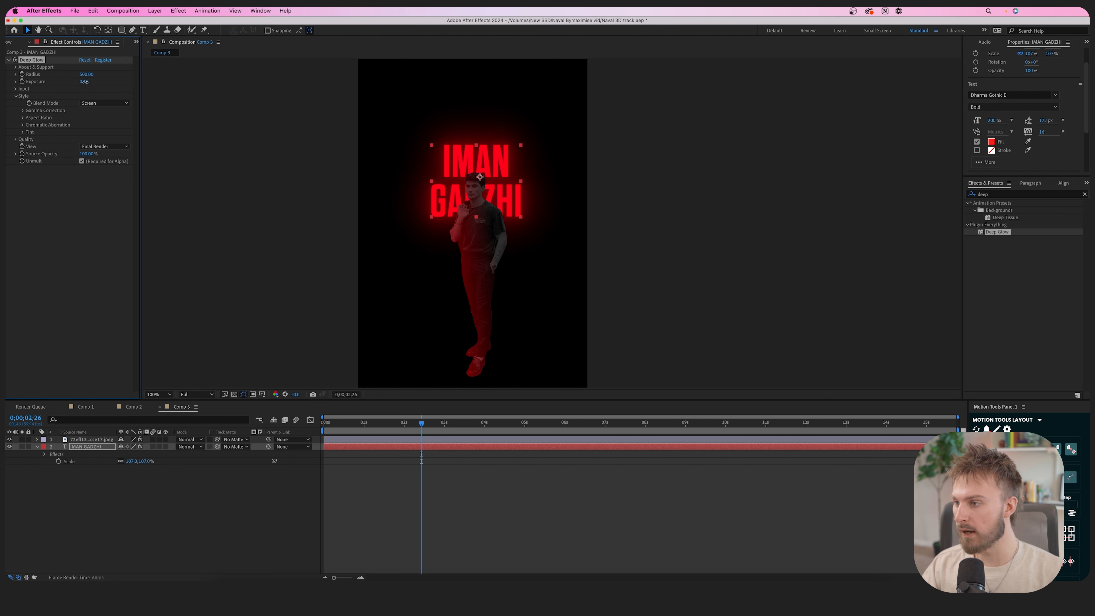
mouse_move(86, 74)
mouse_down()
mouse_move(105, 75)
mouse_move(78, 81)
mouse_up()
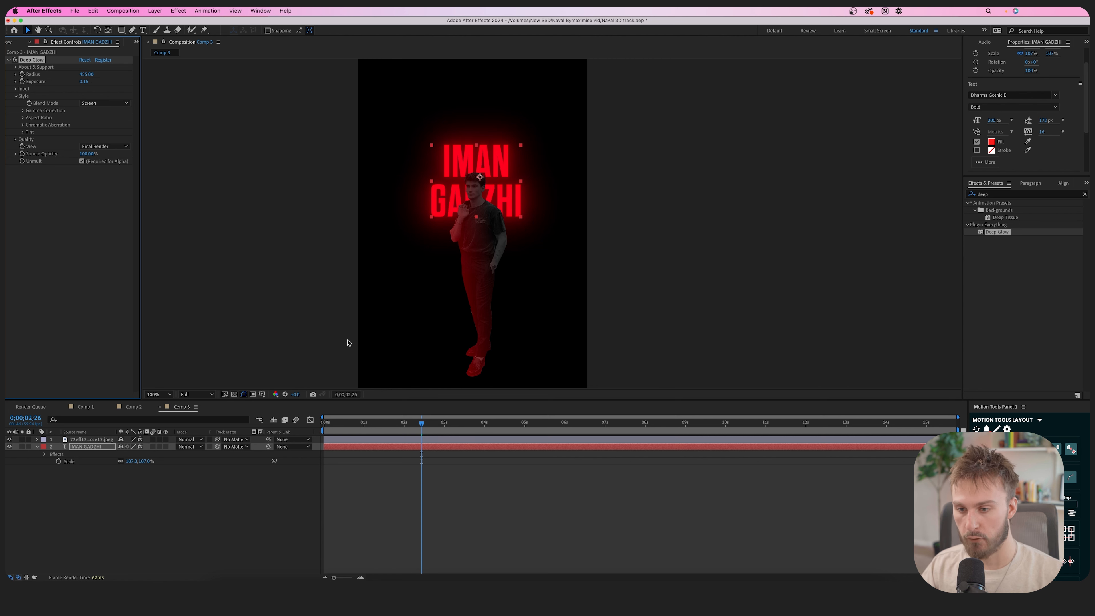
click(456, 506)
- Add the expression wiggle(10,0.2) to the Deep Glow exposure of the IMAN GADZHI text layer
drag(287, 313, 279, 332)
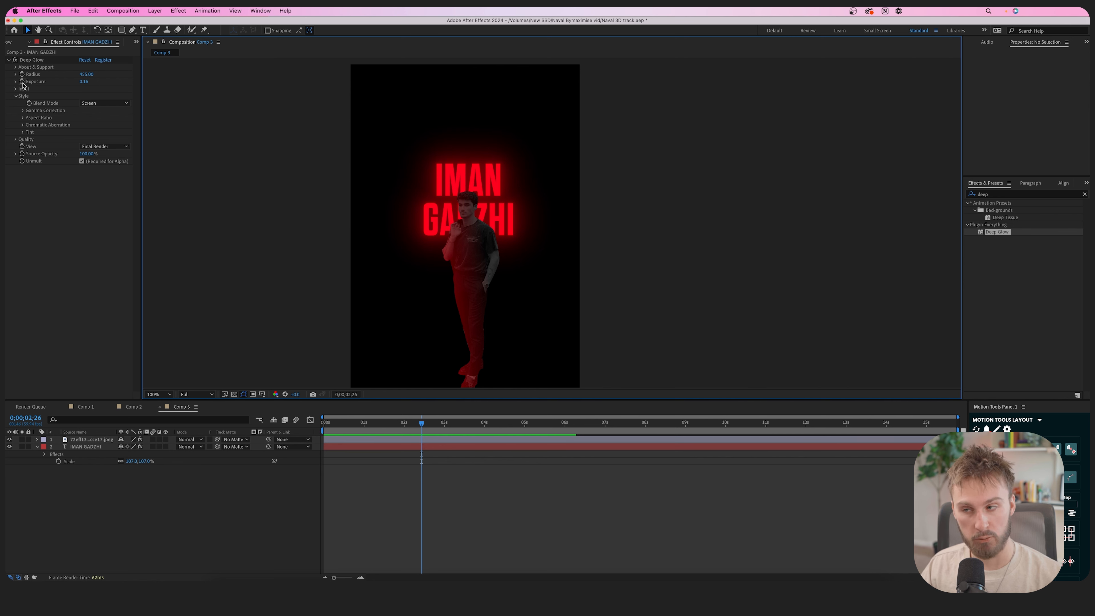
alt+click(22, 81)
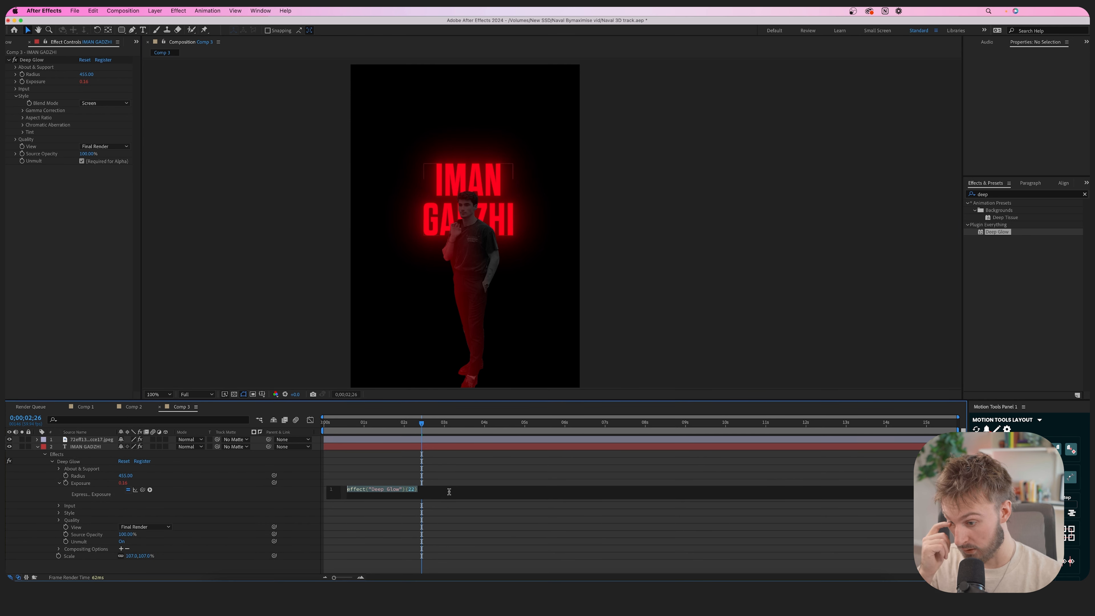
key(BackSpace)
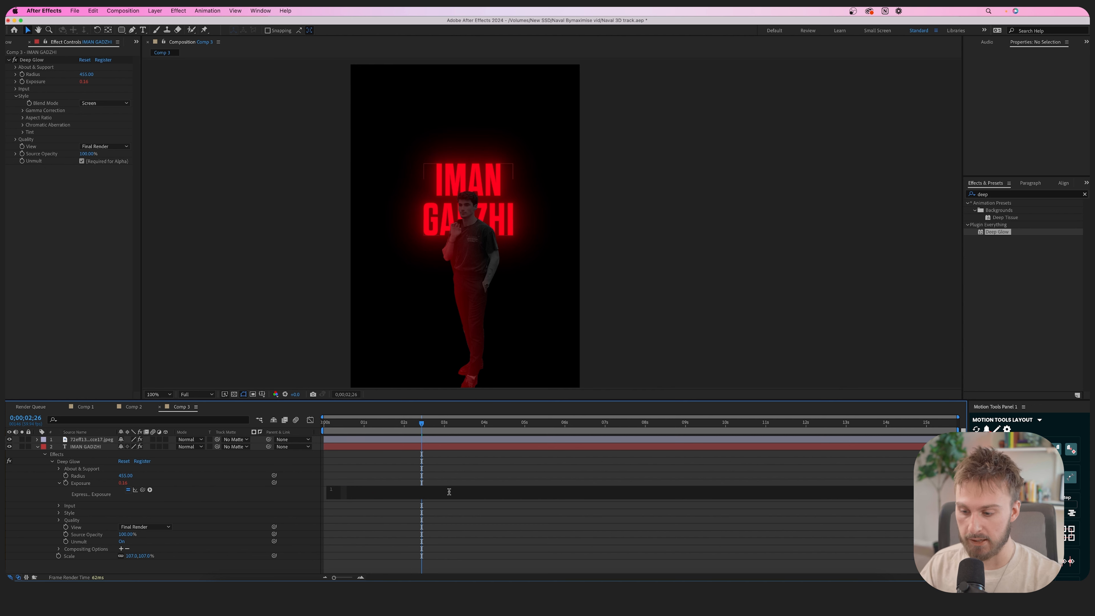
text(wigg)
key(Return)
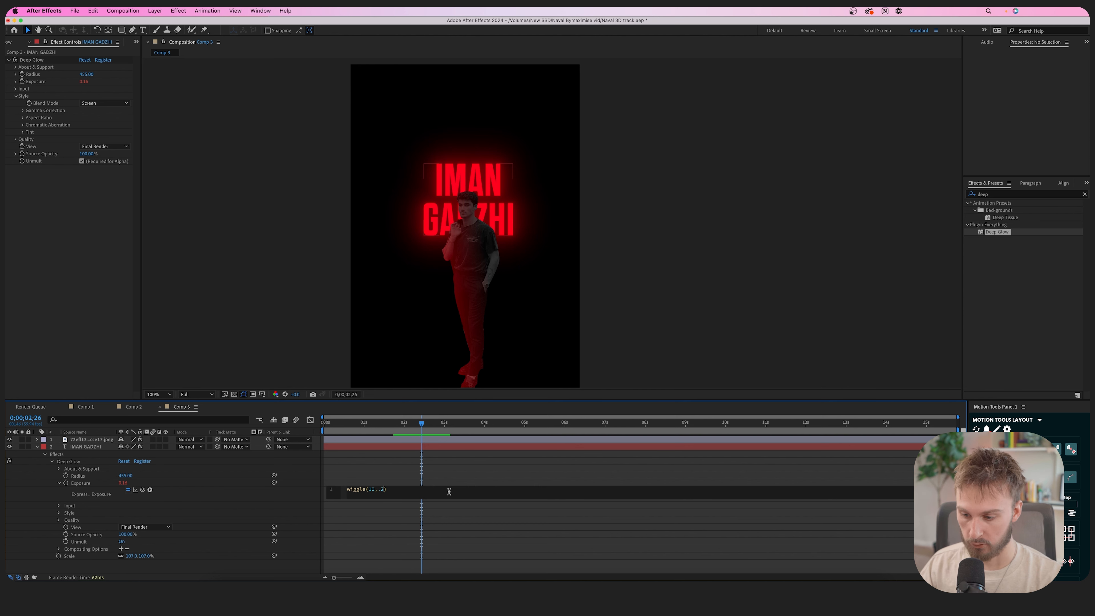
text(10,0.2)
click(460, 535)
- Play the composition from the start to preview the glow flicker on the IMAN GADZHI text
drag(409, 423, 384, 432)
key(space)
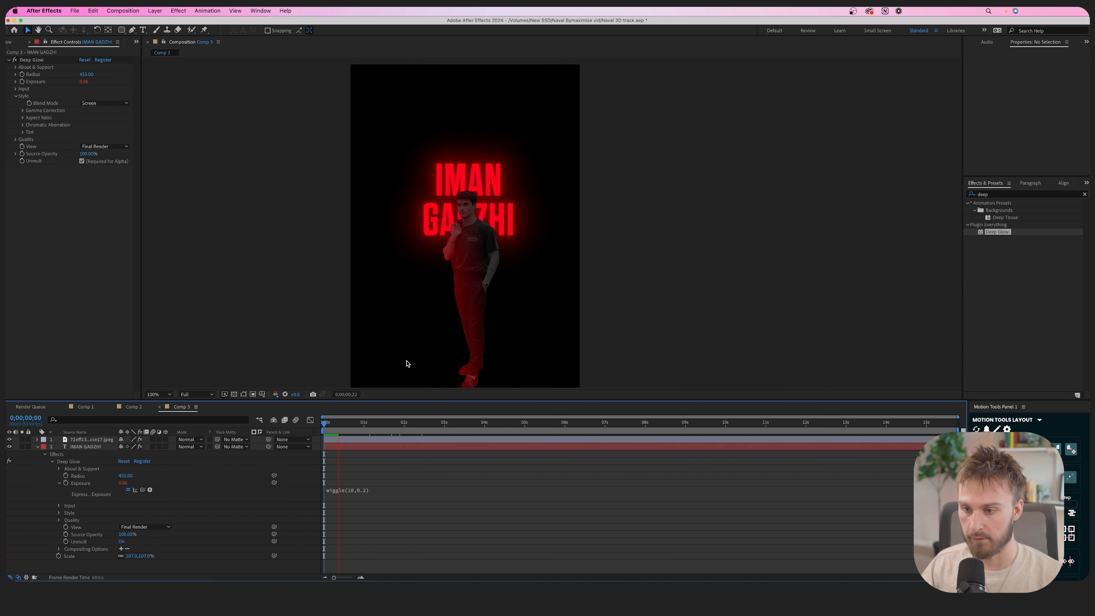
scroll(444, 207, down, 1)
drag(444, 207, 427, 202)
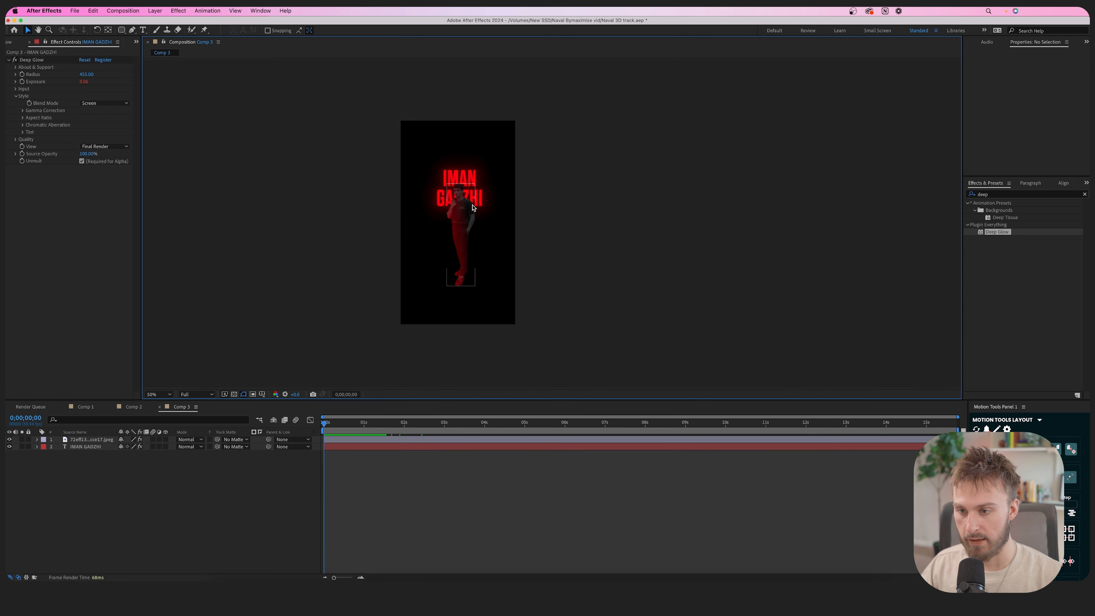
scroll(476, 204, up, 1)
click(467, 494)
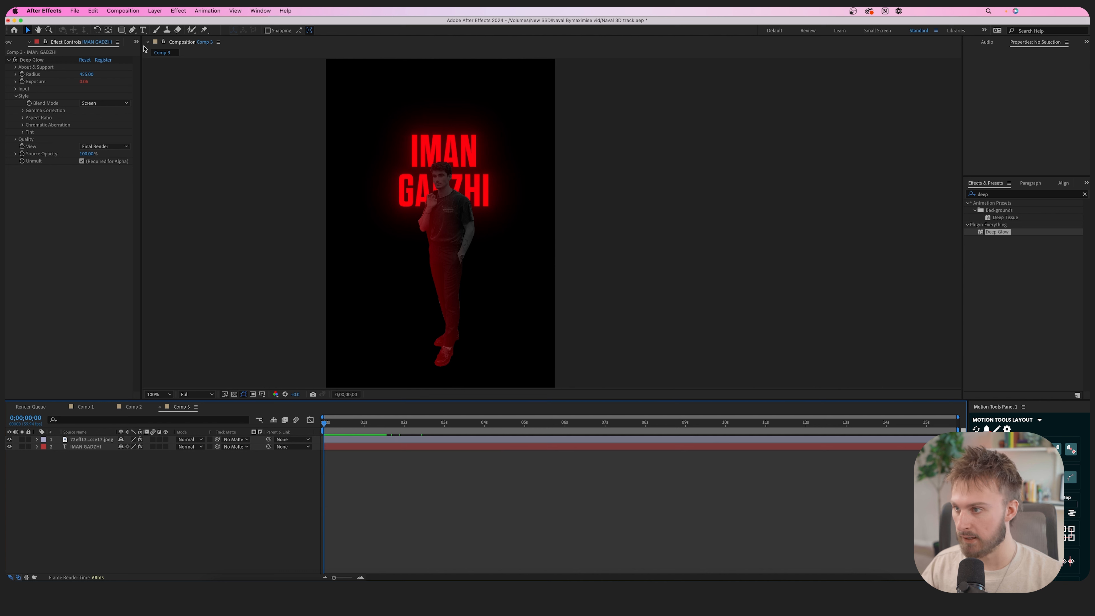
- Create a new text layer reading "AD" beside the man and set its font to Europa Grotesk SH
click(143, 31)
click(367, 231)
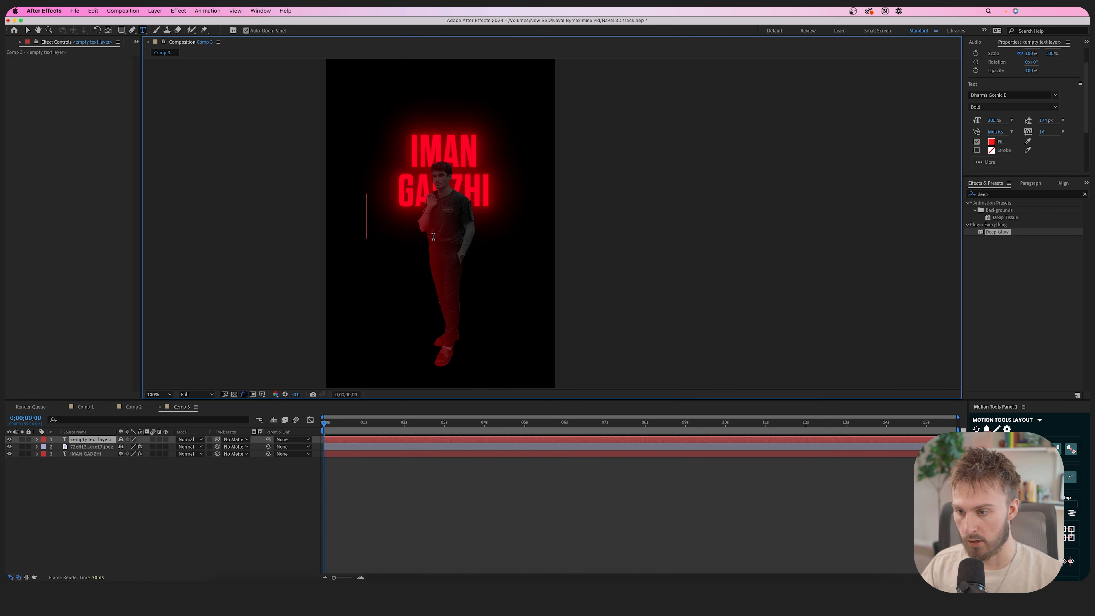
text(AD)
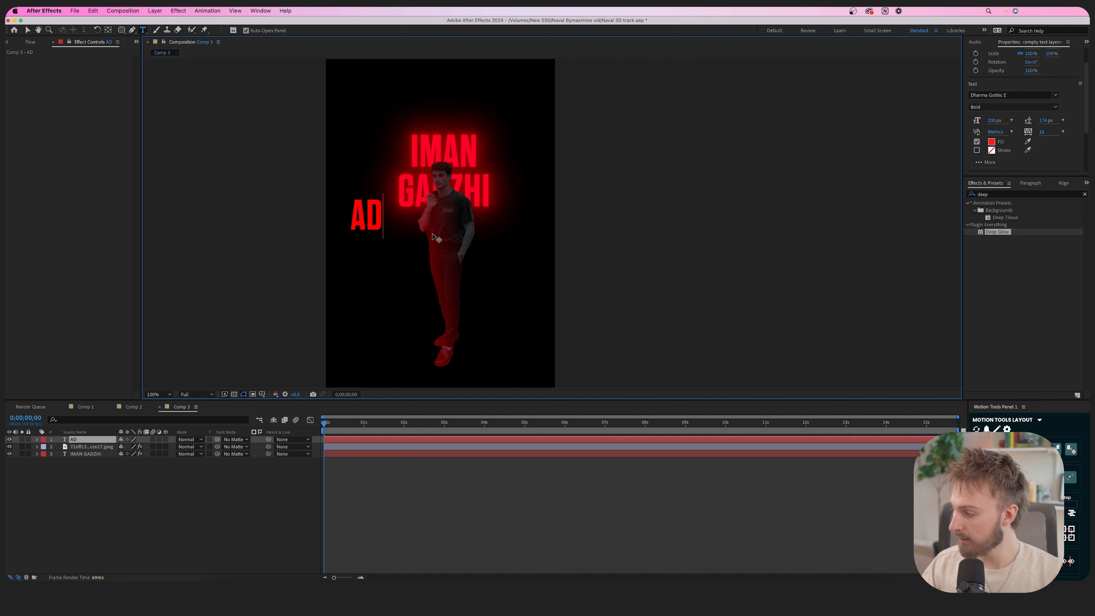
key(super+a)
click(993, 94)
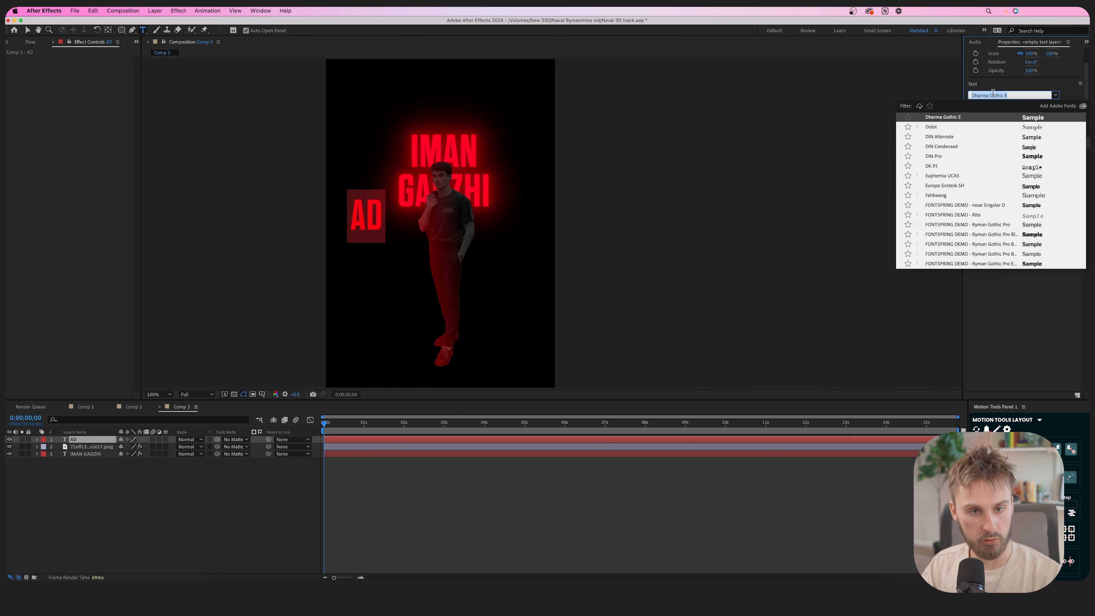
text(eur)
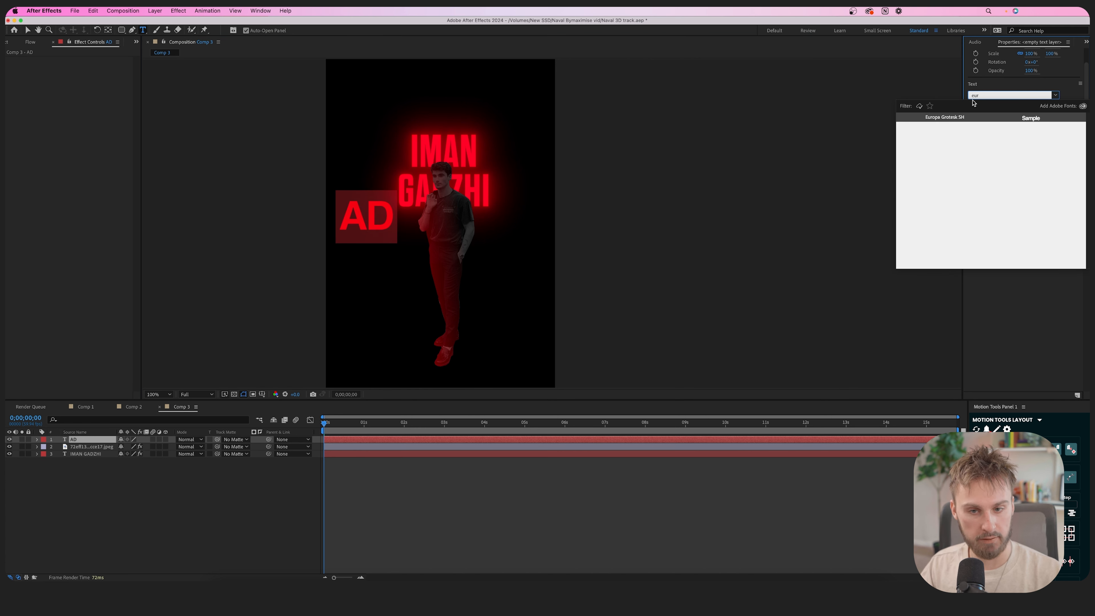
click(960, 116)
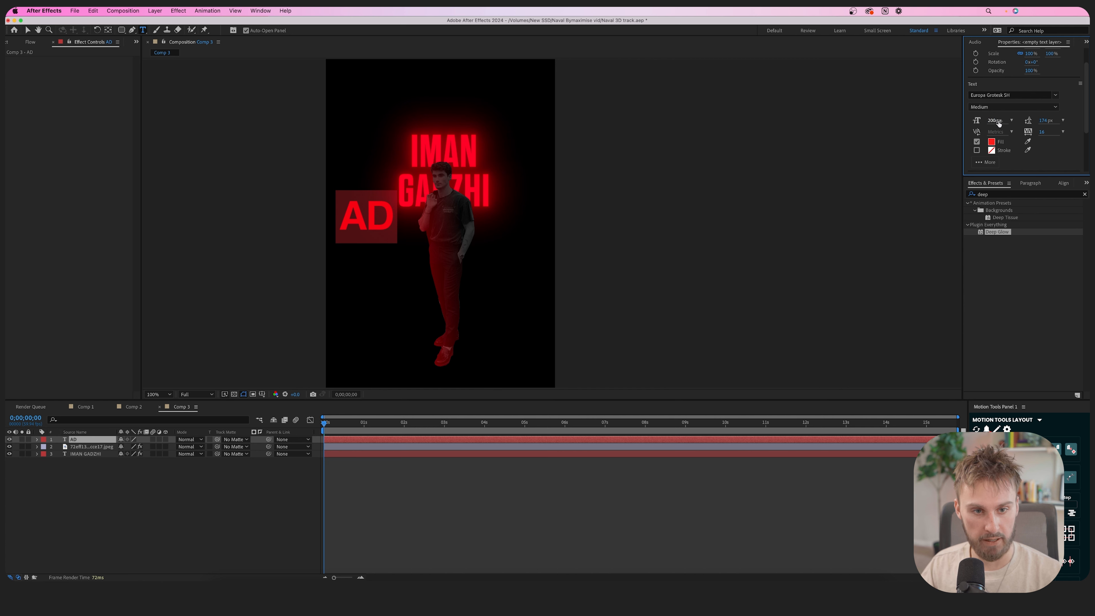
- Enlarge the AD text to about 715 px and replace its fill with a red stroke
drag(993, 121, 1056, 118)
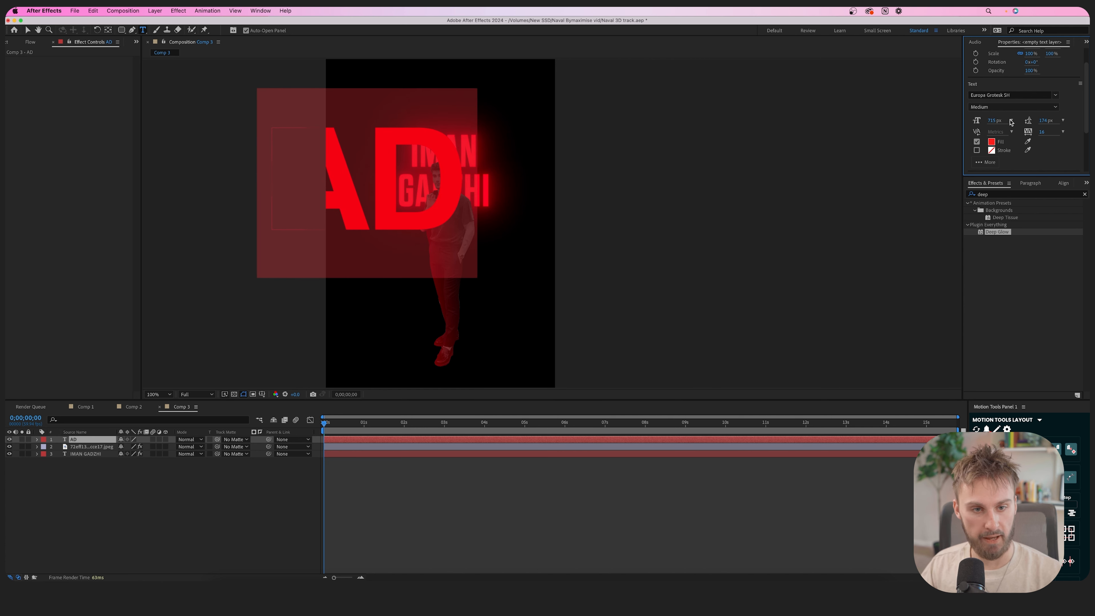
click(977, 142)
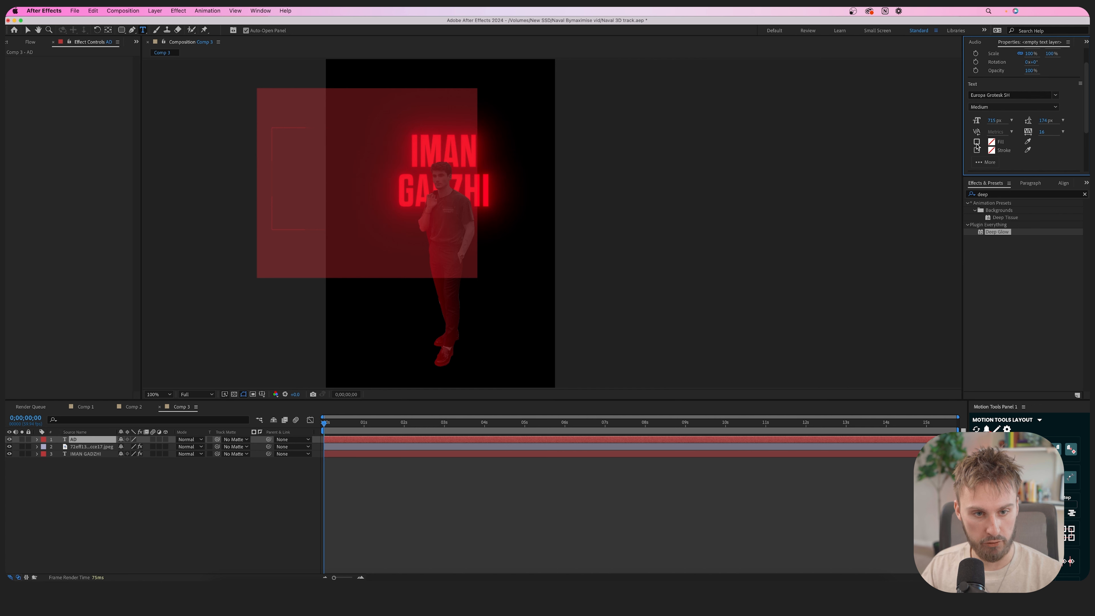
click(977, 150)
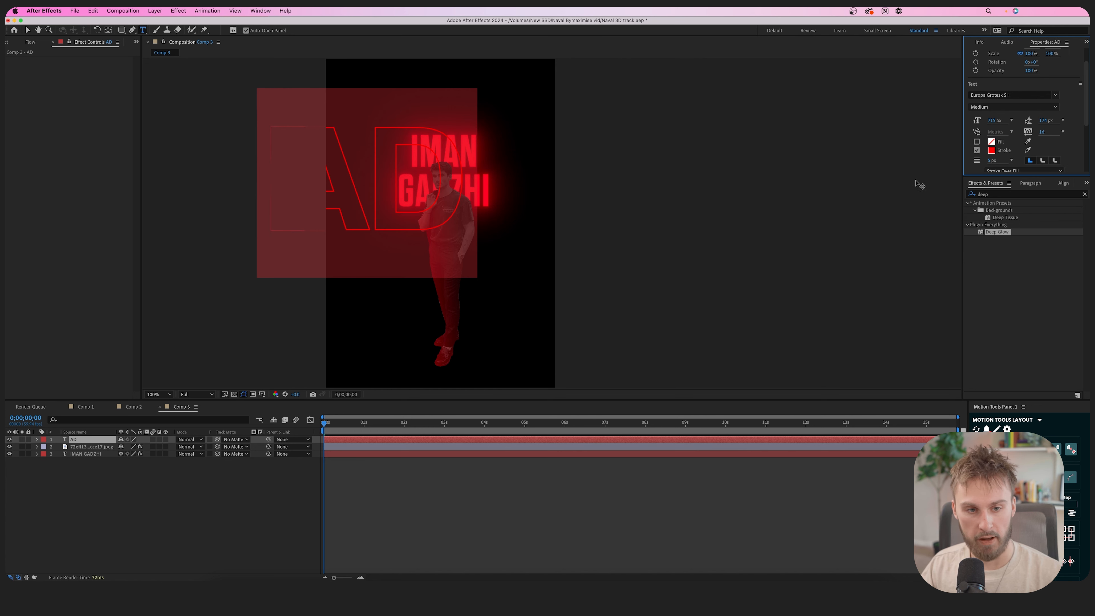
- Increase the outlined AD text to about 790 px and centre it around the IMAN GADZHI title
drag(992, 122, 1023, 122)
click(28, 30)
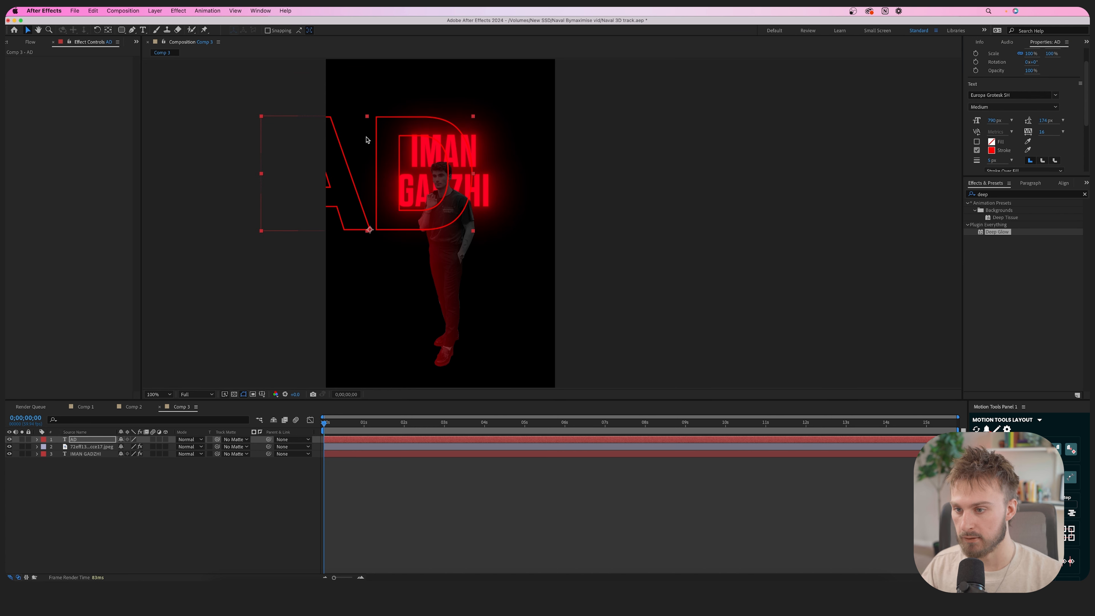
drag(396, 175, 469, 181)
- Rotate the AD text by 5° and enlarge it to about 819 px
key(r)
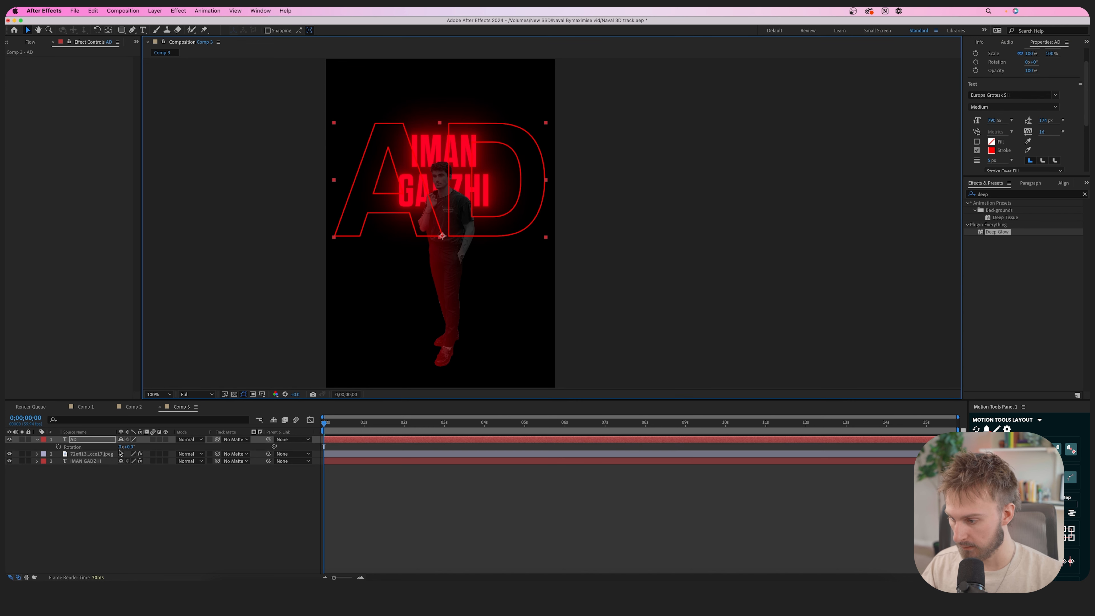
drag(126, 446, 126, 446)
drag(989, 122, 1017, 122)
- Place the AD layer beneath the man and title layers and lower its opacity to about 16%
drag(100, 441, 112, 464)
click(434, 483)
click(357, 455)
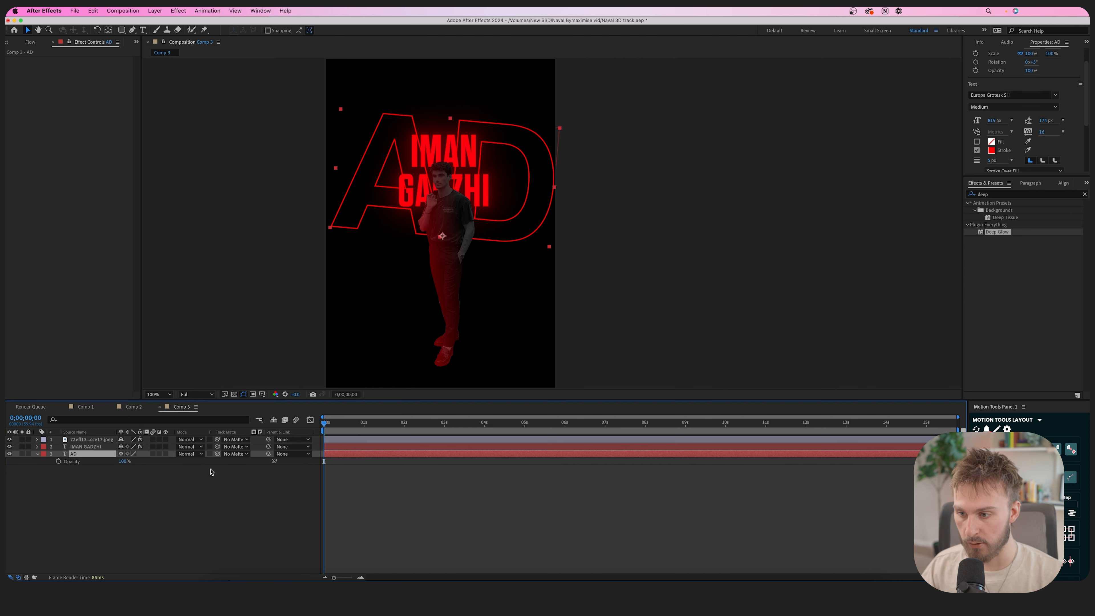
drag(123, 461, 85, 461)
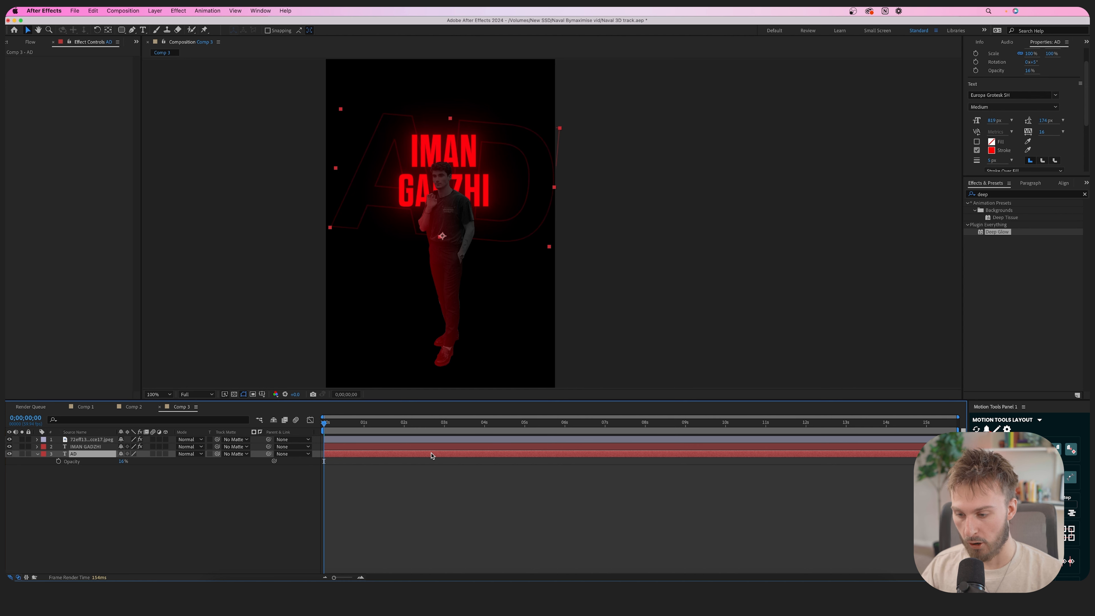
- Apply Deep Glow to the AD layer and reduce the layer's opacity to about 13%
key(ctrl+space)
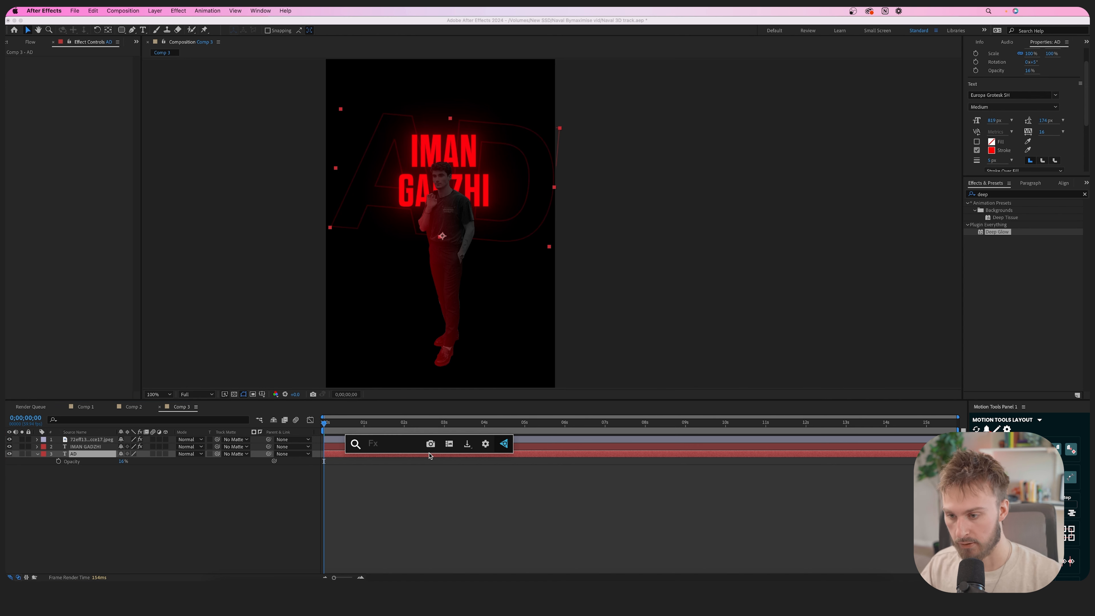
text(deep)
key(Return)
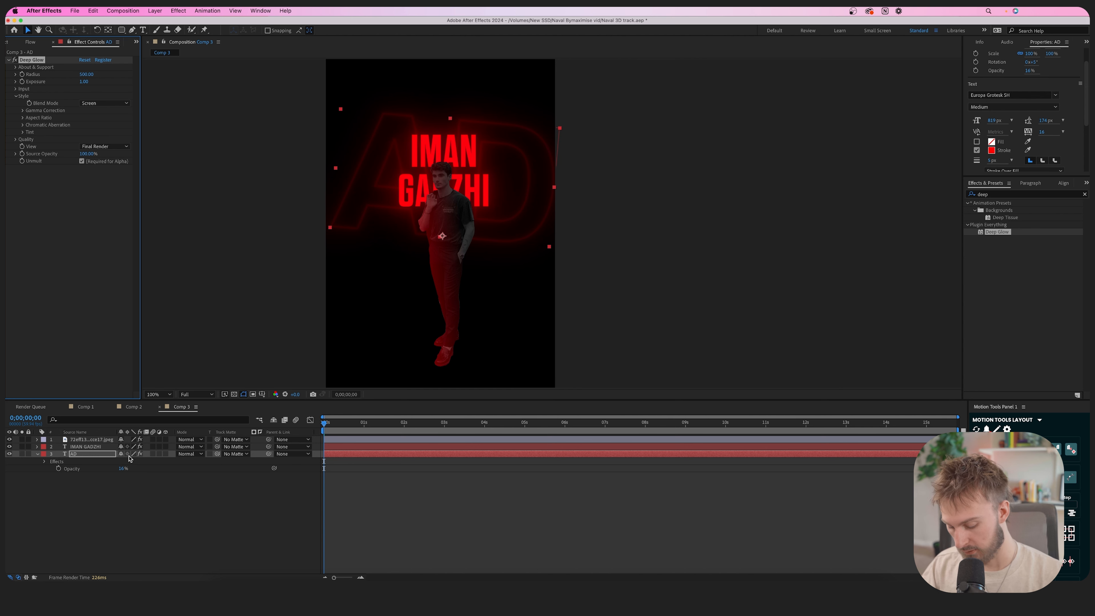
key(t)
key(t)
drag(122, 463, 110, 463)
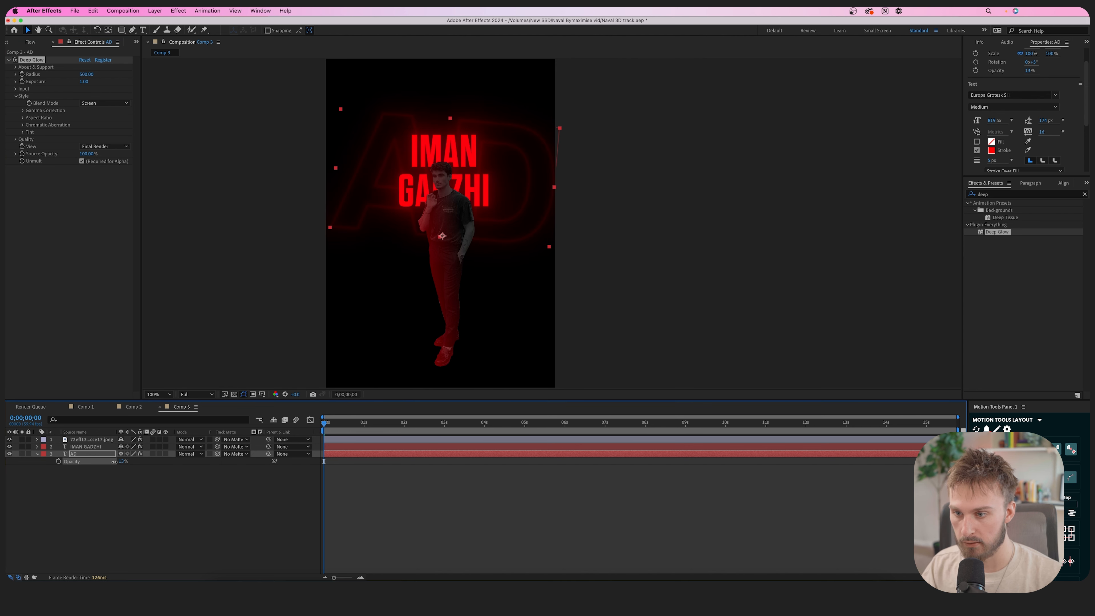
- Scale the AD layer up to about 130% so the letters spread beyond the frame edges
key(s)
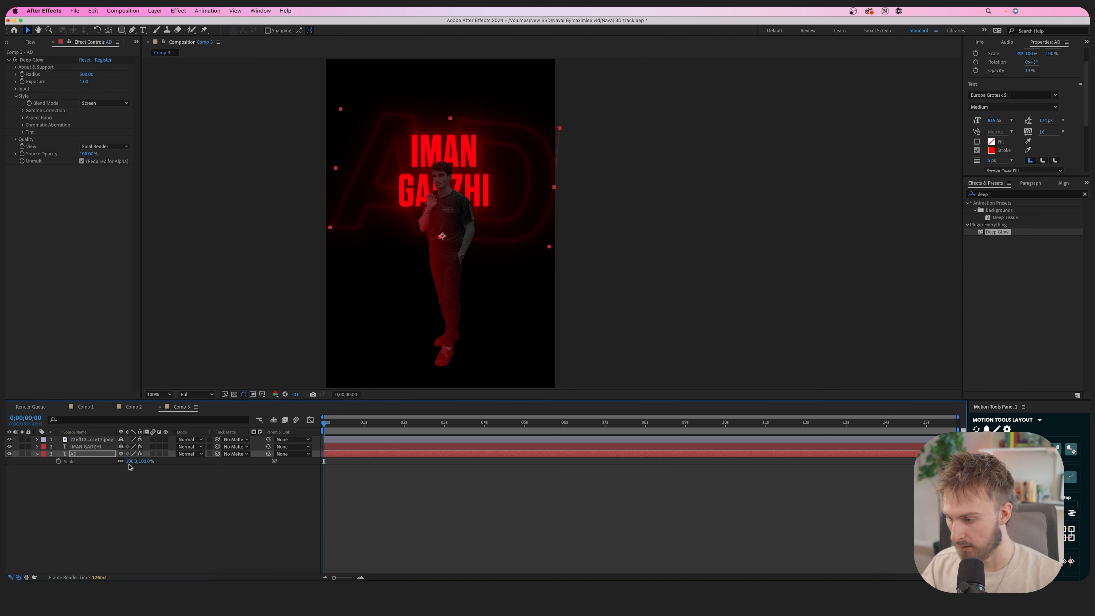
drag(131, 461, 155, 461)
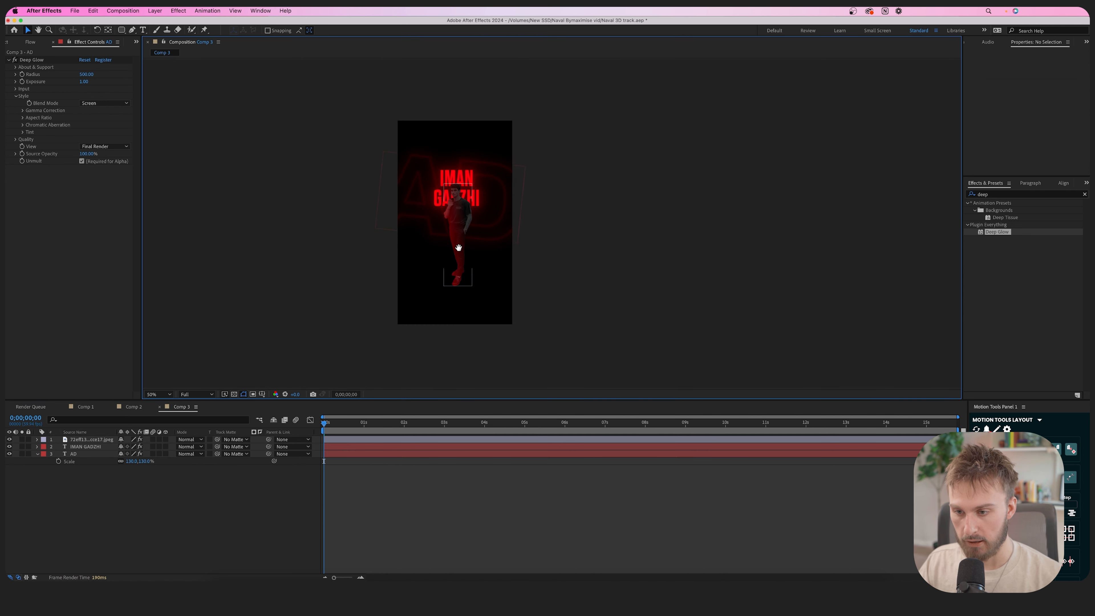
drag(458, 248, 439, 250)
scroll(414, 280, up, 2)
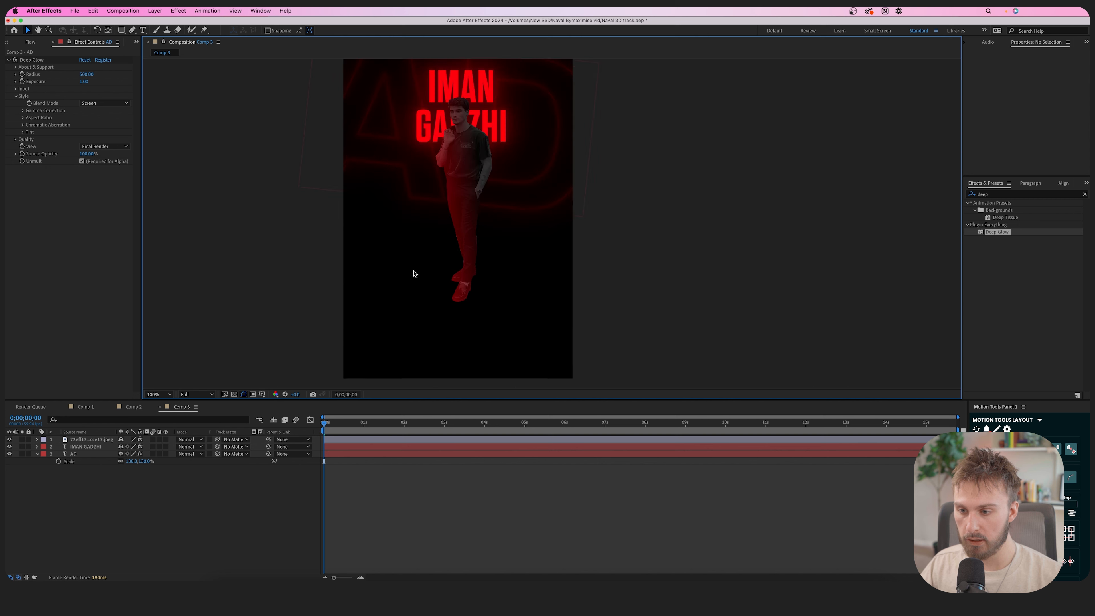
drag(460, 179, 398, 228)
drag(379, 301, 412, 253)
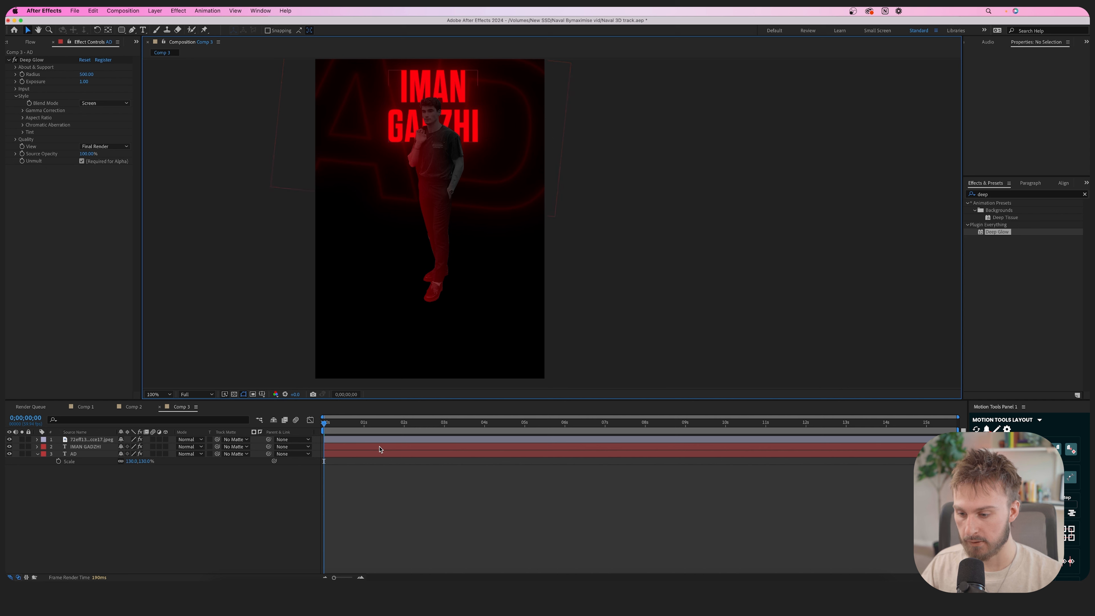
- Draw a rising zigzag chart line with the Pen tool beside the man's legs and set its stroke width to 5 px
key(g)
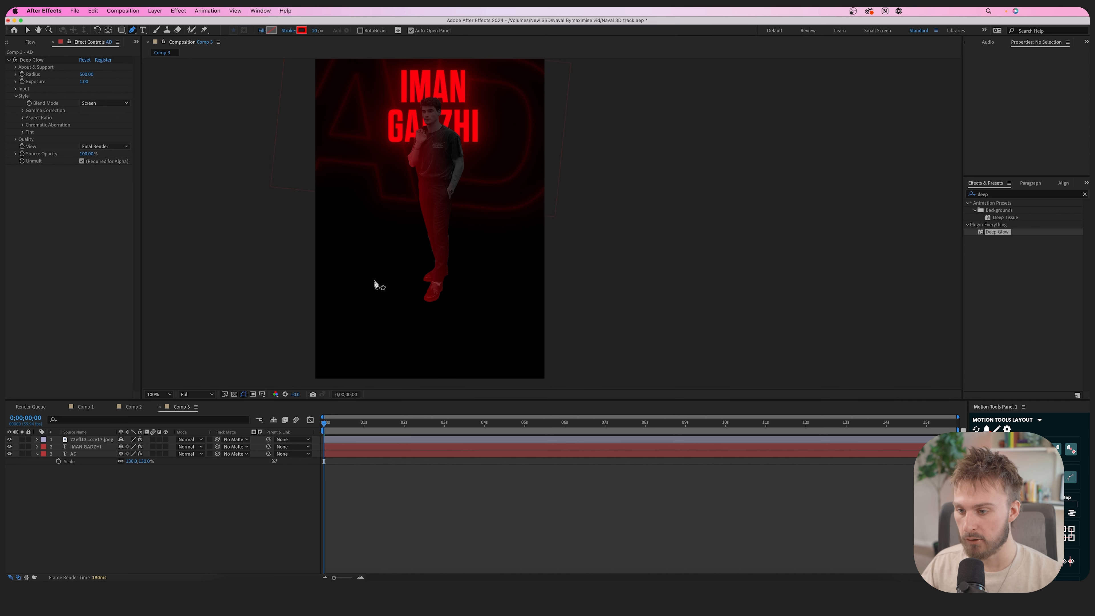
scroll(384, 286, up, 2)
click(321, 320)
click(344, 273)
click(361, 292)
click(402, 226)
click(412, 217)
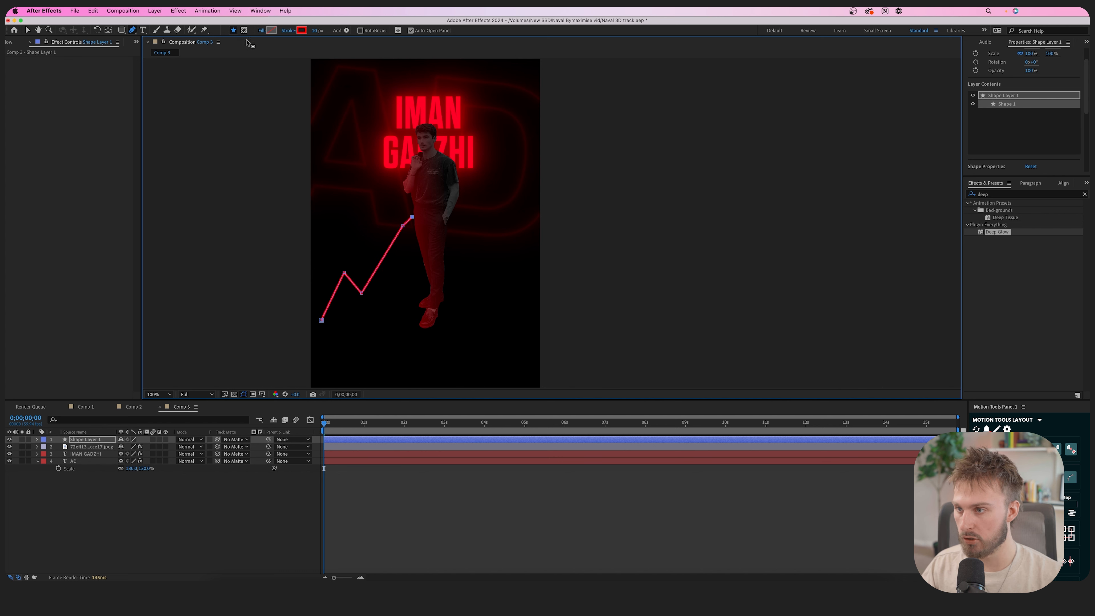
click(317, 30)
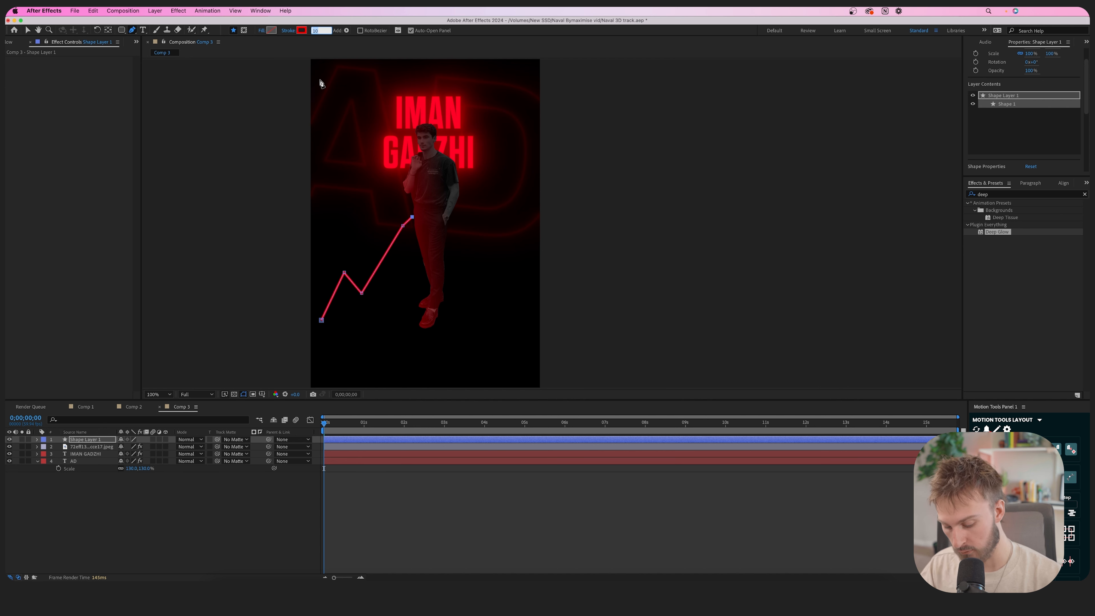
key(Return)
- Apply Gaussian Blur (Legacy) to the chart line's shape layer with a blurriness of about 11
click(1001, 195)
text(gau)
double_click(1009, 225)
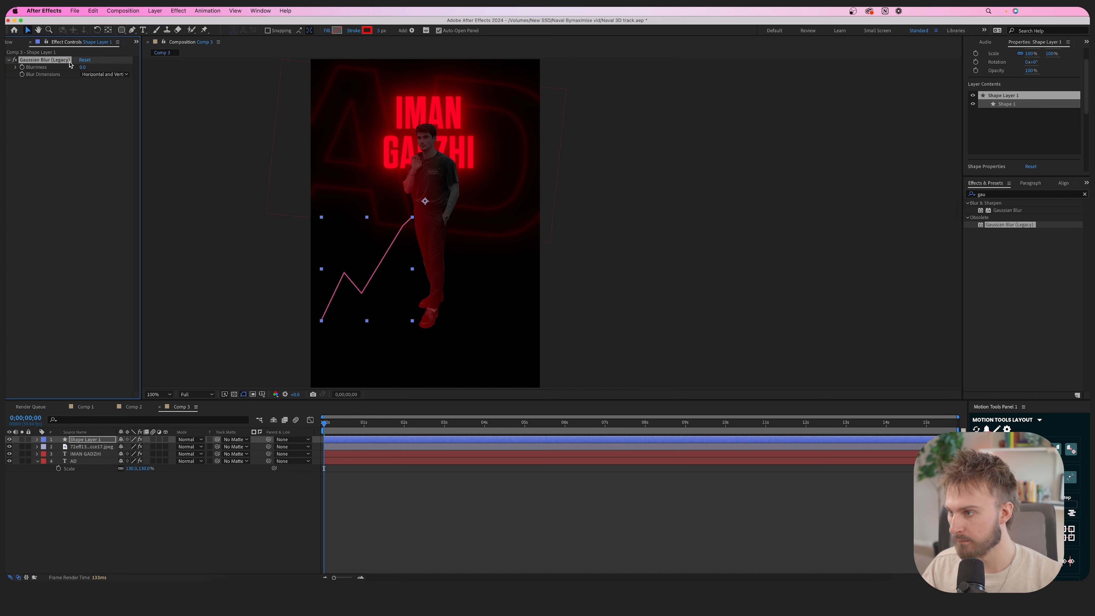
drag(82, 67, 111, 67)
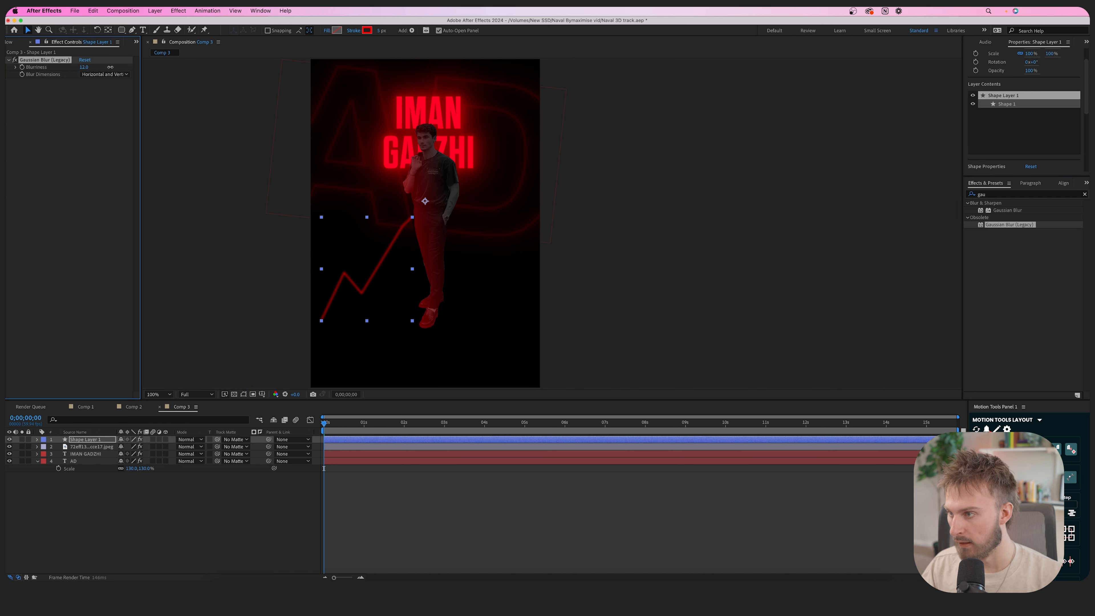
- Lower the chart line's opacity to 67% and shift it slightly down and away from the man, past the frame edge
key(t)
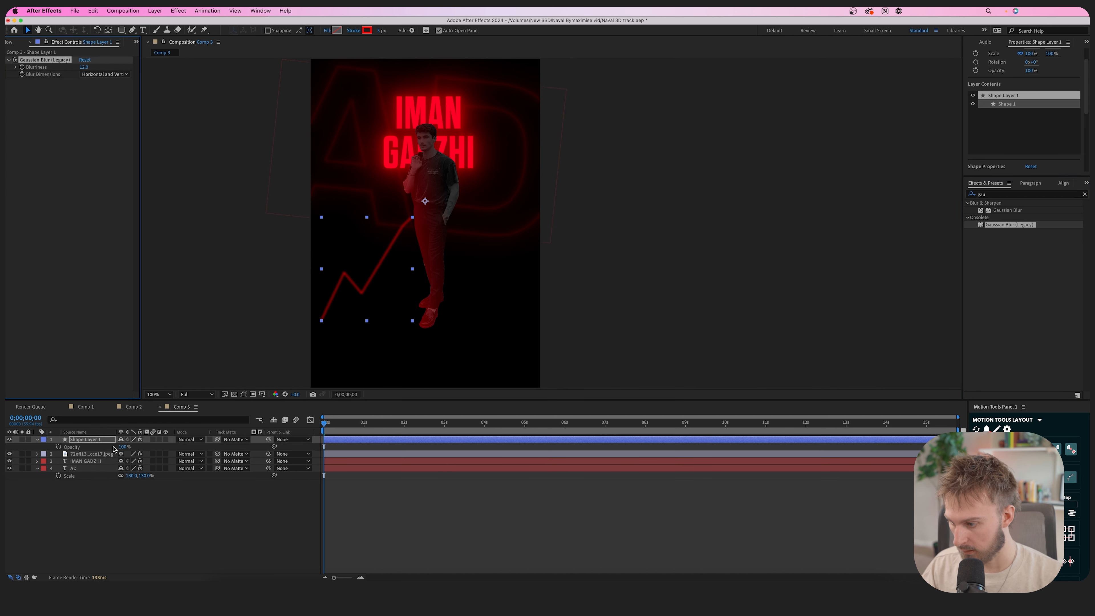
drag(123, 447, 111, 447)
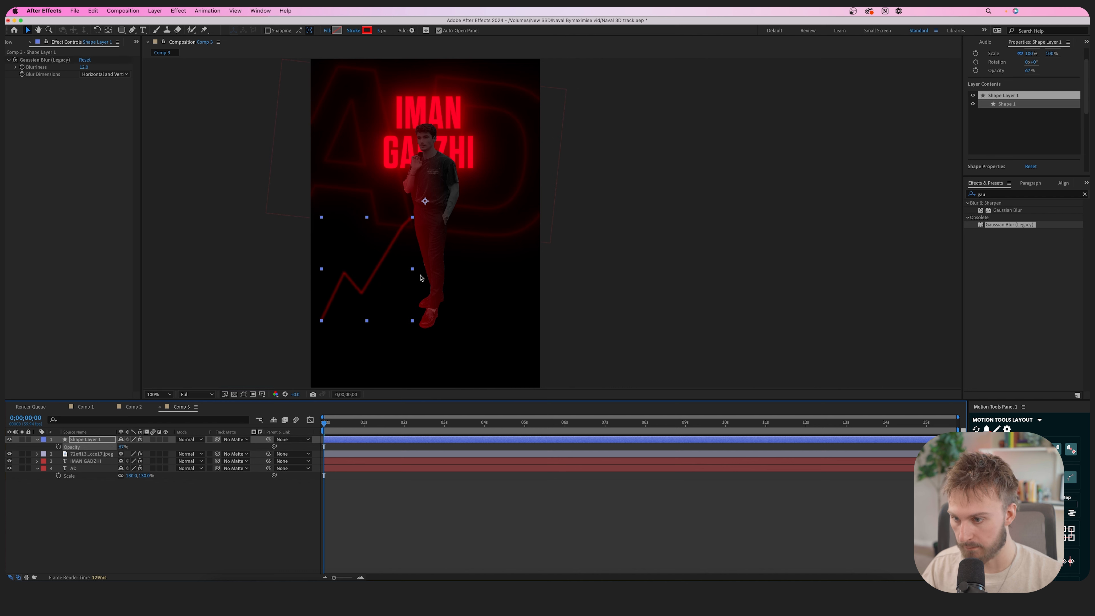
drag(410, 285, 392, 292)
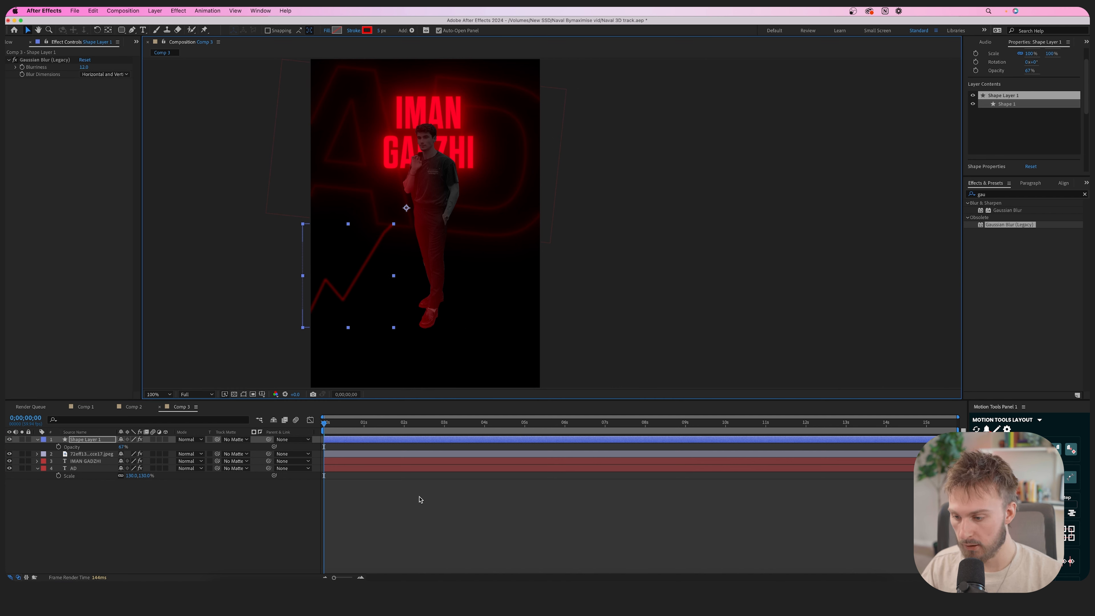
click(458, 534)
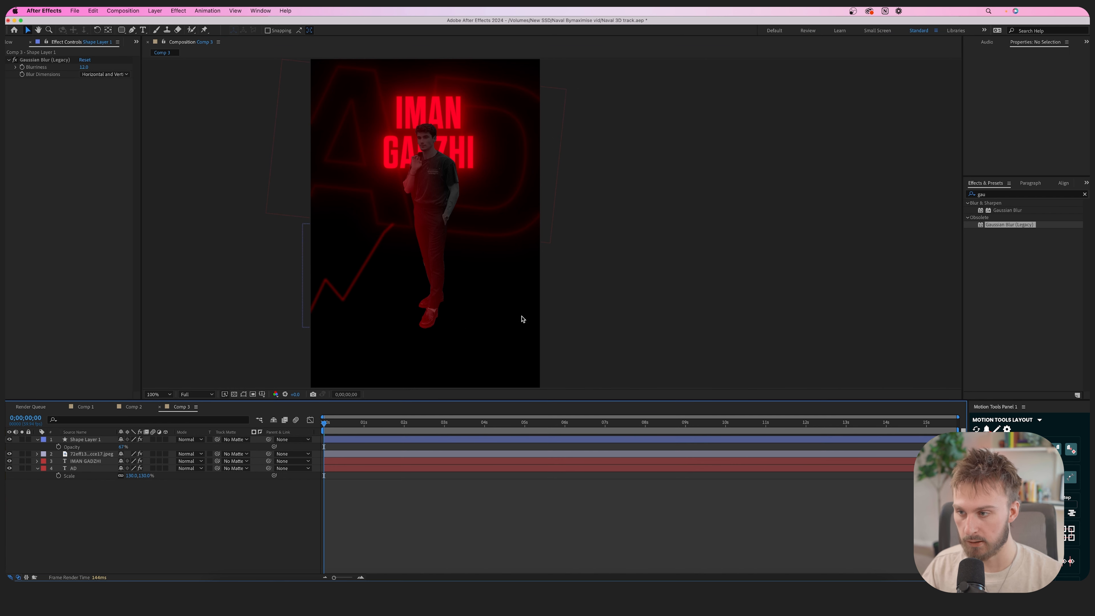
- Draw a second angular chart line with the Pen tool, rising from beyond the right frame edge to beside the man's hip
click(132, 30)
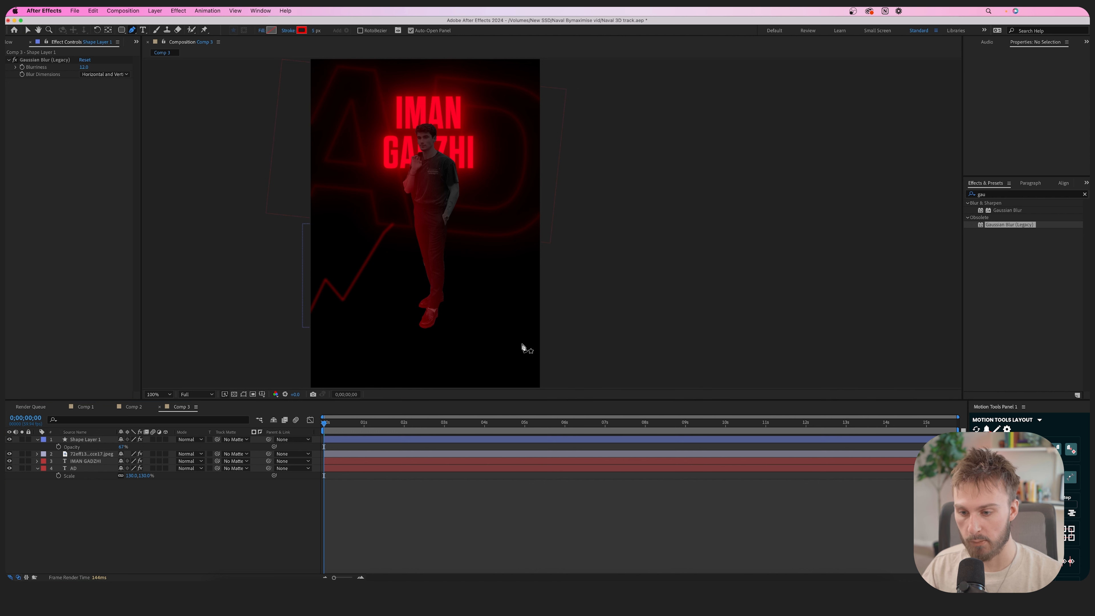
click(548, 270)
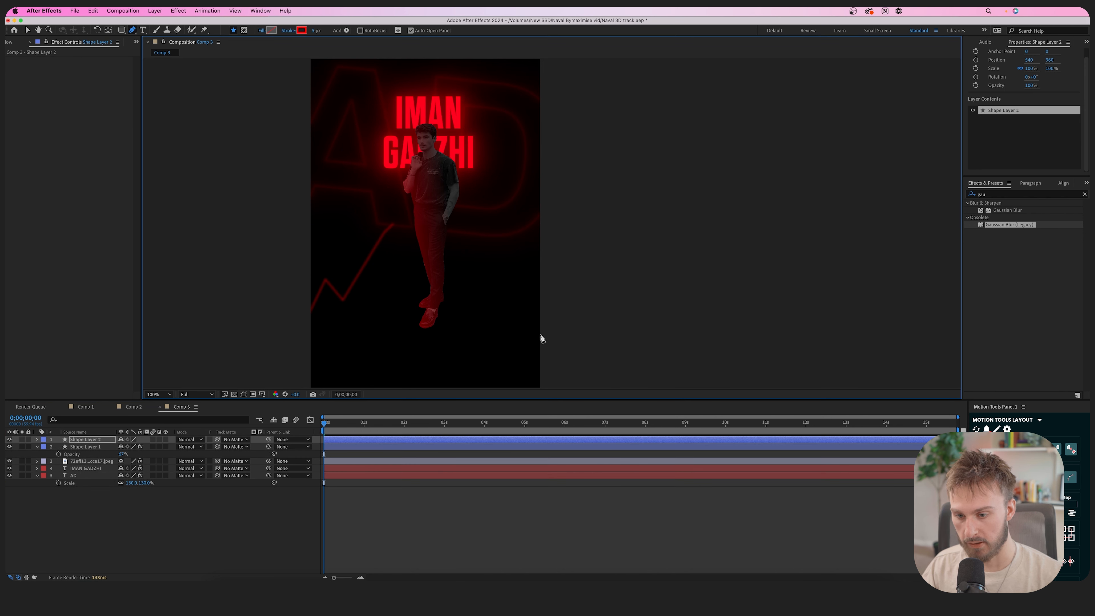
key(super+z)
key(super+z)
click(557, 340)
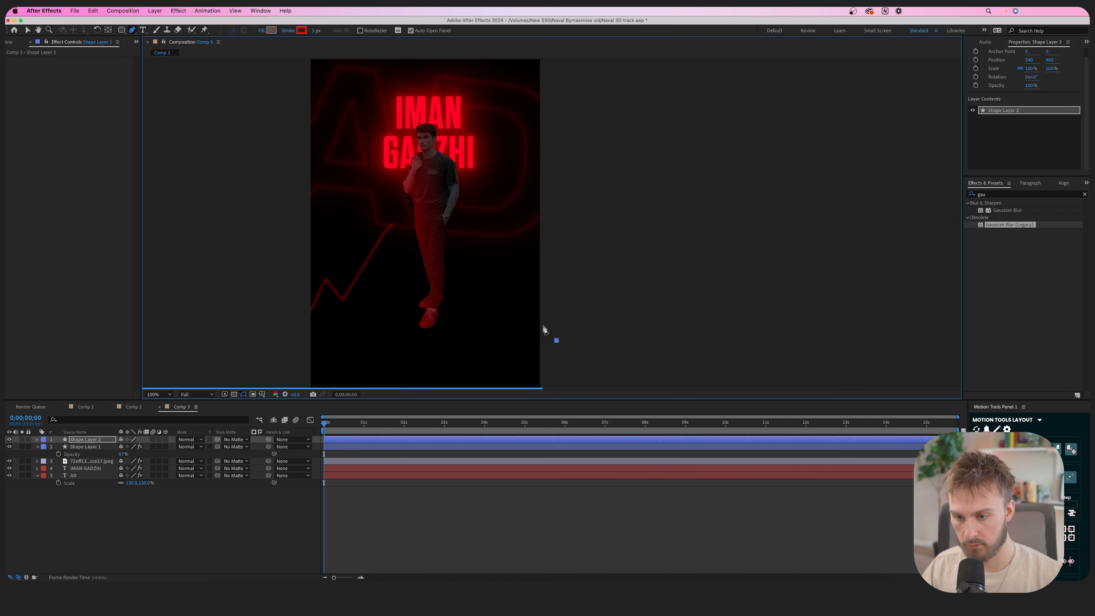
click(496, 313)
click(497, 259)
click(458, 232)
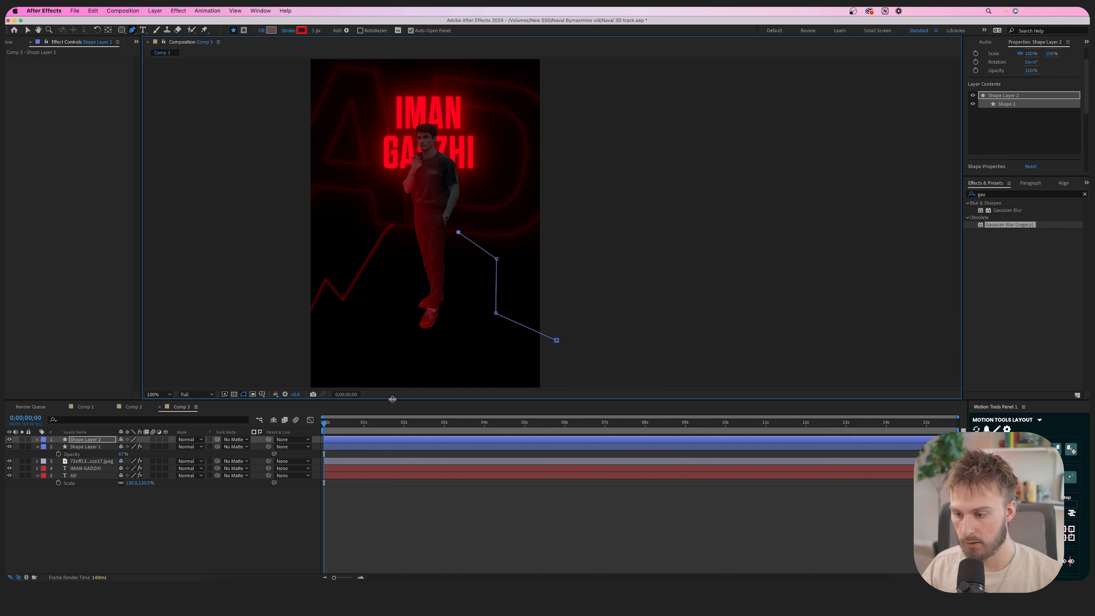
- Copy the Gaussian Blur (Legacy) effect from the first chart line's layer onto the second line's layer
click(341, 449)
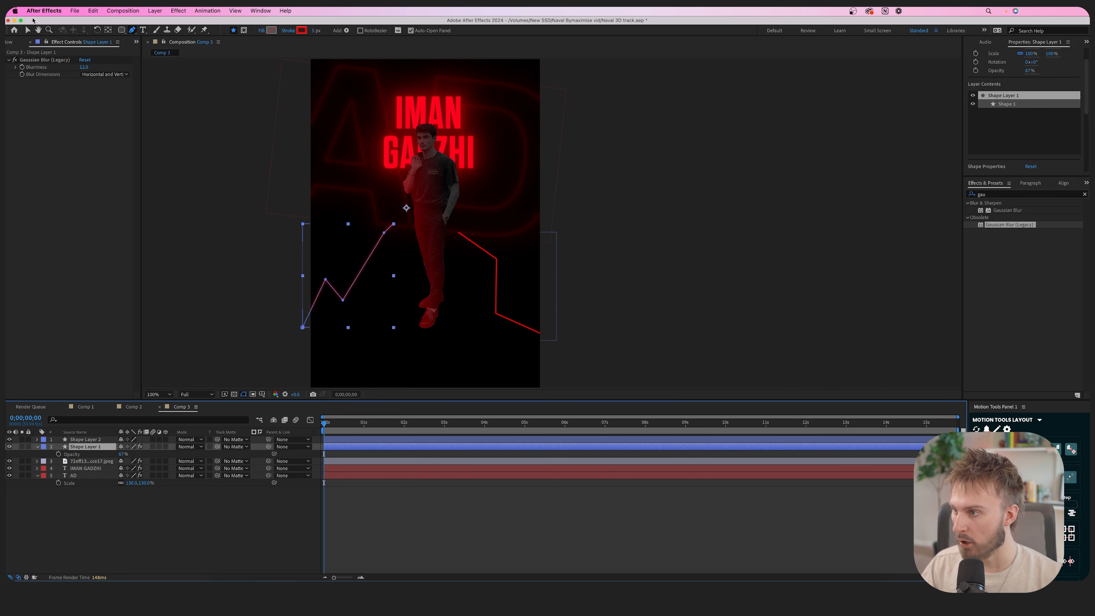
click(43, 59)
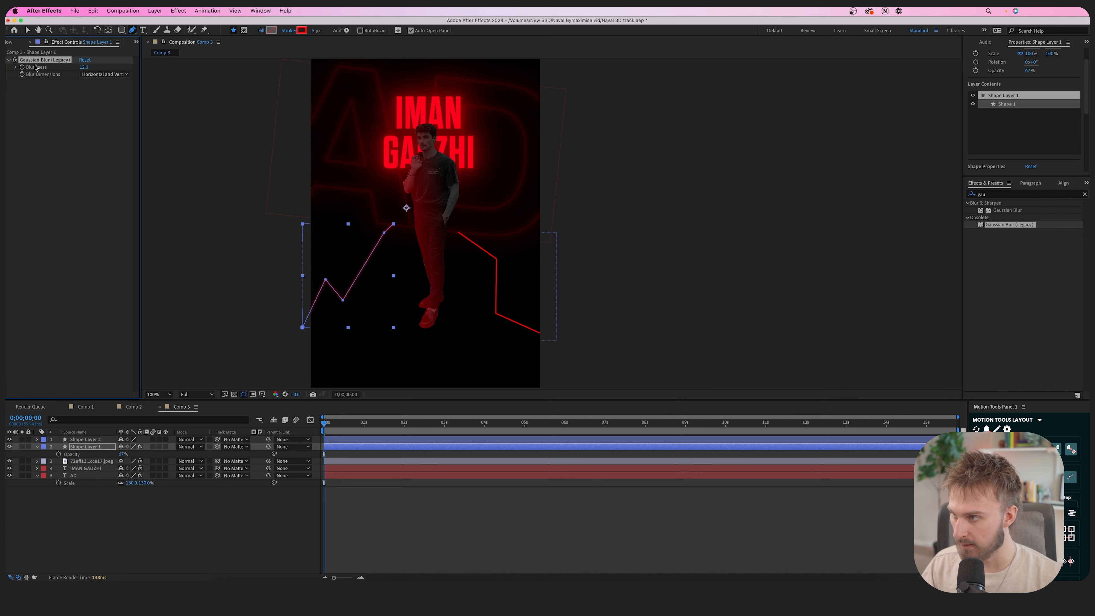
click(342, 440)
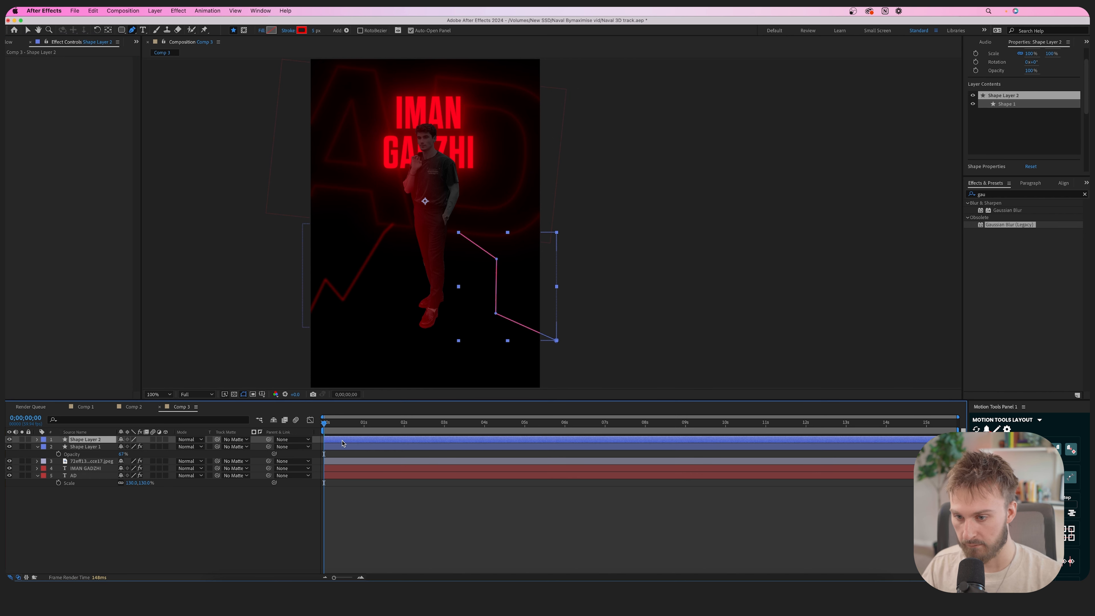
key(super+v)
scroll(496, 271, up, 1)
scroll(487, 287, down, 1)
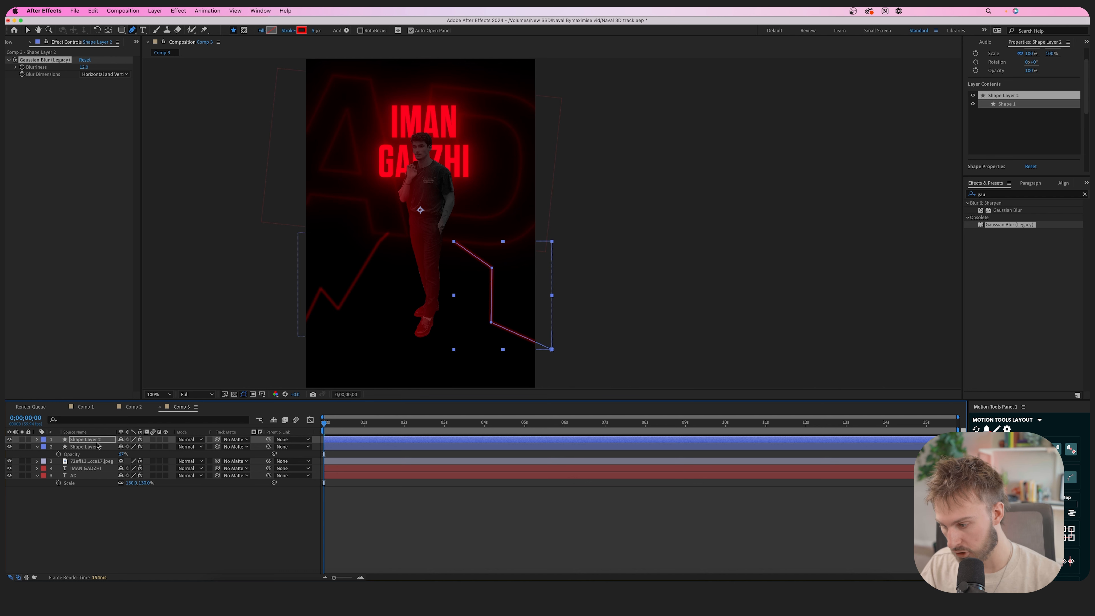
- Set the opacity of the second chart line to 67%
key(t)
click(125, 447)
text(6)
key(Return)
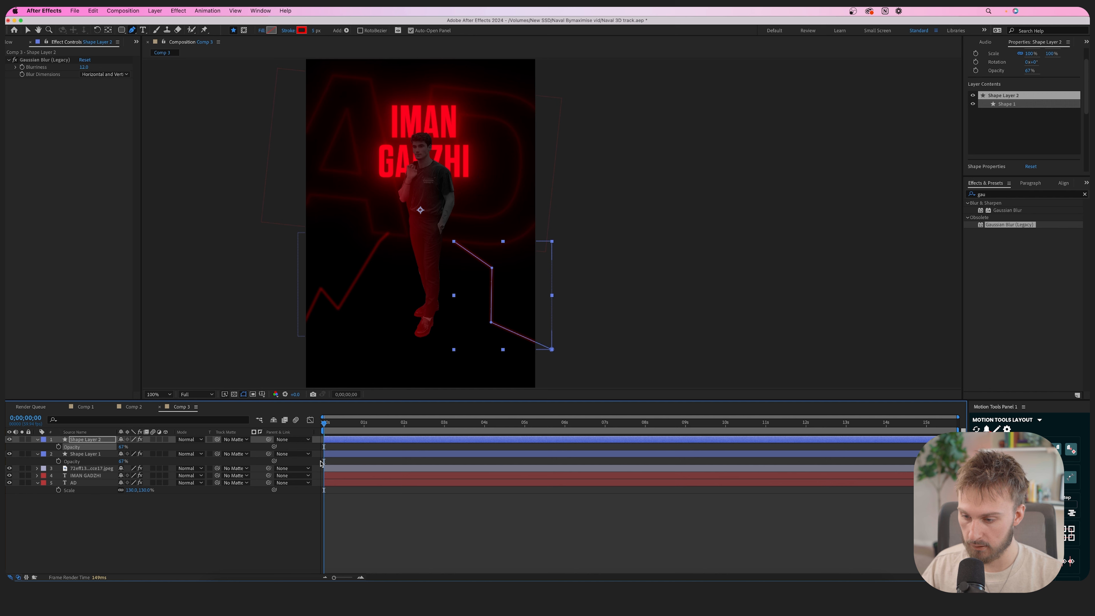
- Draw a third zigzag chart line with the Pen tool from beyond the left frame edge to the man's torso
click(416, 552)
scroll(477, 261, down, 1)
drag(446, 262, 400, 254)
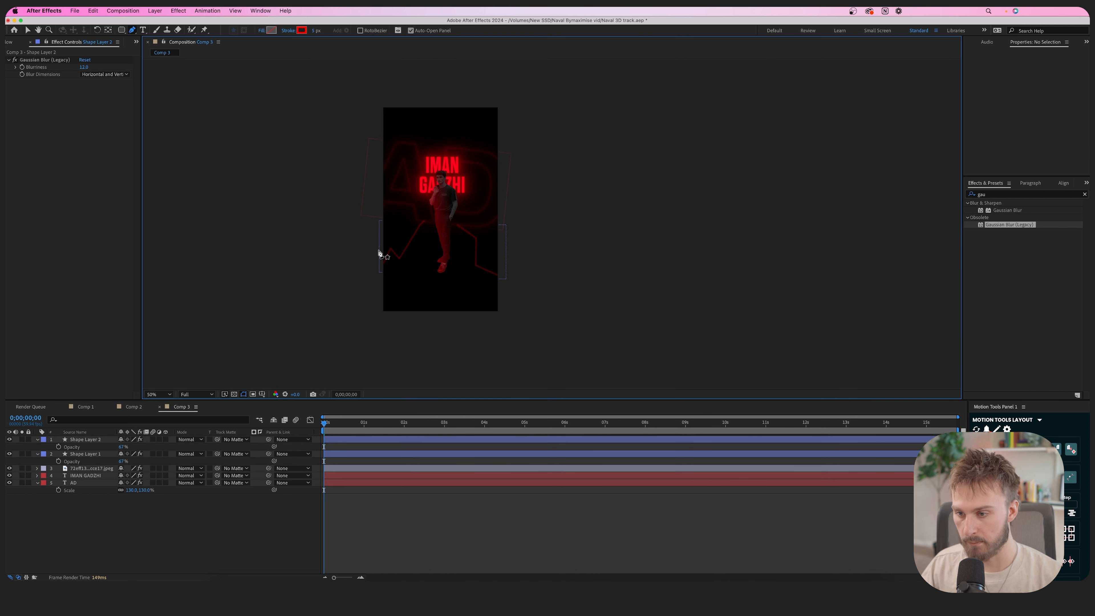
click(348, 221)
click(403, 191)
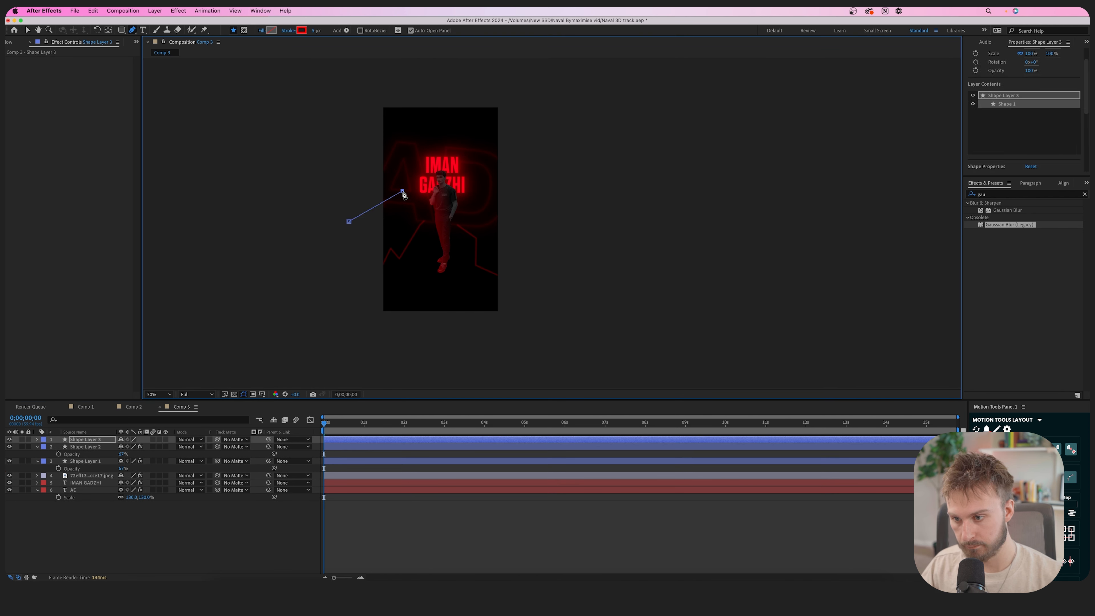
click(418, 206)
click(438, 197)
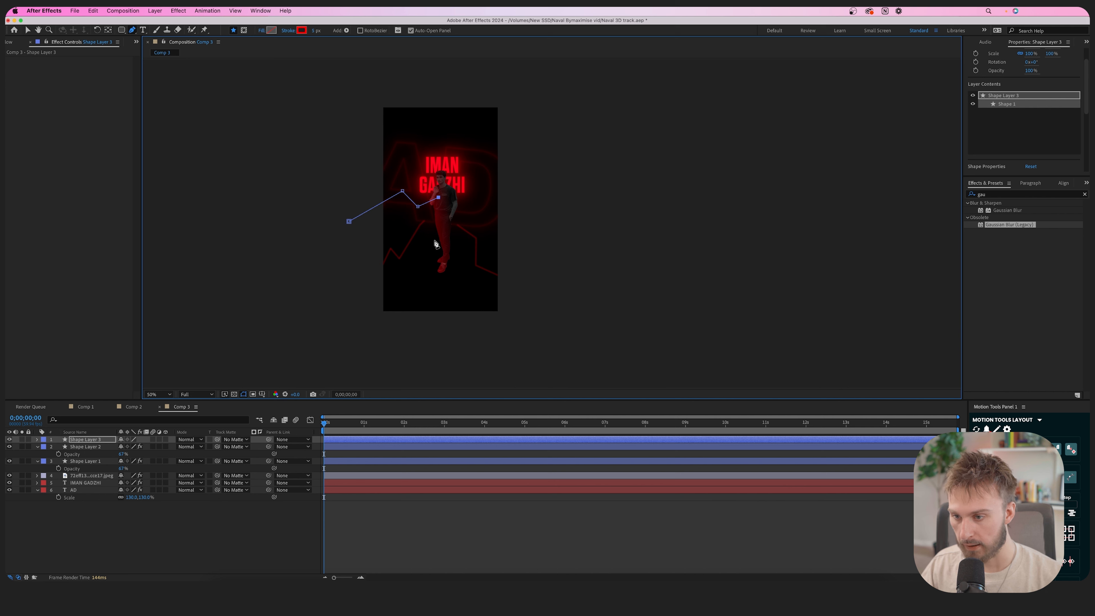
- Paste the Gaussian Blur (Legacy) effect onto the third line's layer and move that layer below the AD layer
scroll(433, 220, up, 1)
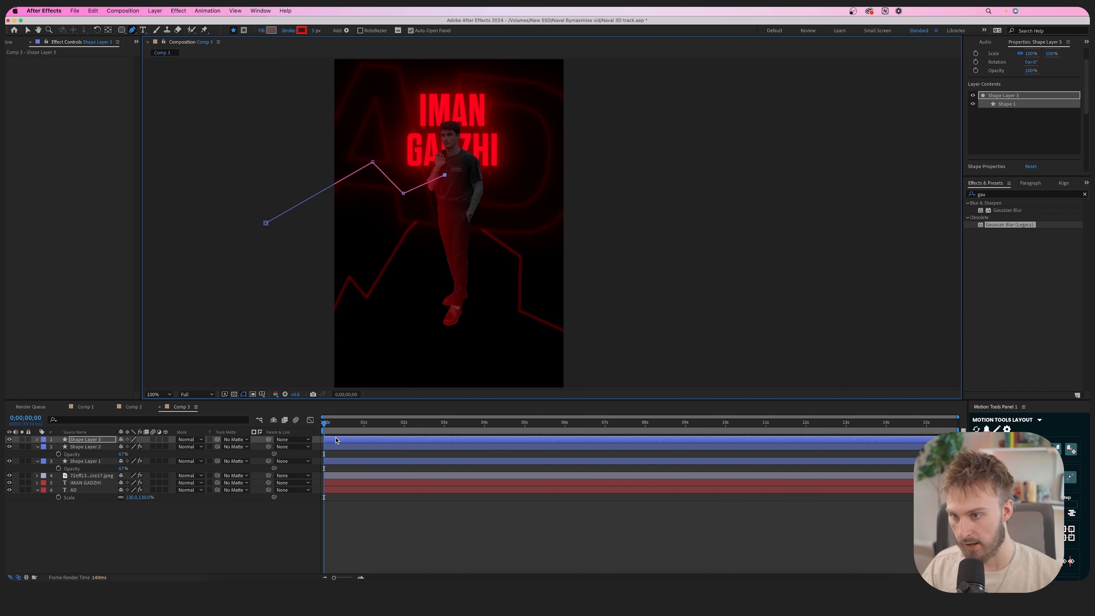
drag(337, 440, 338, 439)
click(390, 519)
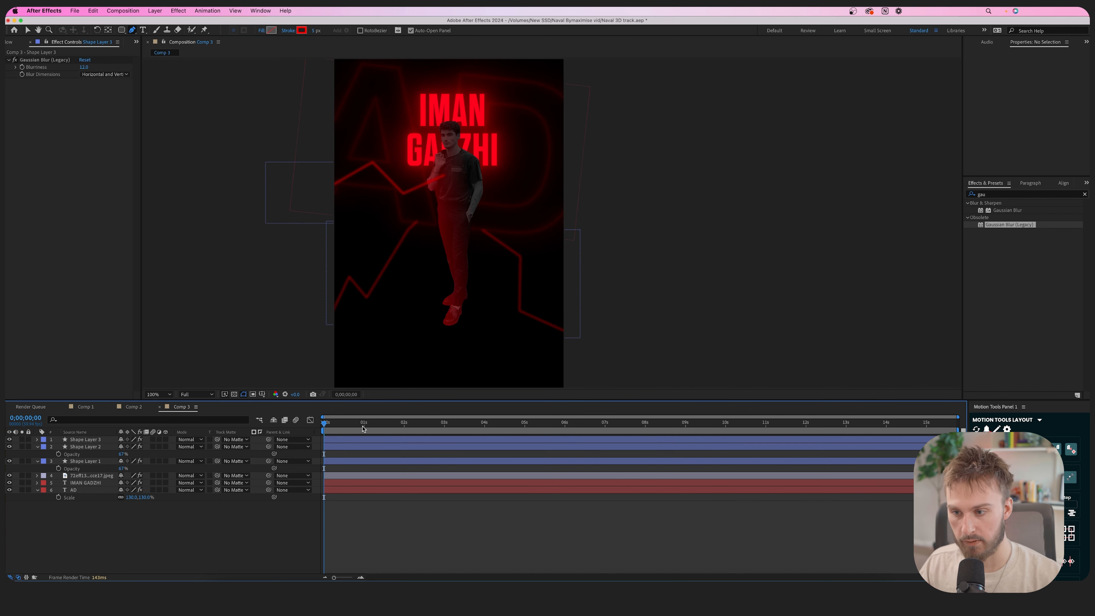
drag(86, 439, 102, 503)
- Set the opacity of the third chart line to 67% and deselect it
key(t)
click(125, 505)
text(6)
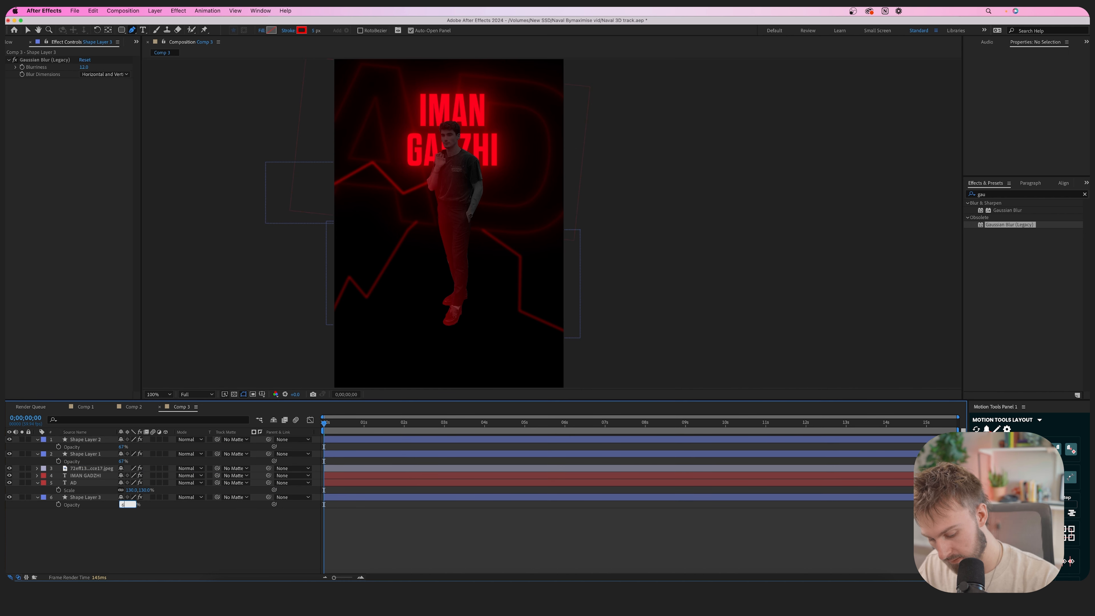
key(Return)
click(499, 571)
scroll(482, 320, down, 1)
scroll(529, 256, up, 1)
drag(529, 255, 430, 230)
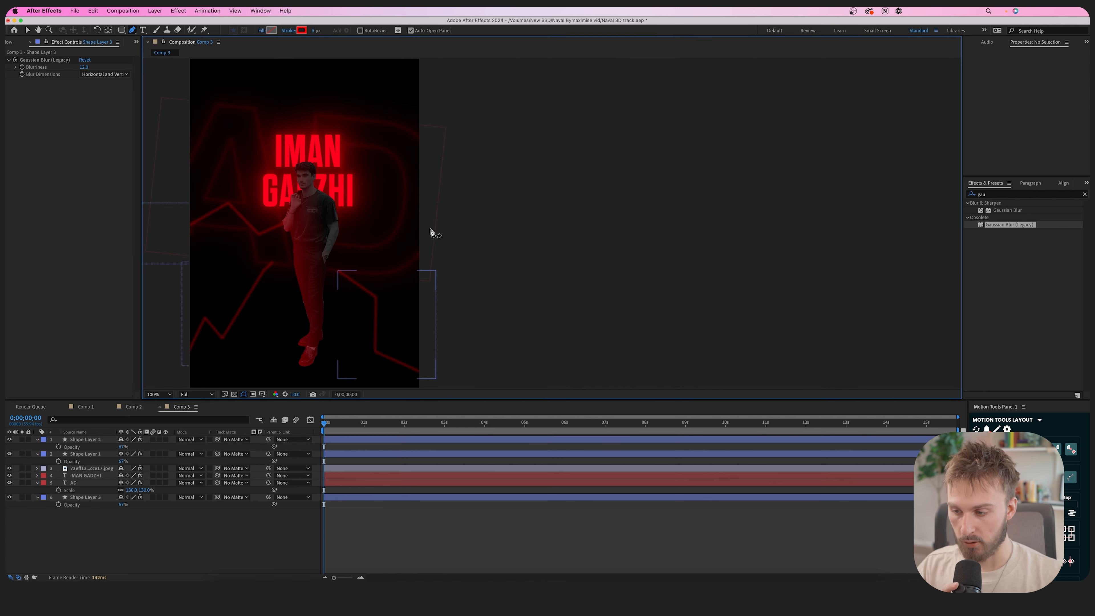
scroll(370, 278, down, 1)
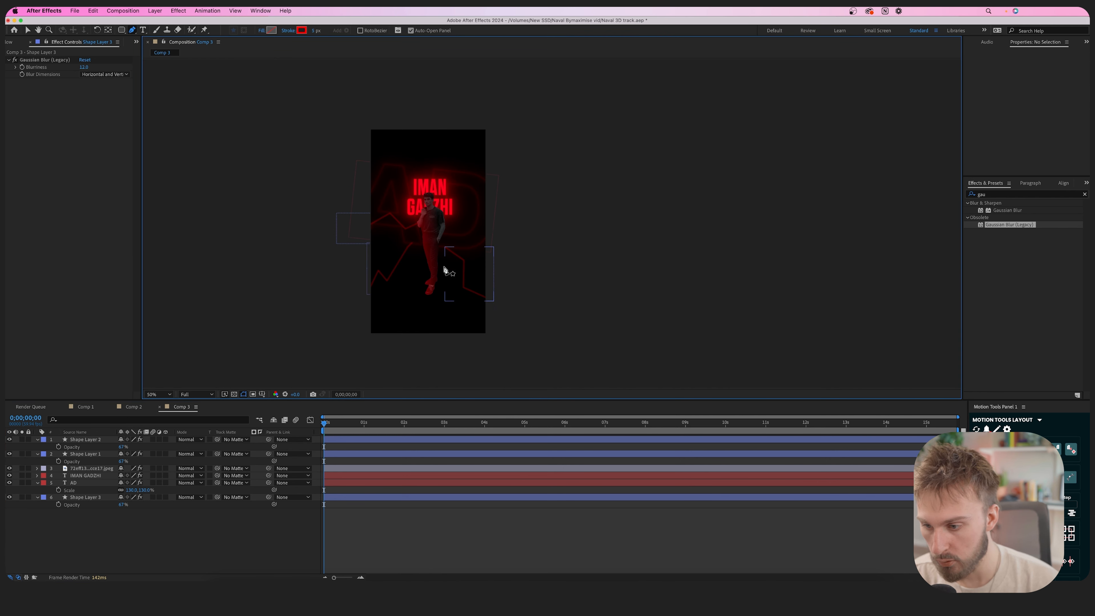
scroll(445, 288, up, 1)
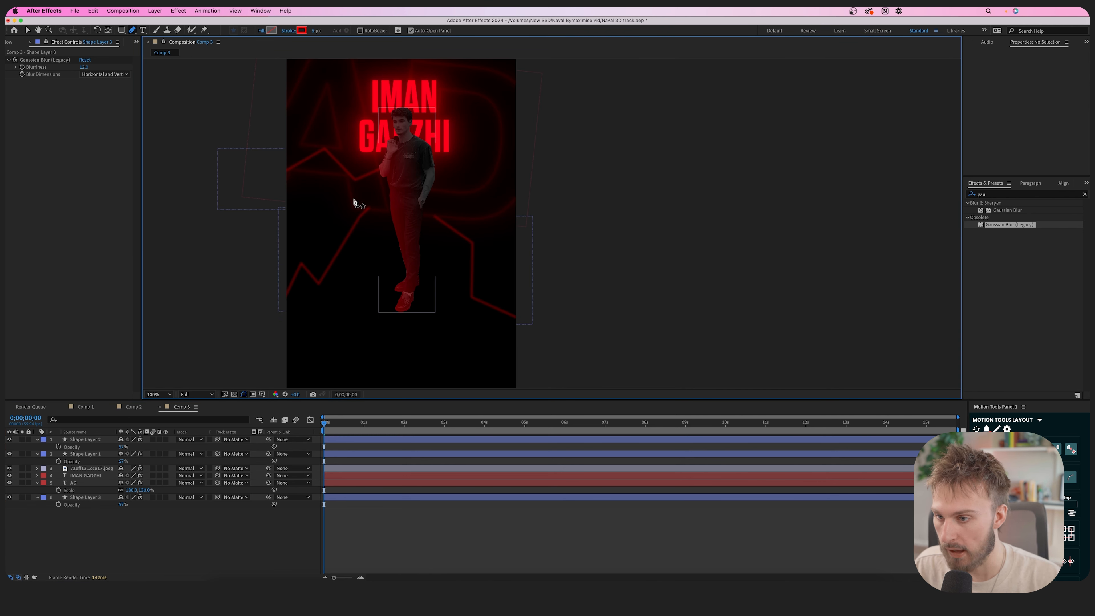
- Add the y2mate MP4 footage as the top layer of Comp 3 and slide it in time to start on the animated blue character
click(9, 42)
click(15, 42)
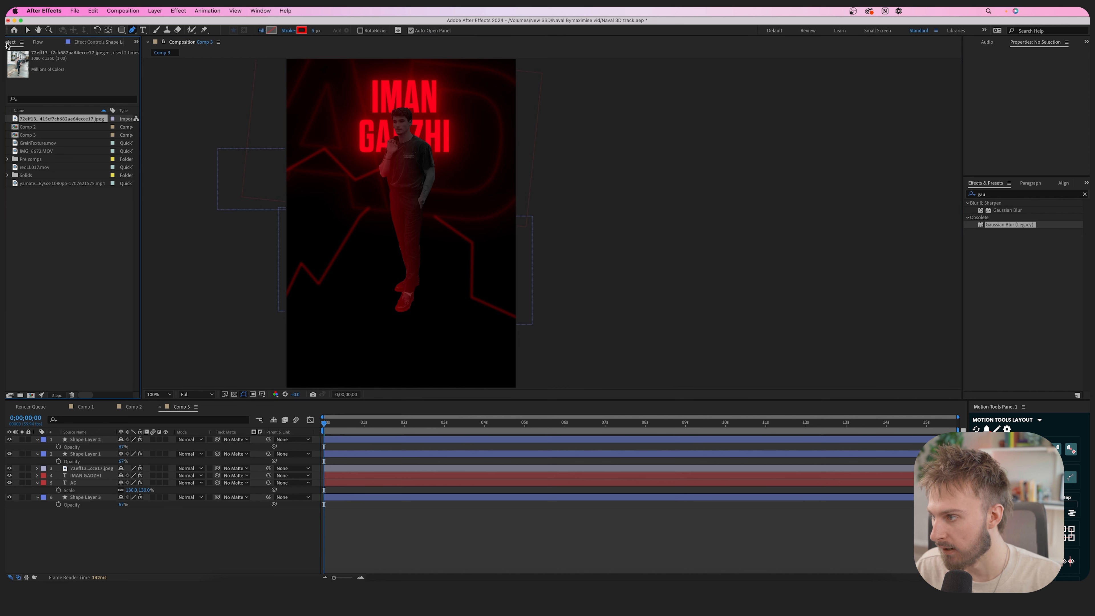
click(62, 183)
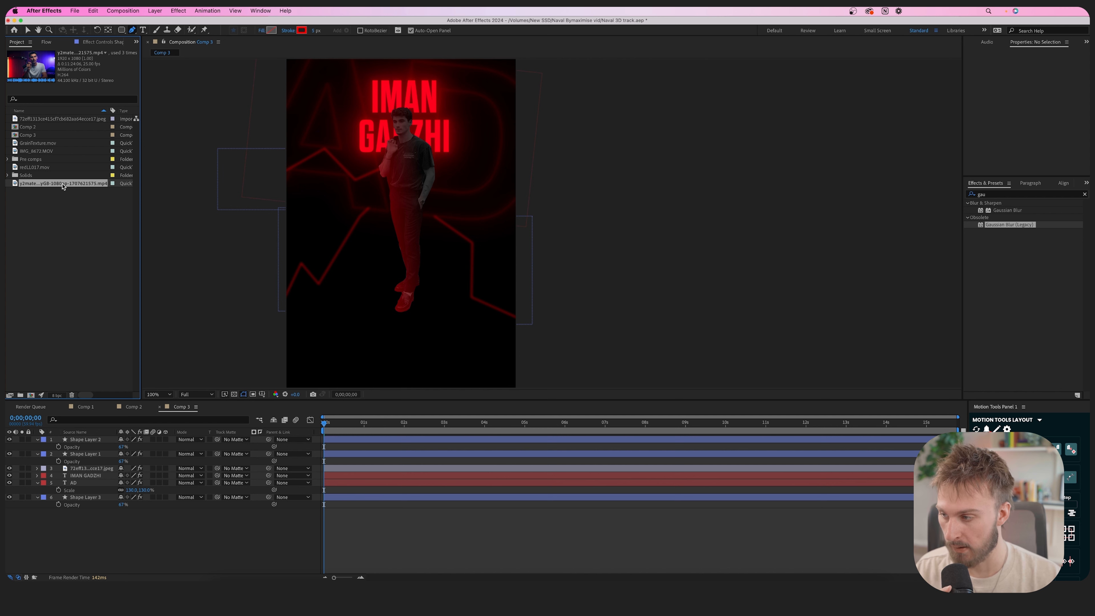
double_click(62, 184)
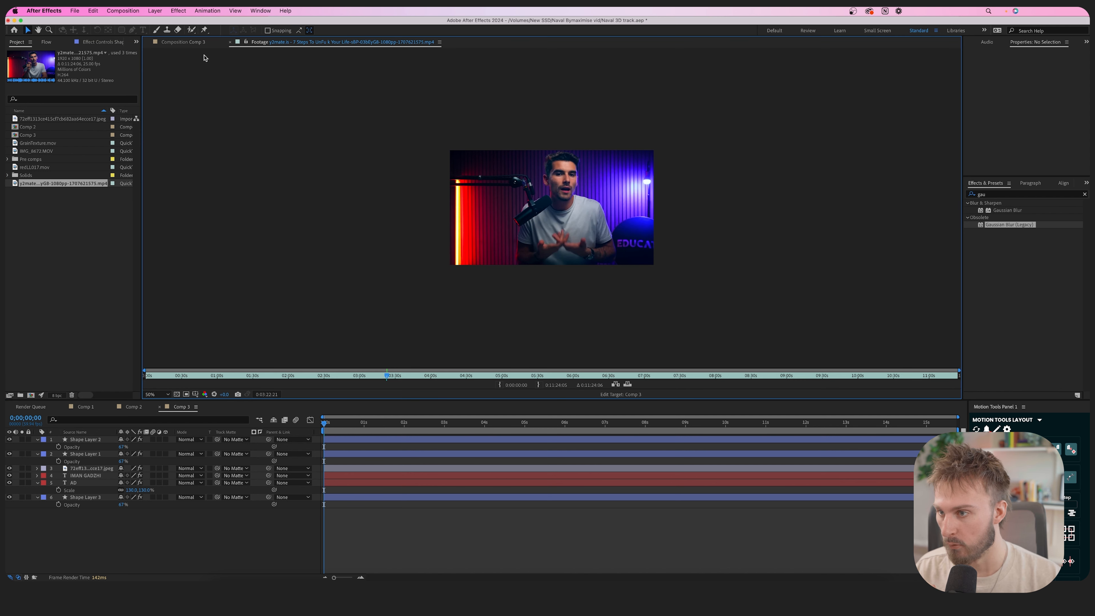
click(230, 42)
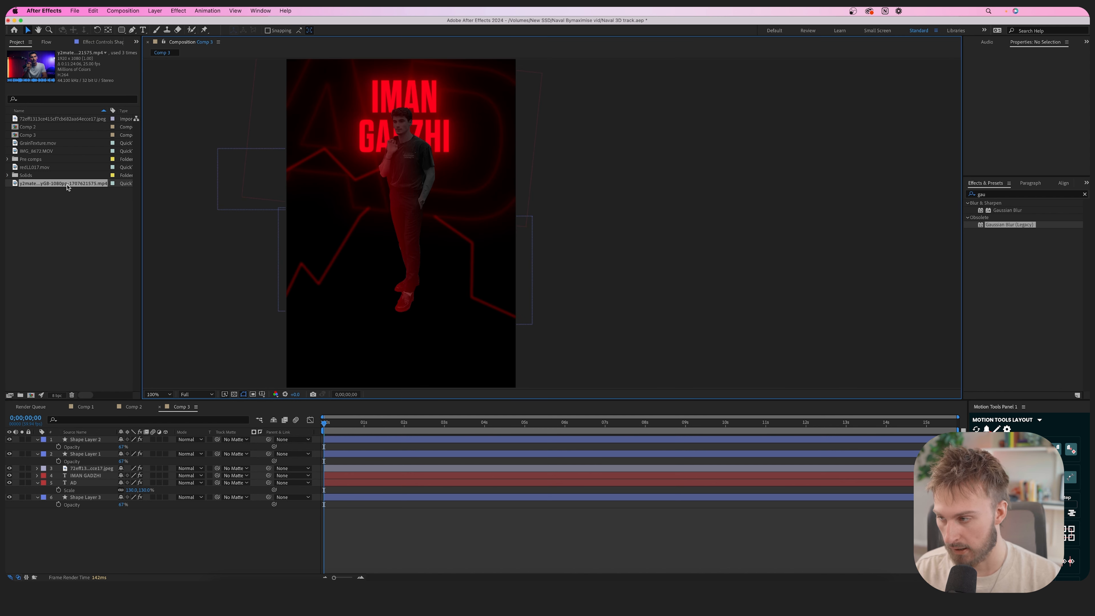
drag(66, 185, 375, 440)
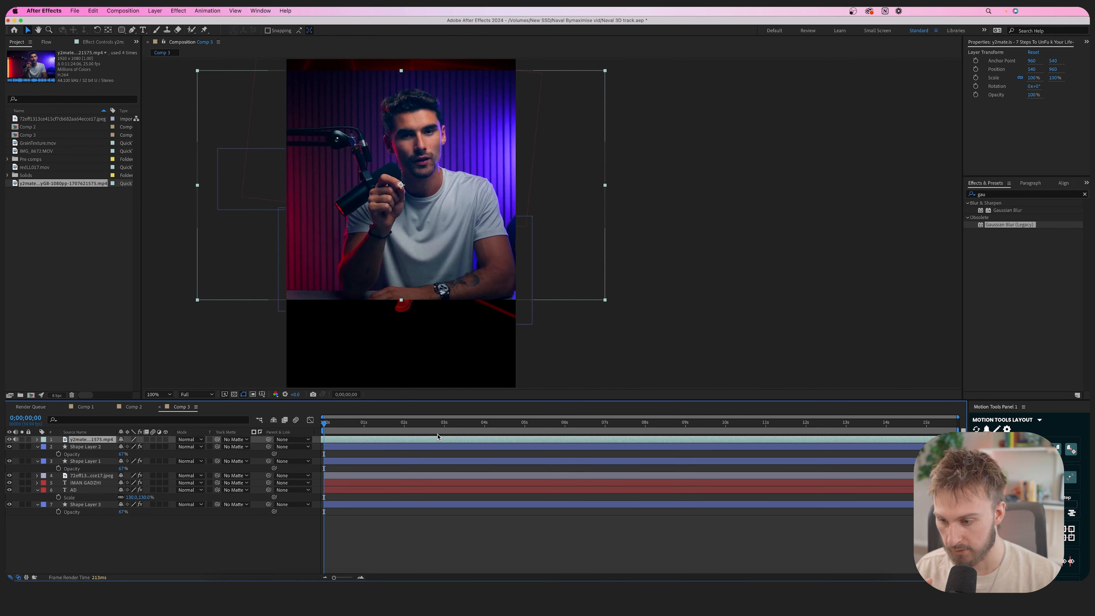
drag(469, 441, 520, 441)
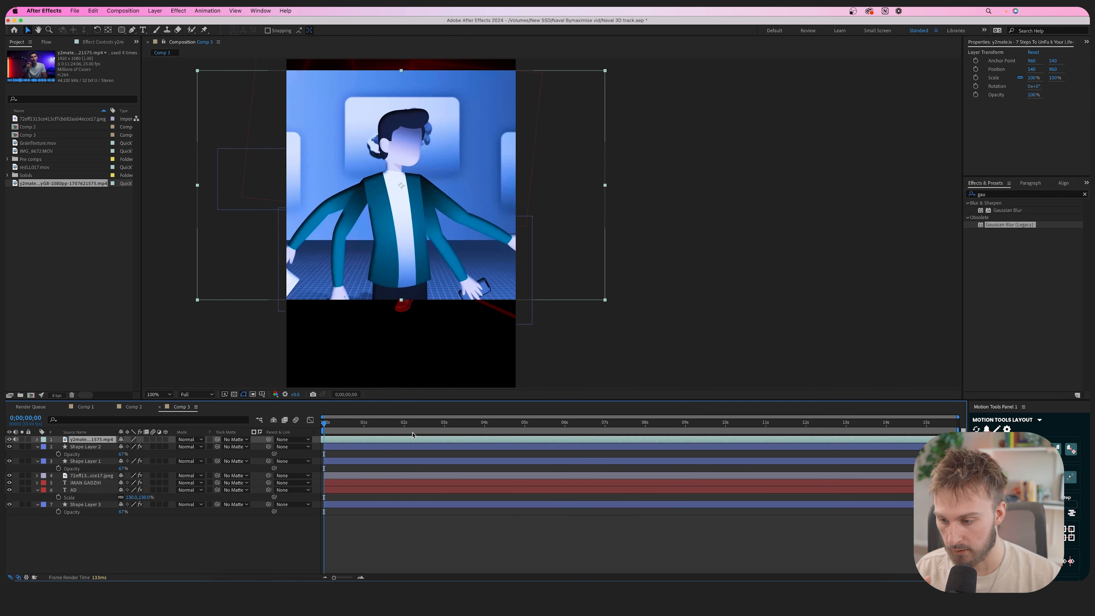
drag(414, 439, 362, 439)
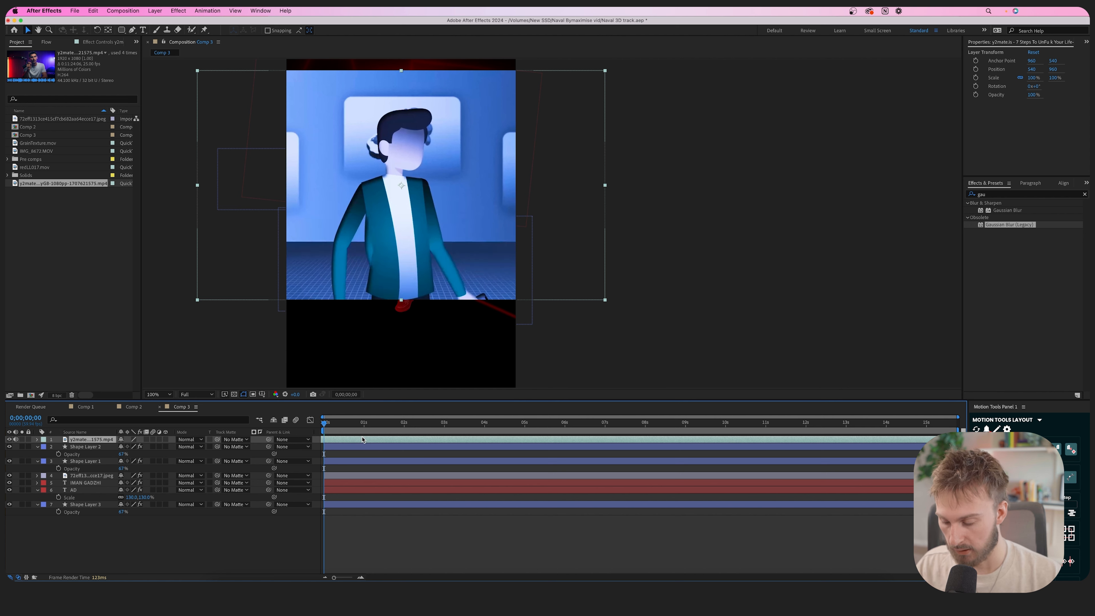
- Split the video layer at the start of the timeline and delete the part before it
key(super+d)
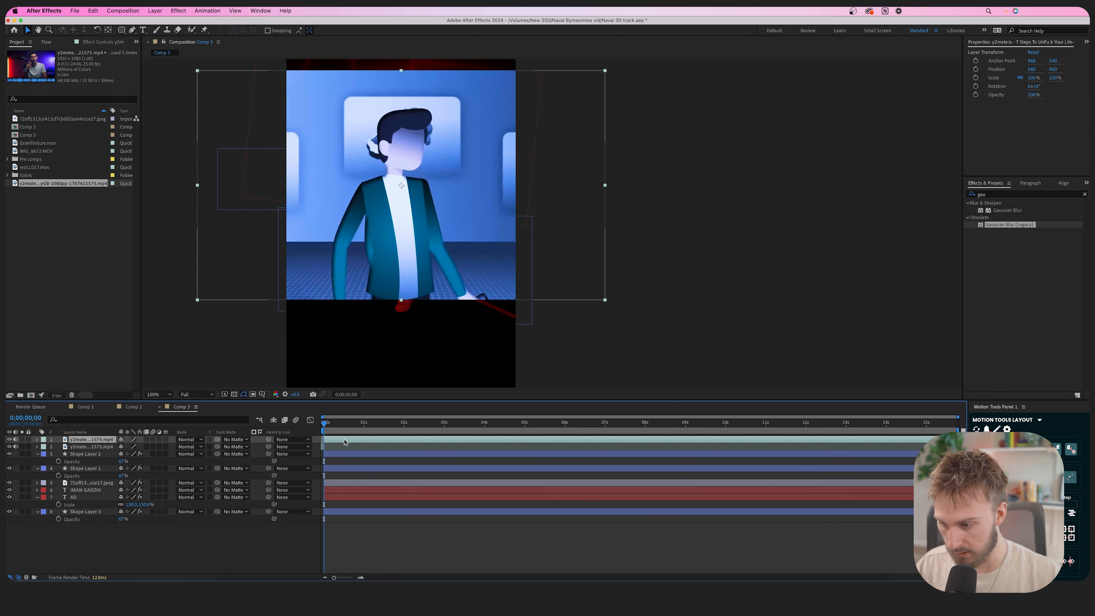
click(324, 446)
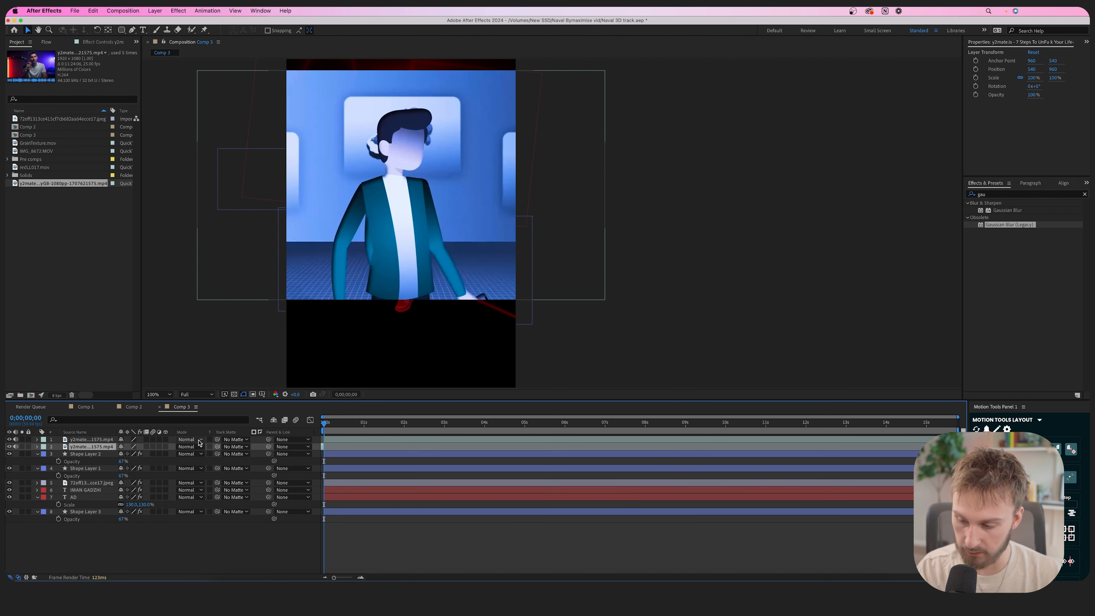
key(Delete)
- Split the video layer at 0;00;11;09 and delete the part after it
click(375, 426)
drag(381, 430, 772, 423)
click(755, 440)
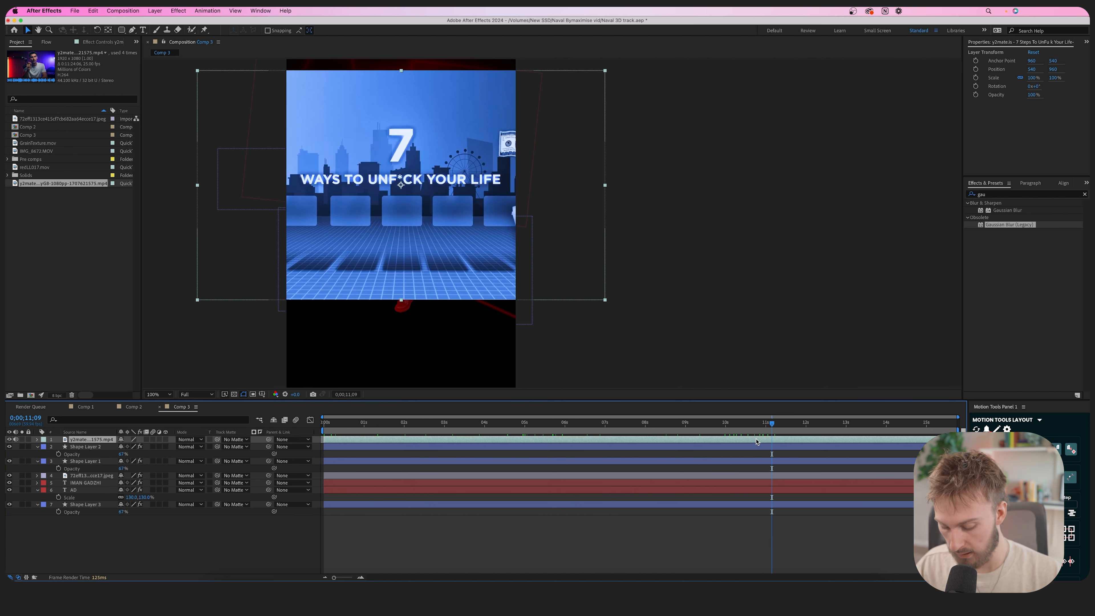
key(super+shift+d)
key(Delete)
- Scale the video layer to 40% and position it at 646, 1392 over the man's lower legs
drag(643, 425, 412, 424)
click(413, 440)
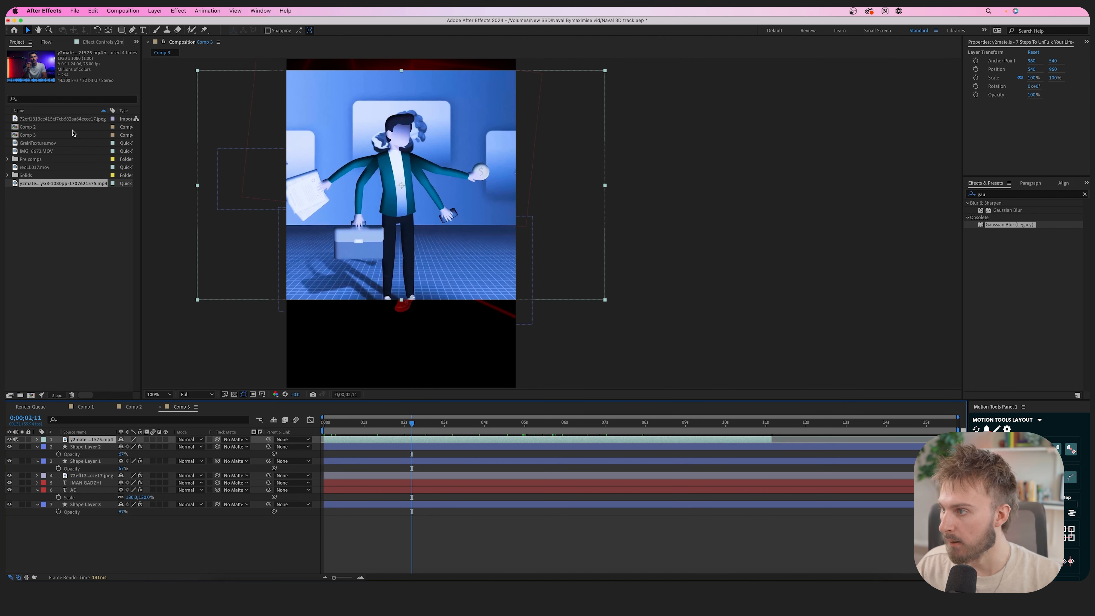
key(s)
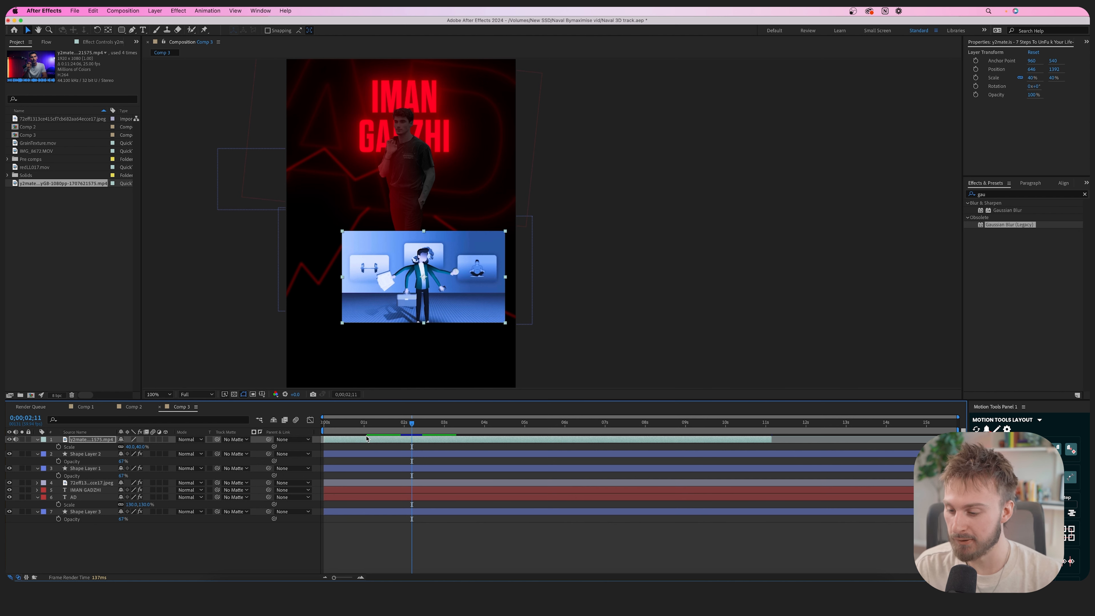
- Pre-compose the video layer as "Video" with all attributes left in Comp 3, and open the new composition
right_click(367, 440)
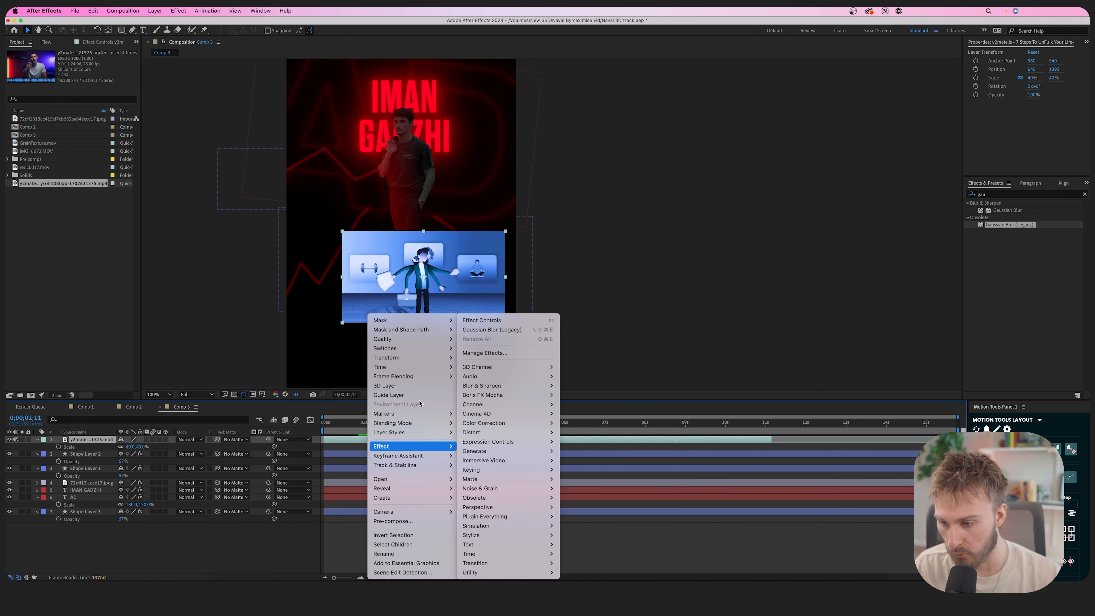
click(414, 521)
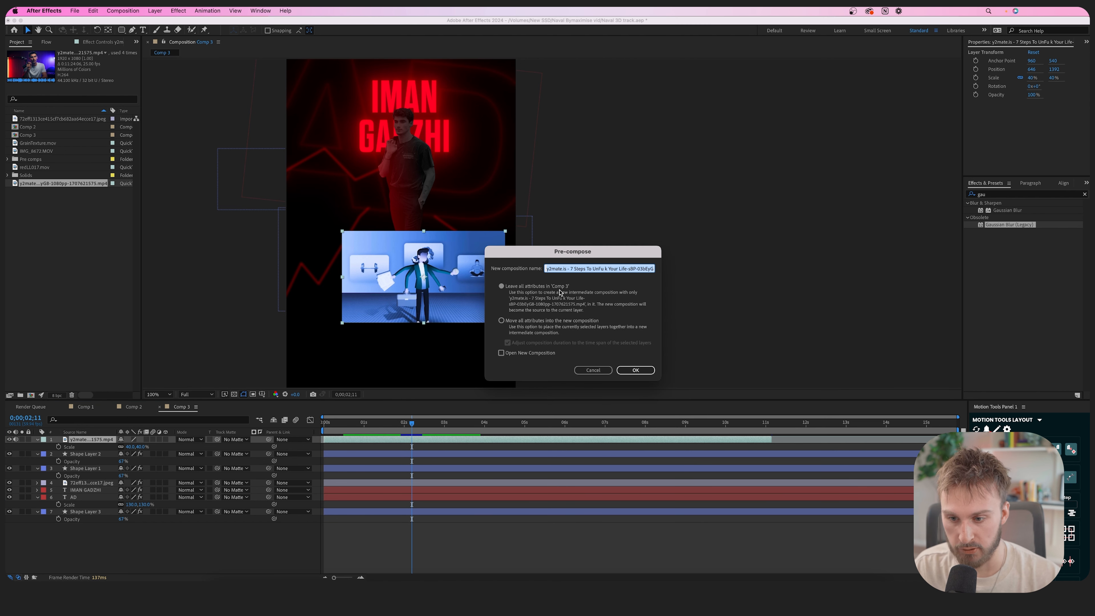
key(BackSpace)
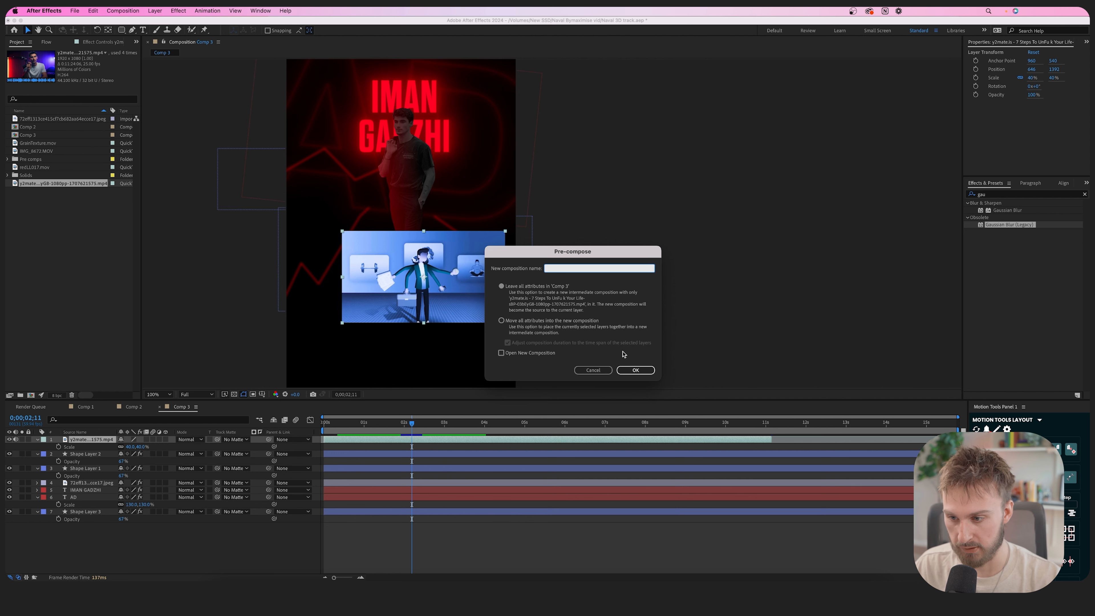
key(Return)
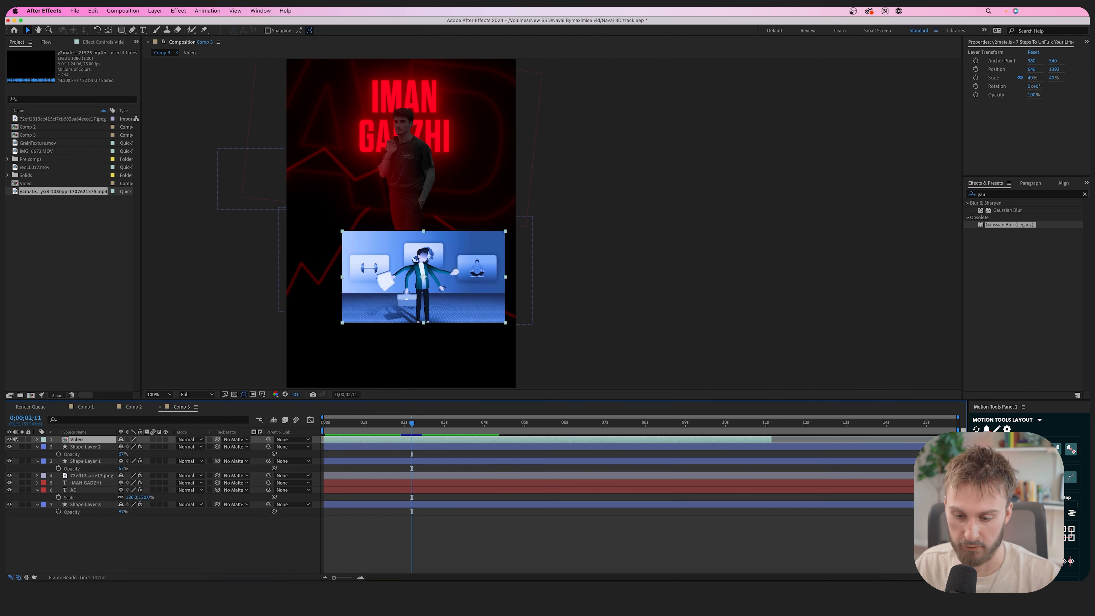
double_click(408, 440)
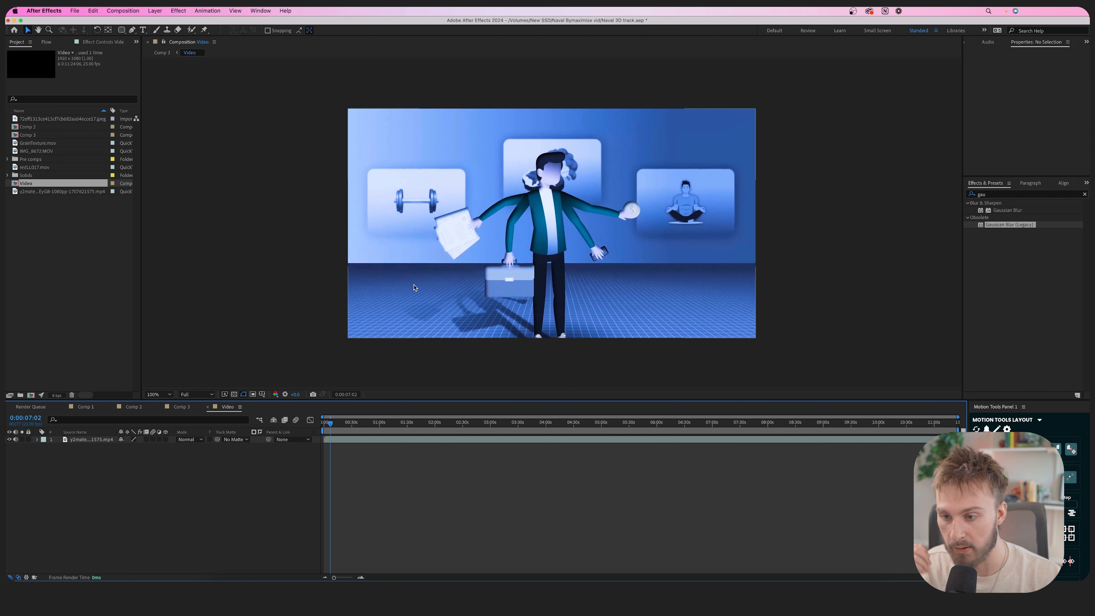
- Apply Colorama to the video clip with the Ramp Red palette and reduce the opacity of its red colour stop
click(990, 194)
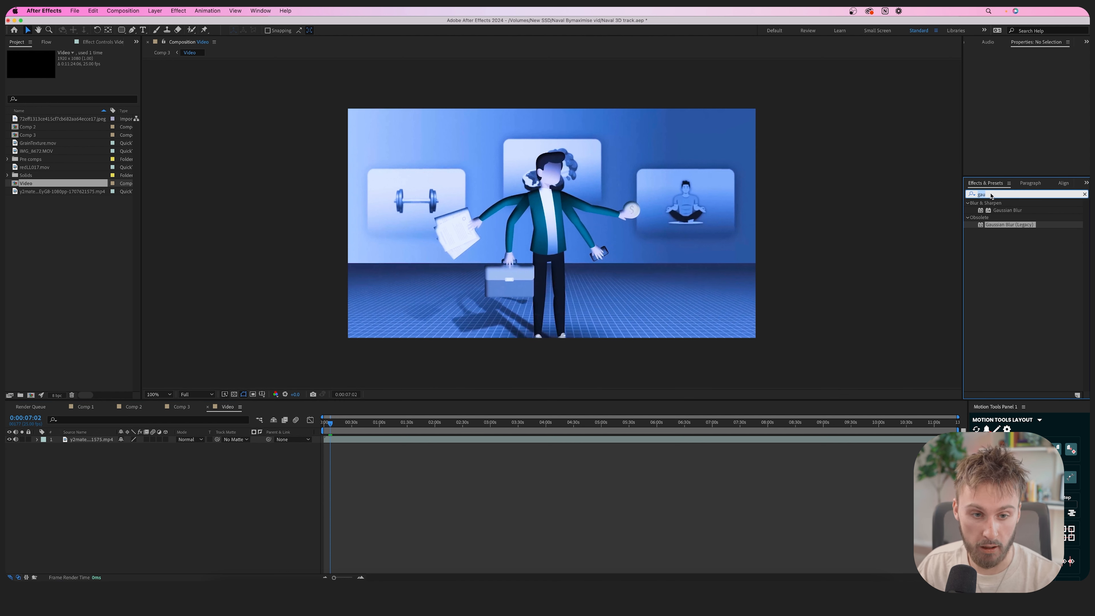
text(colora)
drag(995, 210, 552, 225)
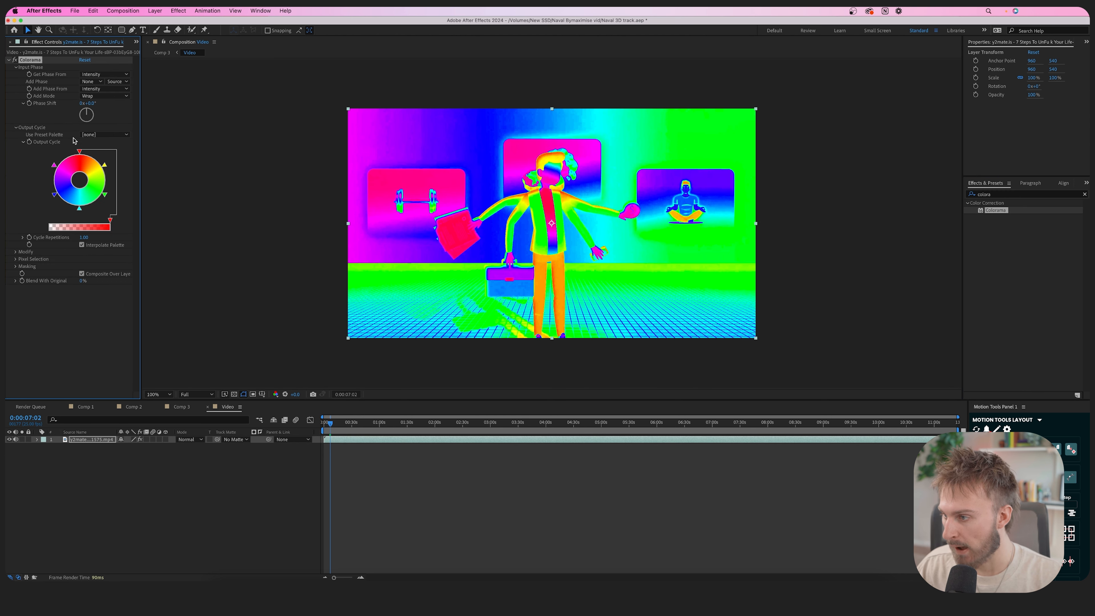
click(106, 134)
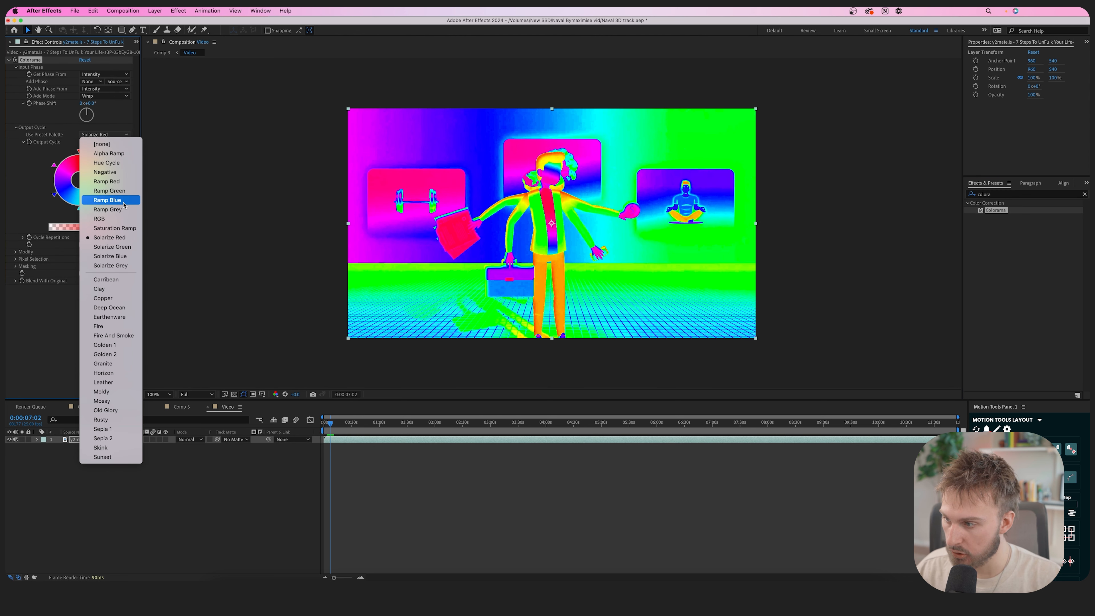
click(108, 181)
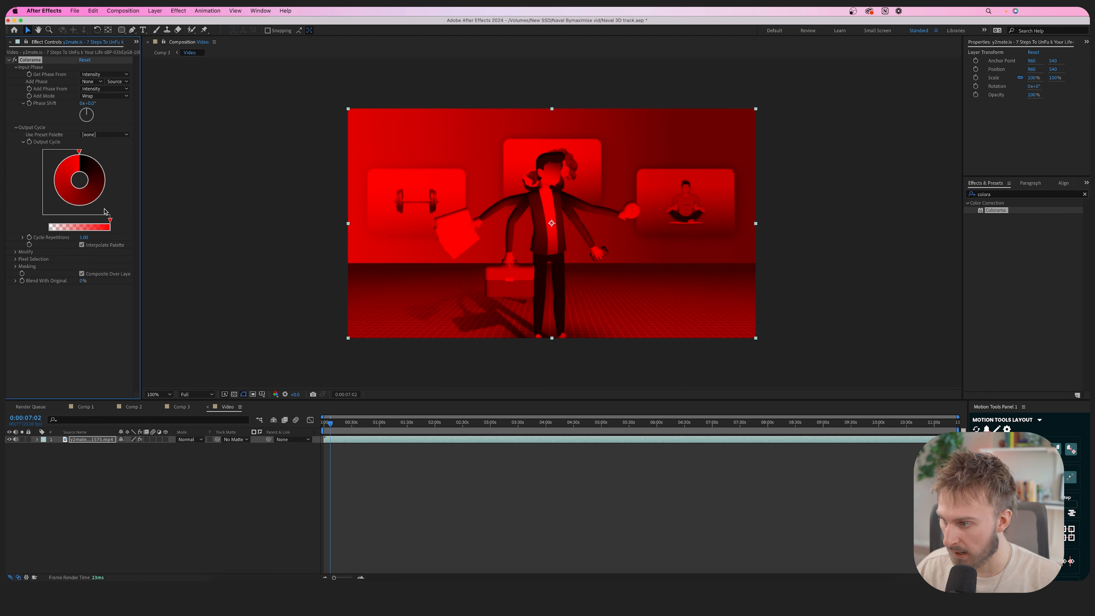
drag(109, 219, 89, 221)
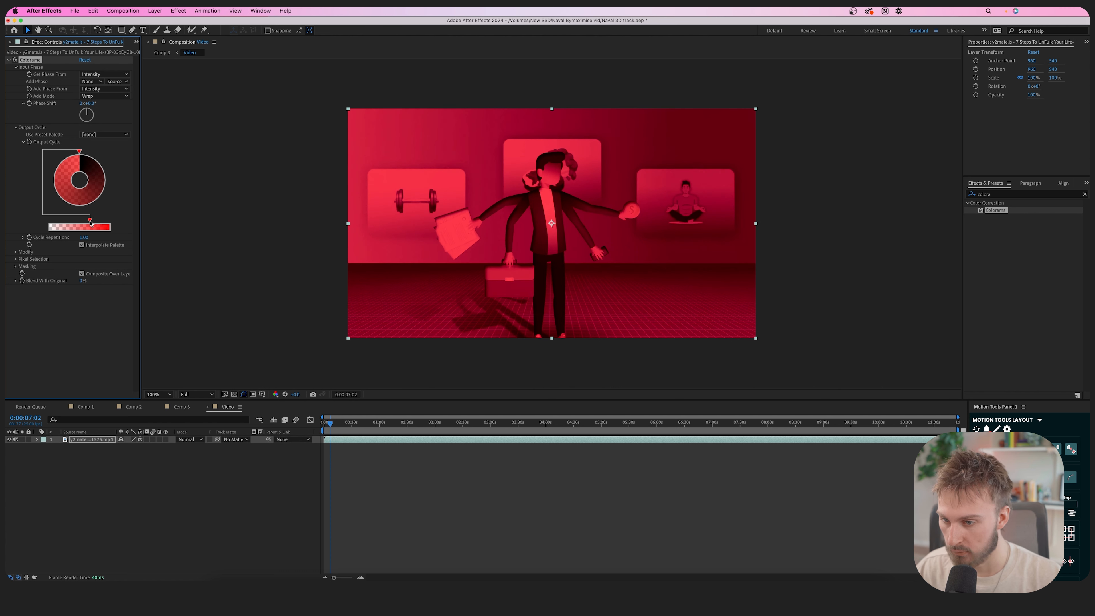
click(397, 365)
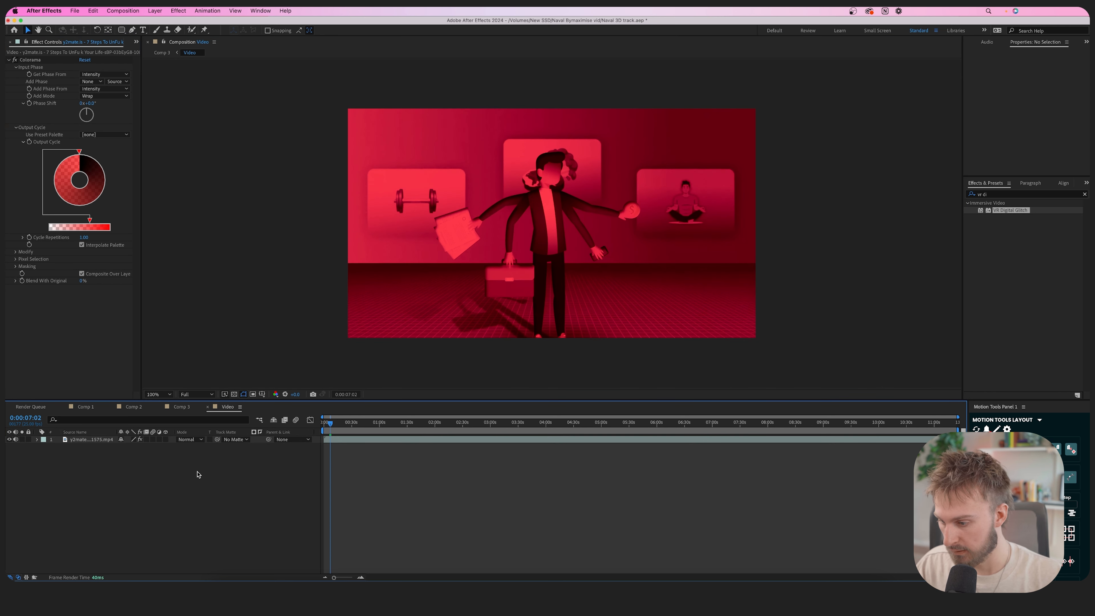
- Add a black solid of 1920 × 1080 px above the clip in the Video composition
right_click(199, 465)
right_click(173, 463)
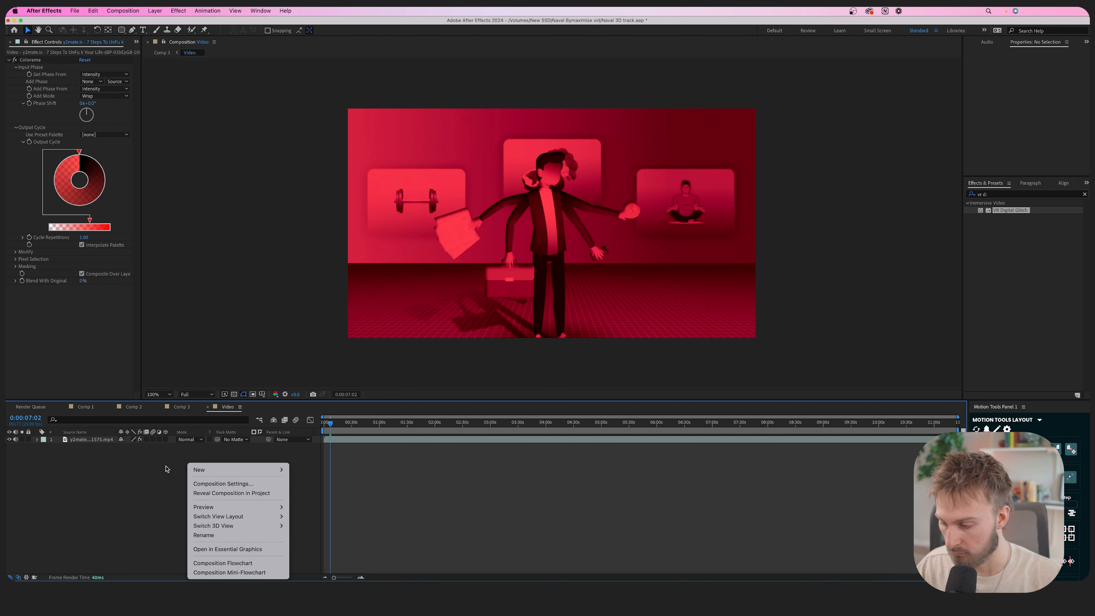
mouse_move(198, 465)
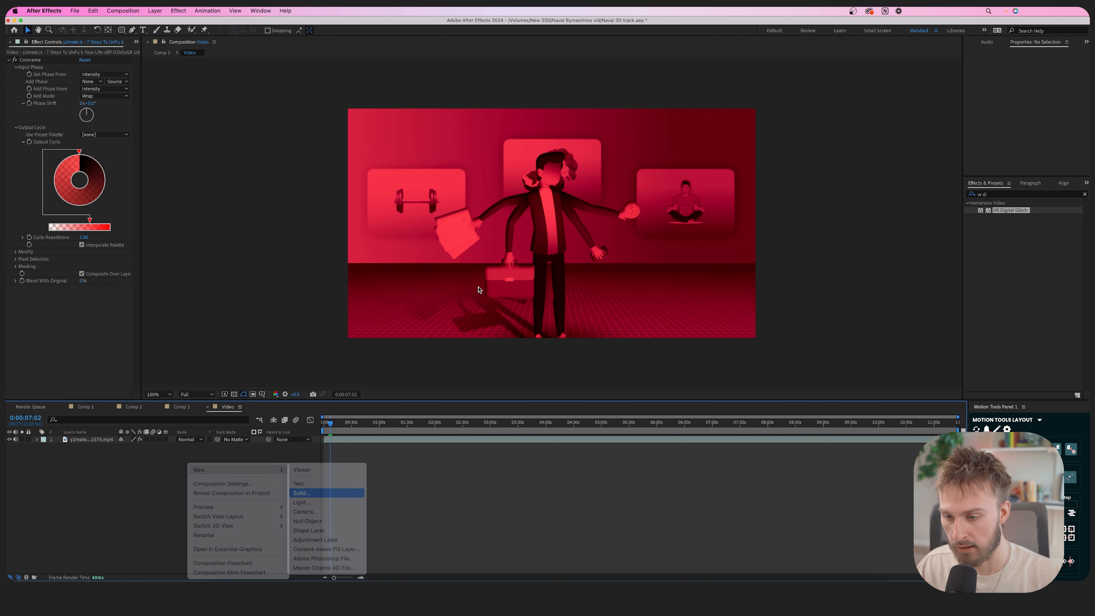
click(319, 491)
click(273, 398)
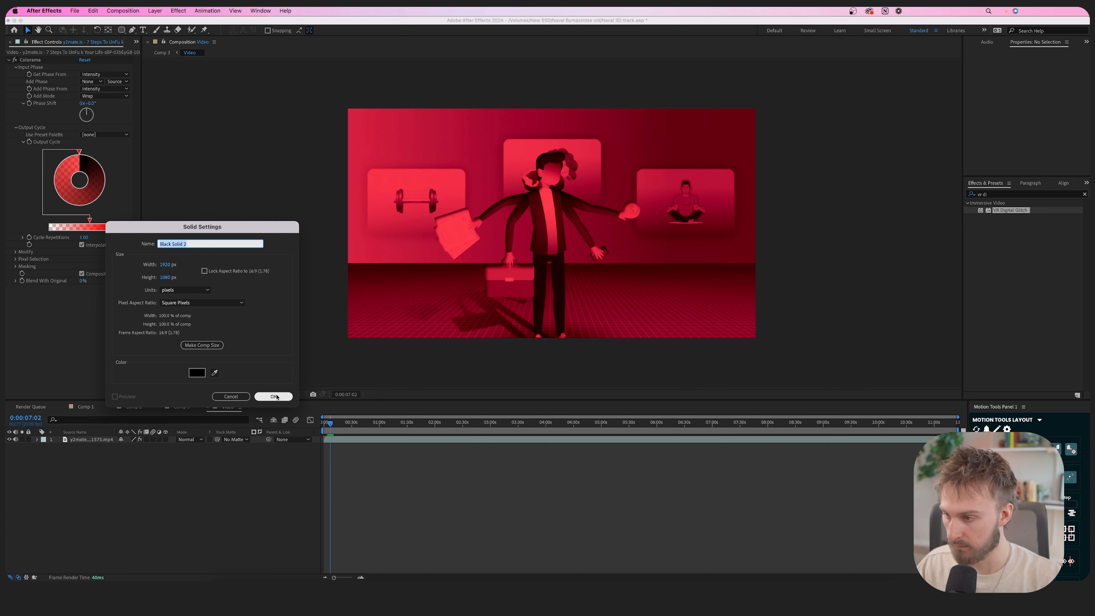
- Apply Venetian Blinds to the black solid with 50% transition completion and a width of 4
click(995, 196)
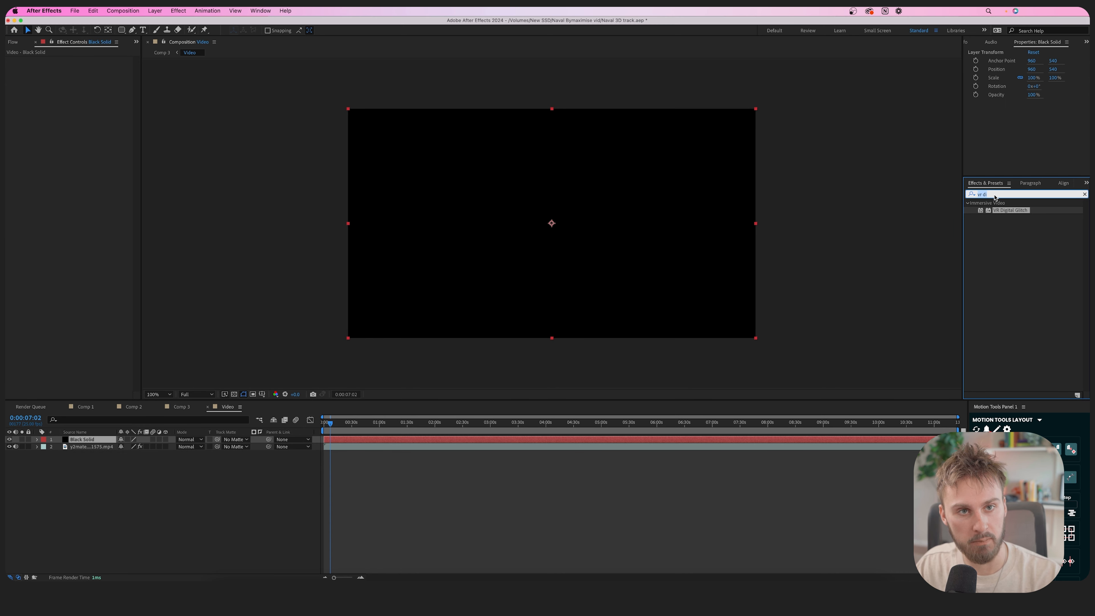
text(vin)
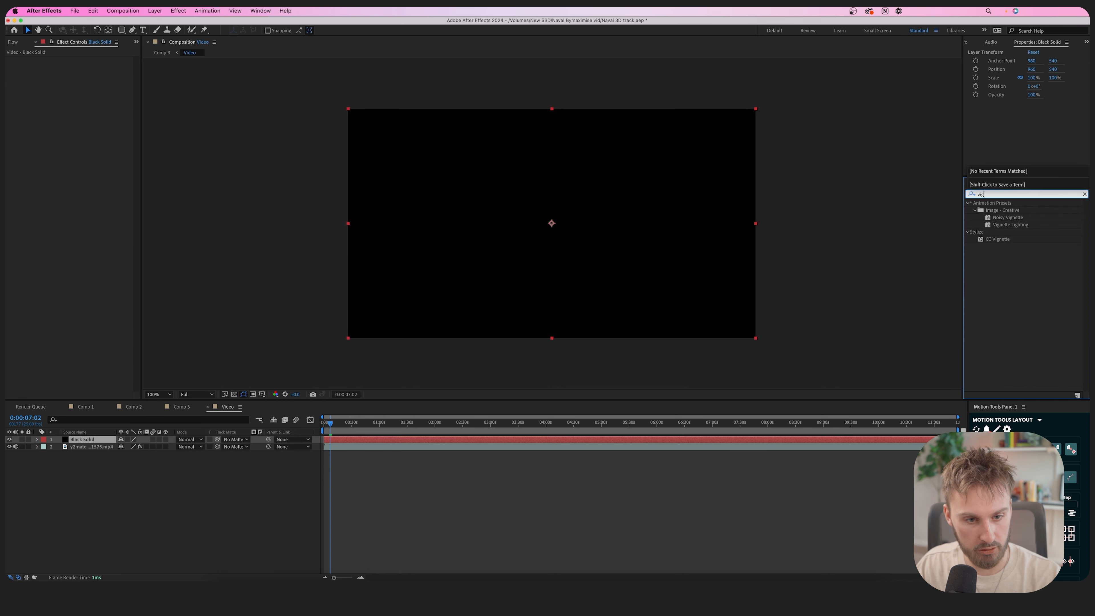
drag(1008, 231, 530, 250)
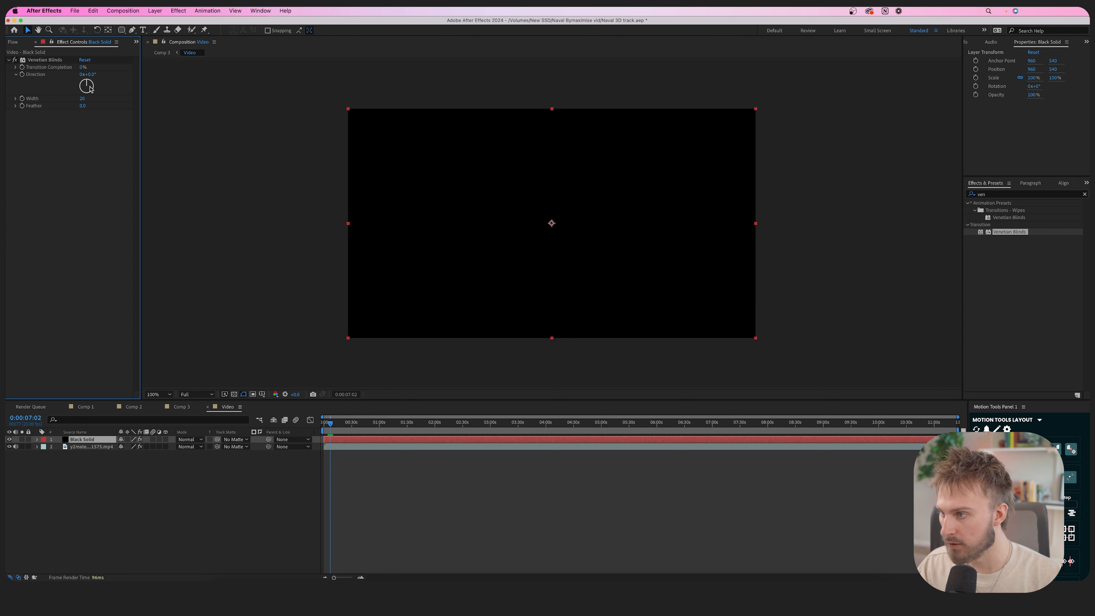
click(82, 68)
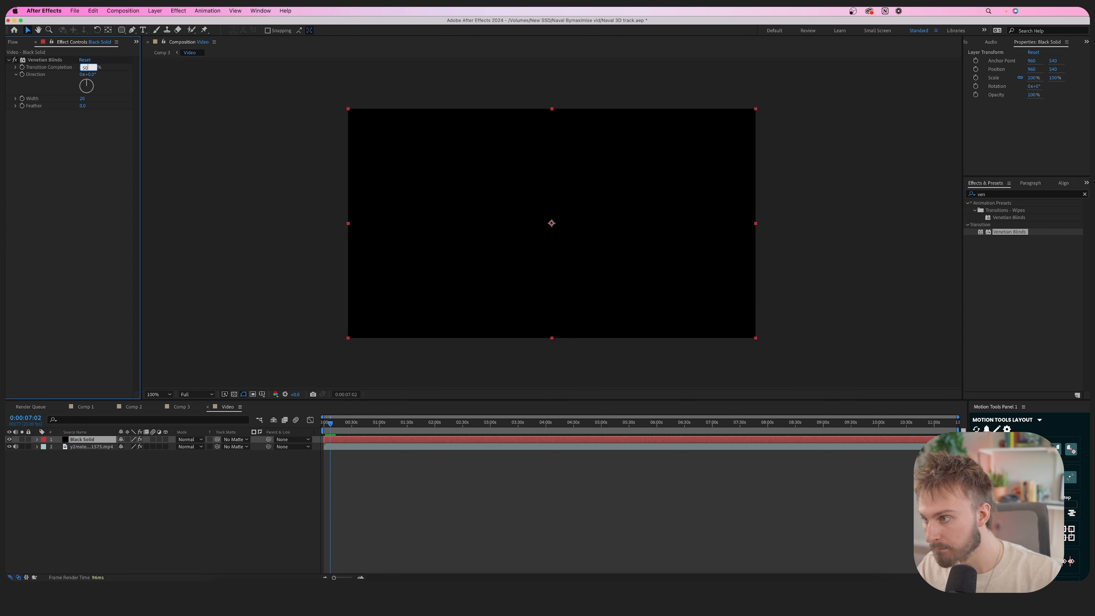
click(84, 99)
text(4)
- Duplicate Venetian Blinds on the solid, giving the copy a lower transition completion, a 90° direction and a width of 8
click(65, 60)
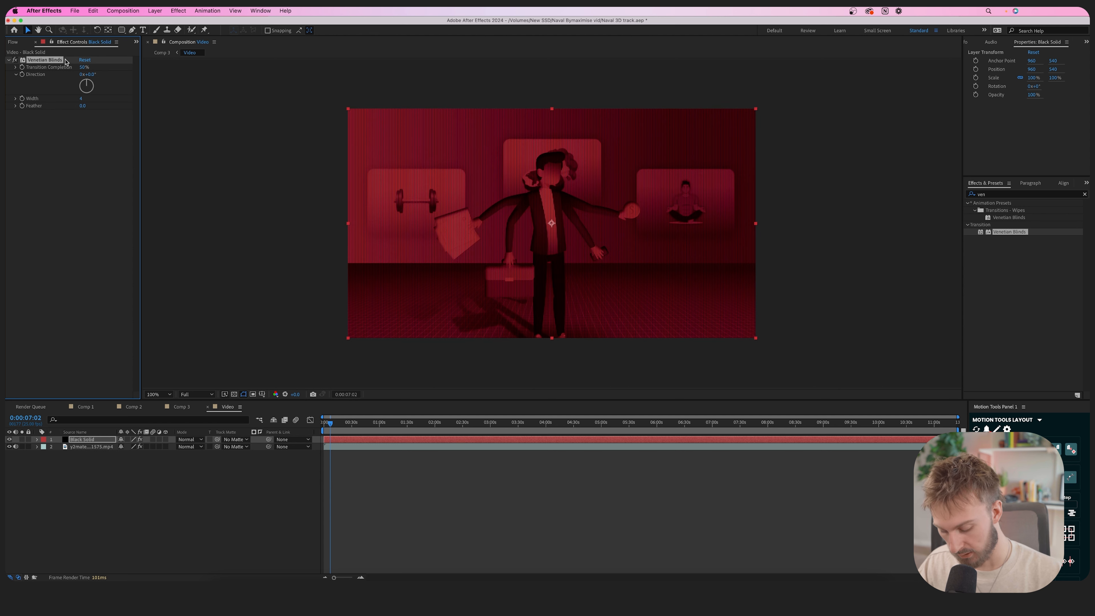
key(cmd+d)
click(84, 121)
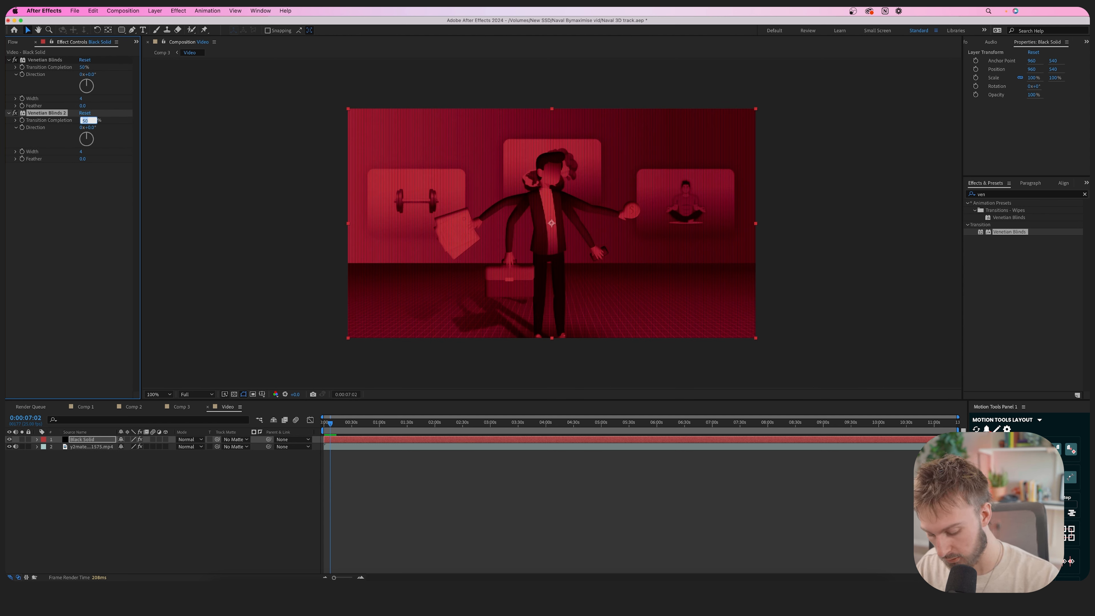
key(Tab)
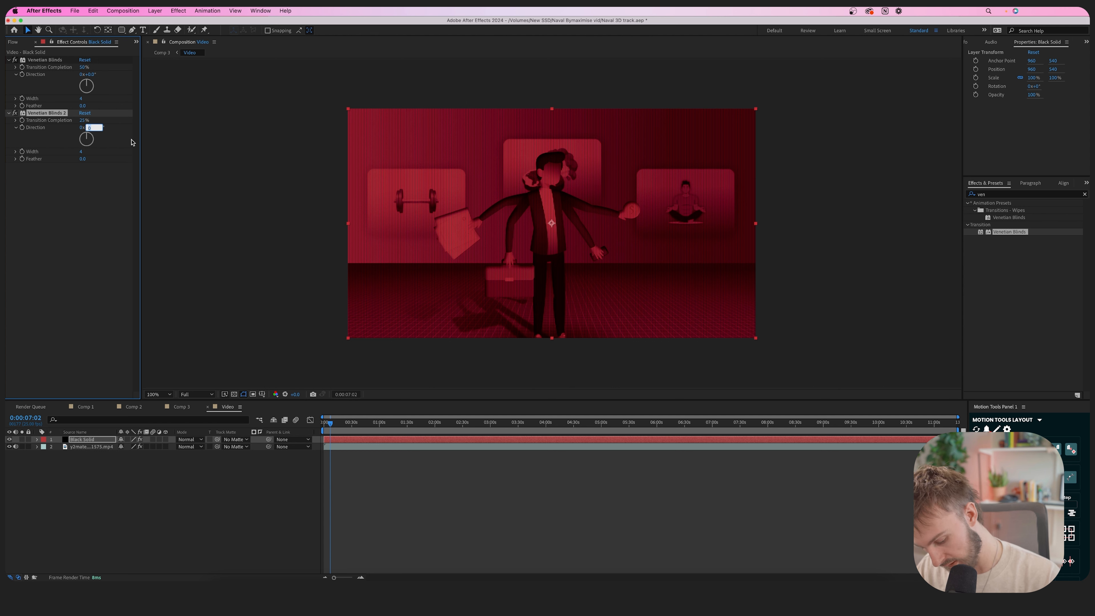
text(90)
key(Tab)
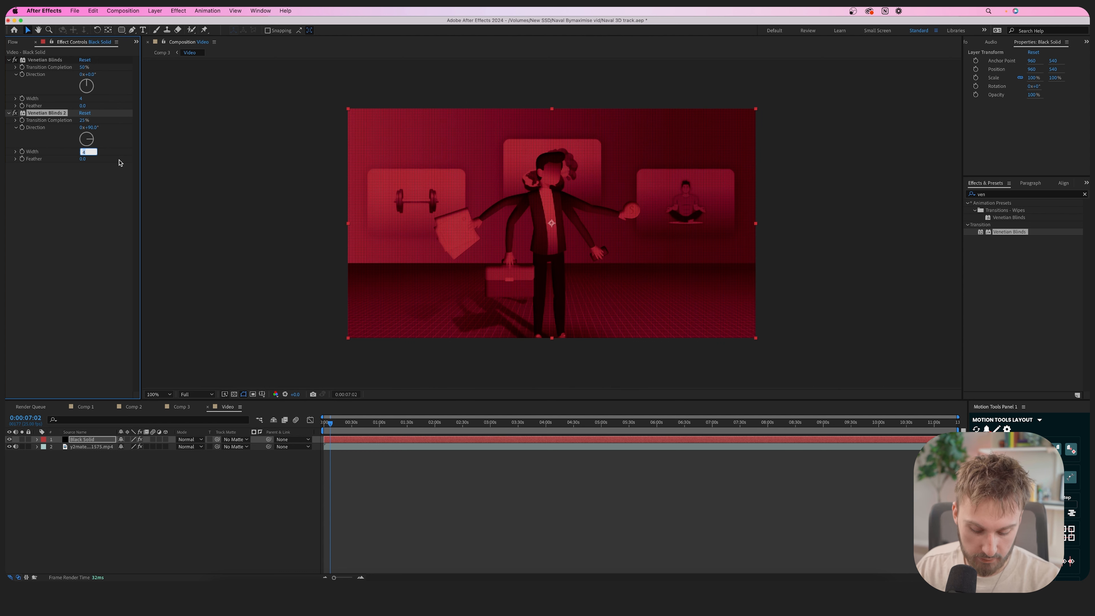
key(Return)
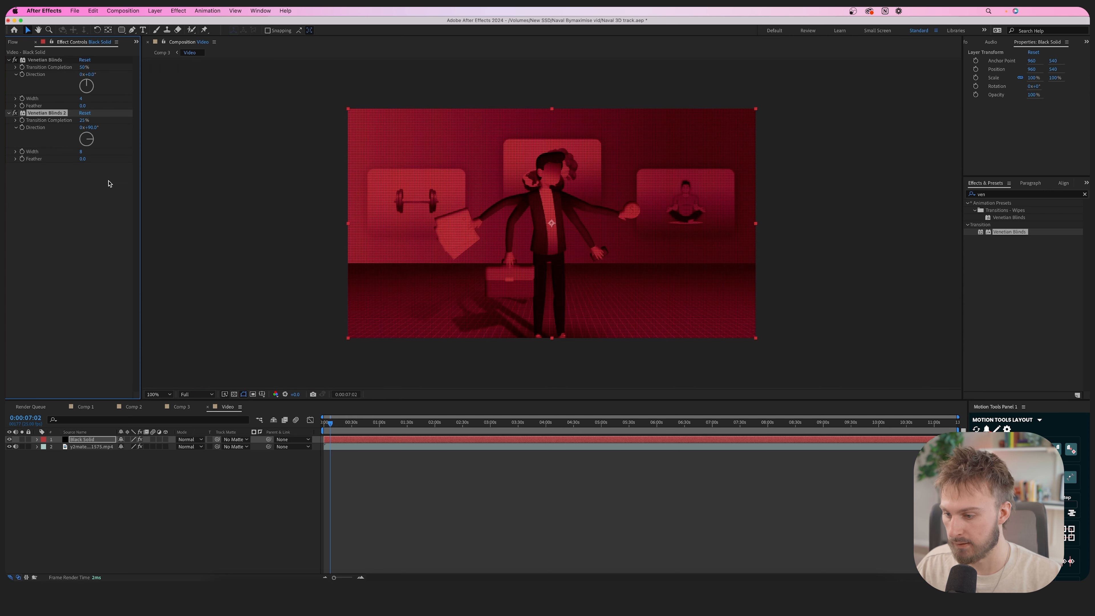
click(345, 427)
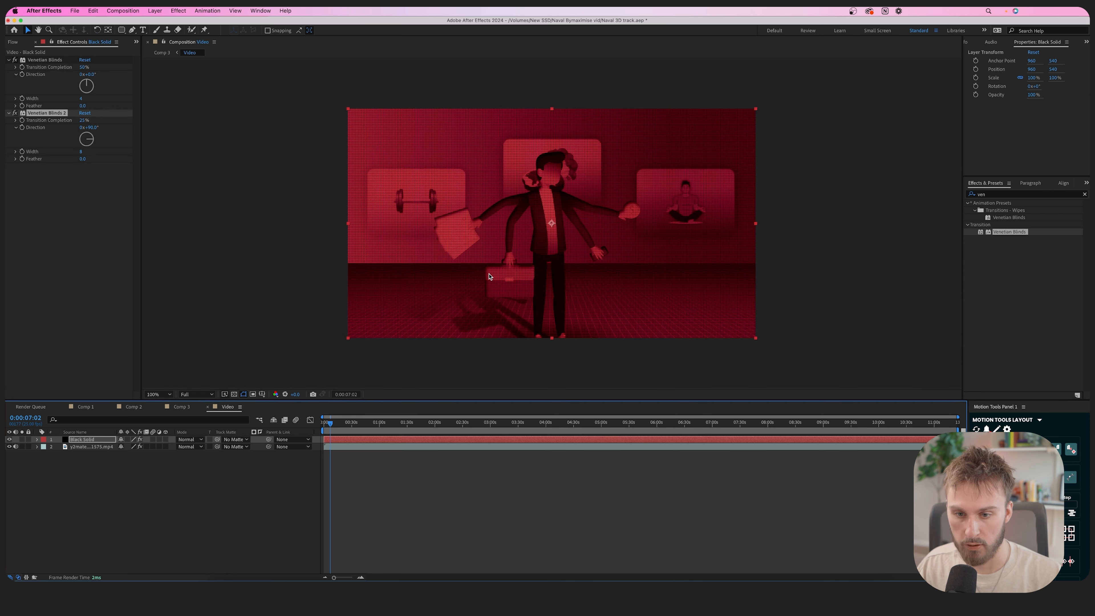
- Return to Comp 3 and apply VR Digital Glitch to the Video layer
click(180, 407)
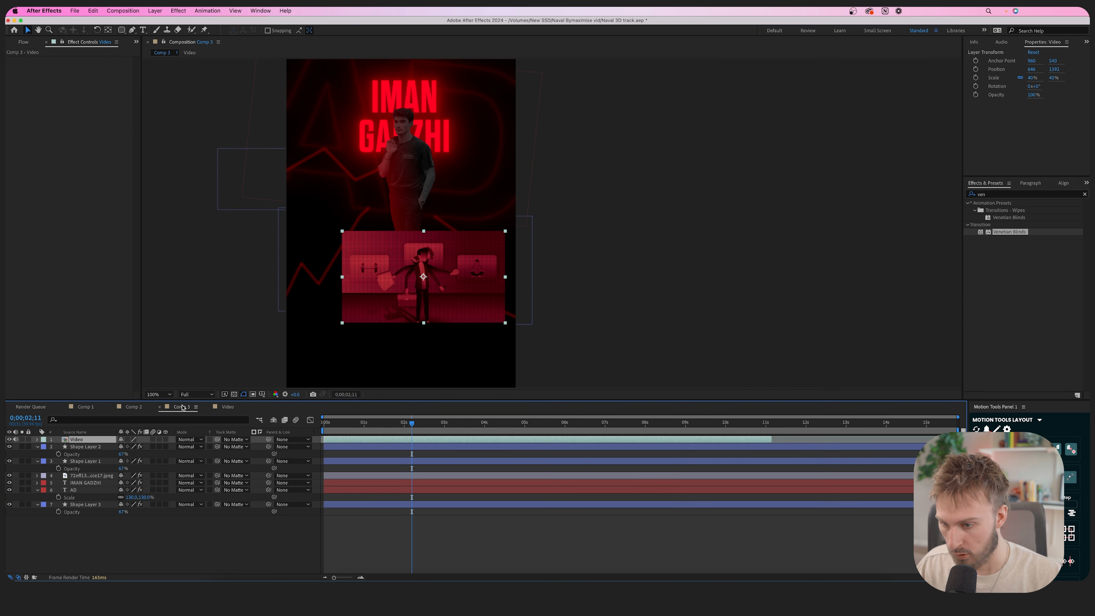
scroll(426, 299, up, 1)
click(1026, 194)
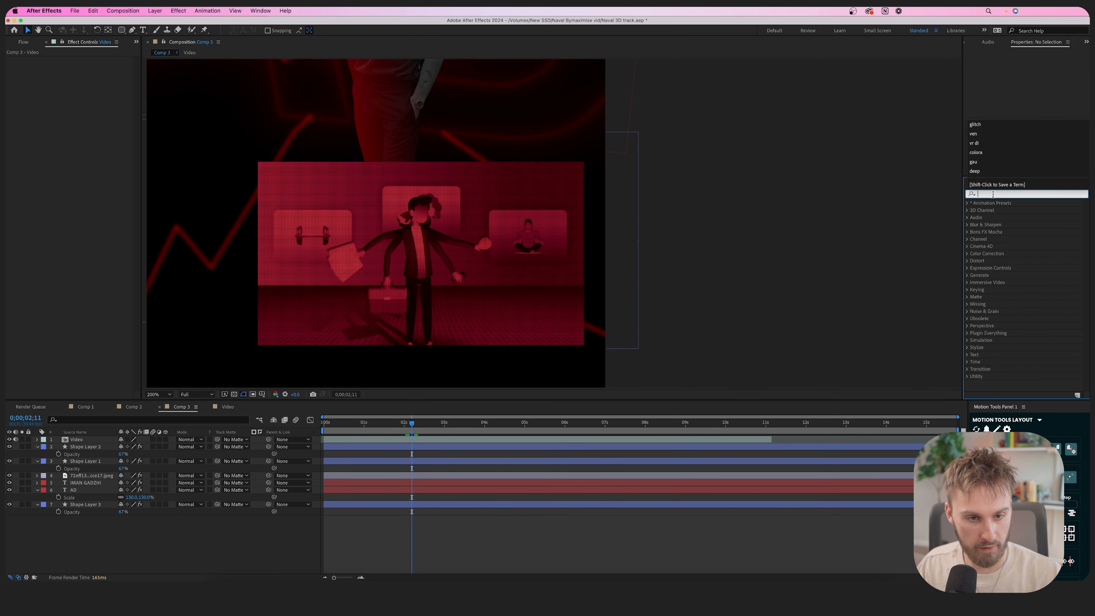
text(glitch)
drag(1010, 254, 405, 251)
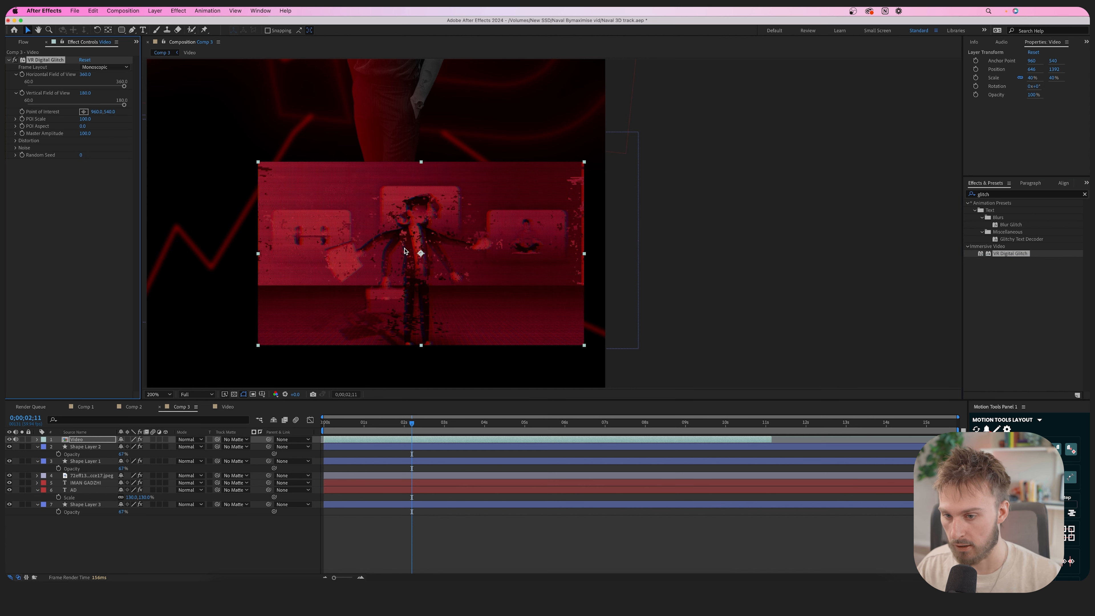
- Set VR Digital Glitch's color distortion to 47, its first geometry distortion to 0 and its distortion complexity to 1
click(16, 140)
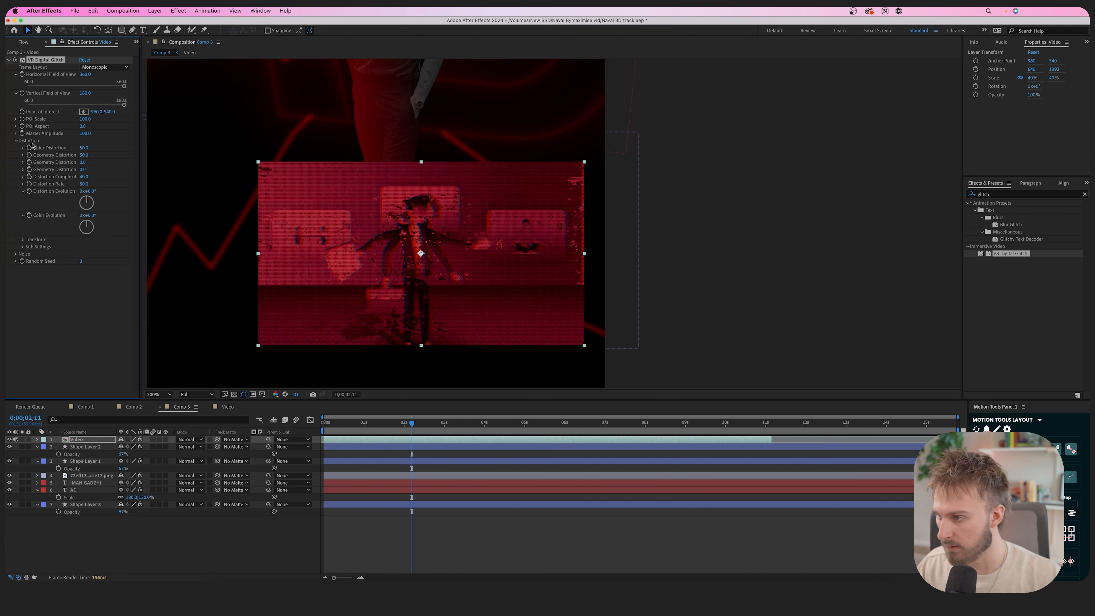
drag(86, 156, 60, 159)
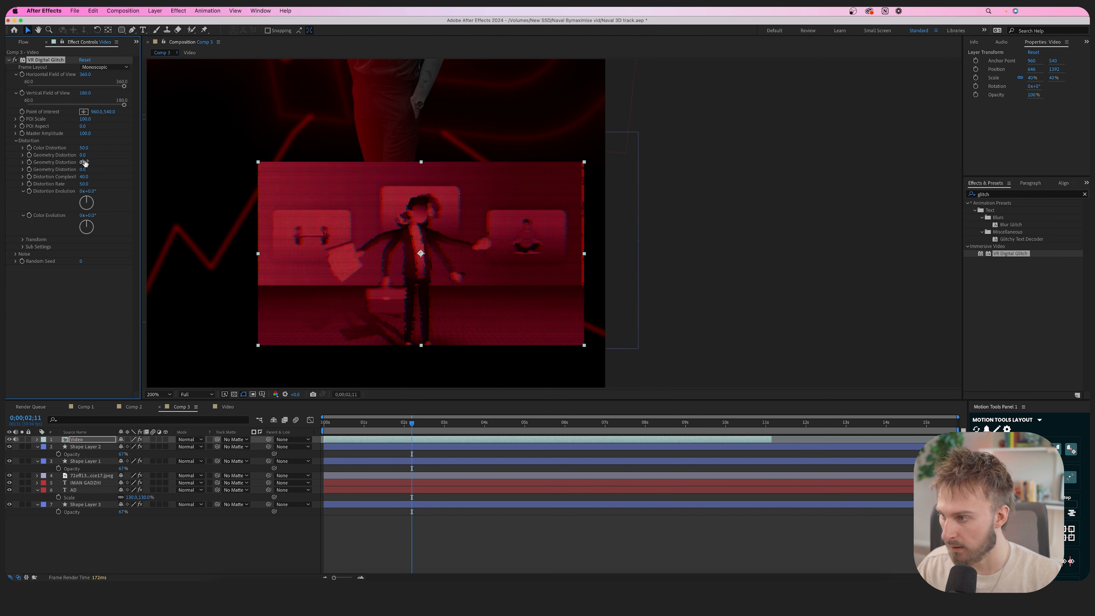
mouse_move(83, 177)
mouse_down()
mouse_move(56, 177)
mouse_move(81, 177)
mouse_move(71, 175)
mouse_up()
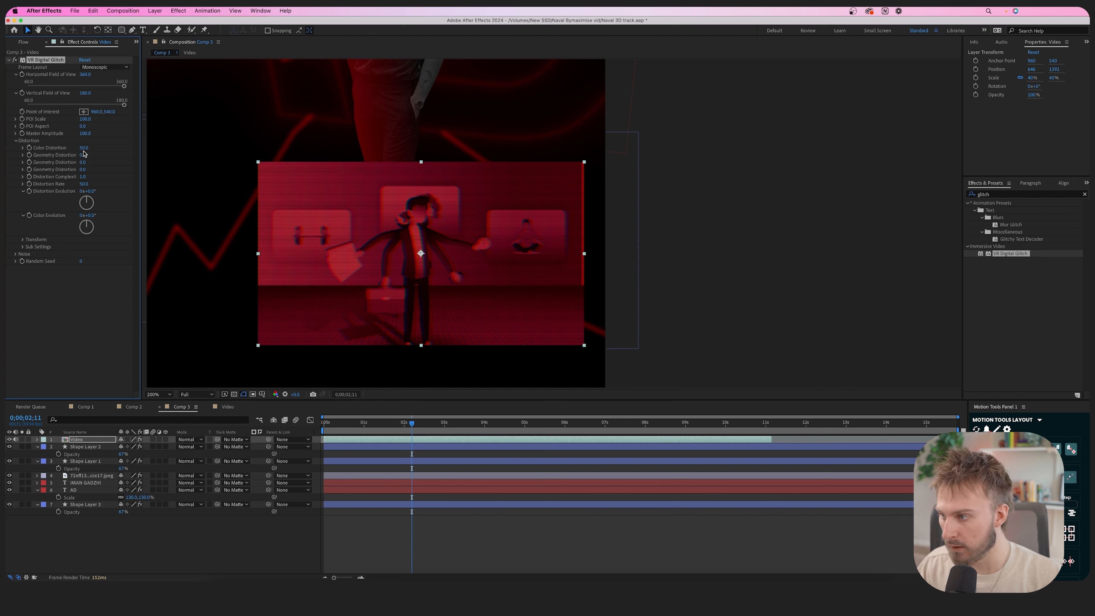
drag(85, 149, 76, 152)
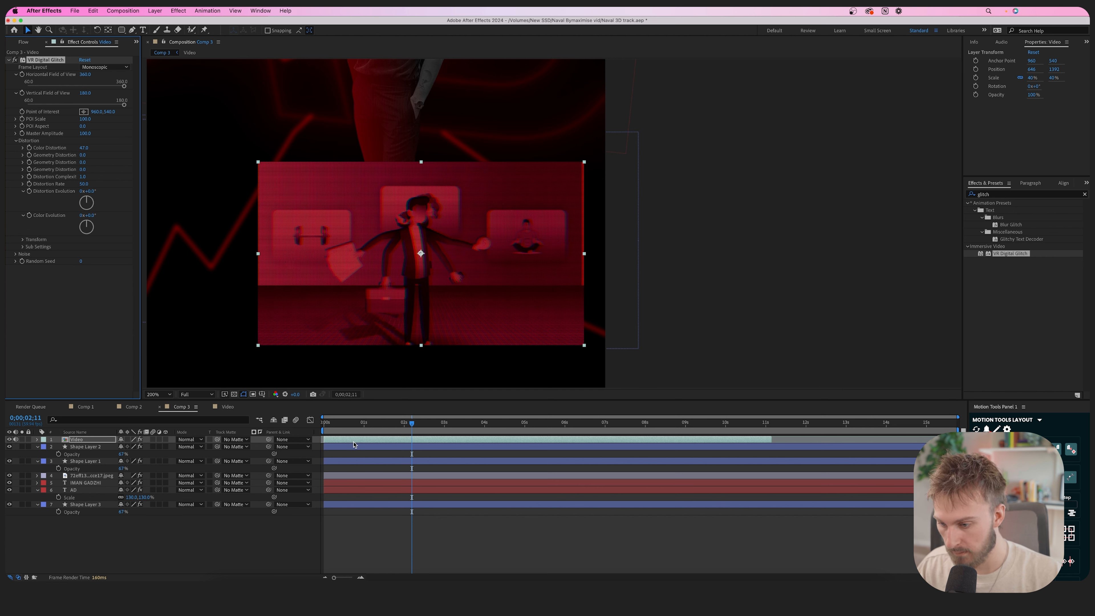
- Apply Deep Glow to the Video layer with a radius of 17 and an exposure of about 0.6
click(1014, 196)
text(Deep)
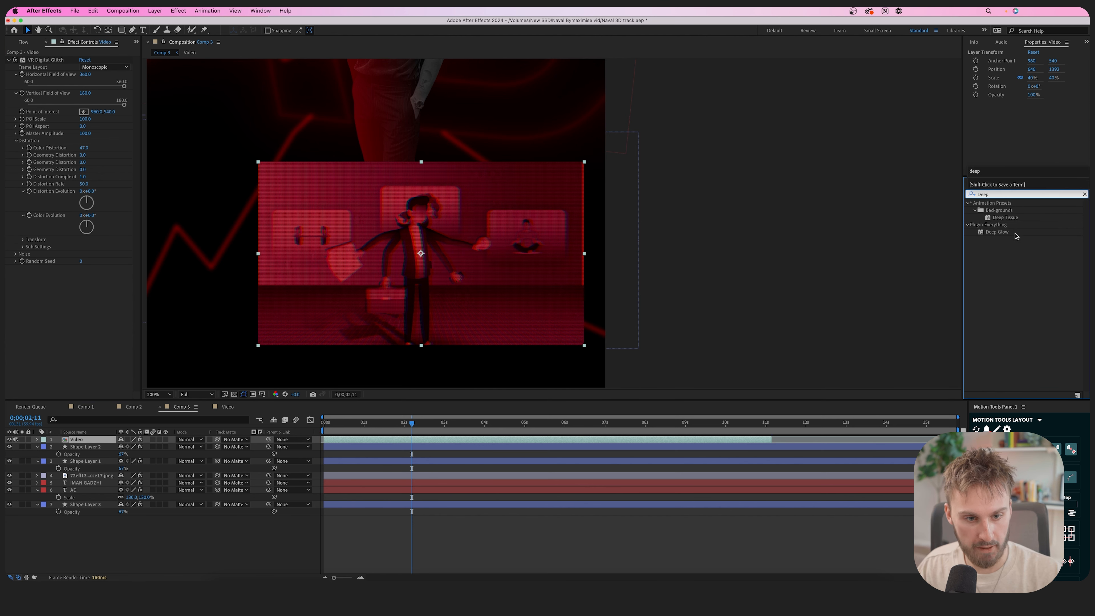
drag(997, 232, 470, 242)
drag(84, 289, 25, 289)
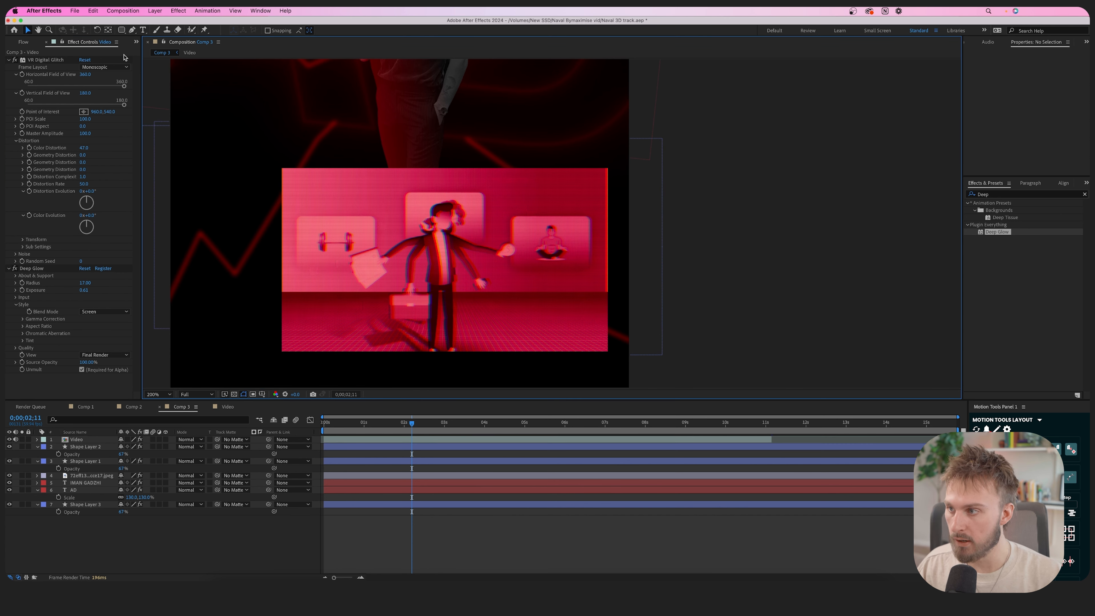
- Mask the Video layer with a rounded rectangle drawn just inside the clip's edges
click(121, 30)
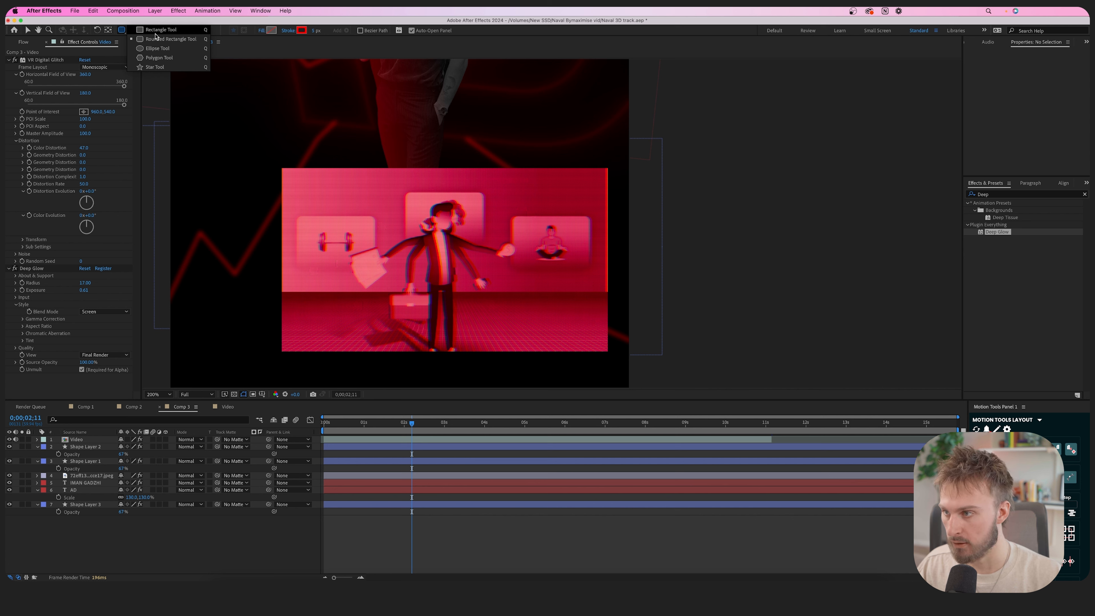
click(121, 31)
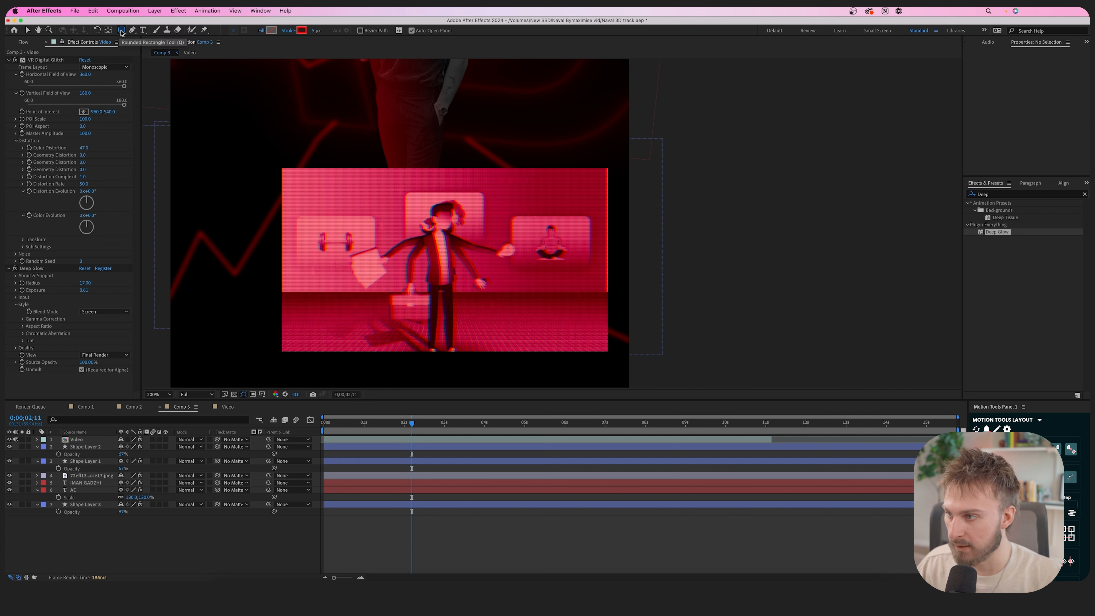
click(120, 31)
click(148, 42)
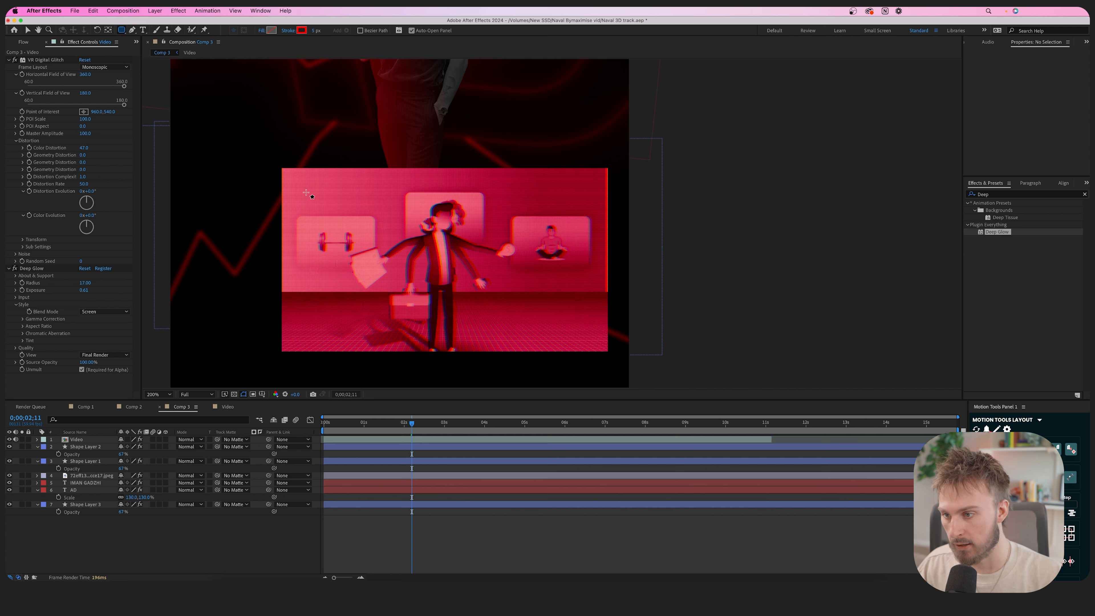
drag(285, 171, 597, 347)
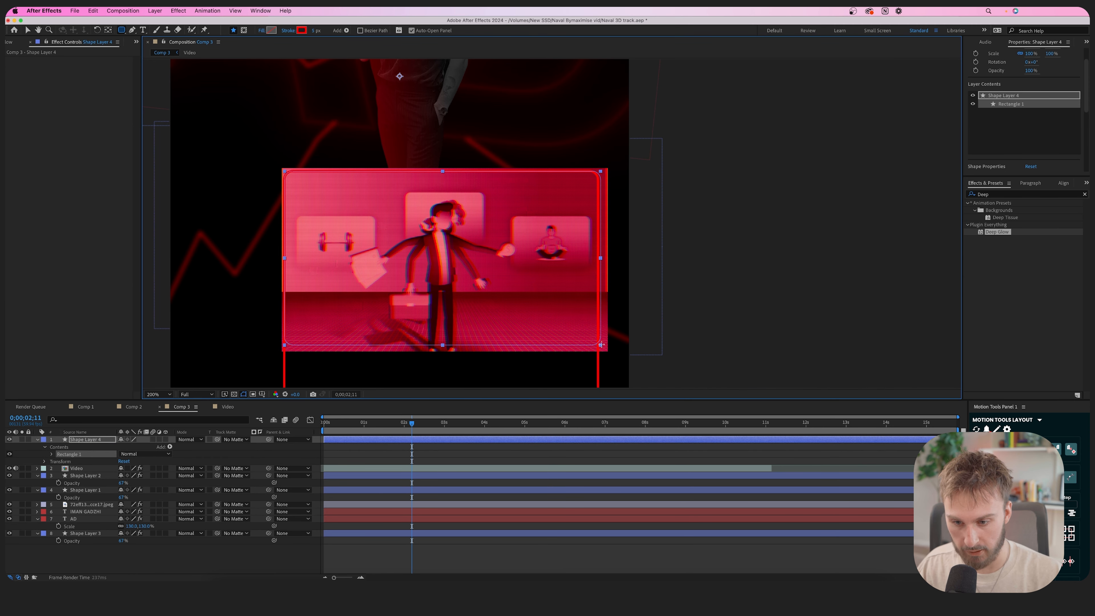
key(ctrl+z)
click(457, 439)
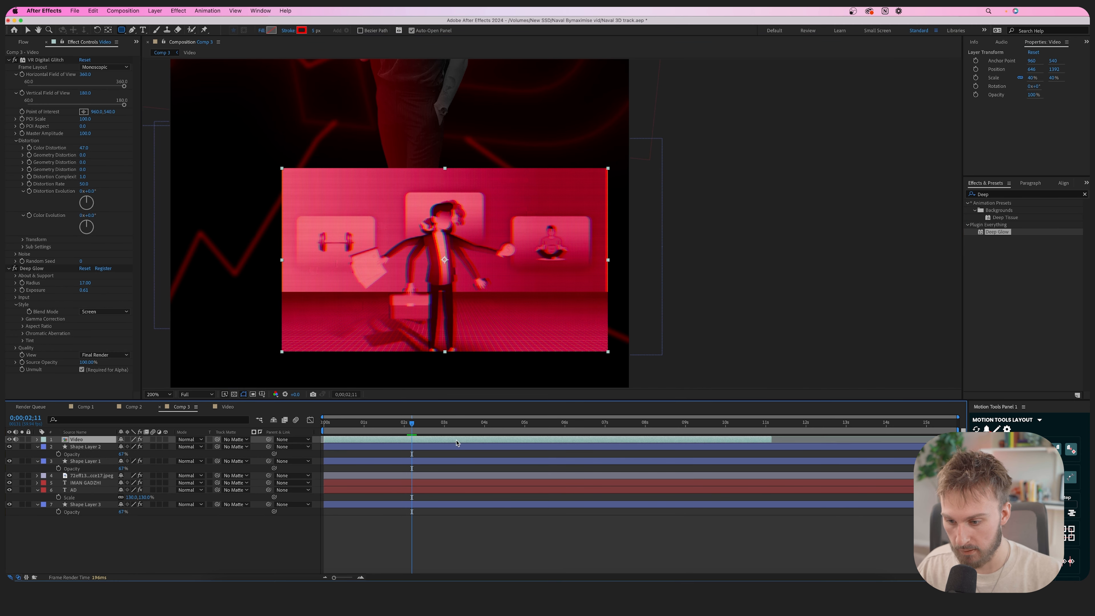
drag(282, 170, 615, 356)
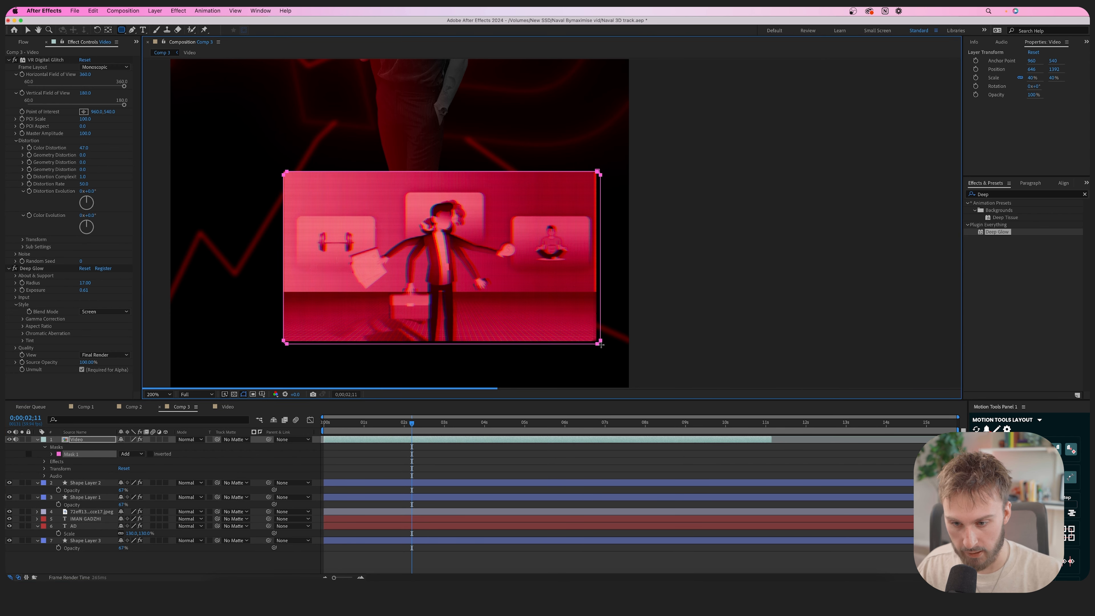
key(v)
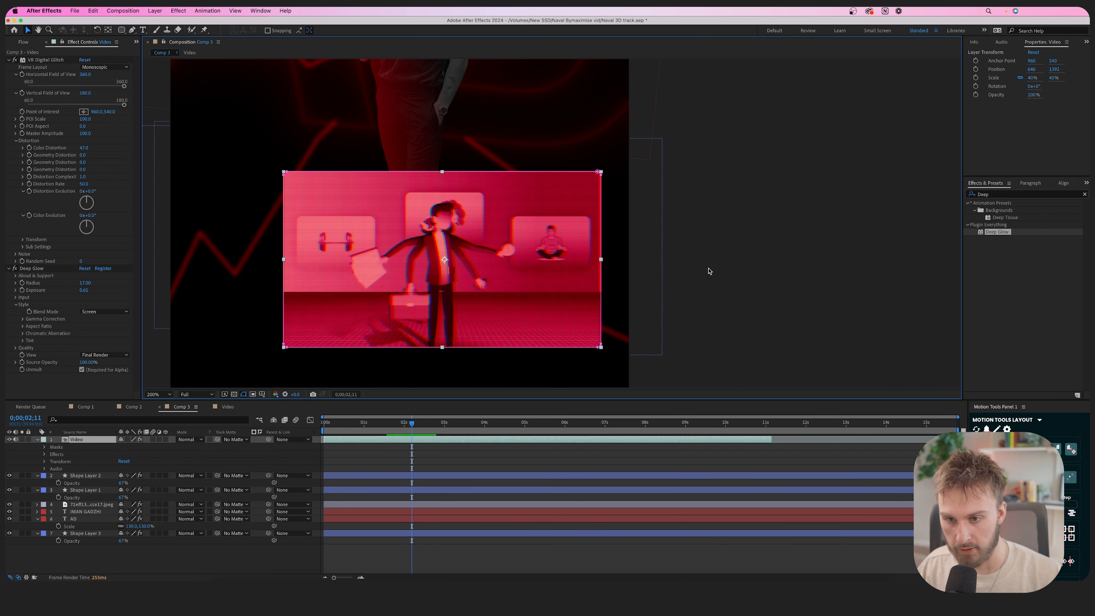
- Move the Video layer over the man's lower legs and scale it to 36%
click(699, 270)
scroll(582, 253, down, 2)
scroll(564, 253, up, 1)
click(533, 259)
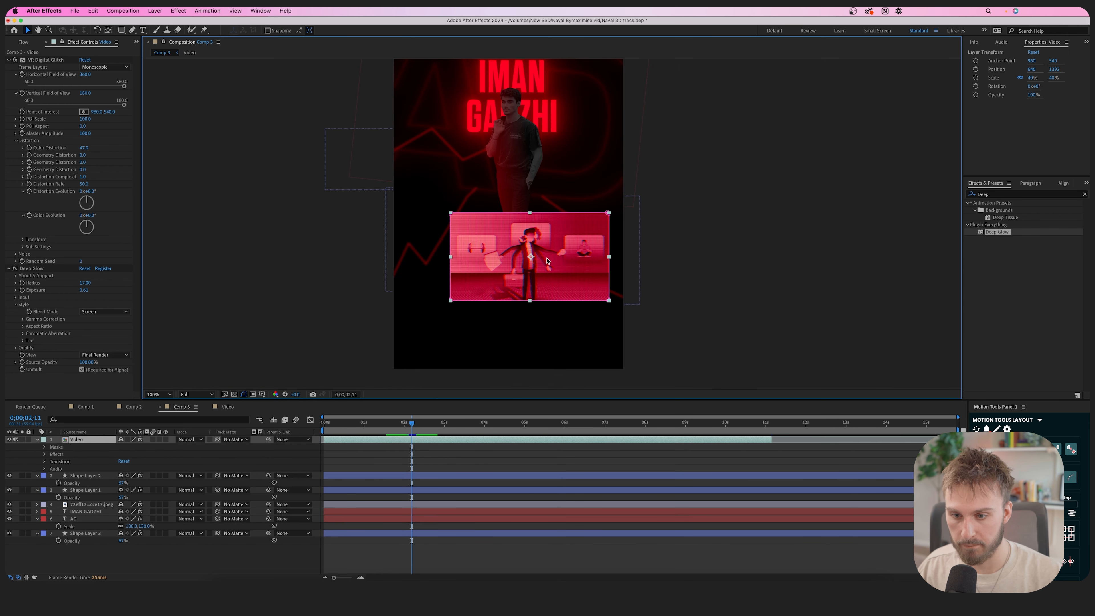
drag(534, 259, 457, 287)
key(s)
drag(132, 447, 128, 446)
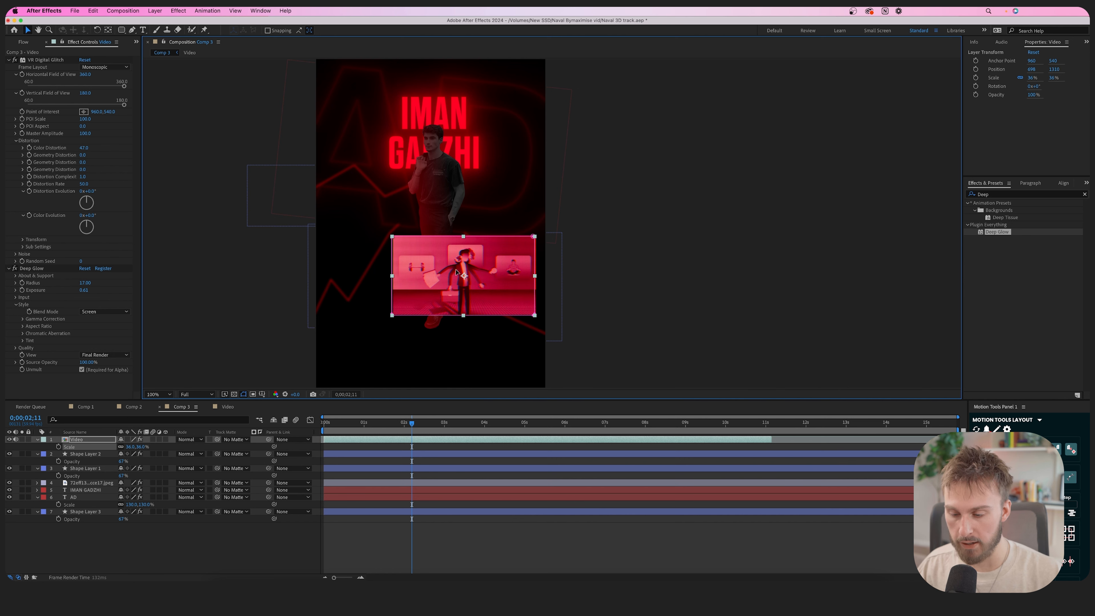
- Draw a rounded rectangle shape layer just inside the Video clip's edges and place it directly beneath the Video layer
click(728, 305)
scroll(473, 283, up, 2)
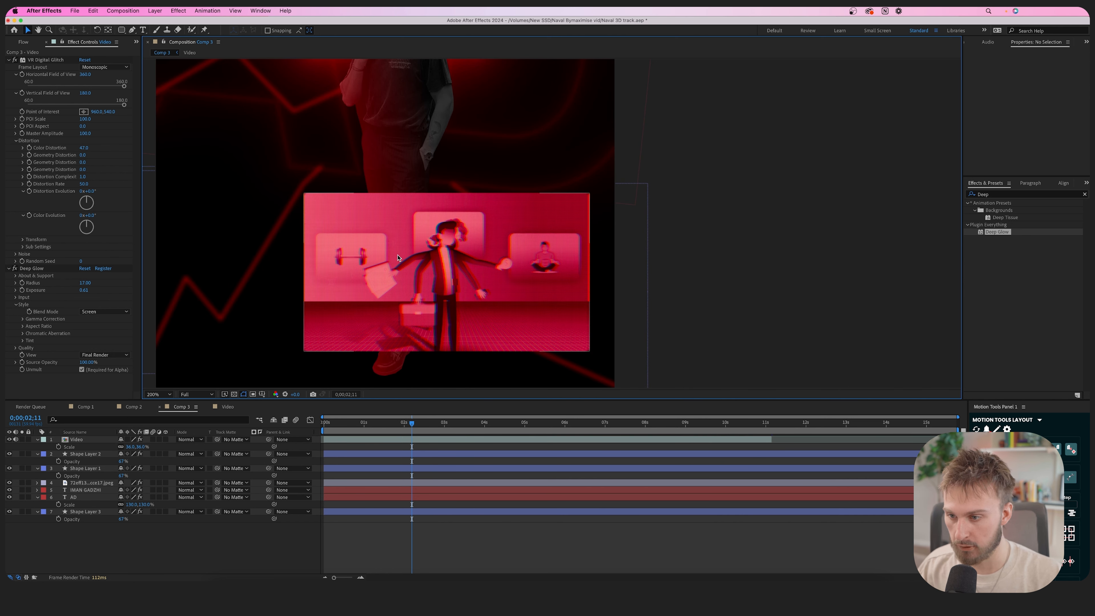
click(470, 536)
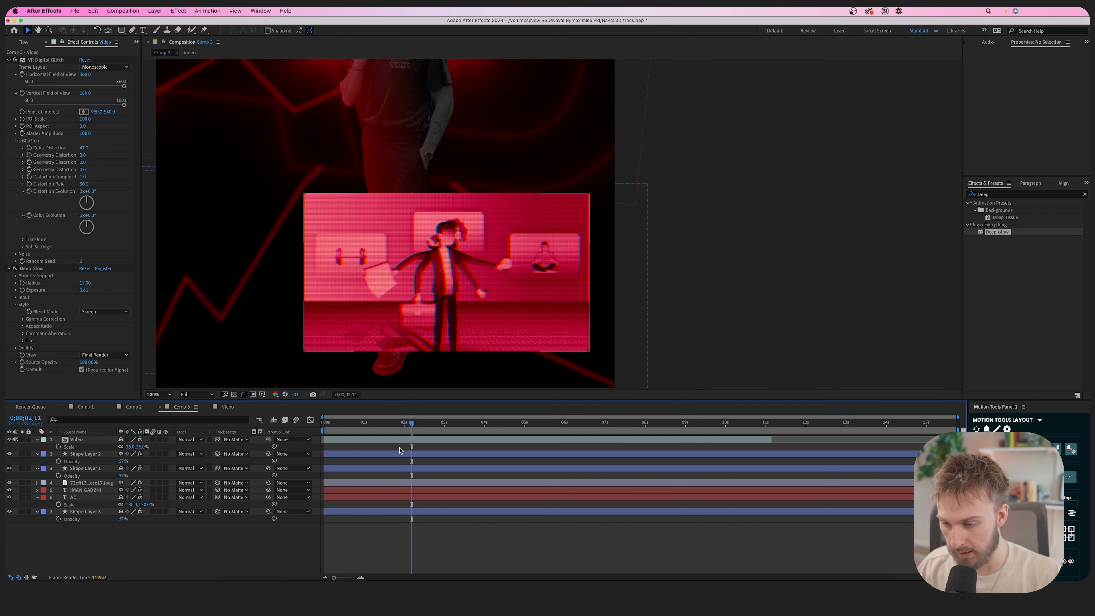
click(397, 440)
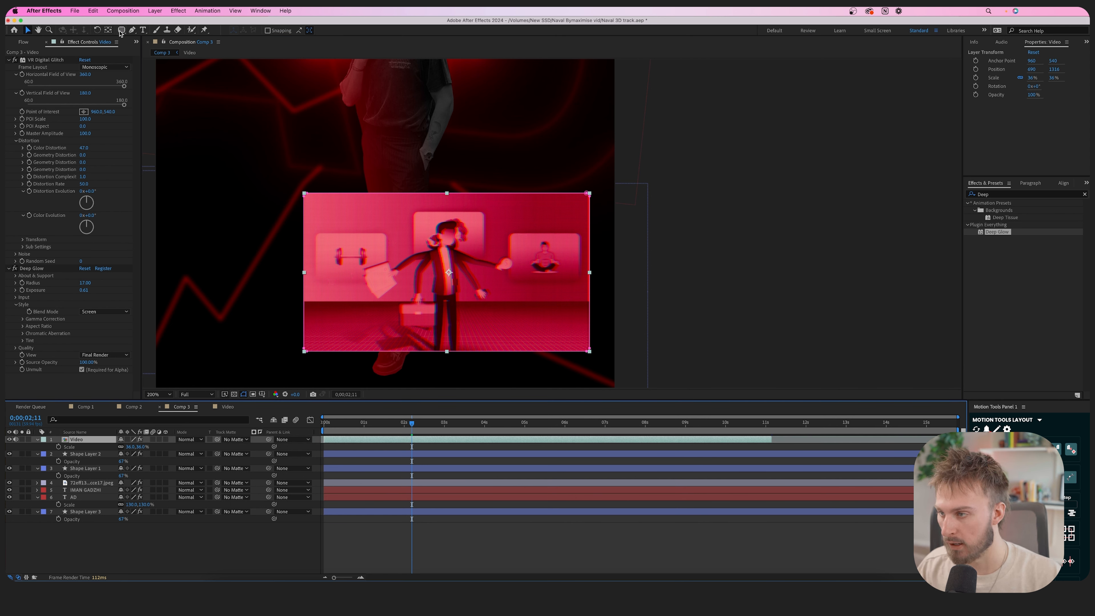
click(452, 537)
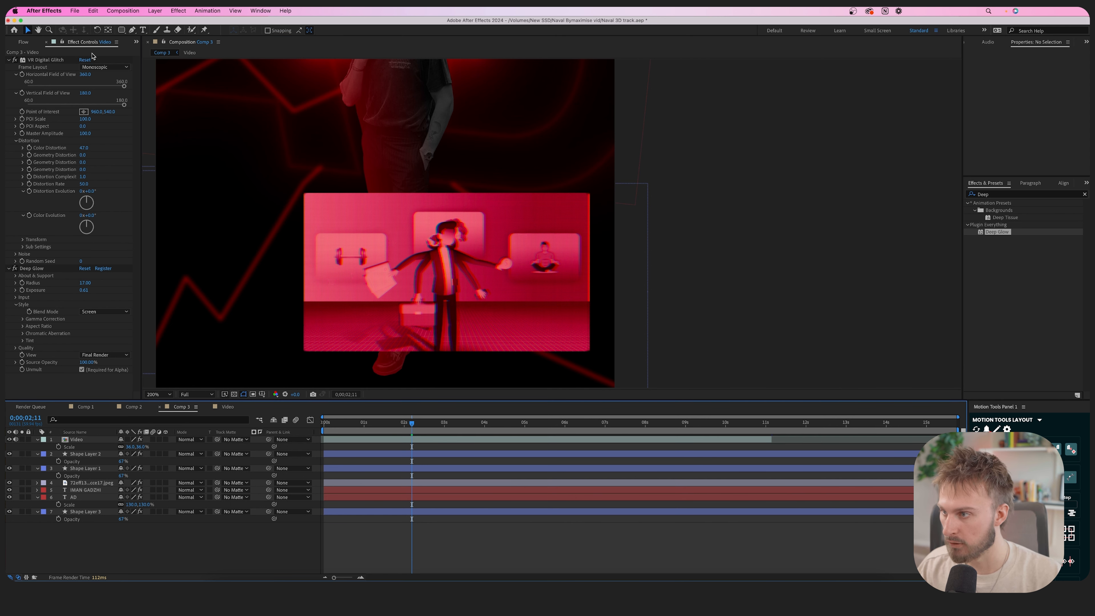
click(121, 30)
mouse_move(306, 196)
mouse_down()
mouse_move(458, 241)
mouse_move(586, 348)
mouse_up()
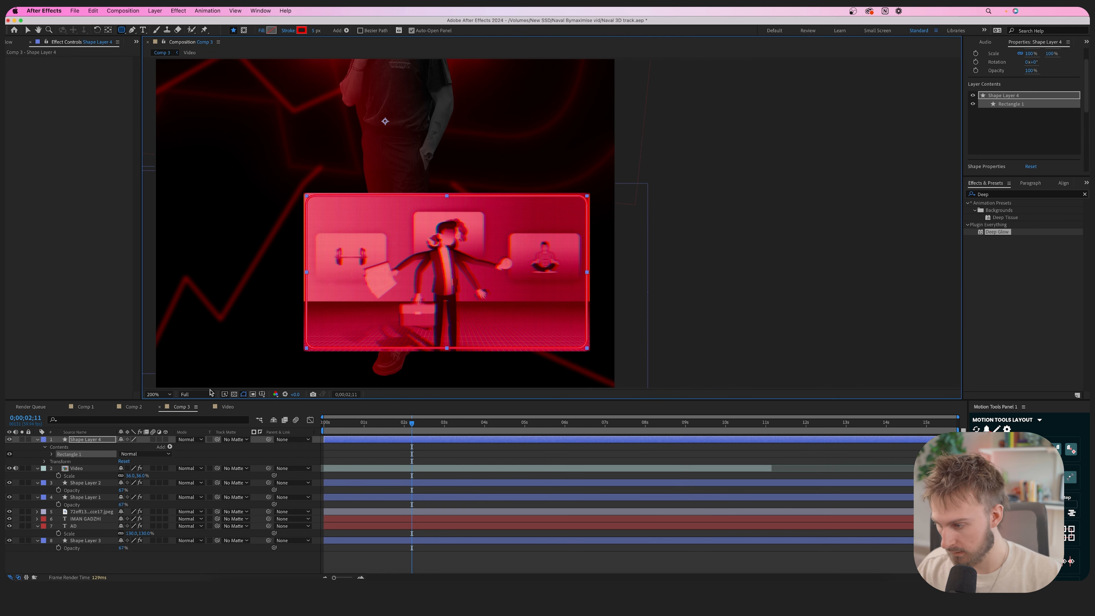
drag(88, 440, 92, 458)
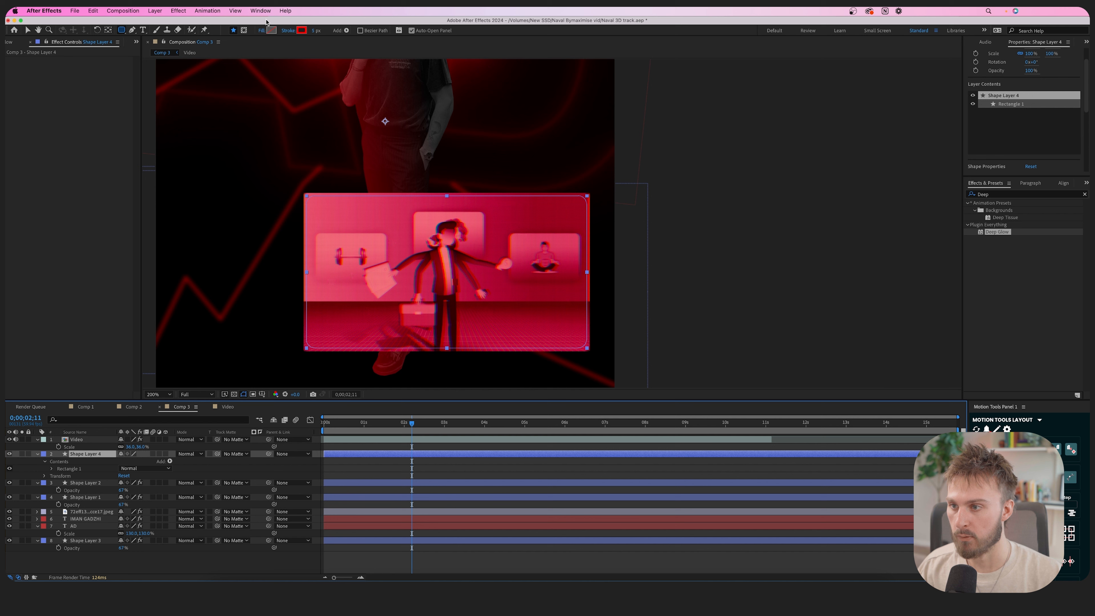
- Remove the rounded rectangle's stroke and set its fill to light pink FFBFBF
click(289, 31)
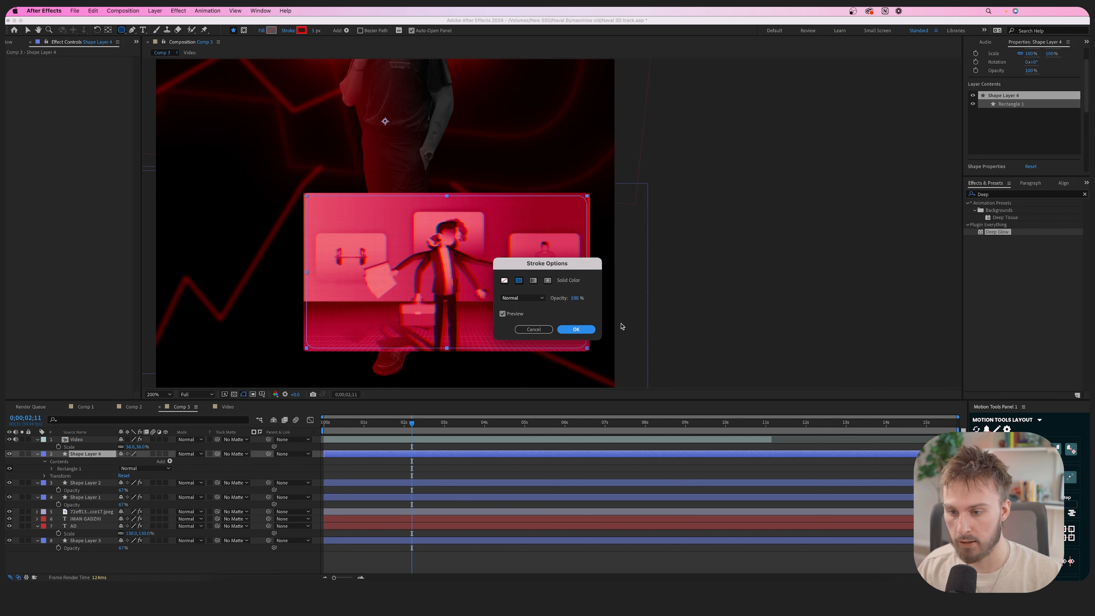
click(505, 280)
key(Return)
click(271, 30)
drag(353, 328, 355, 319)
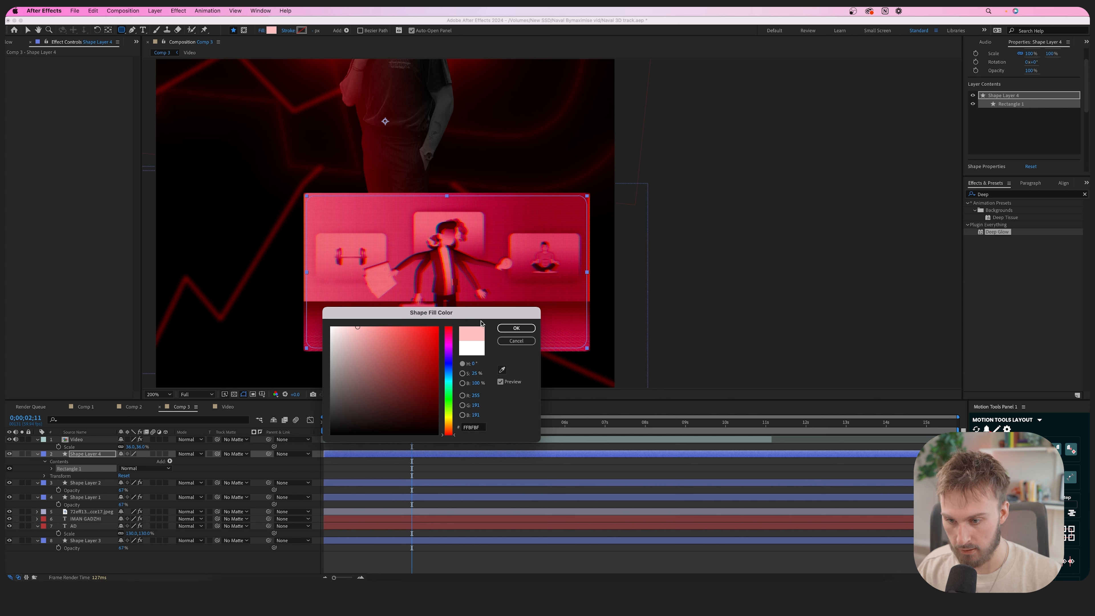
click(516, 328)
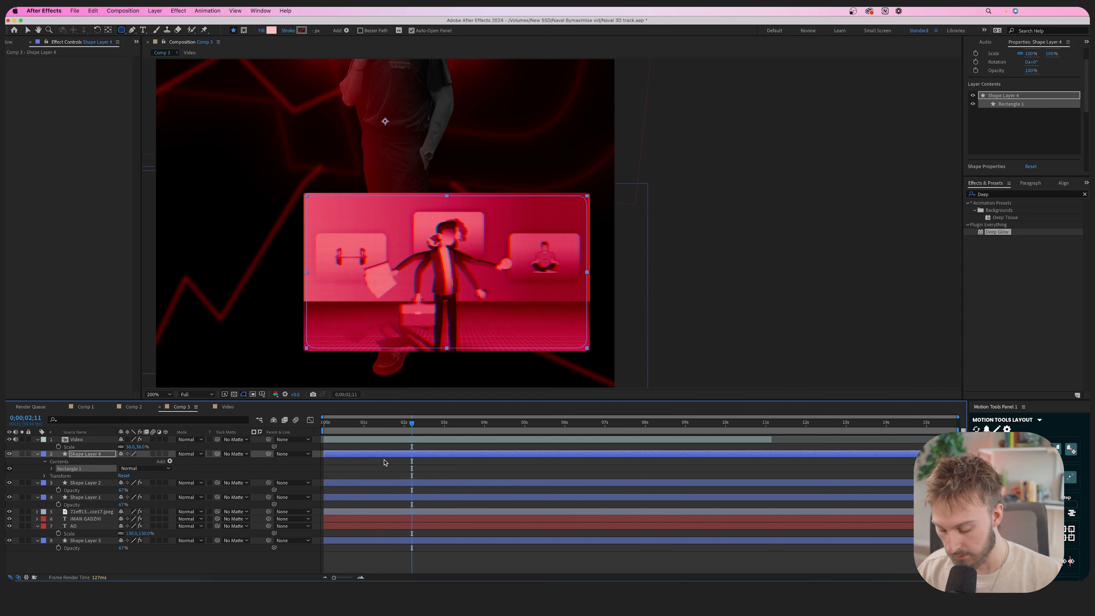
- Apply Deep Glow to the rounded rectangle with a radius of about 437 and an exposure of 0.14
key(ctrl+space)
text(deep)
key(Return)
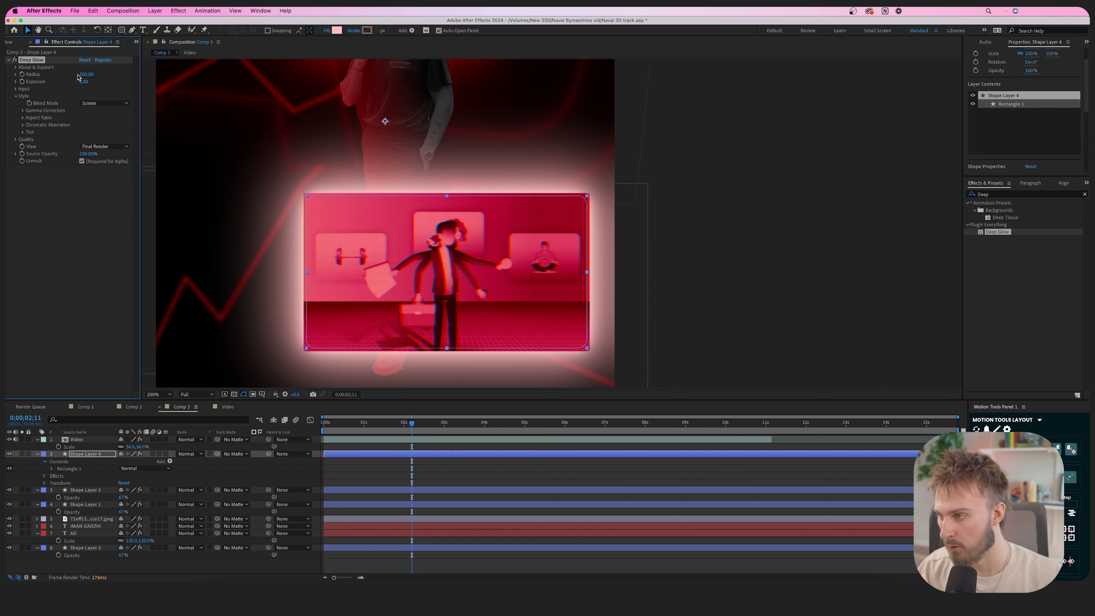
mouse_move(82, 84)
mouse_down()
mouse_move(47, 81)
mouse_move(75, 74)
mouse_move(64, 74)
mouse_up()
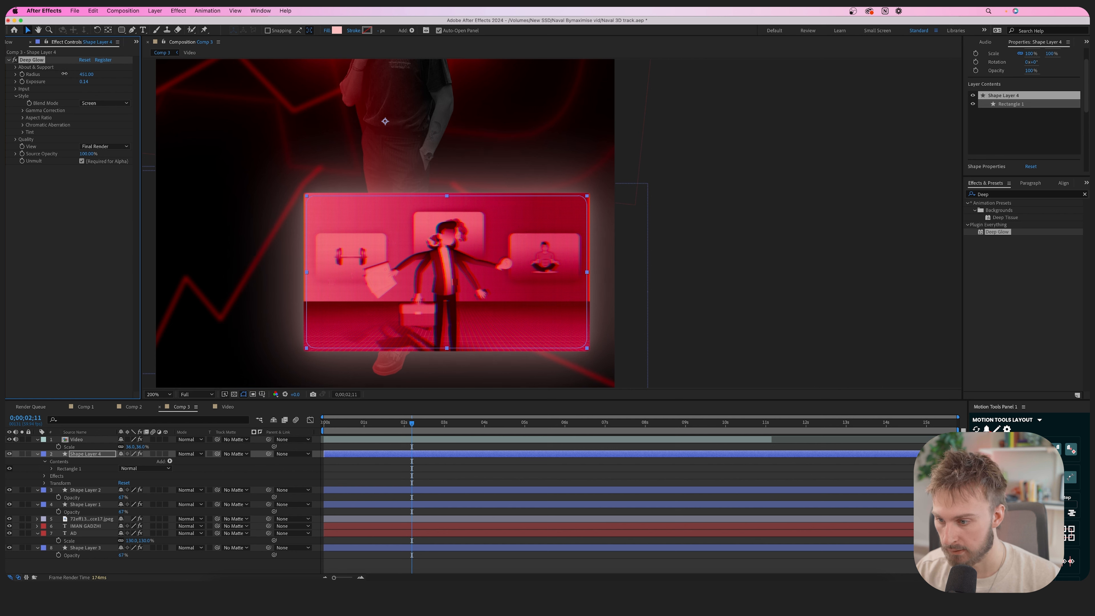
- Change the glowing rectangle's fill to a more saturated salmon red
click(336, 30)
click(385, 331)
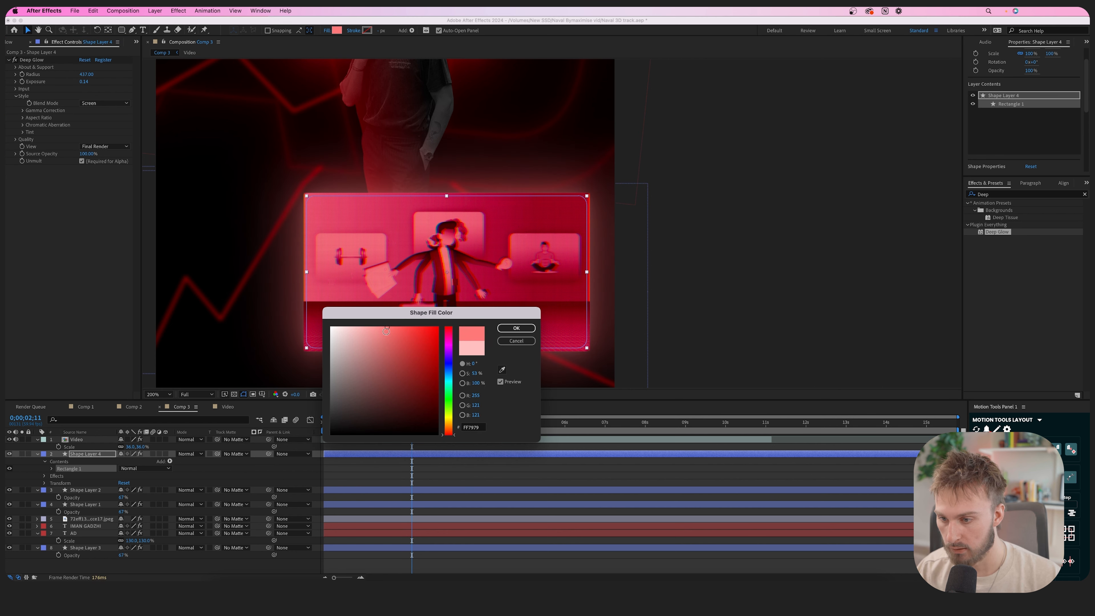
click(448, 429)
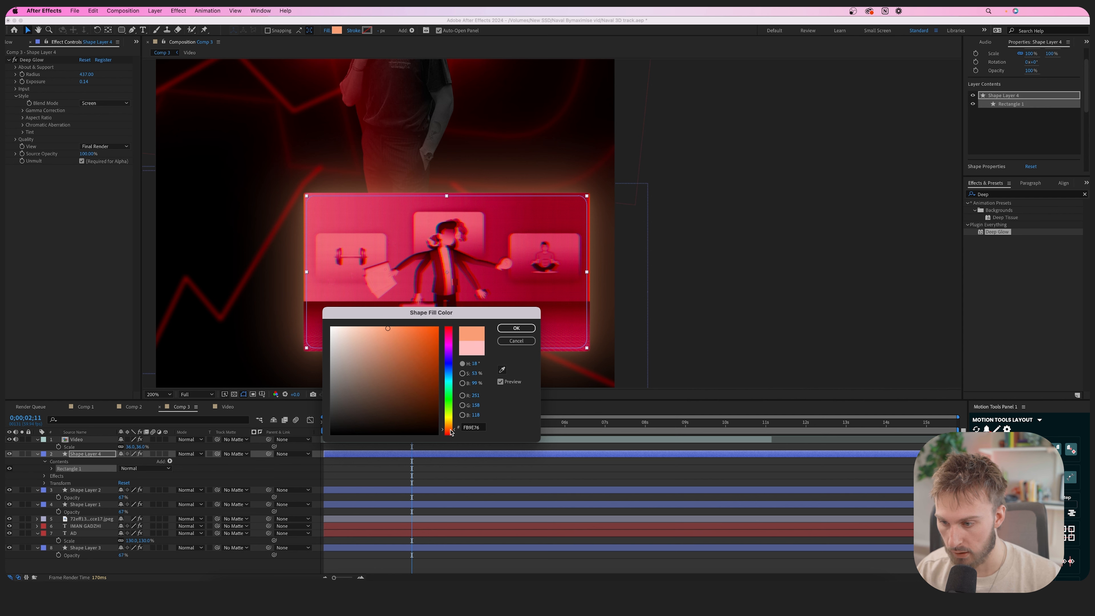
drag(449, 430, 450, 432)
click(516, 328)
click(449, 473)
scroll(448, 210, down, 1)
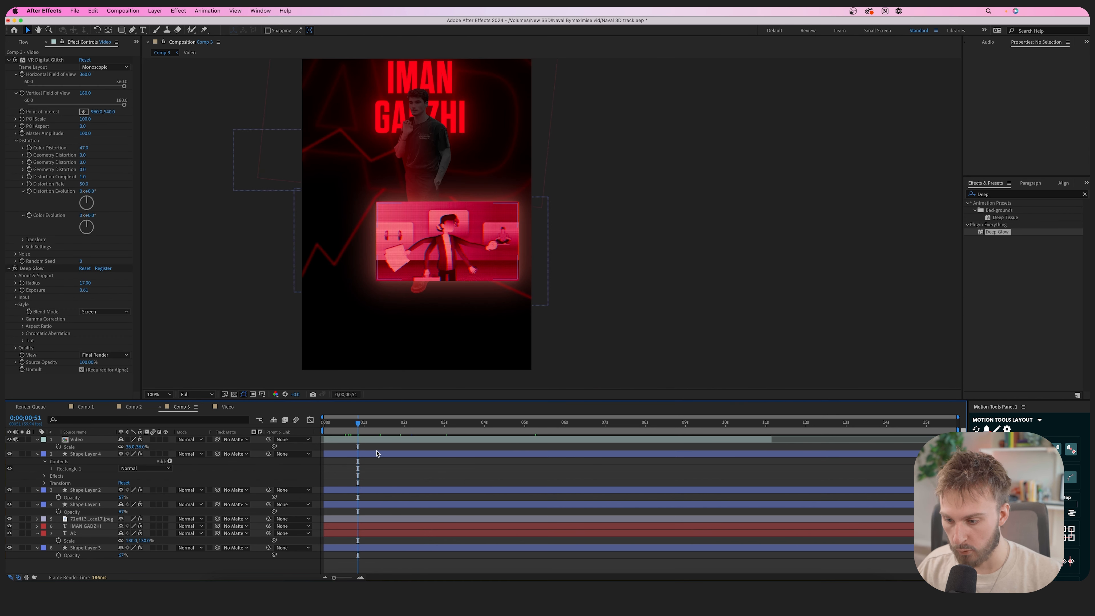
- Pre-compose the Video layer and the glowing rectangle together as "Video CRT", moving all attributes into the new composition
click(379, 454)
shift+click(380, 440)
right_click(389, 438)
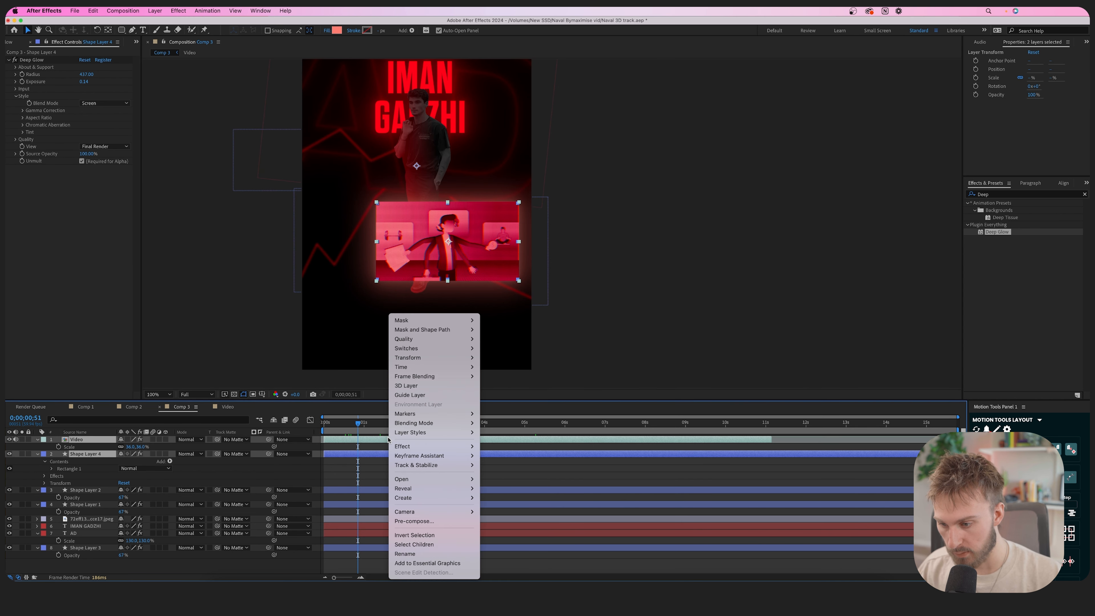
click(433, 523)
text(Video CRT)
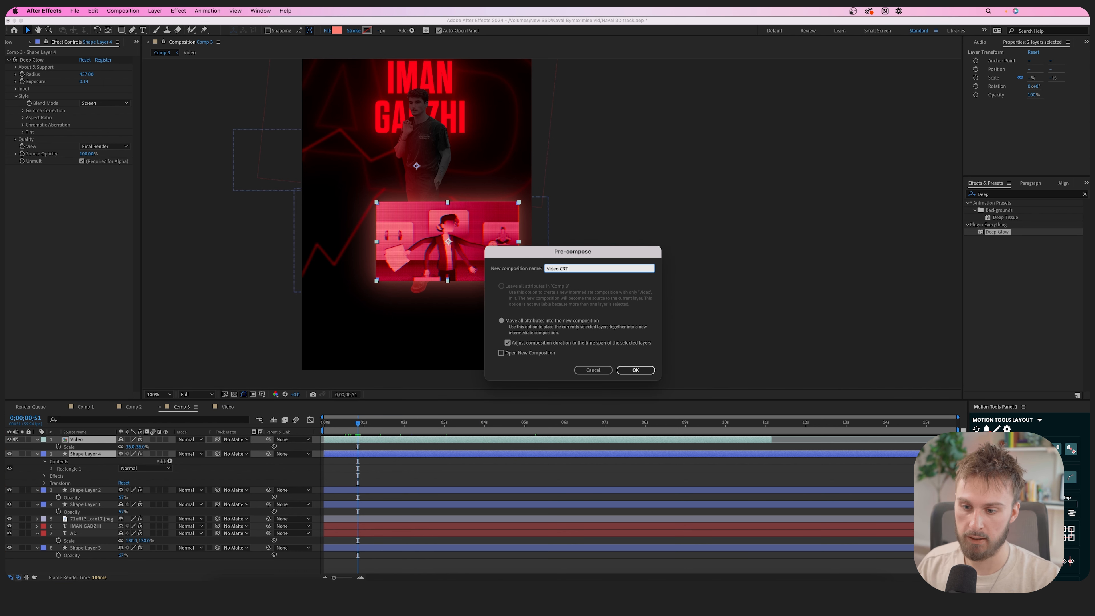
key(Return)
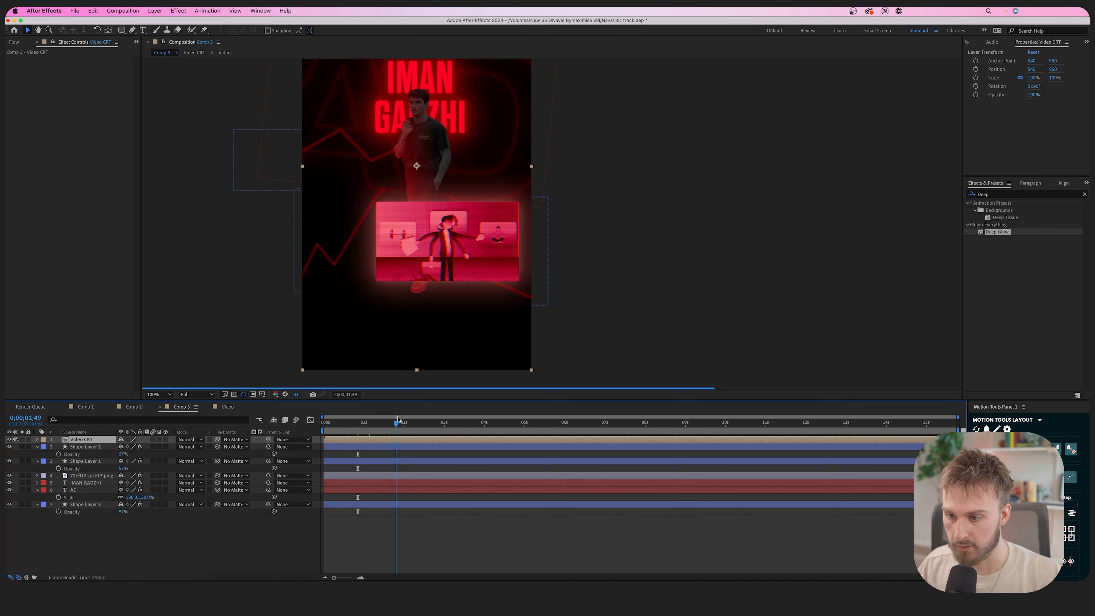
- Add a two-node camera with the default settings to Comp 3
scroll(548, 260, down, 1)
click(684, 265)
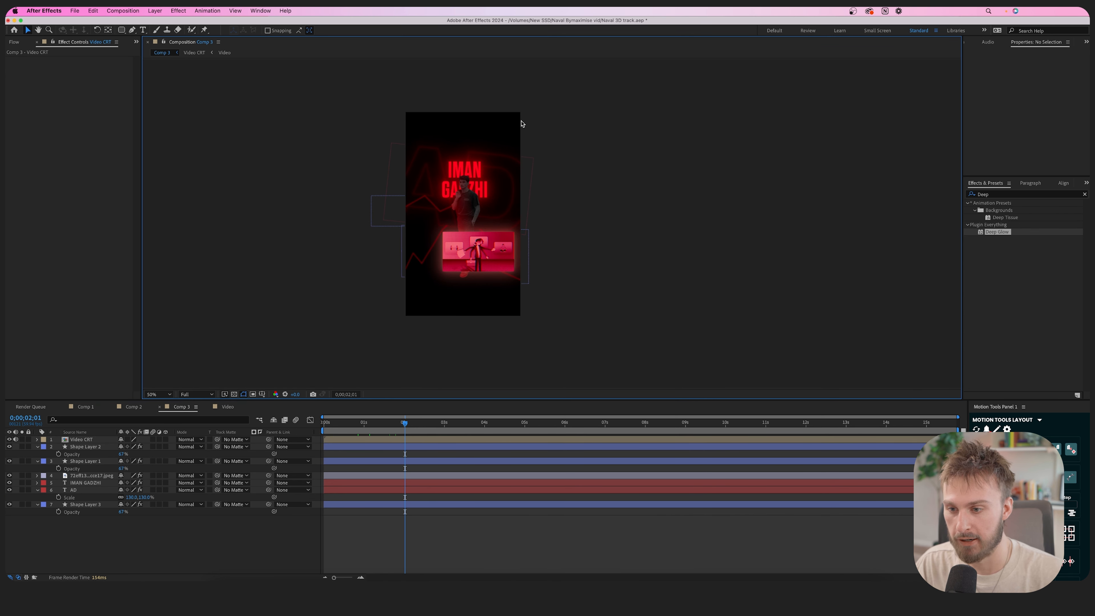
scroll(449, 264, up, 1)
drag(430, 257, 516, 252)
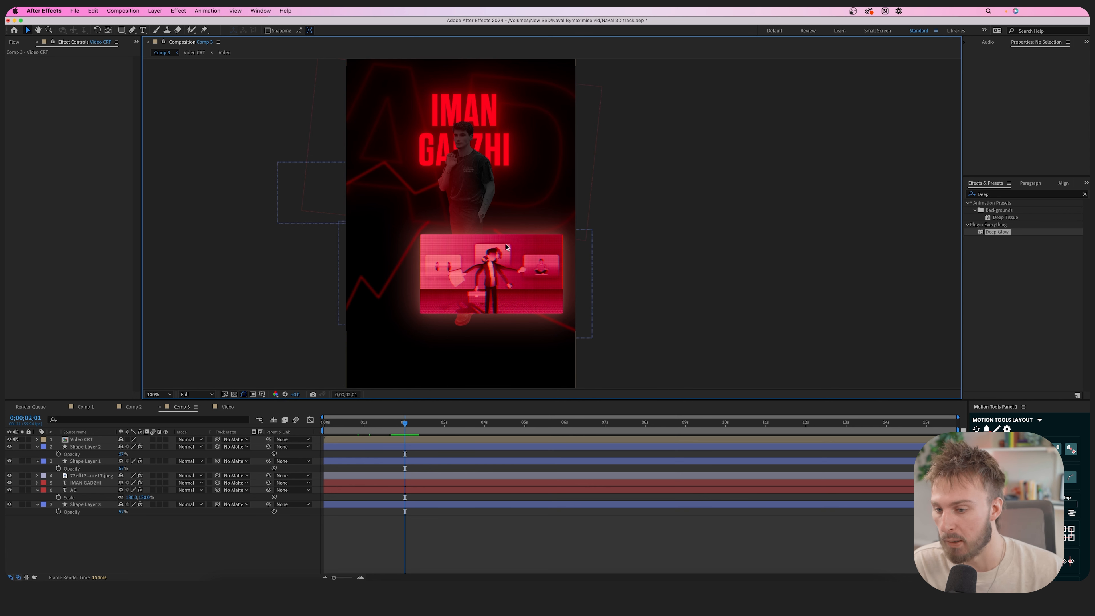
right_click(244, 540)
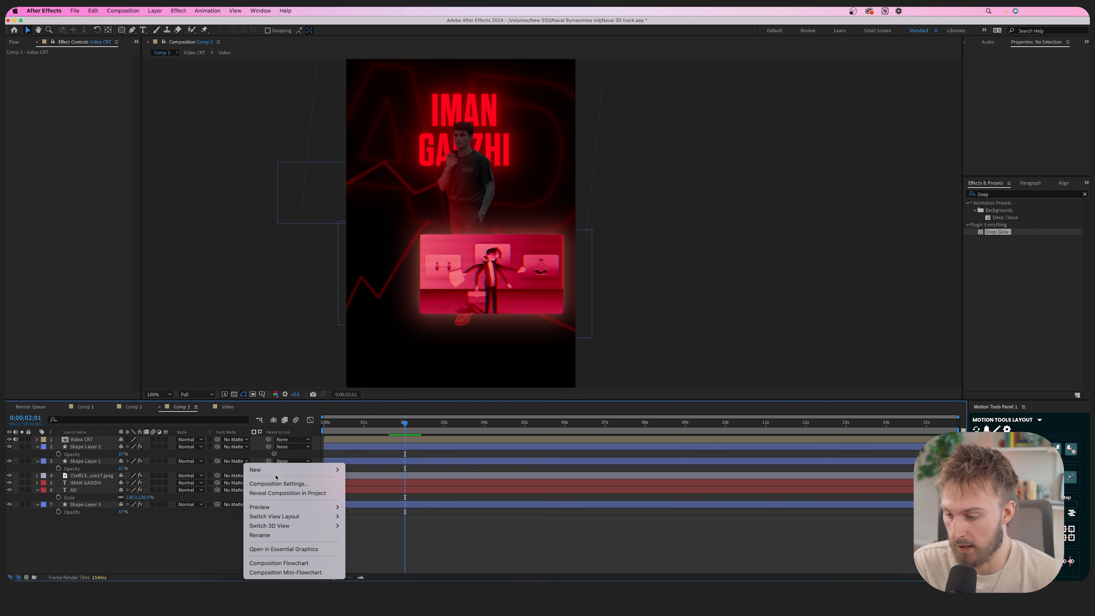
mouse_move(281, 474)
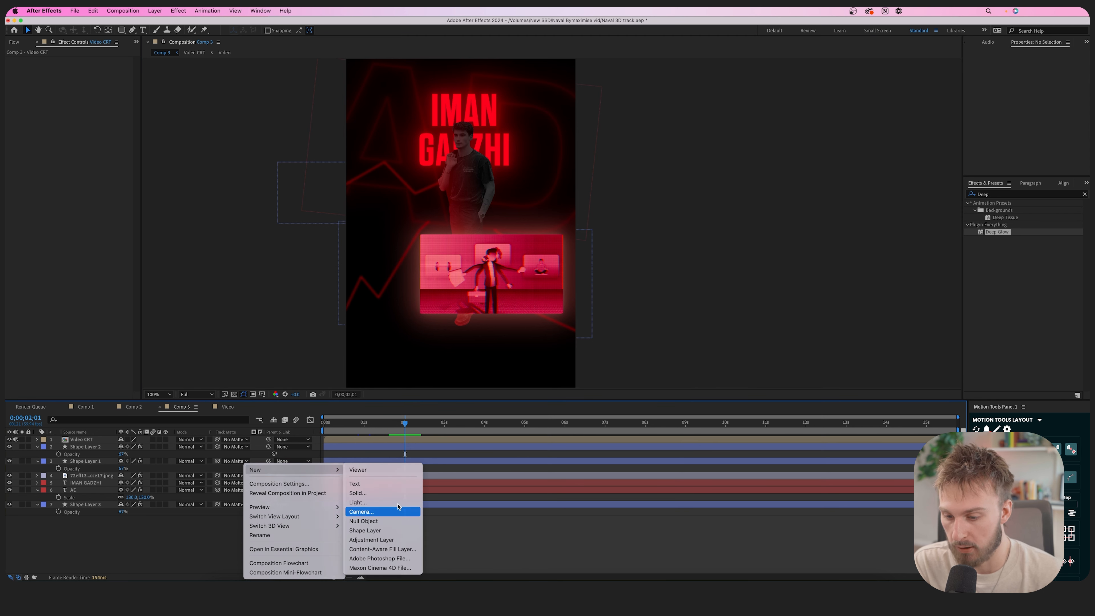
click(360, 512)
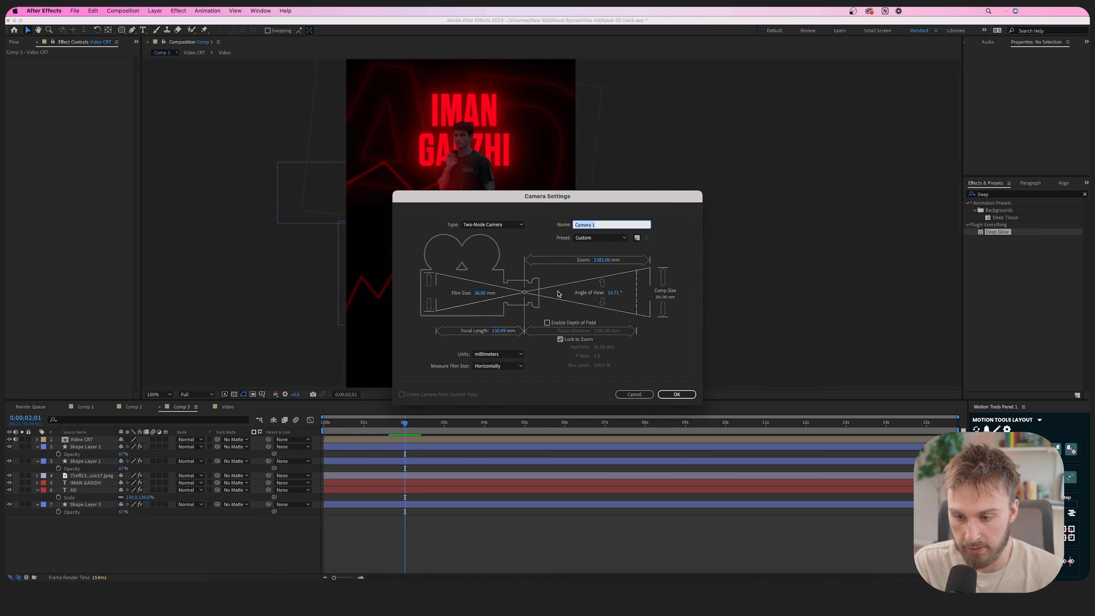
click(677, 394)
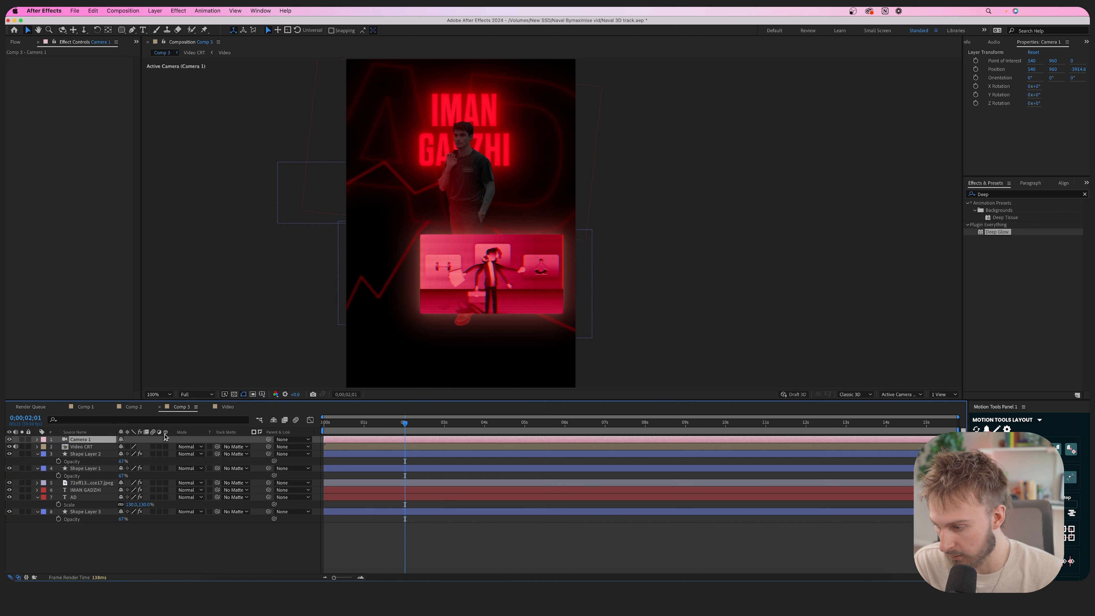
- Make every layer below the camera a 3D layer and collapse the layers' properties
click(166, 454)
click(165, 504)
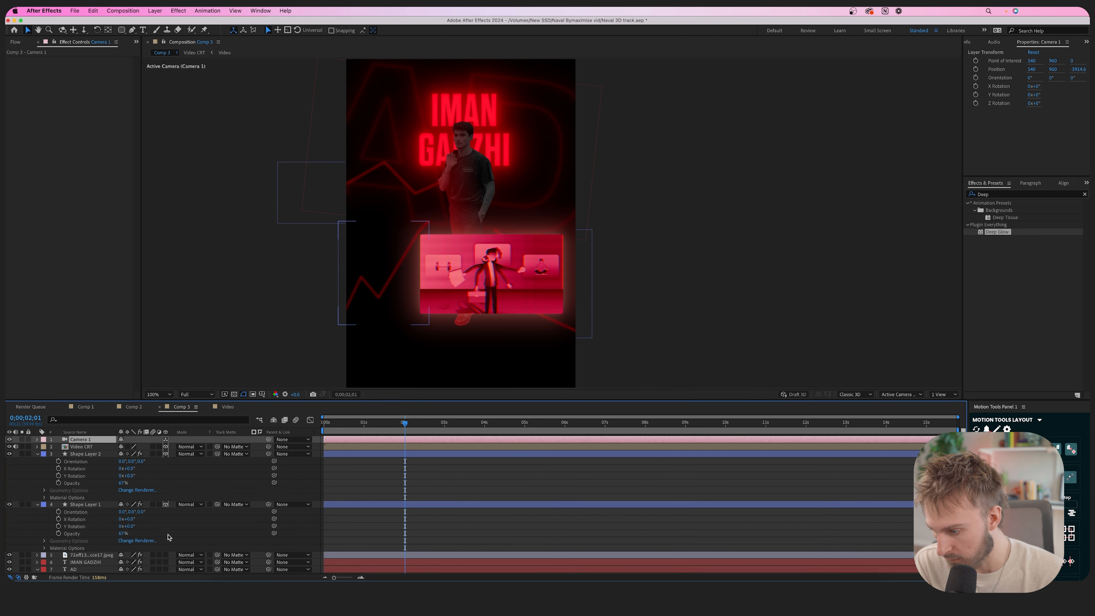
scroll(169, 535, down, 1)
key(super+a)
key(u)
drag(167, 490, 167, 468)
click(179, 529)
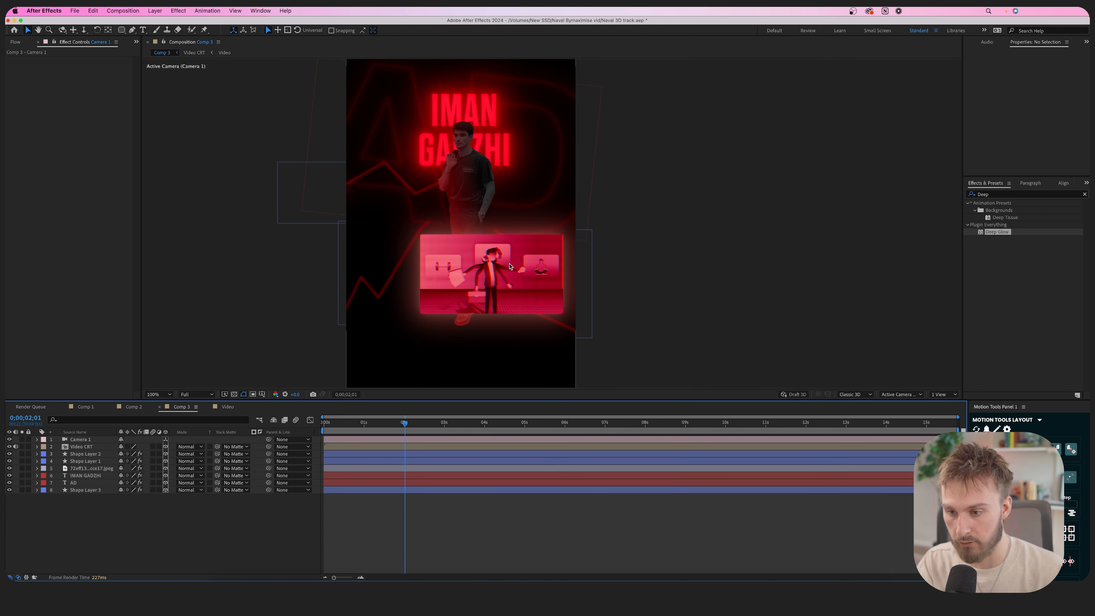
- Set a Y Rotation keyframe of 24° on the Video CRT layer at the start of the composition
click(471, 257)
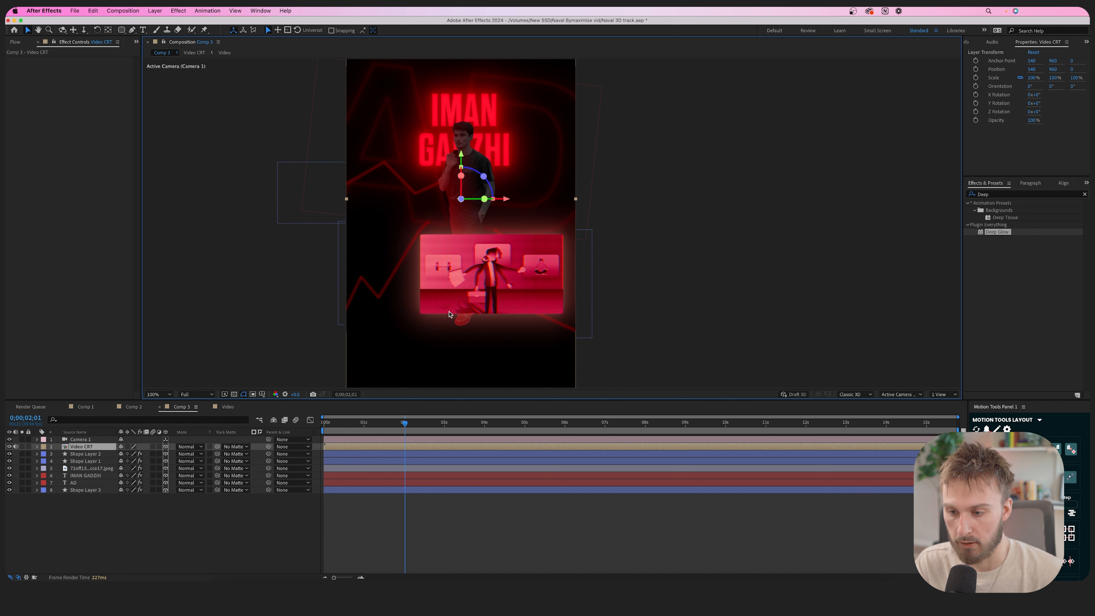
drag(392, 422, 376, 424)
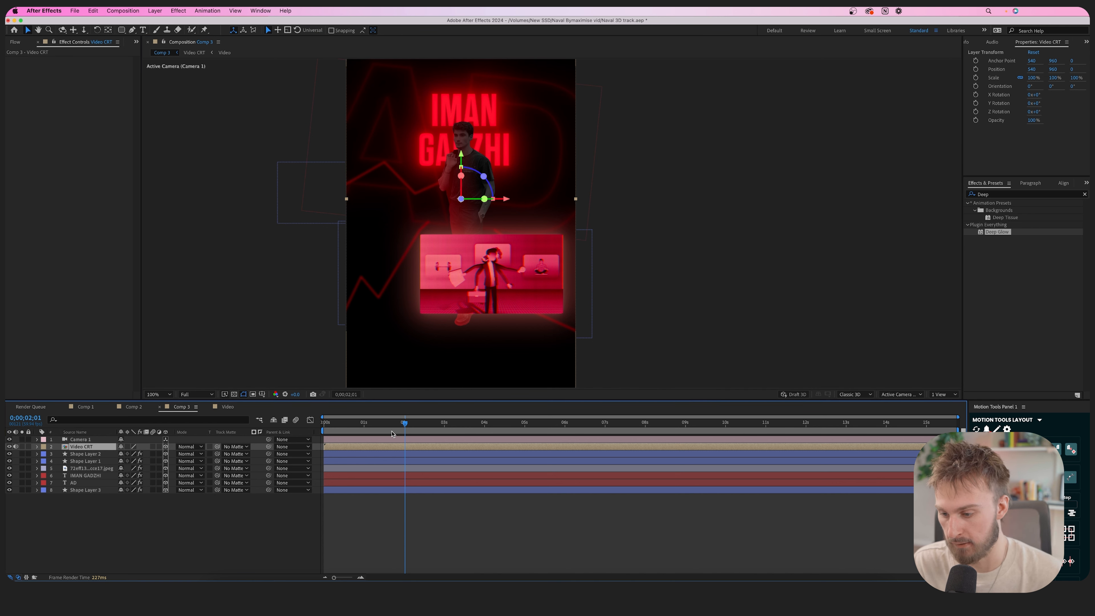
key(Home)
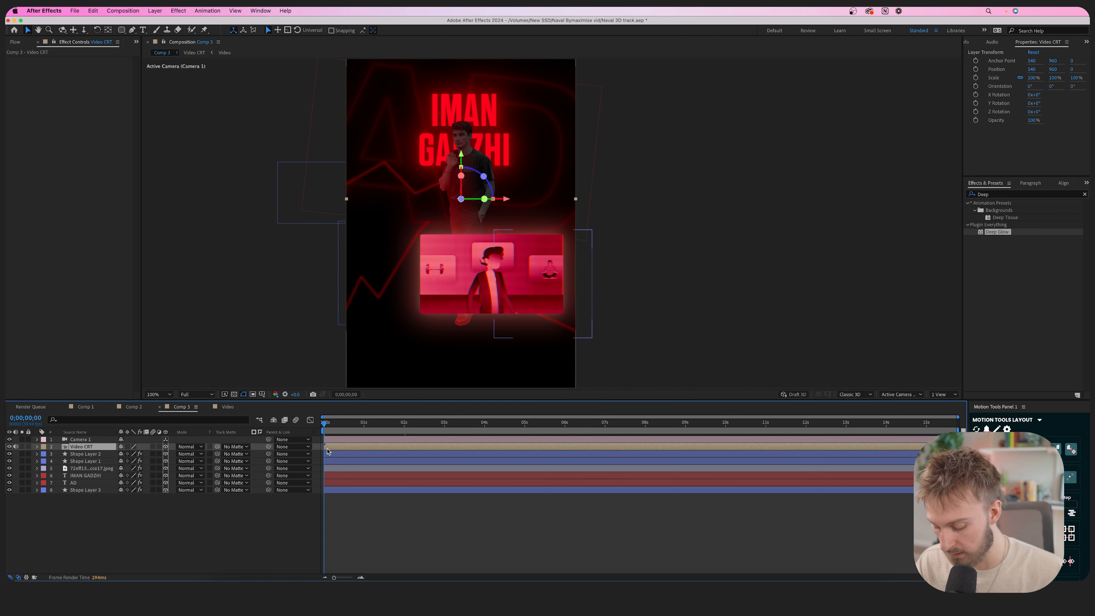
key(r)
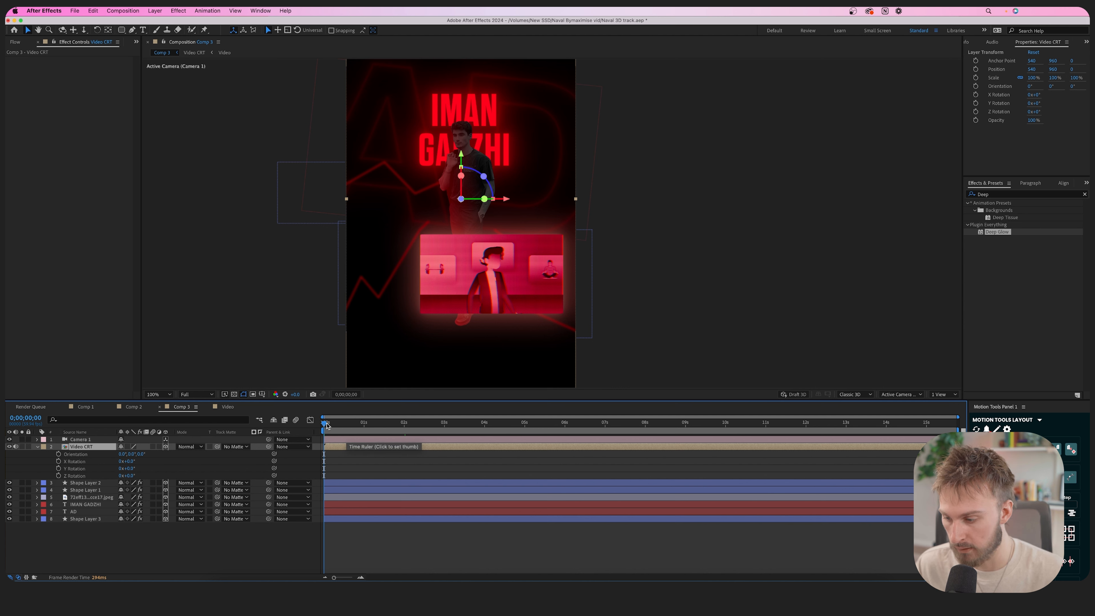
click(58, 468)
drag(132, 468, 137, 468)
- Add a Y Rotation keyframe of 6° to Video CRT at 0;00;11;55 and preview the rotation from the start
drag(324, 424, 791, 433)
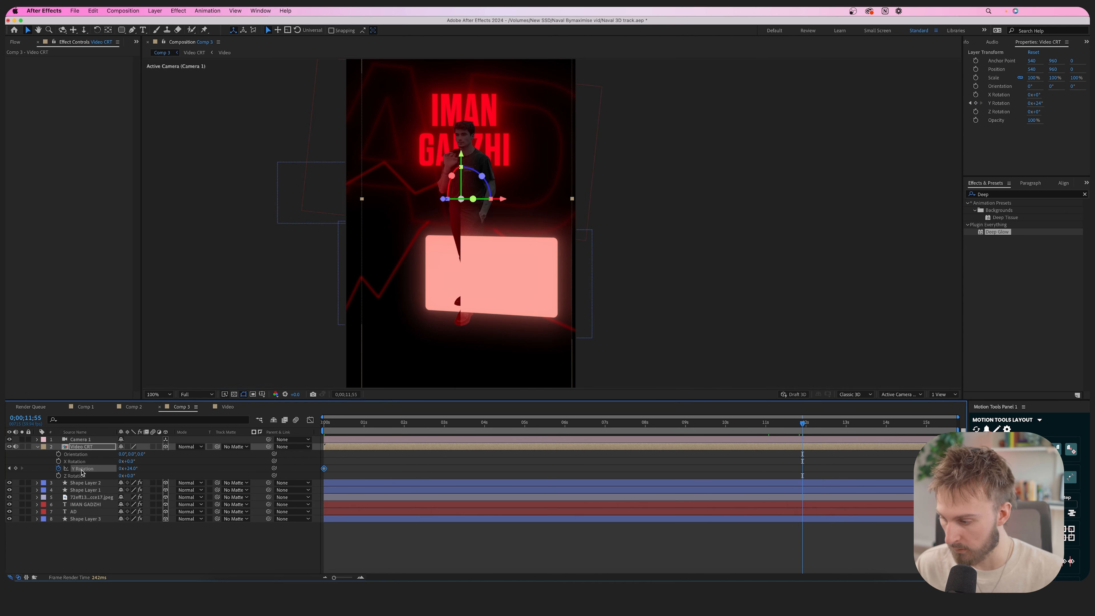
drag(130, 470, 121, 468)
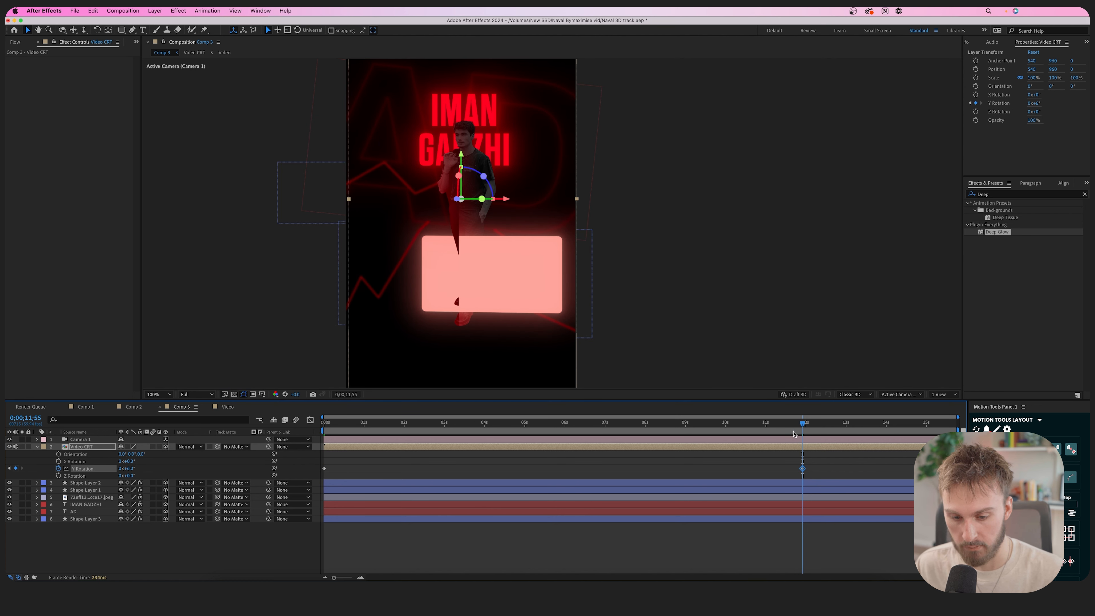
drag(783, 431, 736, 432)
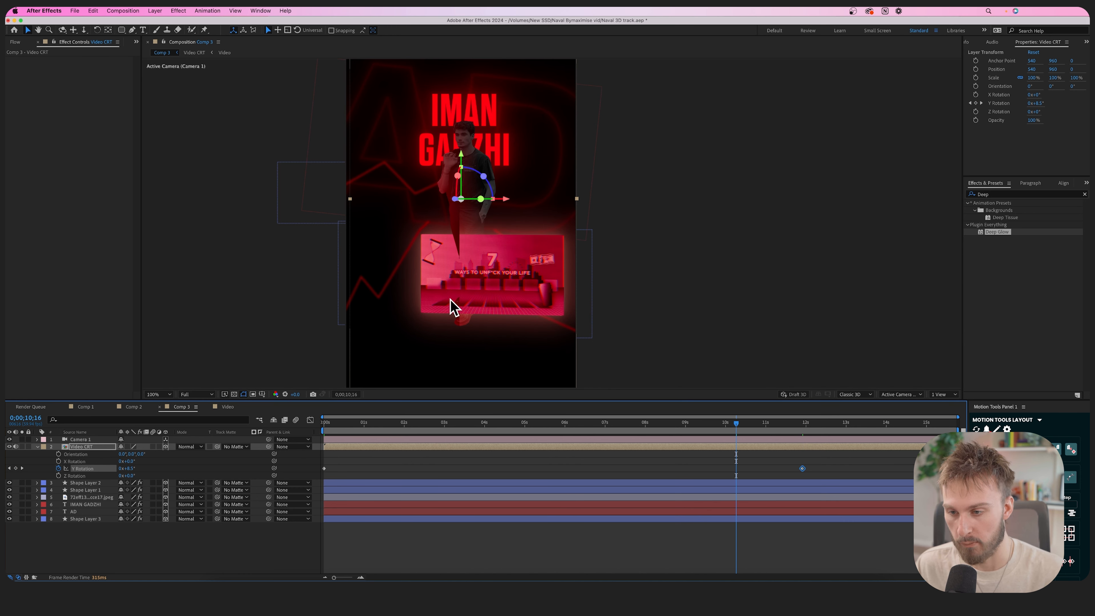
key(Home)
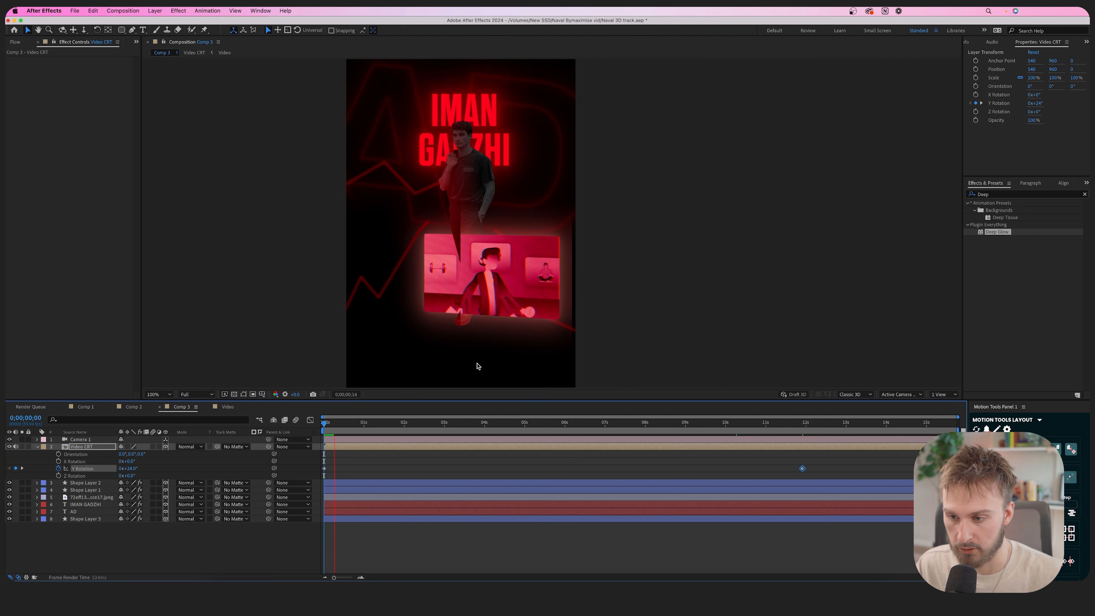
- Stop the preview, show Comp 3 in two views with Right beside Active Camera, and select the Video CRT layer in the Right view
key(space)
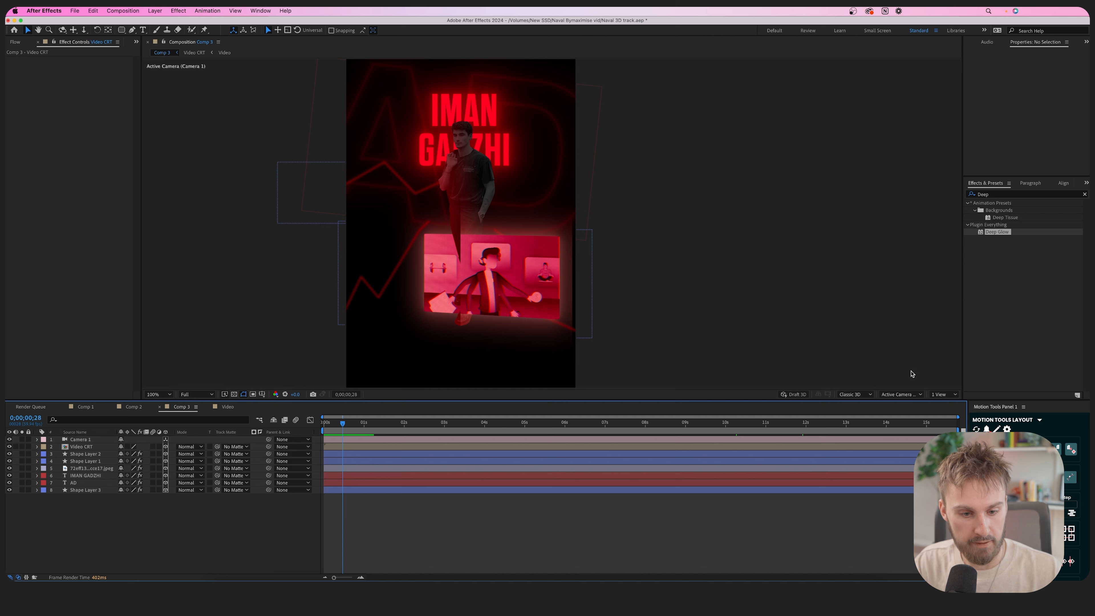
click(941, 395)
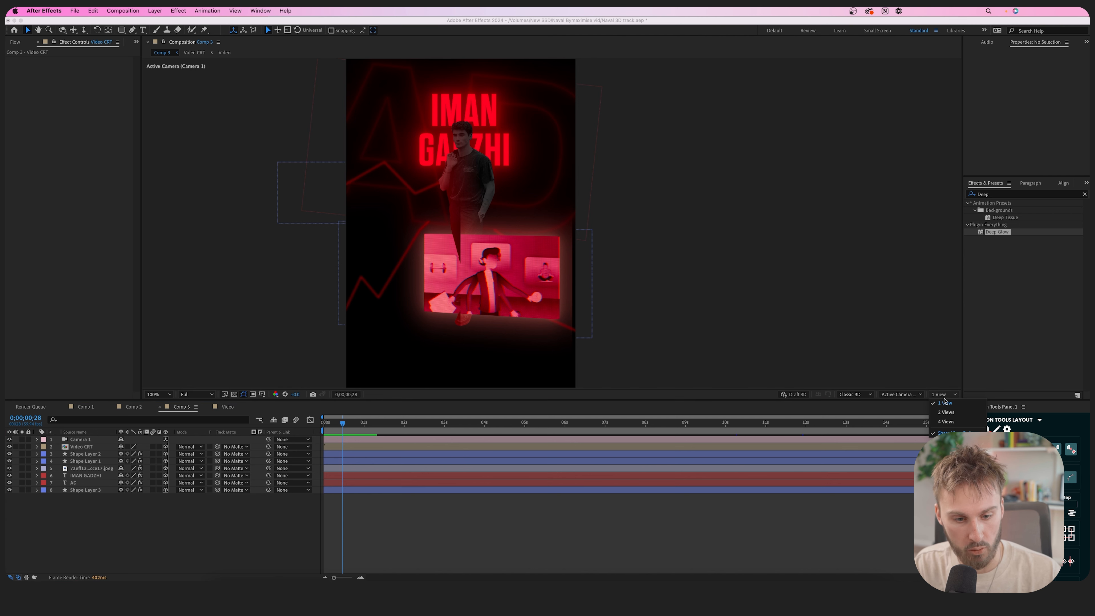
click(945, 412)
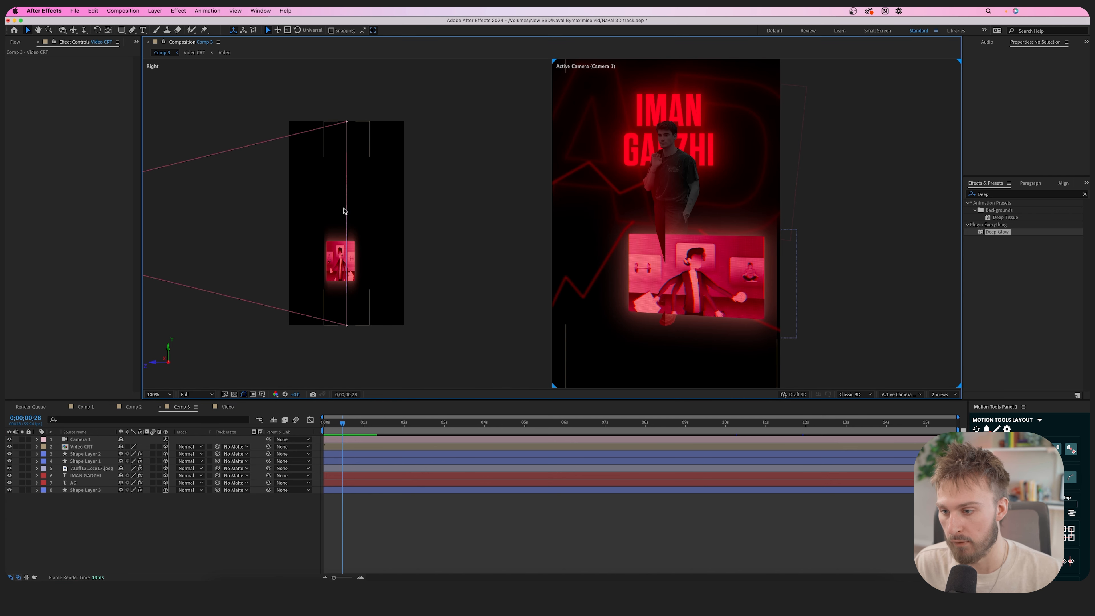
scroll(374, 208, left, 3)
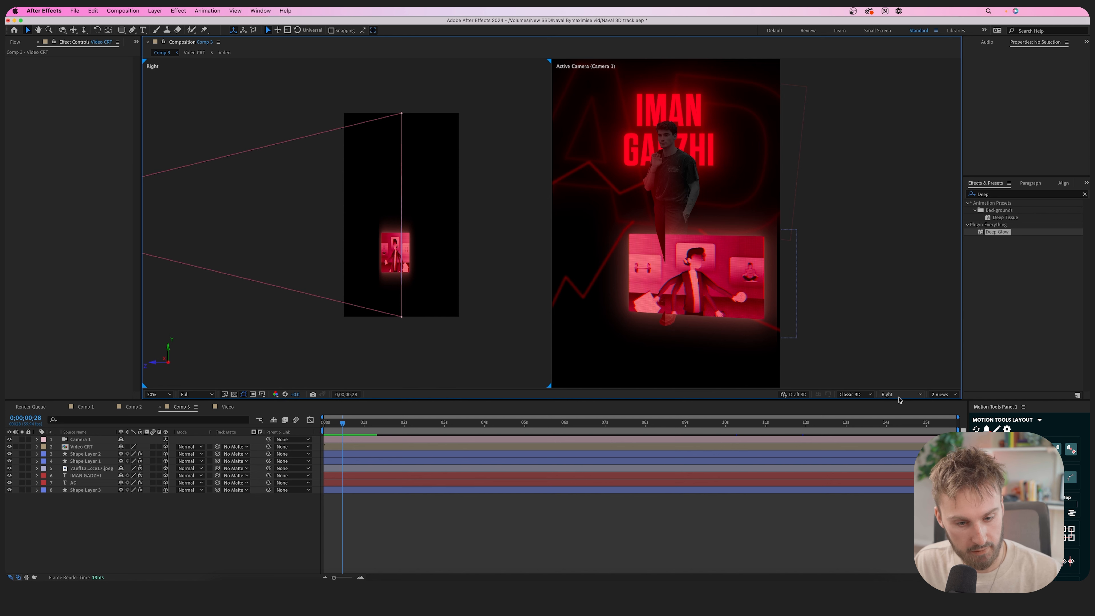
click(395, 258)
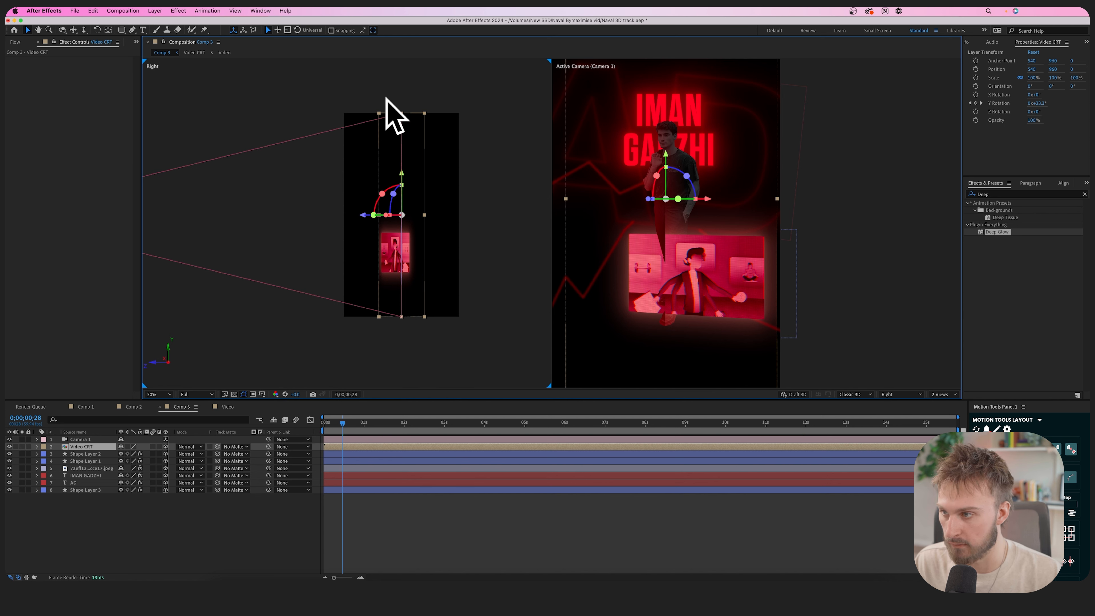
- Examine the 3D view and renderer options, and inspect the camera and layer planes side-on in the Right view
click(901, 394)
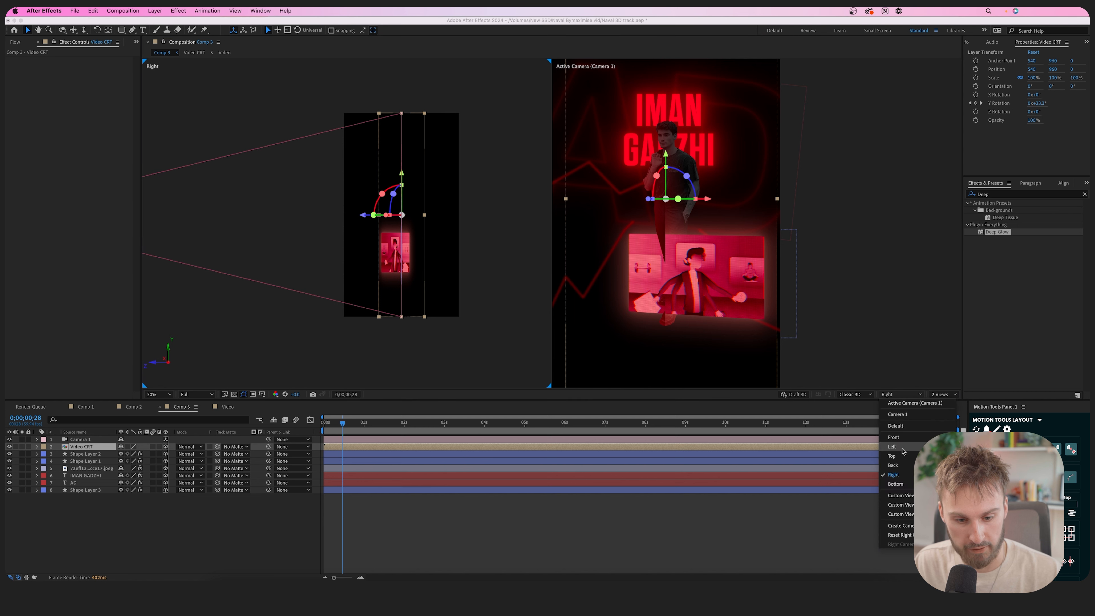
click(603, 356)
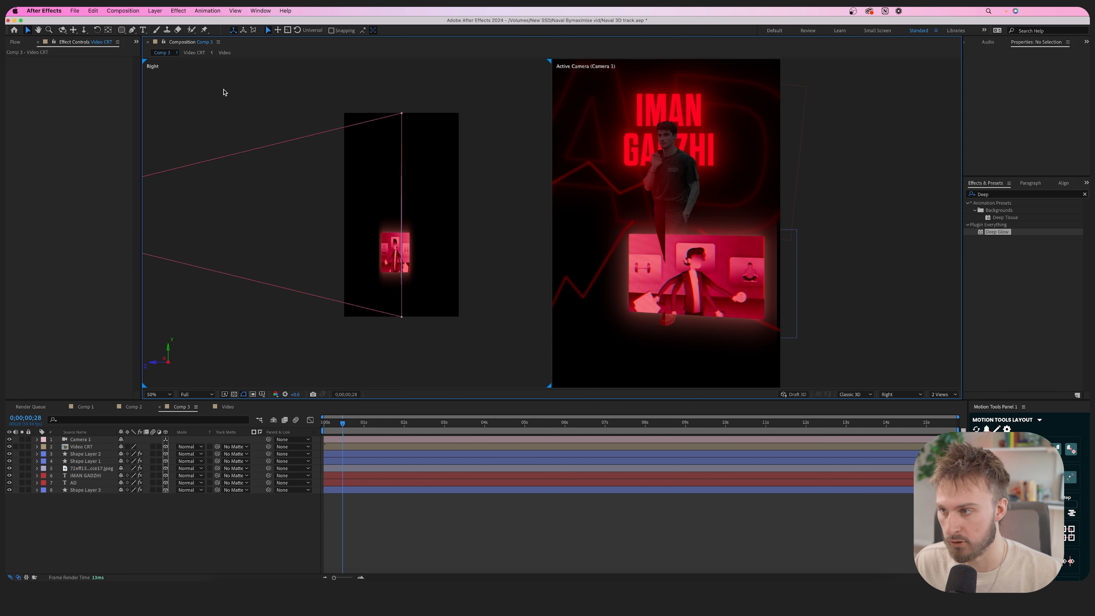
click(201, 91)
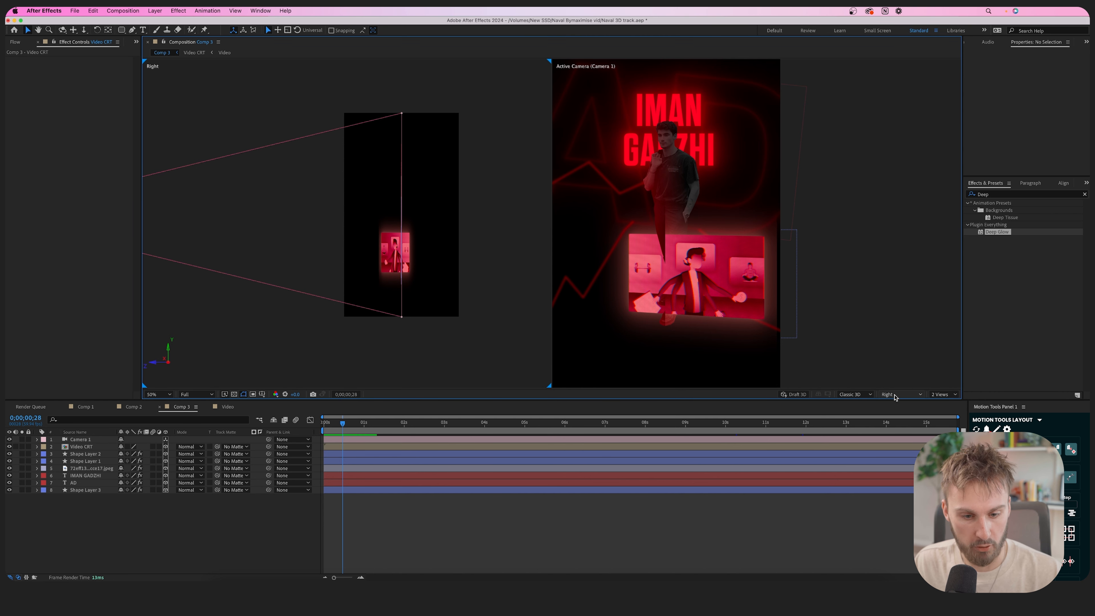
click(893, 395)
click(892, 397)
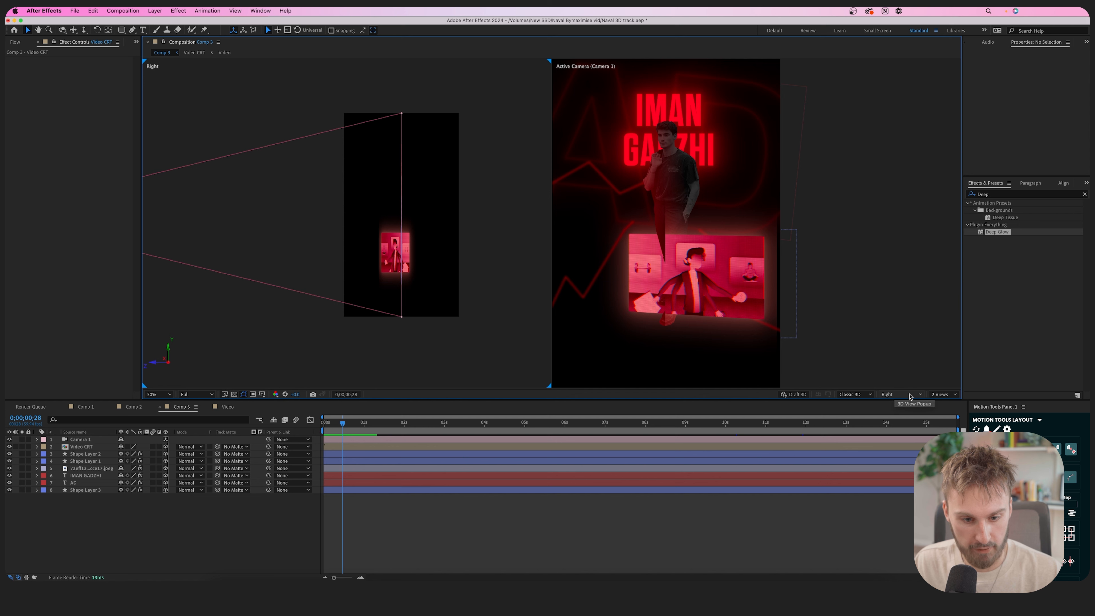
click(910, 395)
click(895, 475)
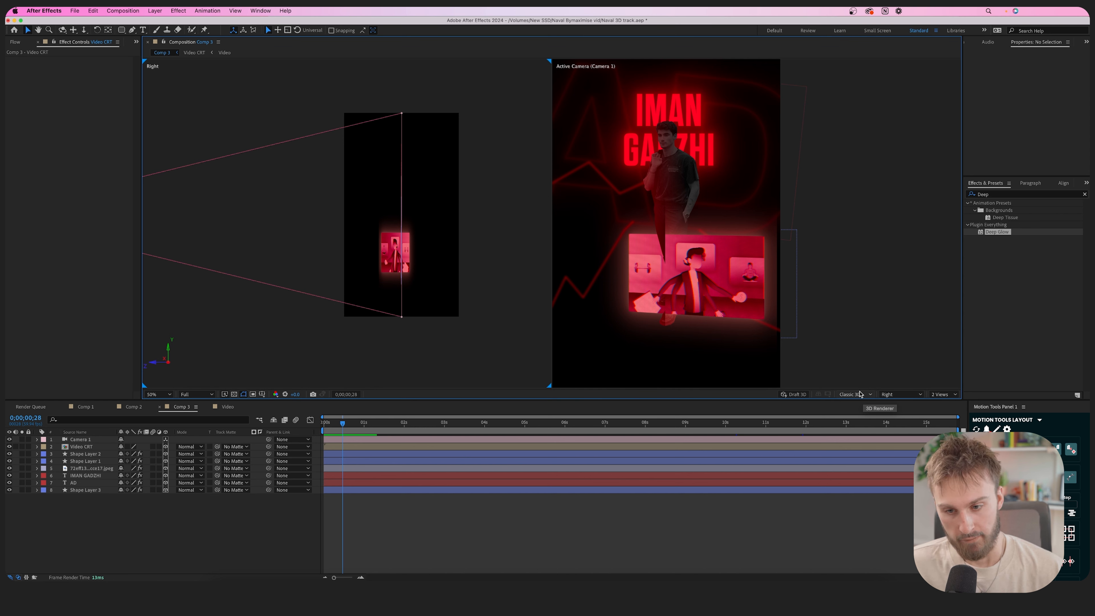
click(861, 393)
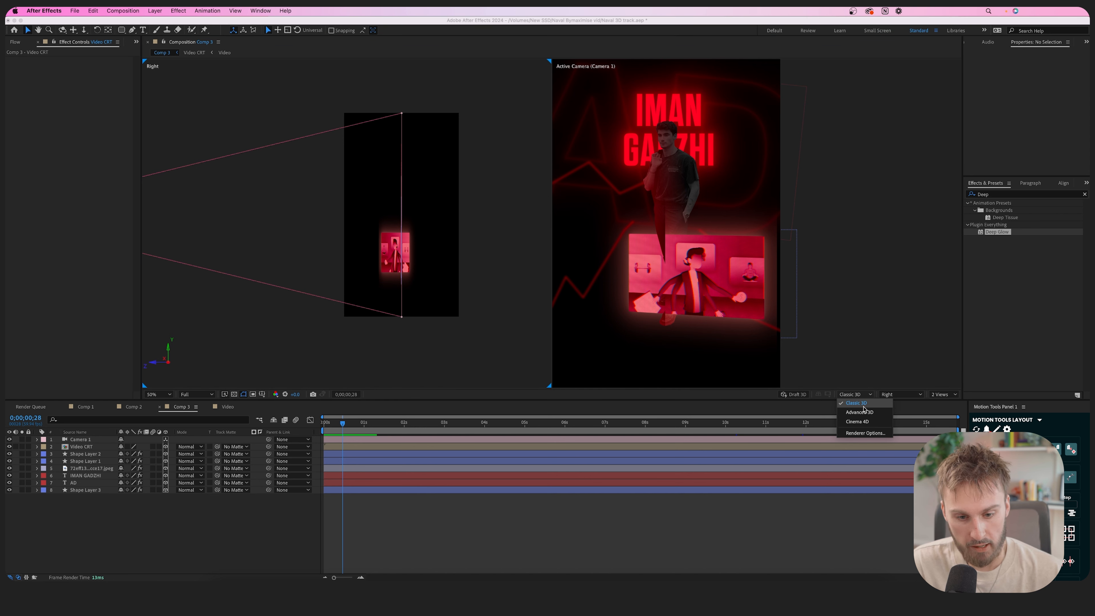
click(867, 359)
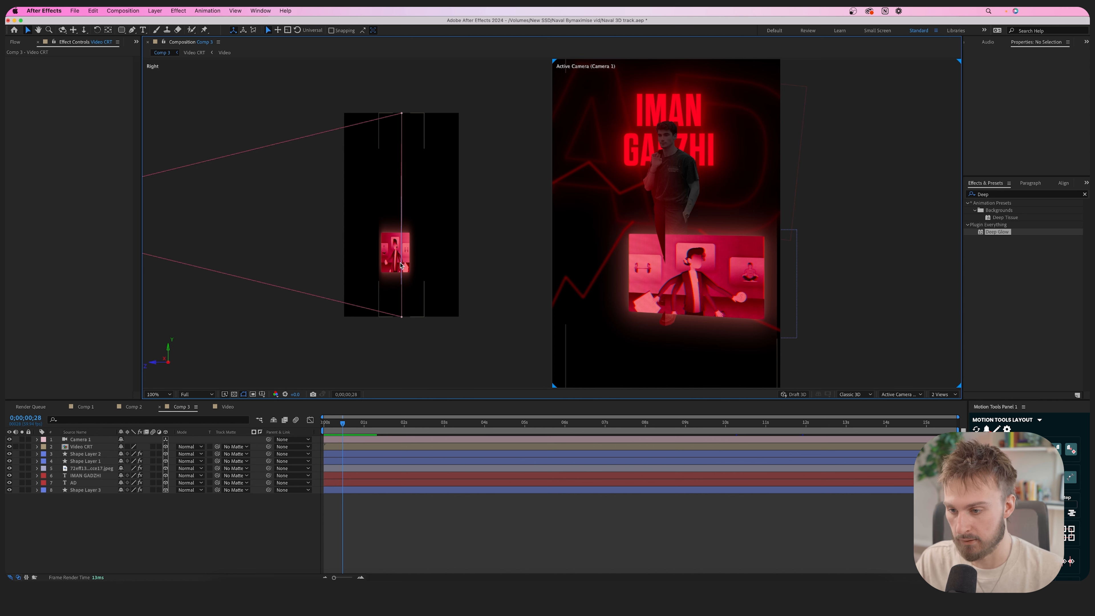
scroll(397, 292, down, 4)
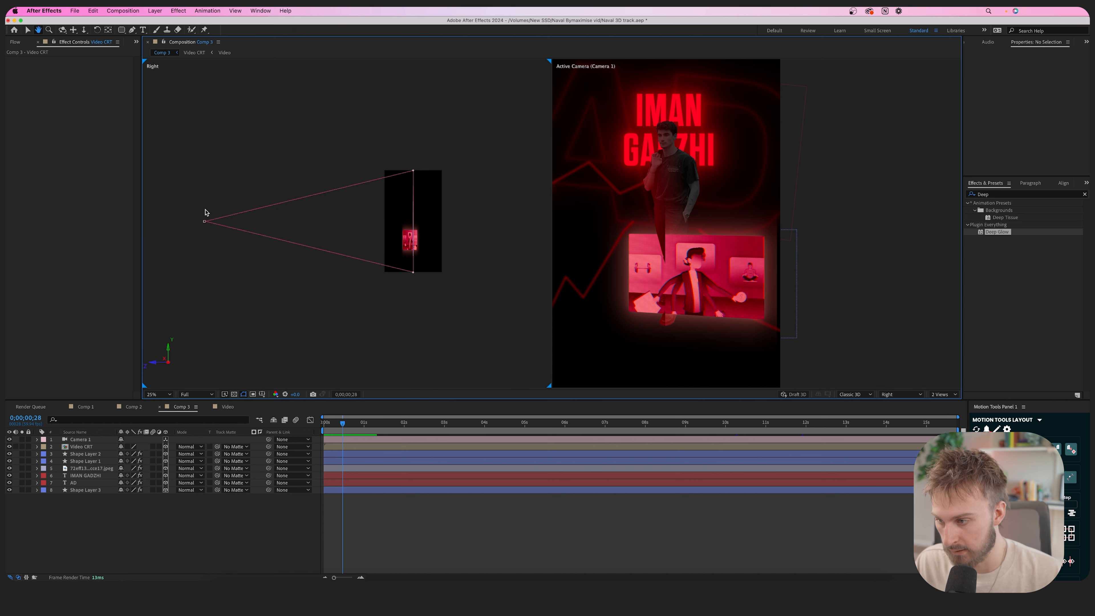
scroll(465, 233, up, 2)
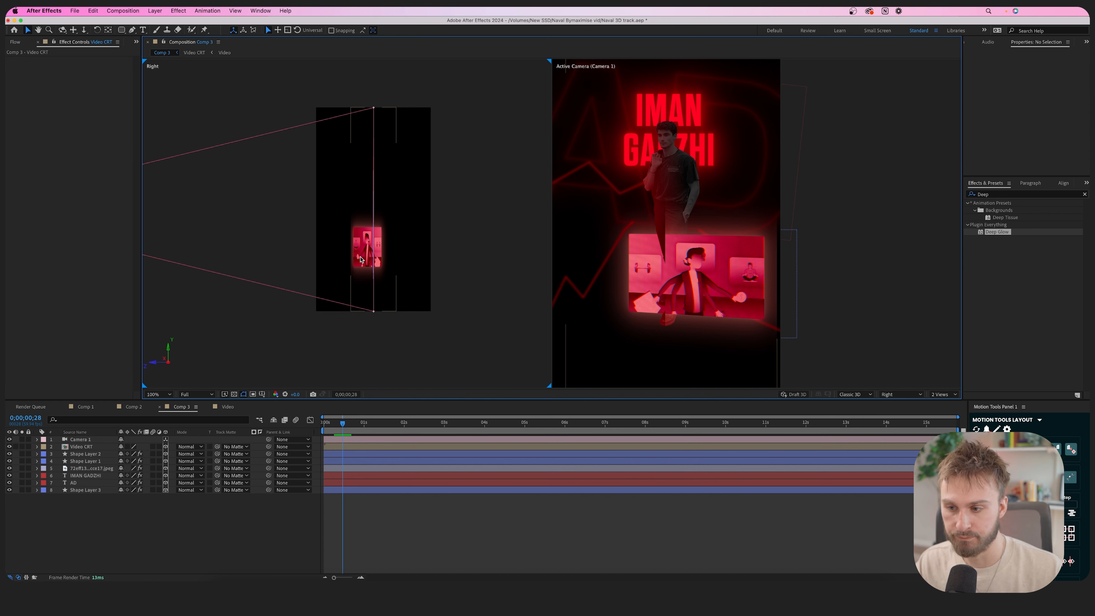
scroll(360, 259, up, 1)
scroll(360, 259, down, 2)
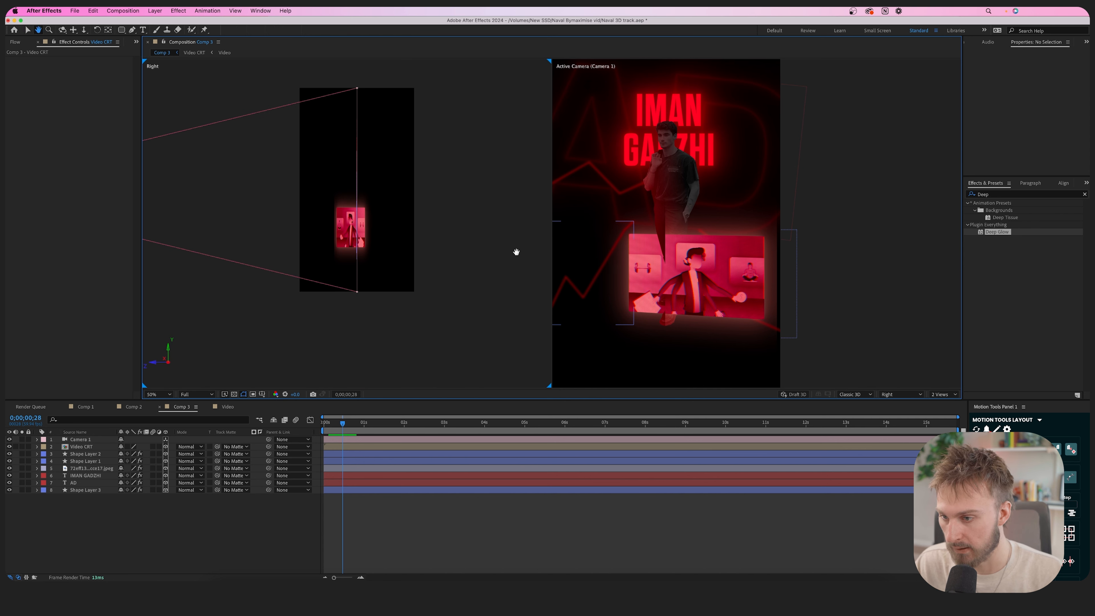
drag(379, 200, 430, 223)
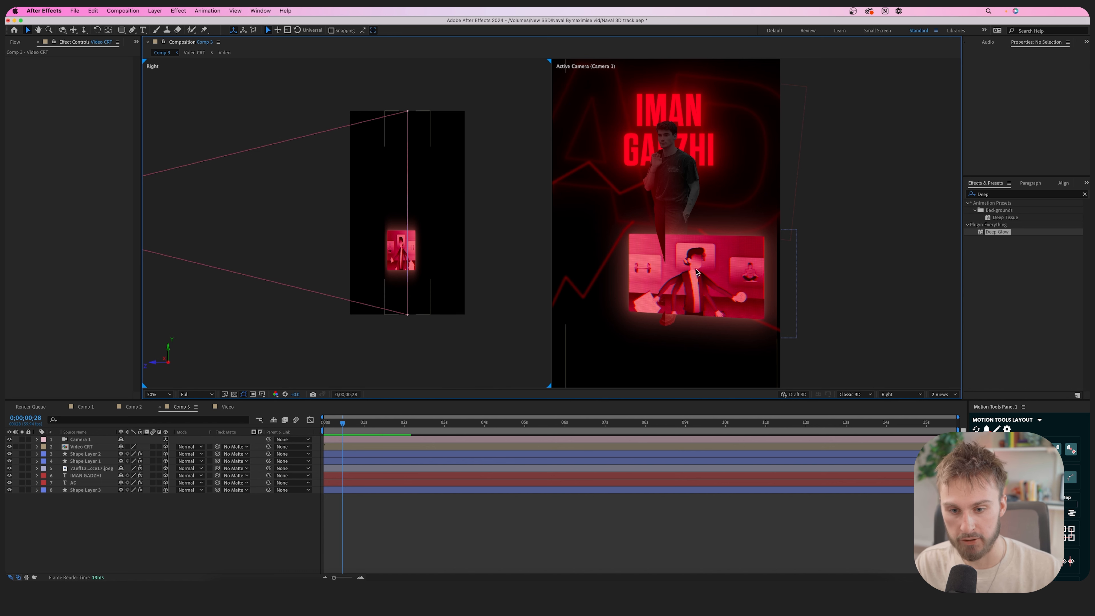
- Push the AD text layer far back from the camera in depth and scale it to 162%
click(370, 484)
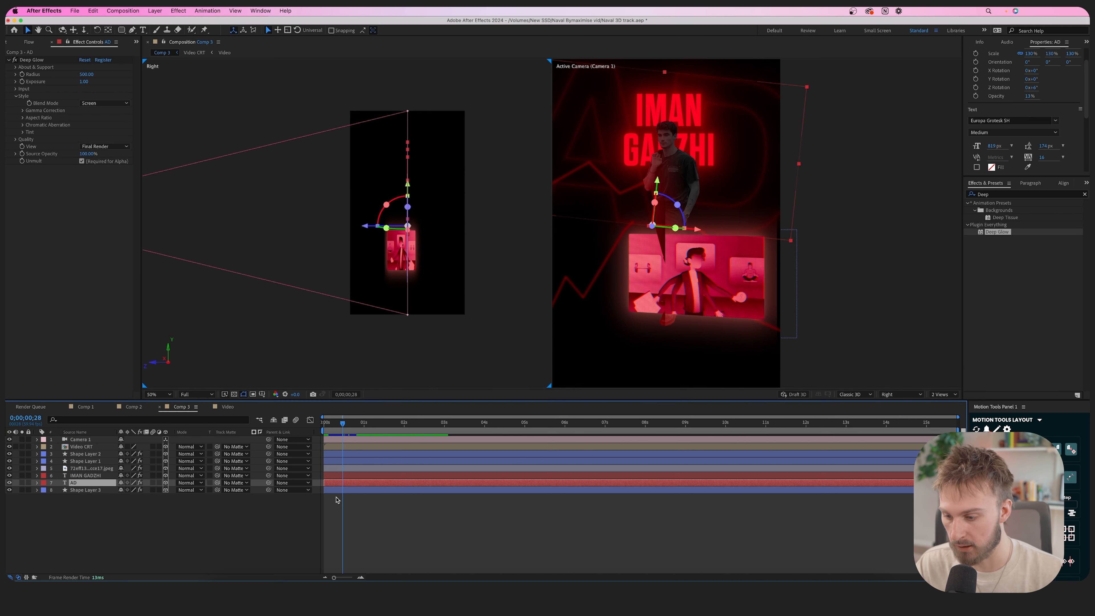
scroll(372, 229, up, 1)
drag(397, 215, 285, 219)
scroll(285, 219, down, 1)
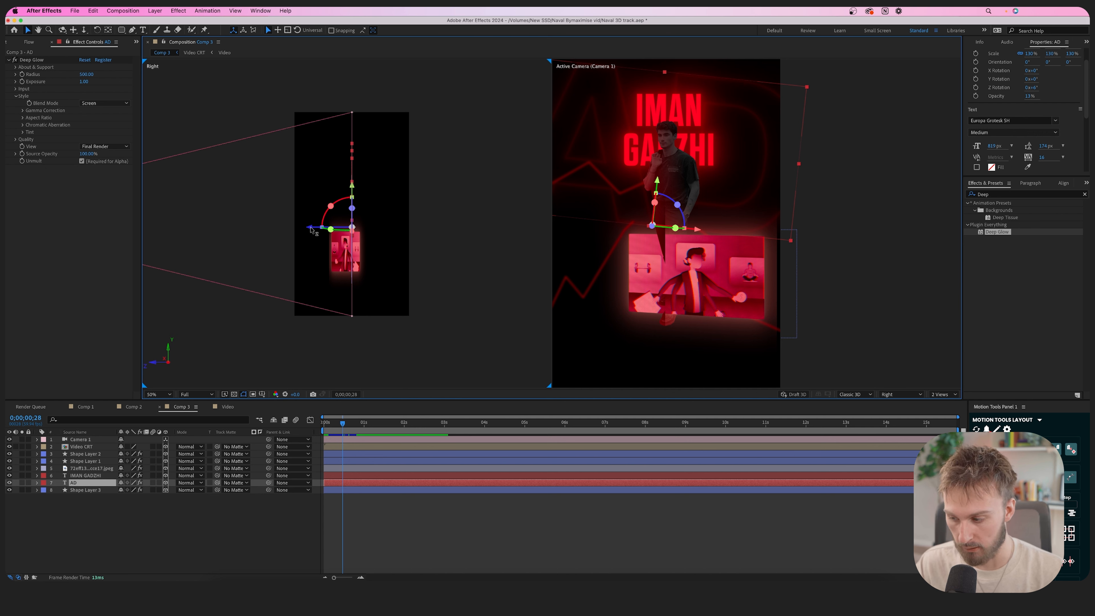
drag(311, 230, 495, 229)
scroll(491, 228, down, 1)
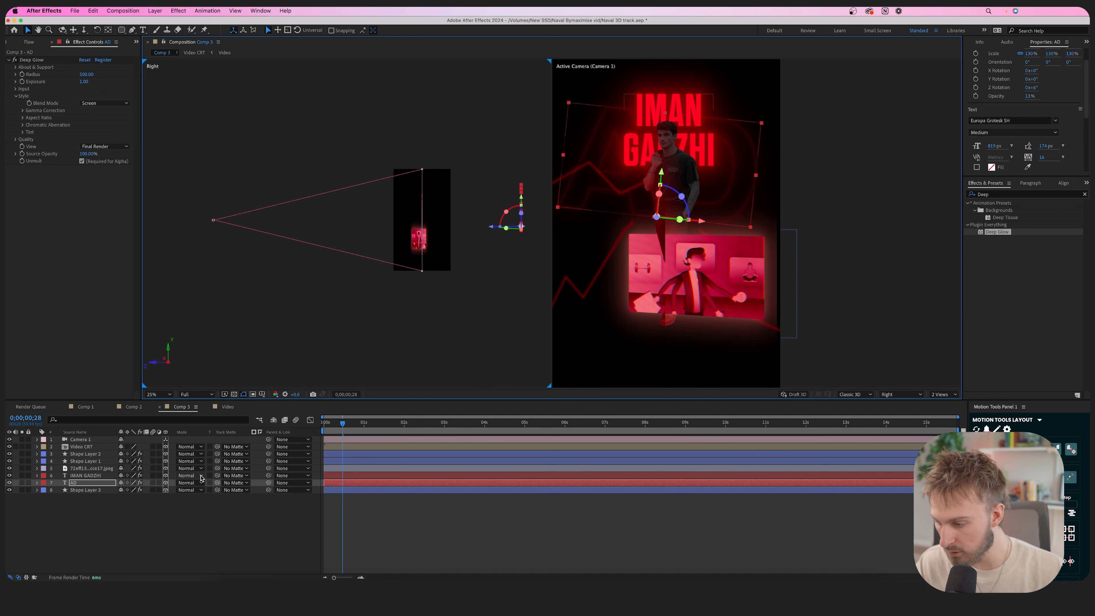
key(s)
drag(131, 491, 142, 490)
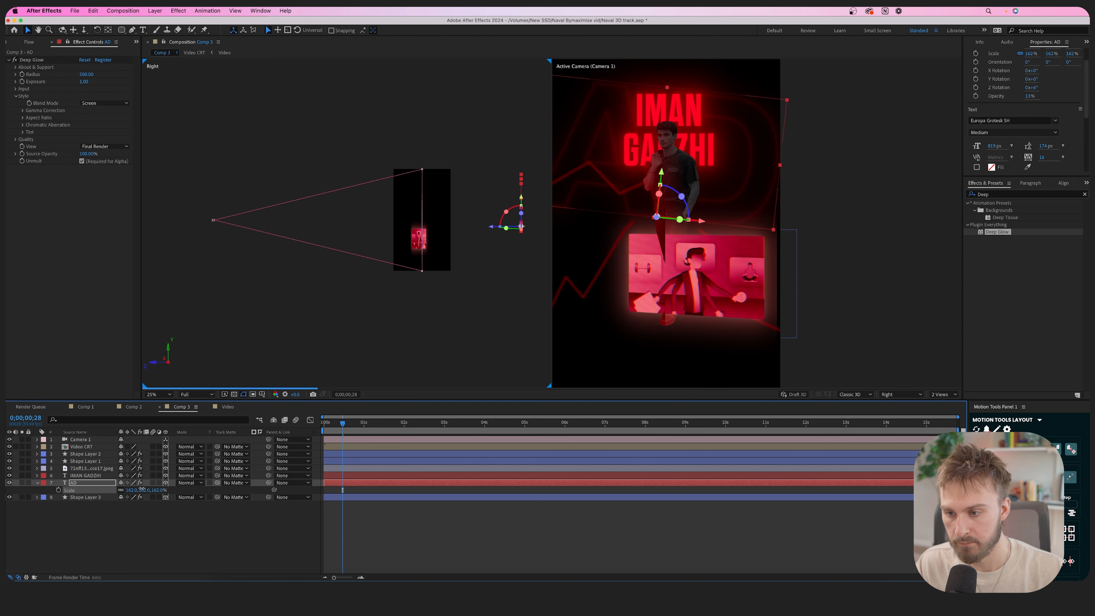
- Move the IMAN GADZHI text layer back in depth, between the man and the AD letters, and scale it to 128%
scroll(389, 224, up, 2)
click(341, 476)
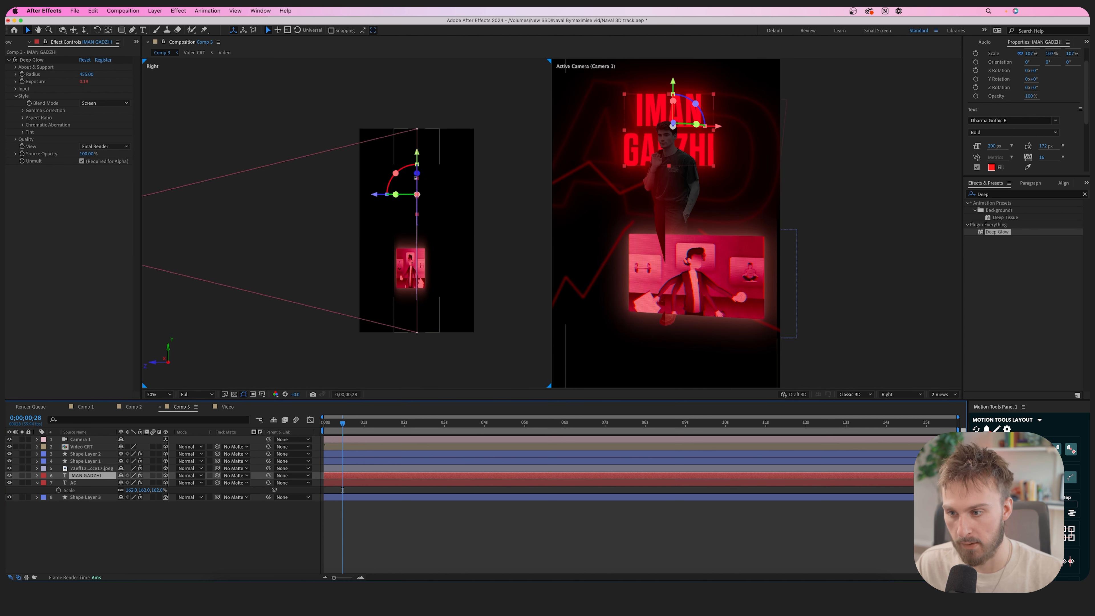
drag(380, 190, 392, 226)
key(v)
key(s)
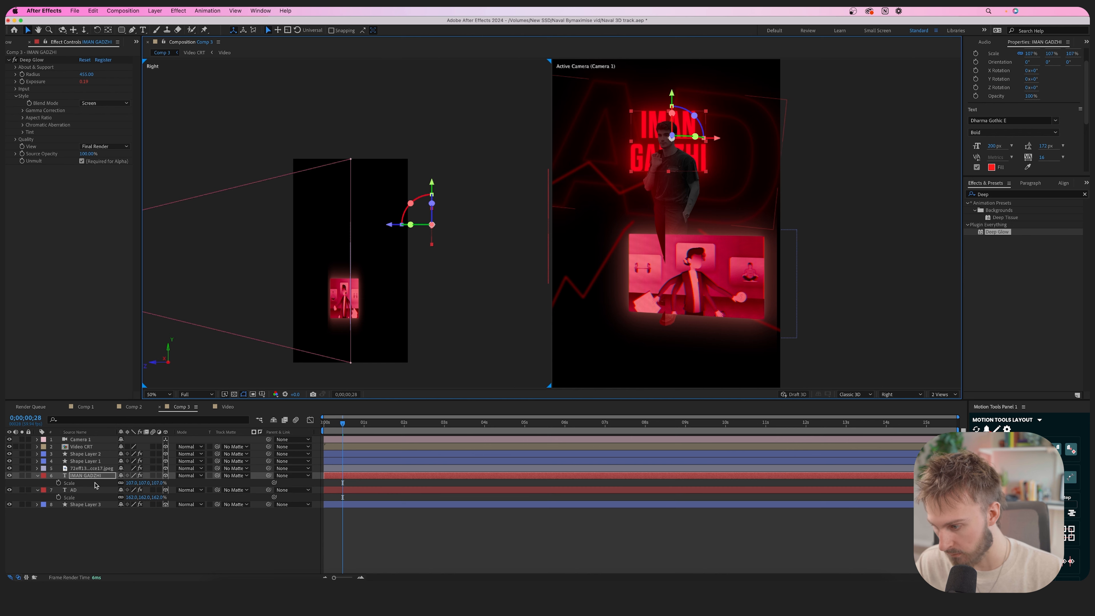
drag(132, 483, 343, 482)
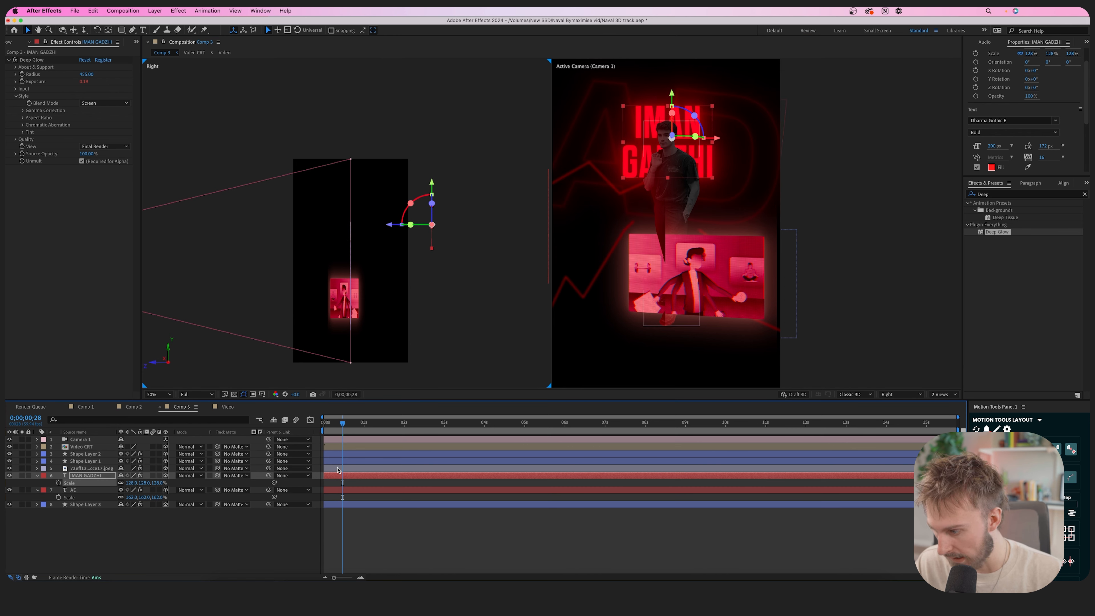
- Move Shape Layer 1 and Shape Layer 2 forward in depth, toward the camera and in front of the inset video
click(338, 468)
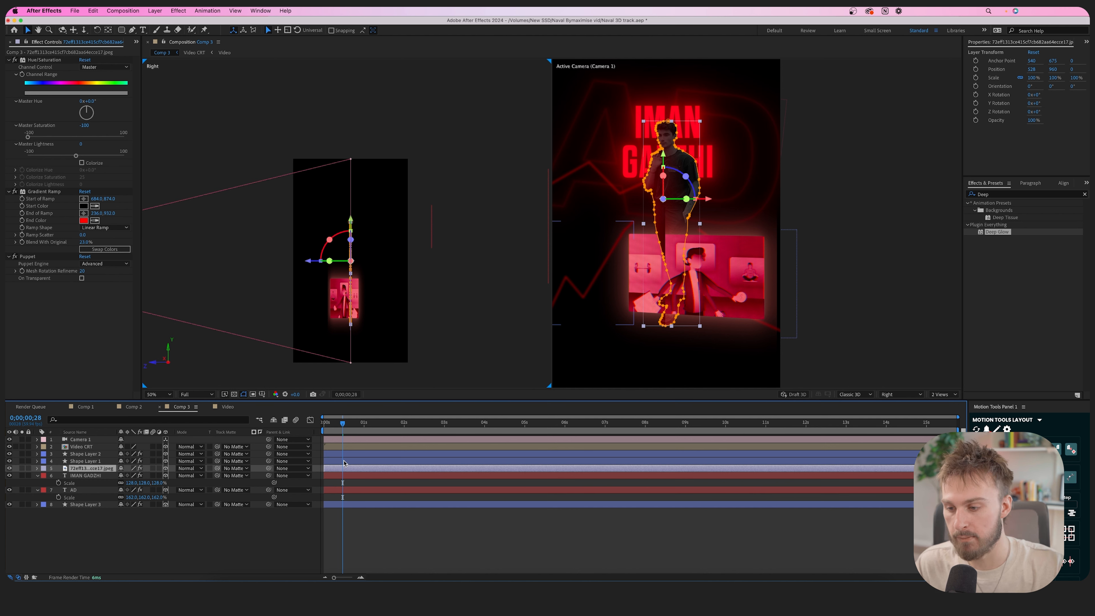
click(344, 461)
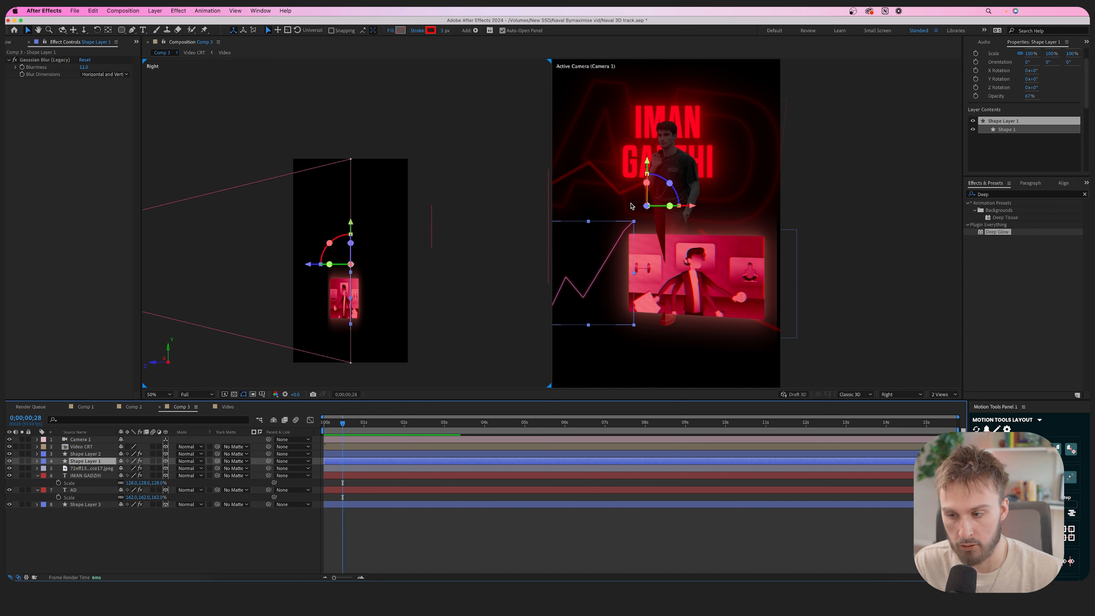
drag(313, 265, 265, 266)
scroll(233, 254, down, 2)
click(86, 454)
scroll(348, 223, up, 2)
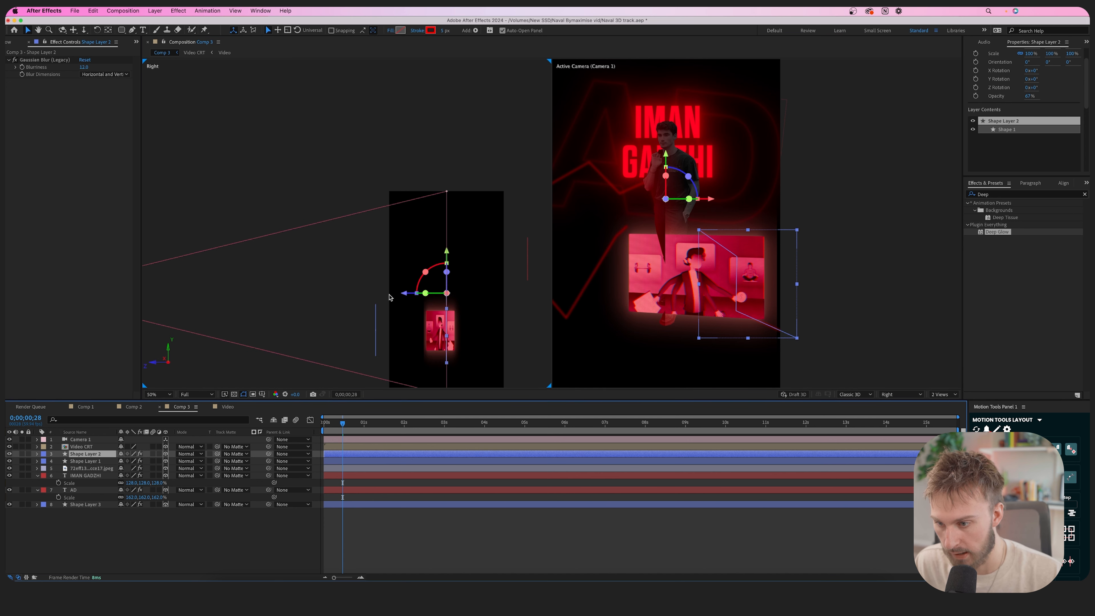
drag(404, 294, 449, 288)
- Place Shape Layer 3 slightly behind the man in depth and set its Y Rotation to 38°
click(337, 504)
key(r)
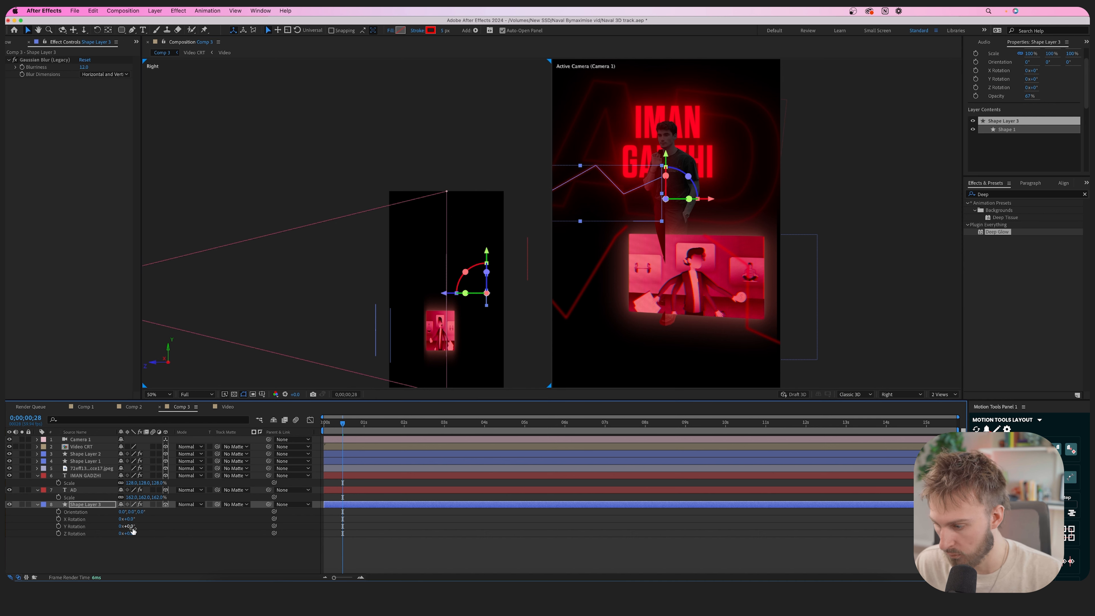
drag(127, 526, 144, 525)
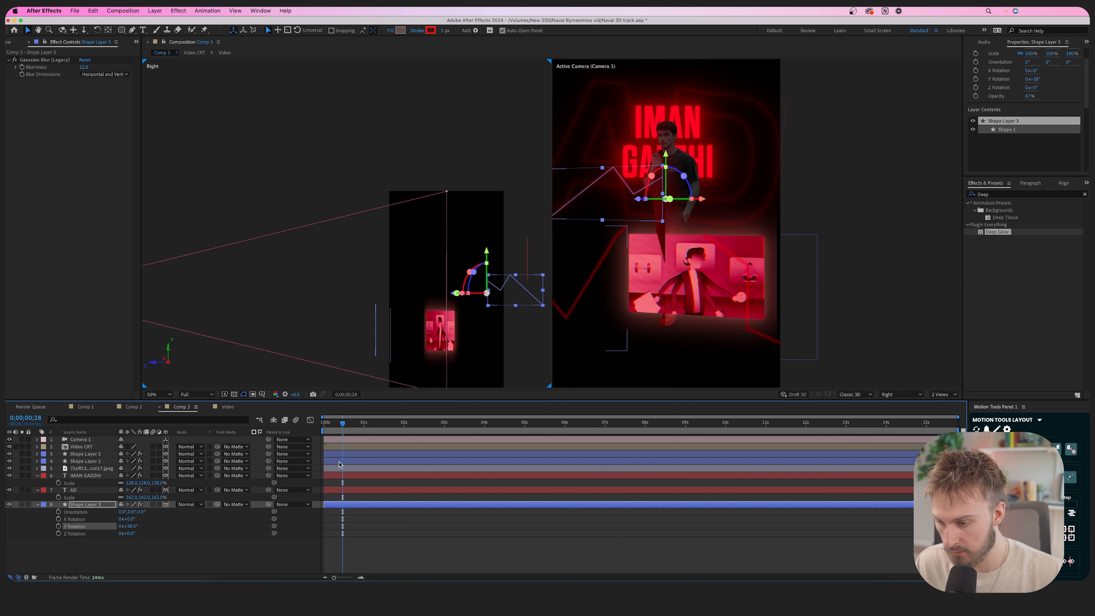
- Set the Y Rotation of Shape Layer 1 to 33° and of Shape Layer 2 to 50°
click(340, 462)
key(r)
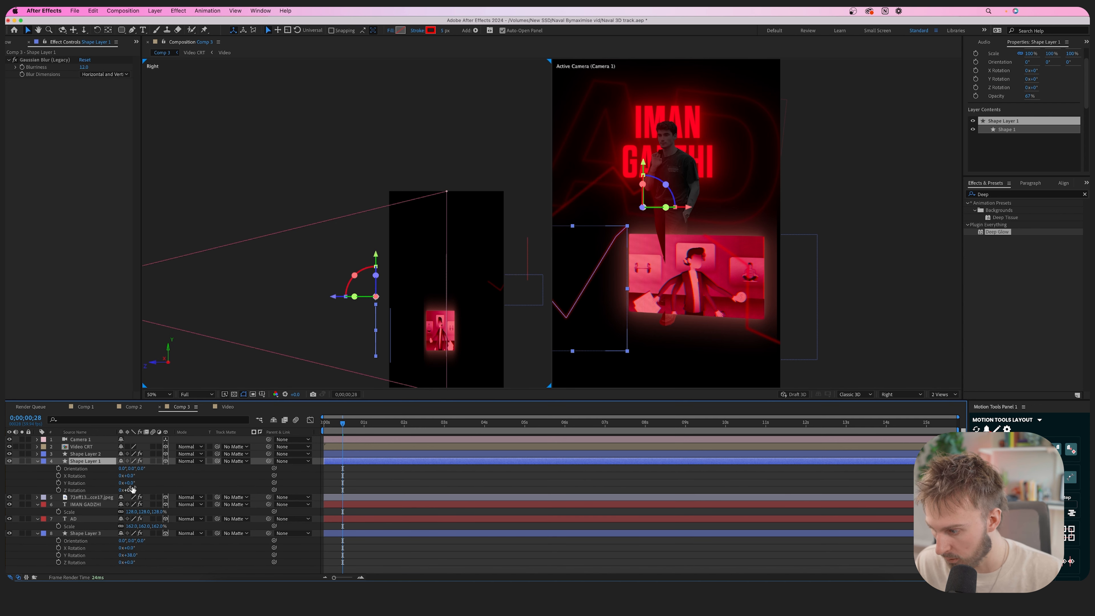
drag(127, 483, 138, 478)
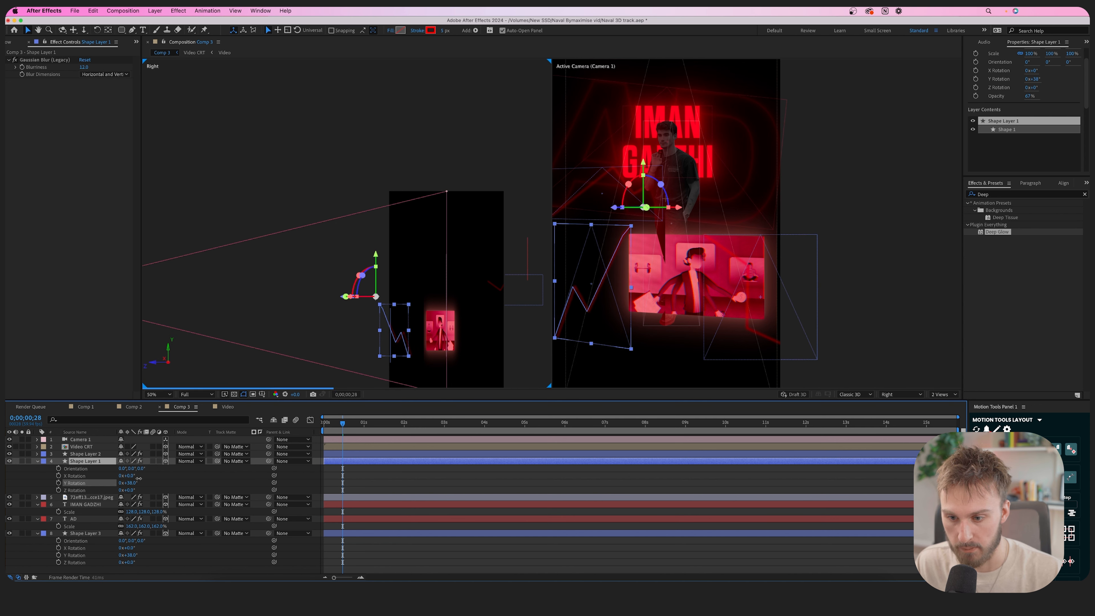
click(340, 455)
key(r)
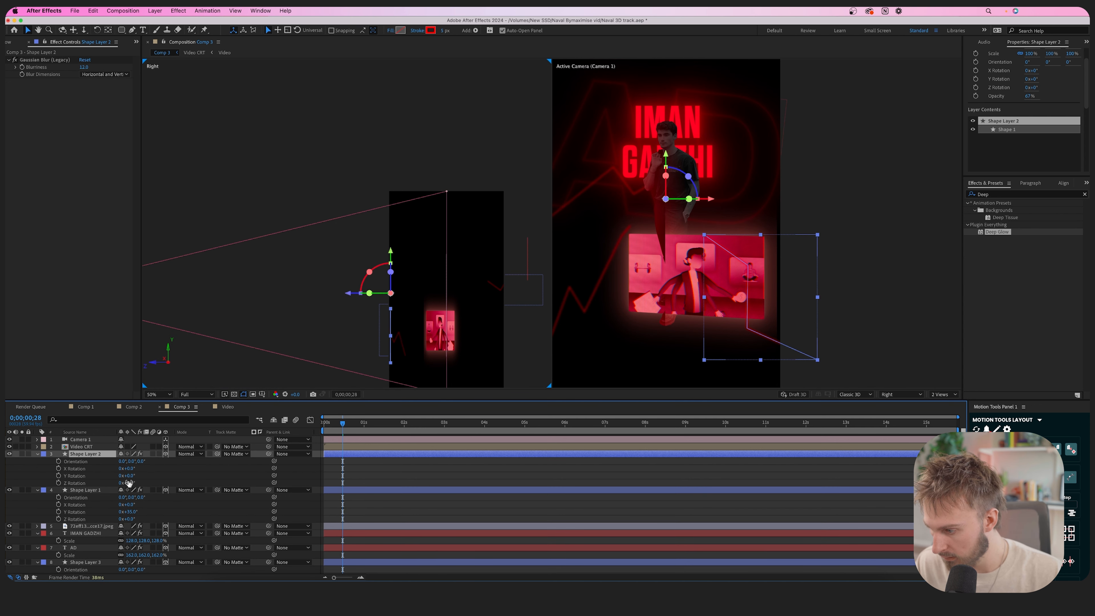
drag(129, 475, 148, 476)
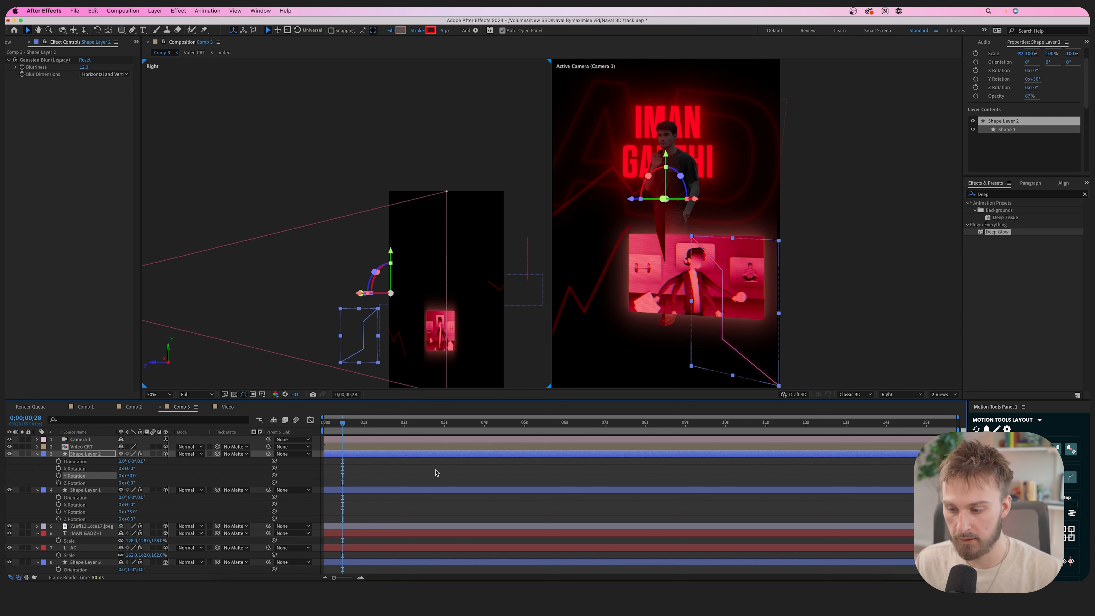
- Collapse the properties of all layers and select the Video CRT layer
key(super+a)
key(p)
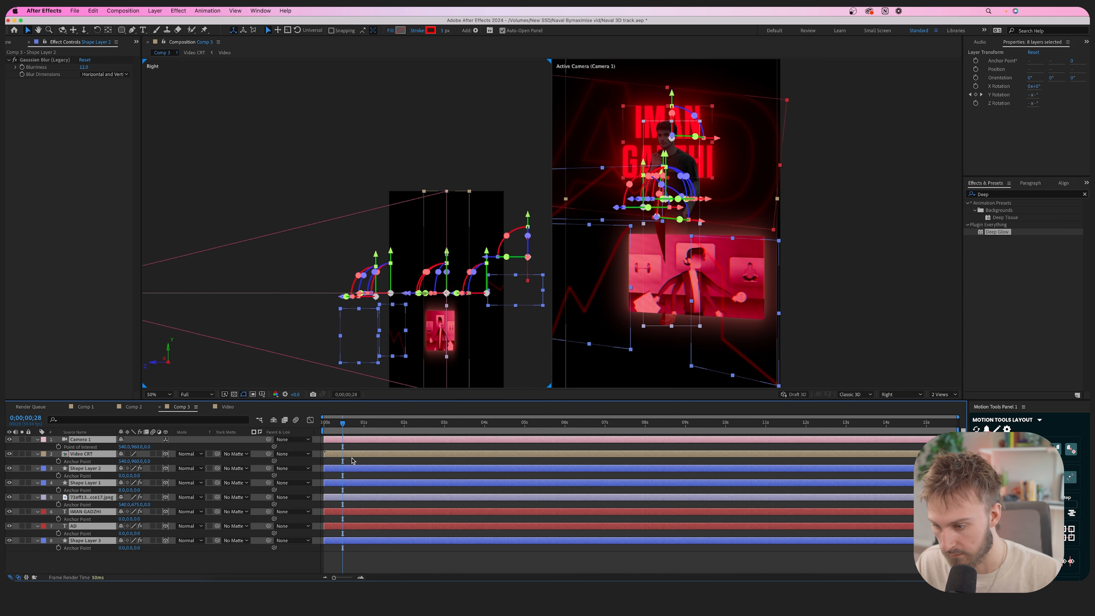
key(p)
click(342, 447)
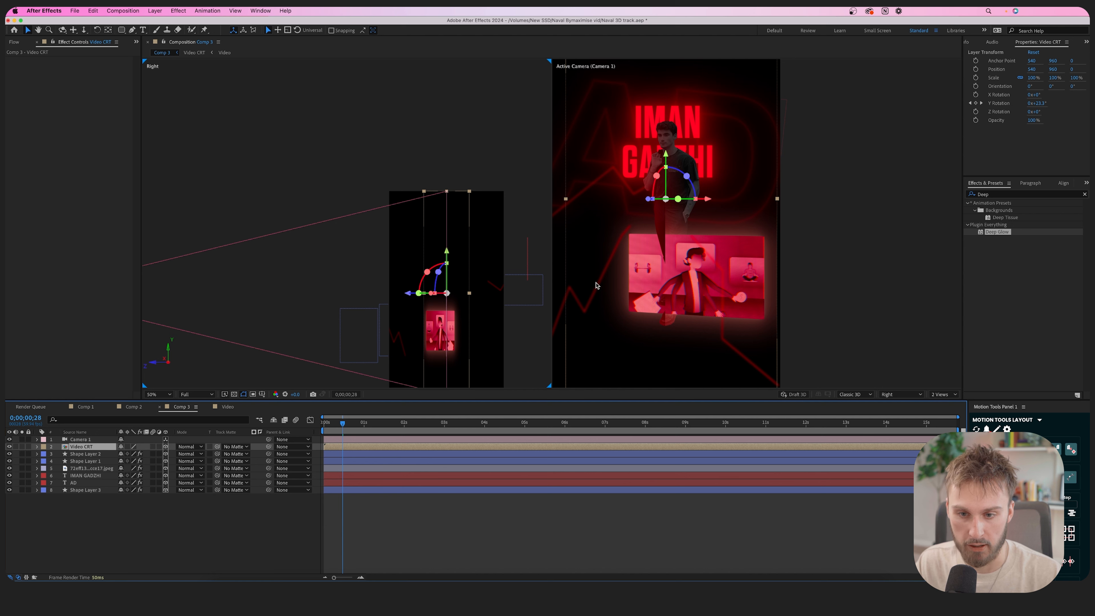
scroll(603, 285, down, 1)
mouse_move(668, 271)
mouse_down()
mouse_move(562, 279)
mouse_move(655, 271)
mouse_up()
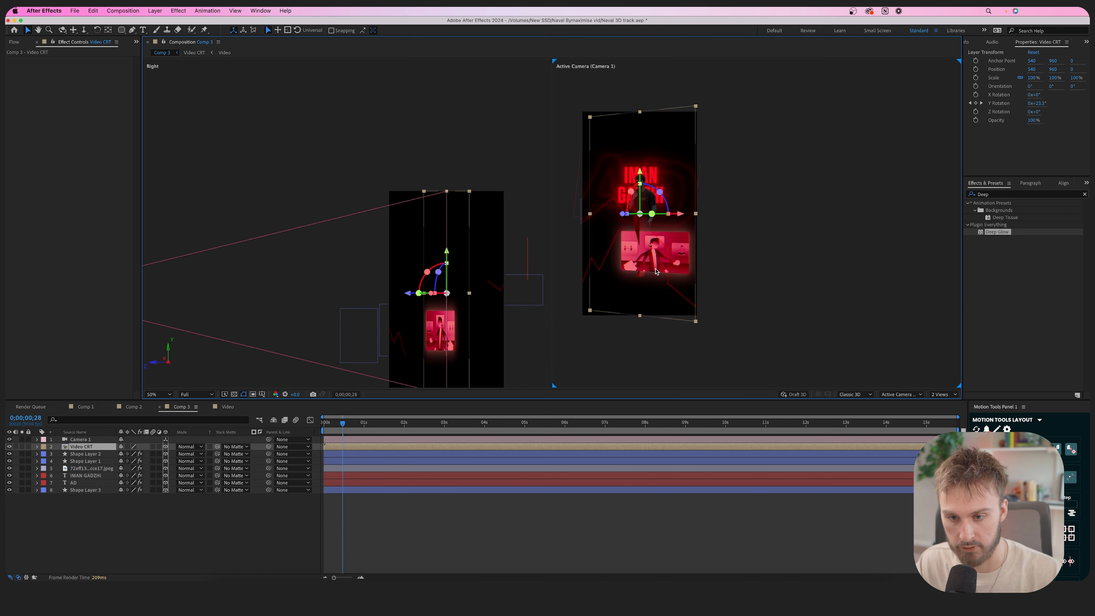
- Move the Video CRT layer forward in depth toward the camera, to about 447, 842, -1940, keeping it within the camera frame
drag(423, 295, 242, 257)
mouse_move(660, 245)
mouse_down()
mouse_move(559, 255)
mouse_move(676, 254)
mouse_up()
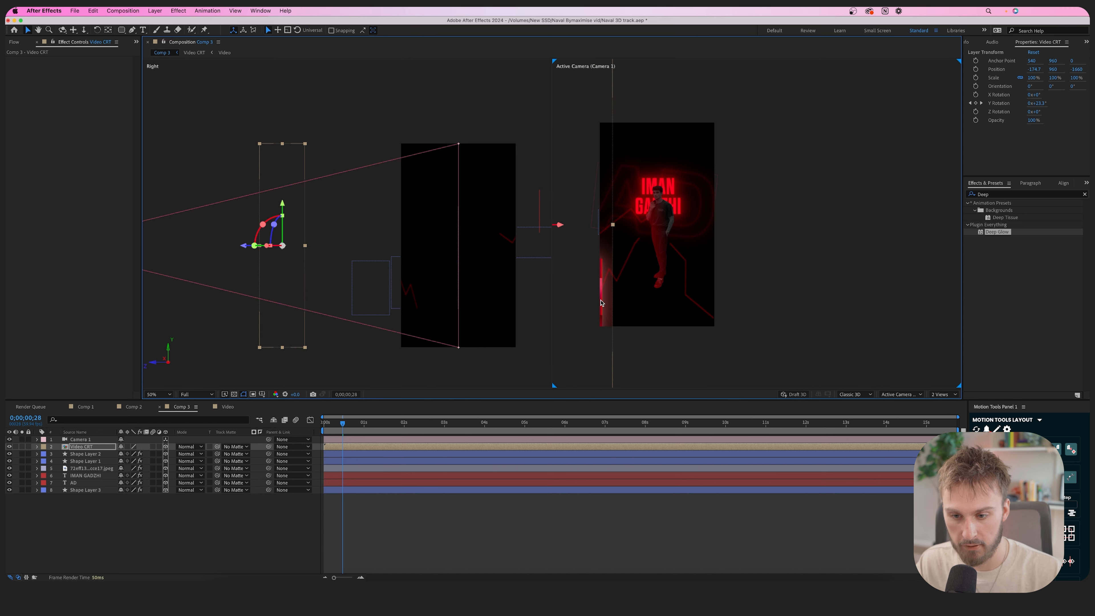
drag(603, 302, 711, 294)
drag(630, 290, 658, 276)
drag(238, 238, 292, 228)
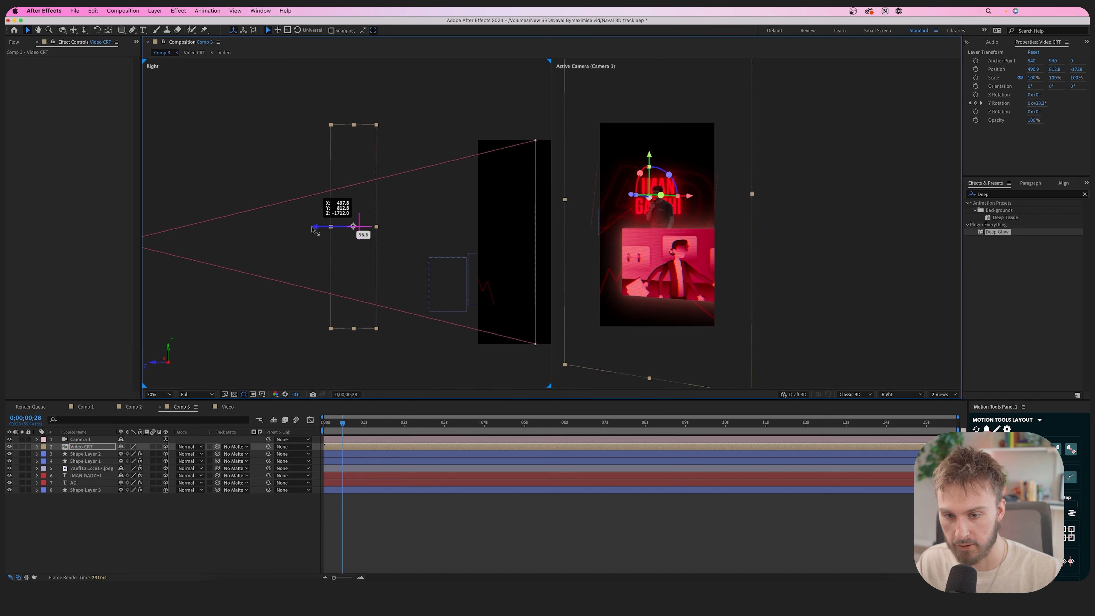
drag(609, 219, 619, 226)
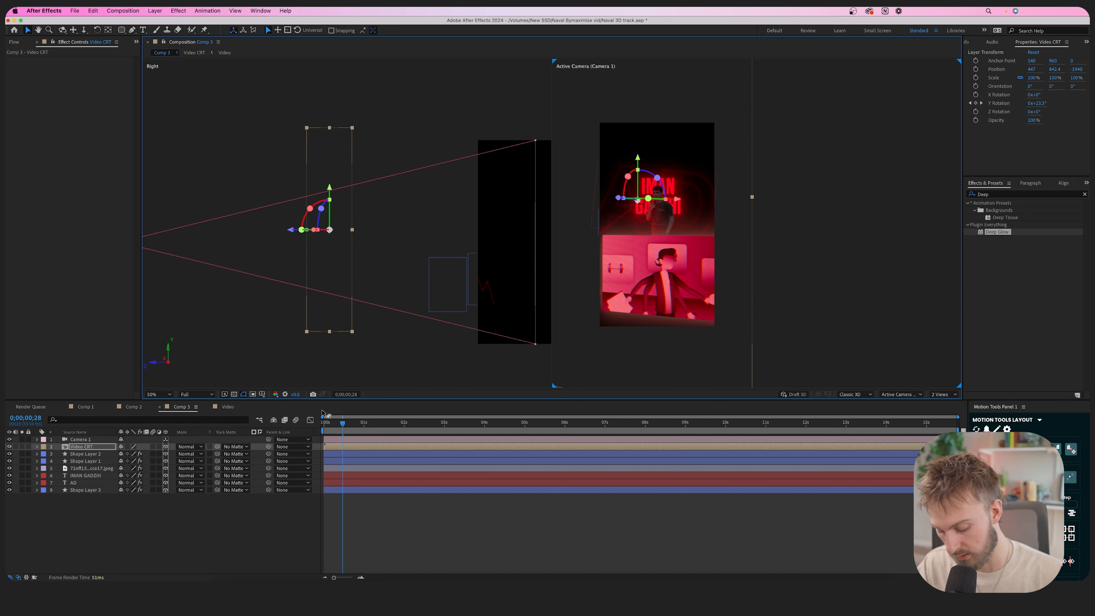
- Scale the Video CRT layer to 57% and shift it sideways over the man's legs in the camera frame
key(s)
drag(137, 454, 113, 455)
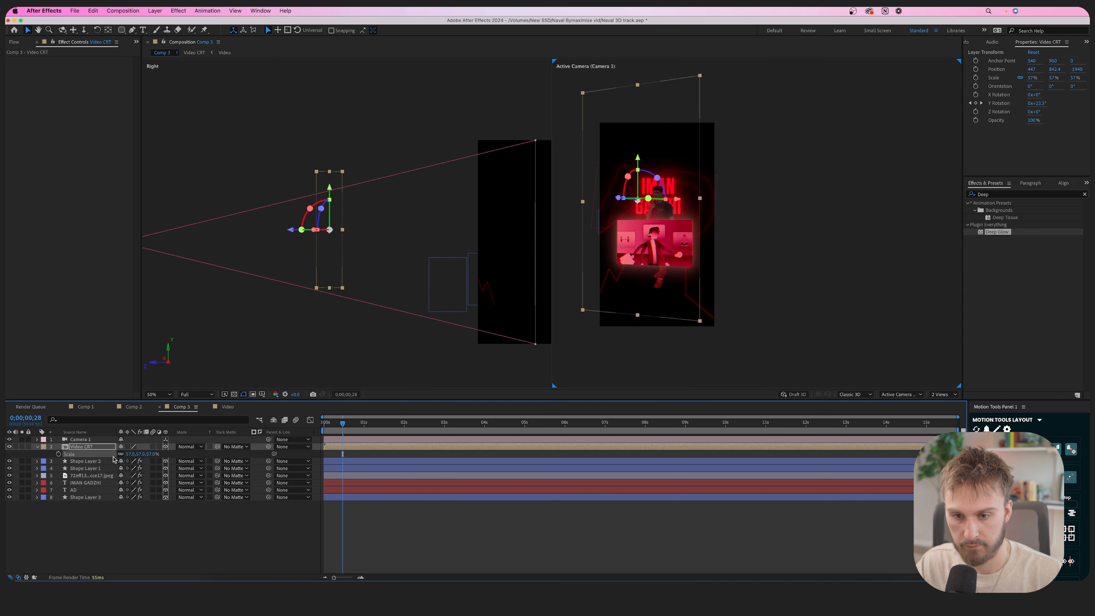
drag(603, 264, 667, 264)
- Switch the composition to a single Active Camera view and preview the scene
click(677, 526)
key(space)
drag(491, 290, 390, 292)
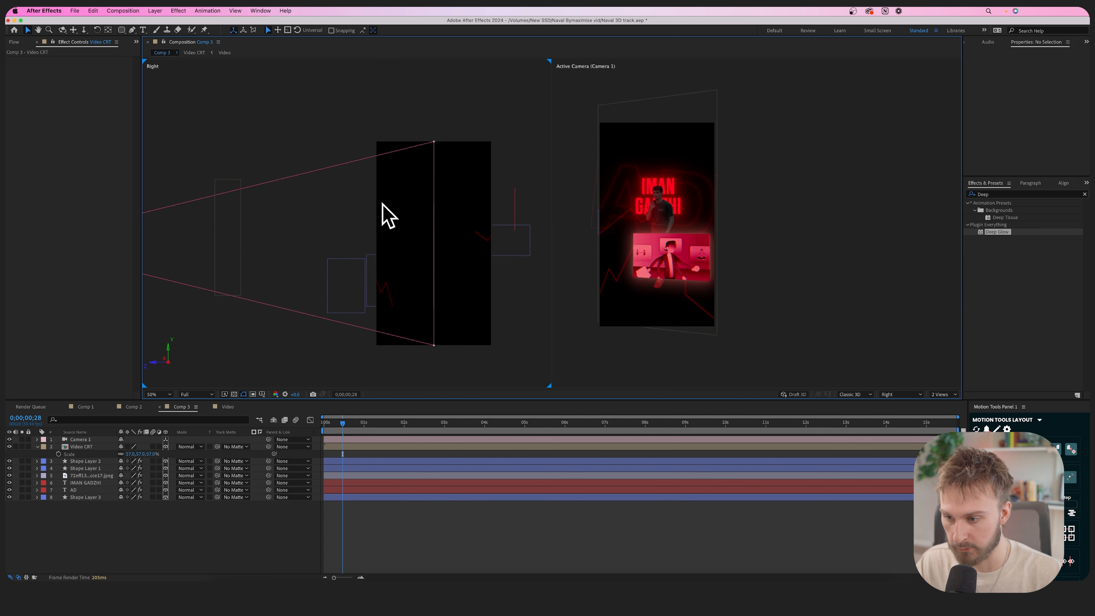
click(952, 395)
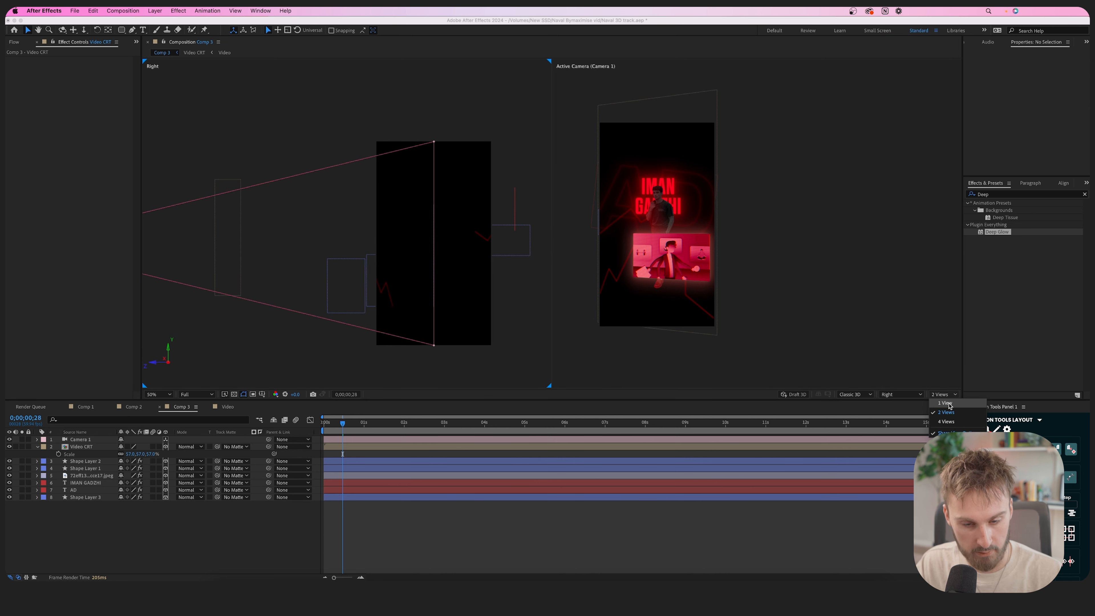
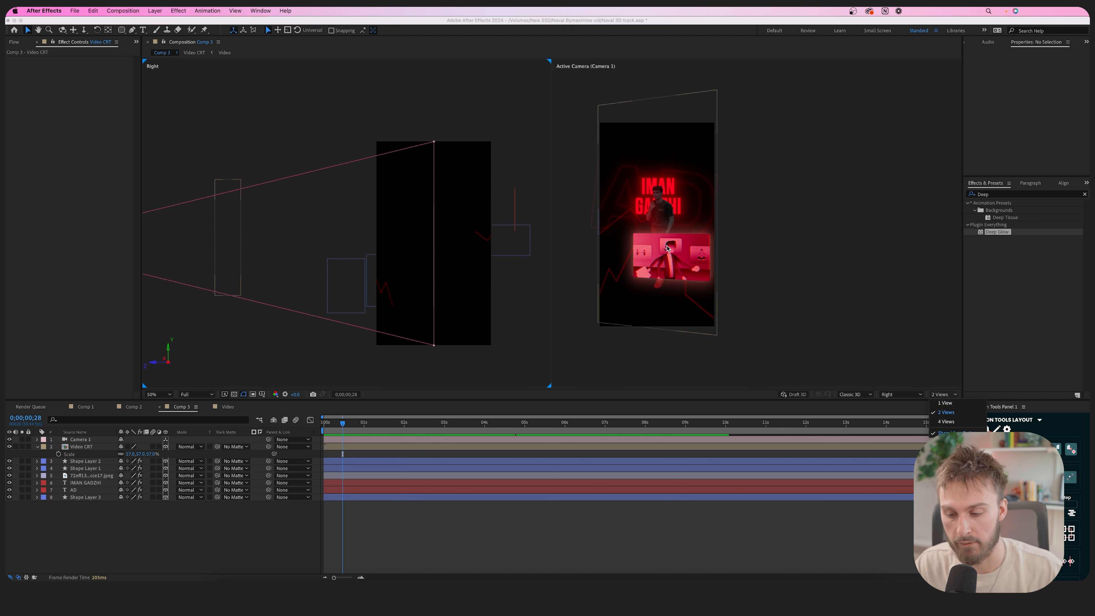
click(945, 404)
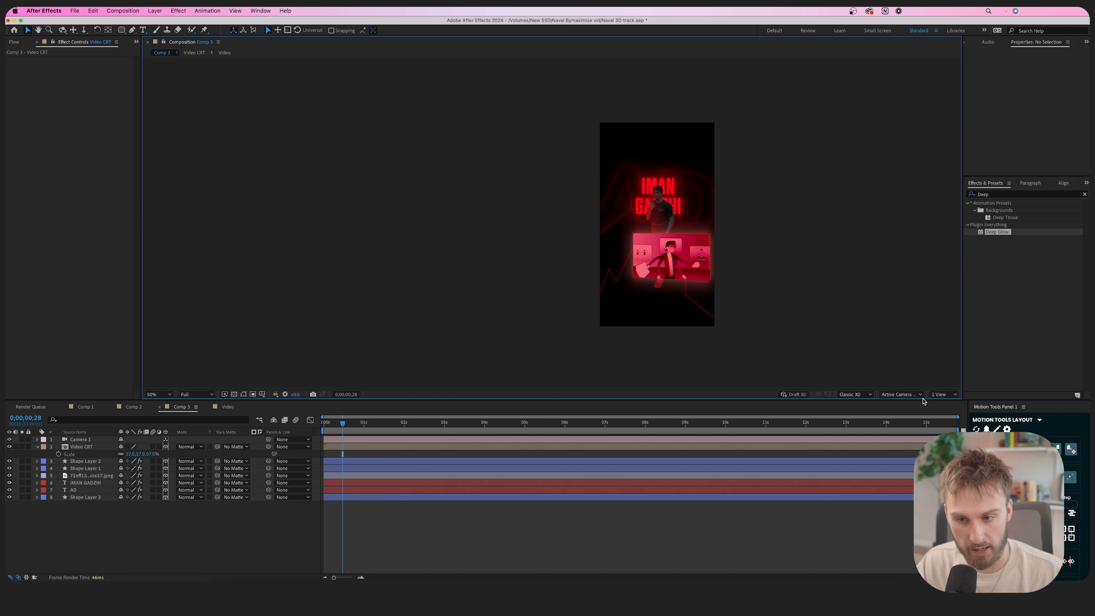
key(space)
key(space)
key(space)
drag(445, 217, 470, 249)
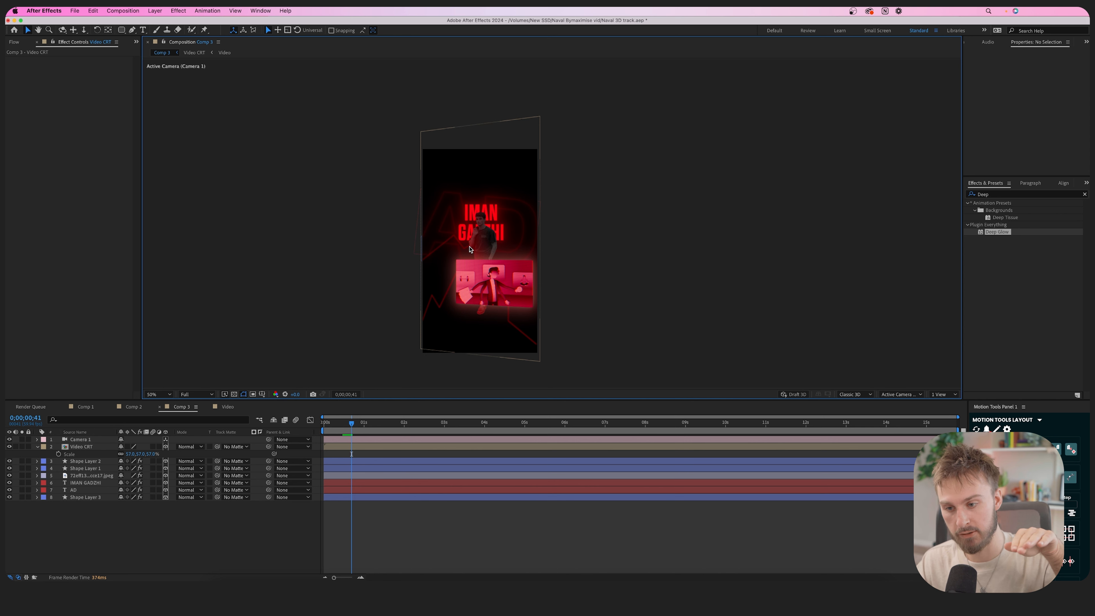
- Set starting keyframes at 0;00 for all transform properties of Camera 1, from Point of Interest to Z Rotation
drag(352, 423, 306, 430)
click(336, 439)
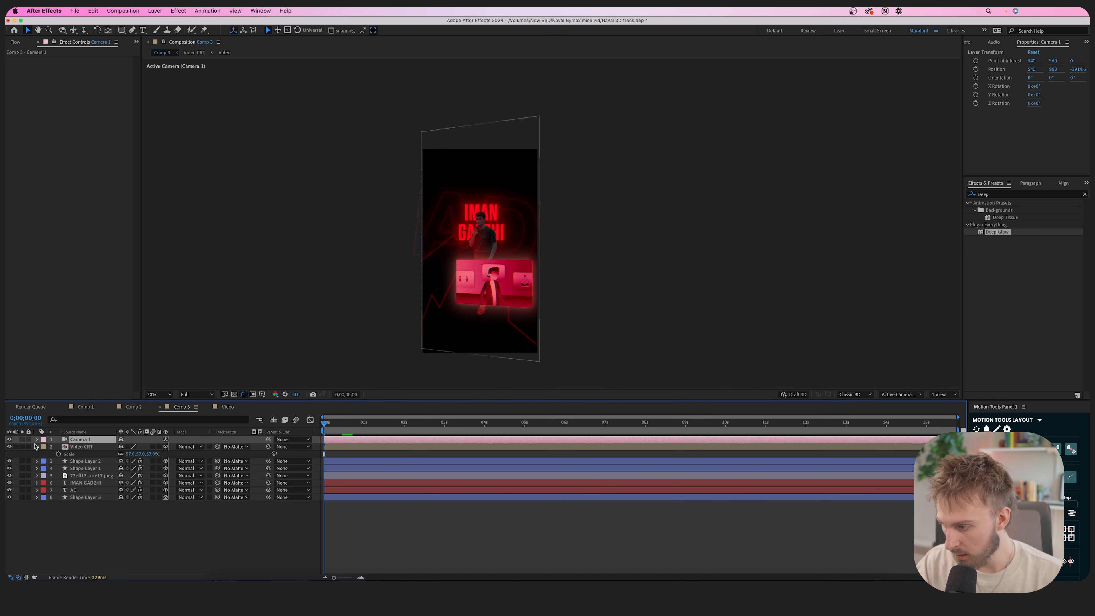
click(37, 440)
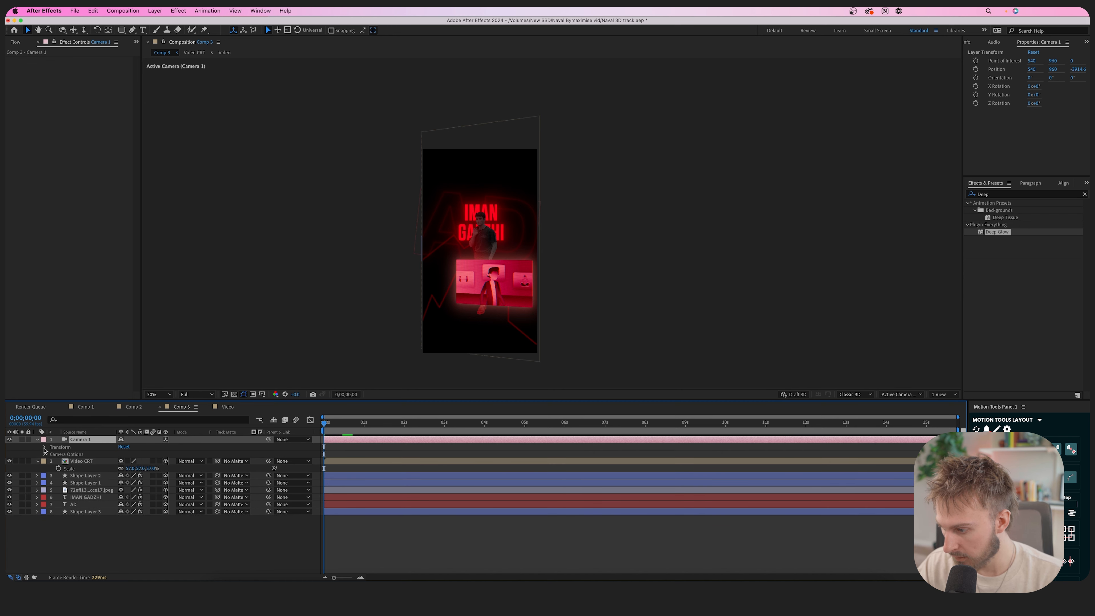
click(44, 448)
drag(59, 455, 119, 483)
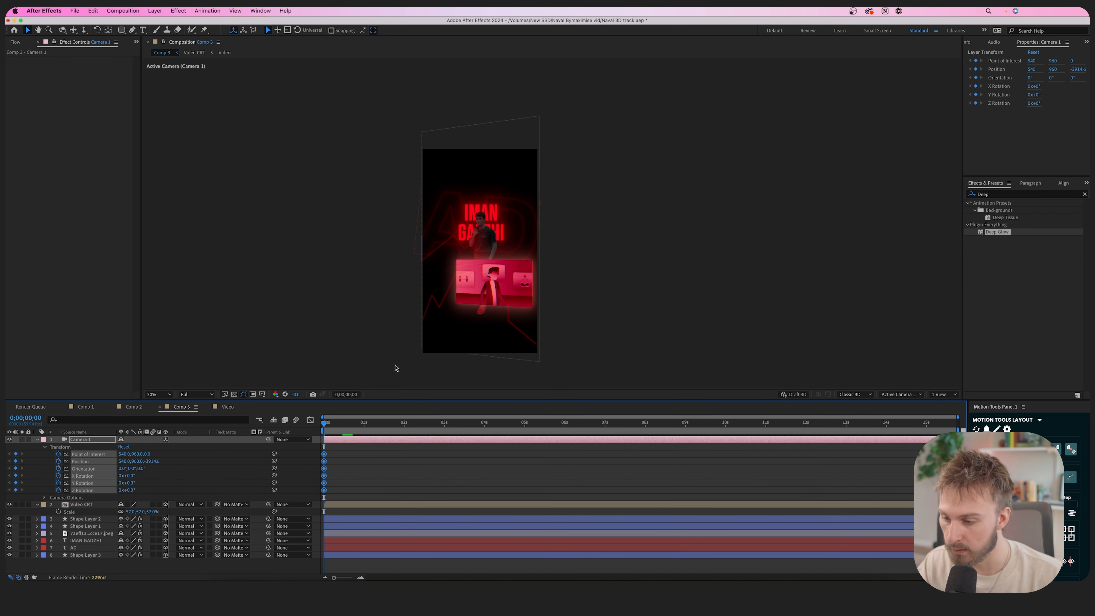
- Pan the camera well below the scene at 0;00, and pan it back up at 1;48 to frame the inset video and title
click(74, 30)
drag(478, 280, 483, 153)
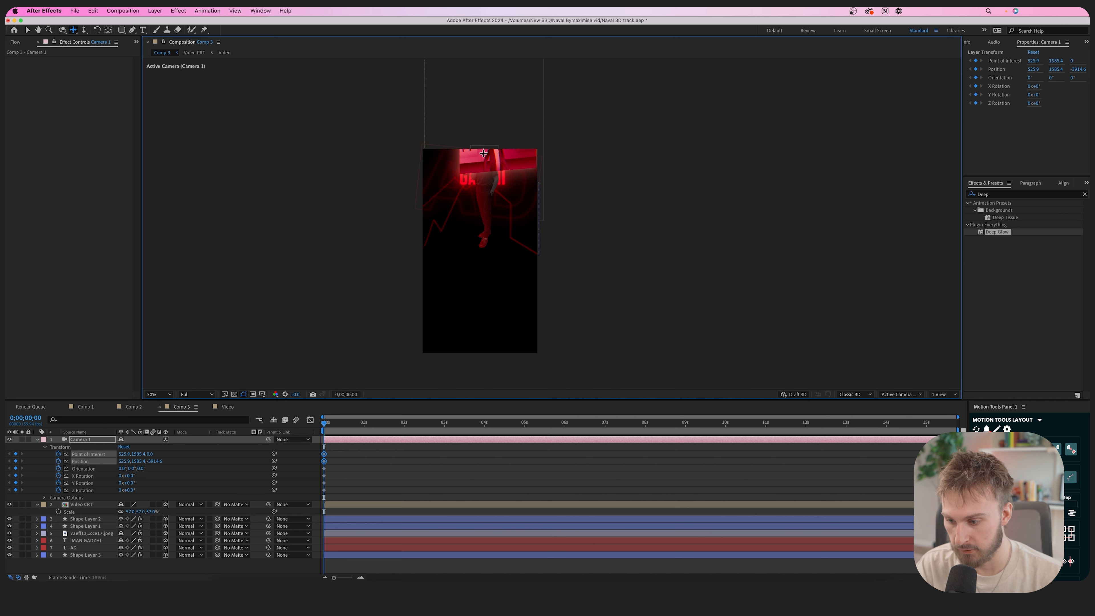
drag(325, 426, 396, 424)
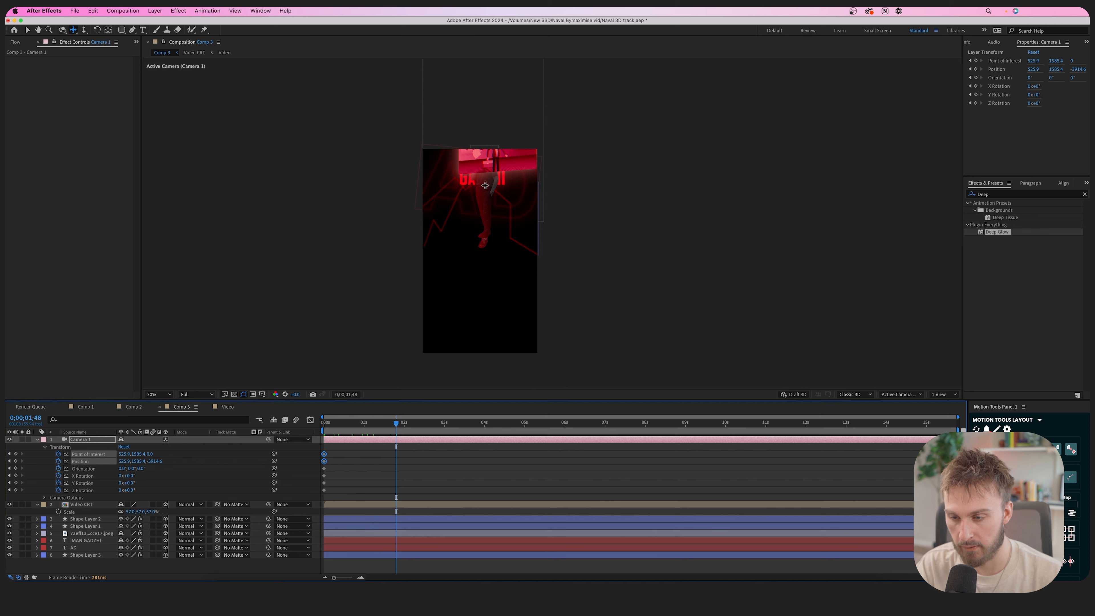
drag(485, 182, 480, 297)
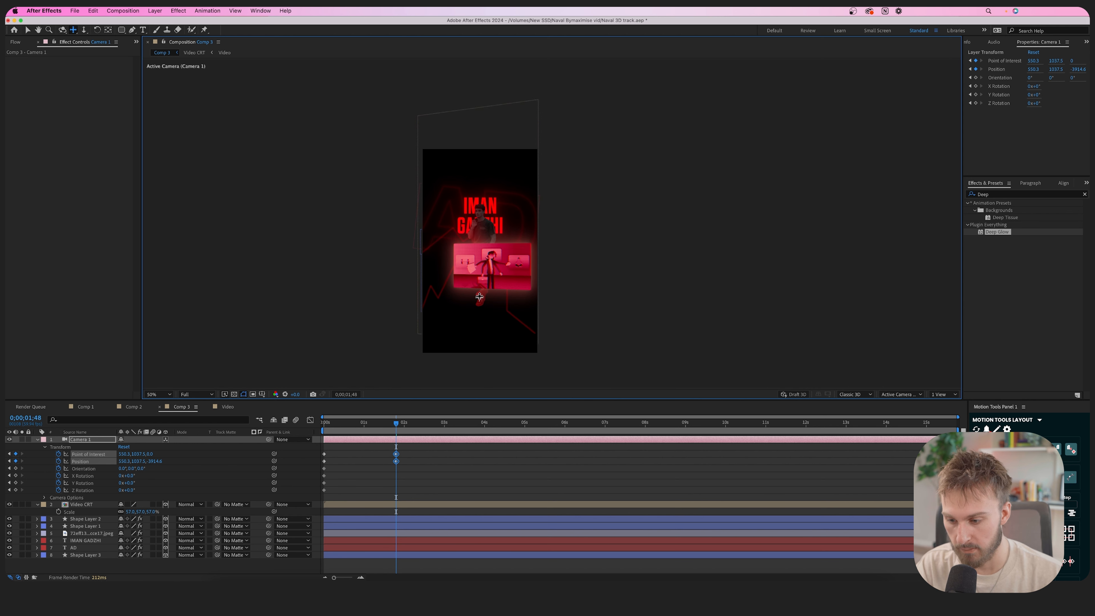
- At 3;57, dolly the camera in past the inset video to about Z -2219 and pan it to frame the man and title
drag(405, 431, 483, 428)
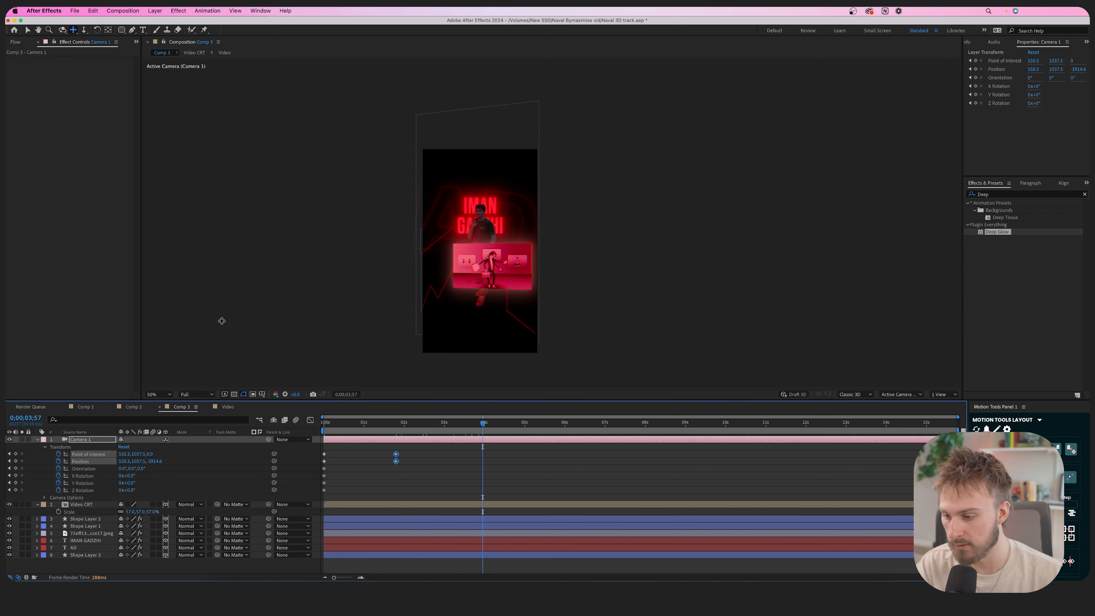
click(84, 30)
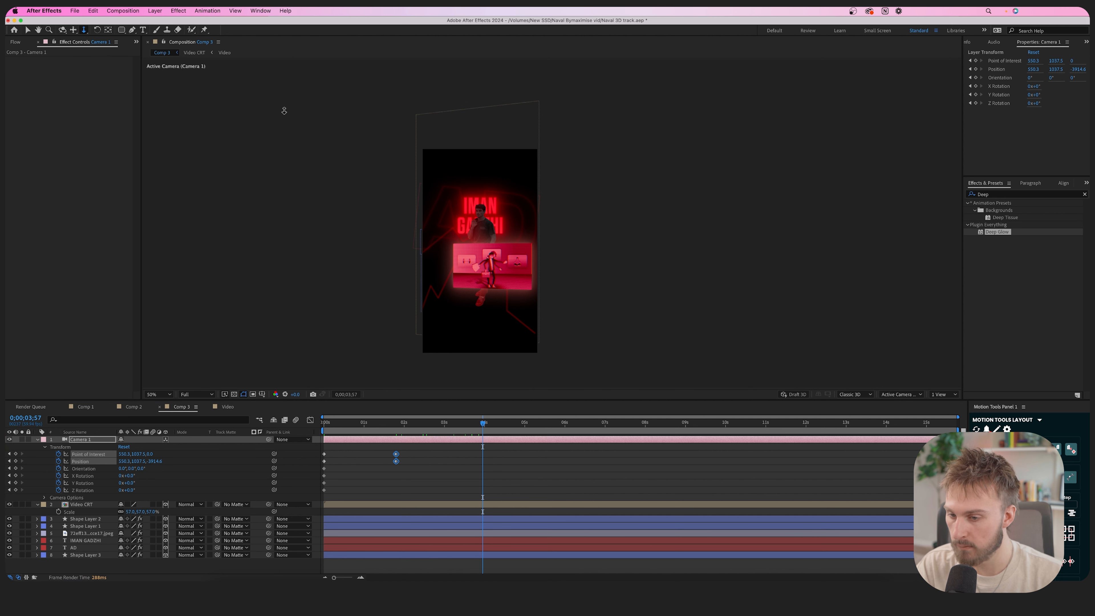
drag(485, 260, 480, 174)
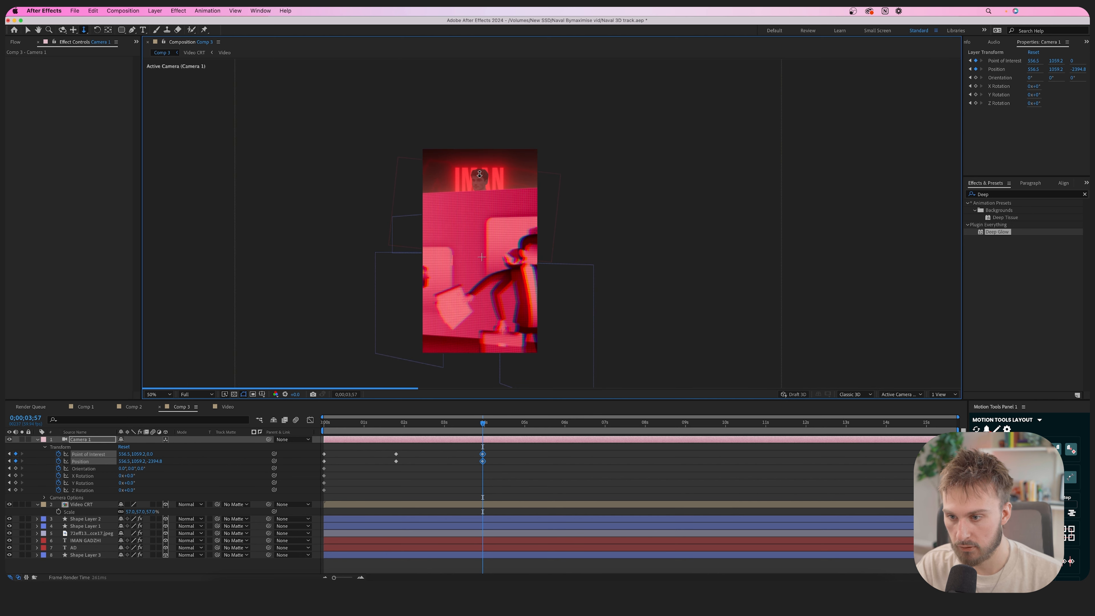
click(73, 29)
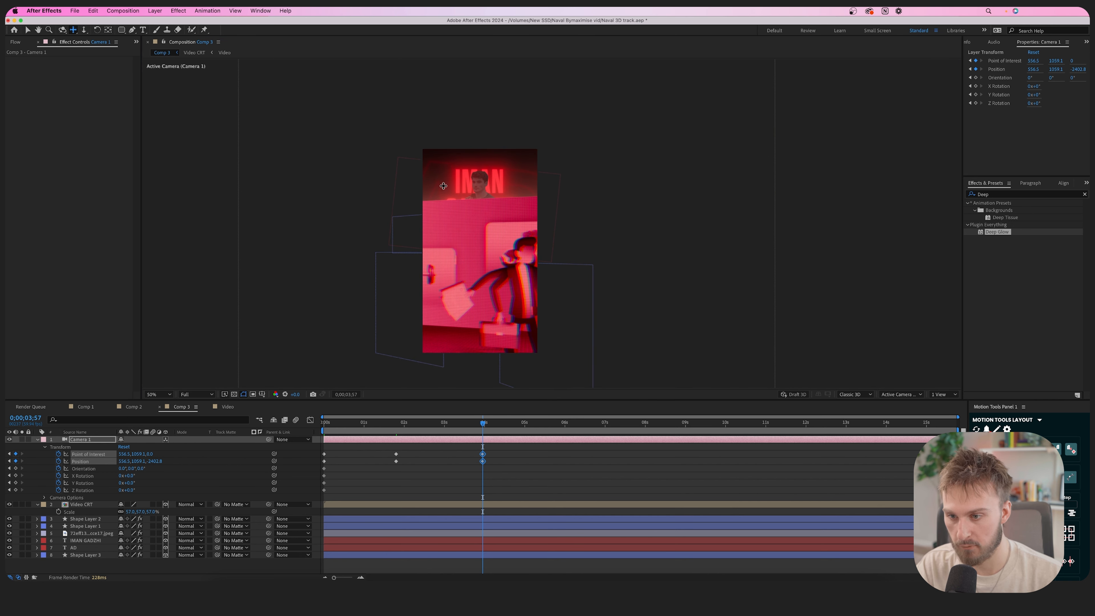
drag(466, 219, 492, 260)
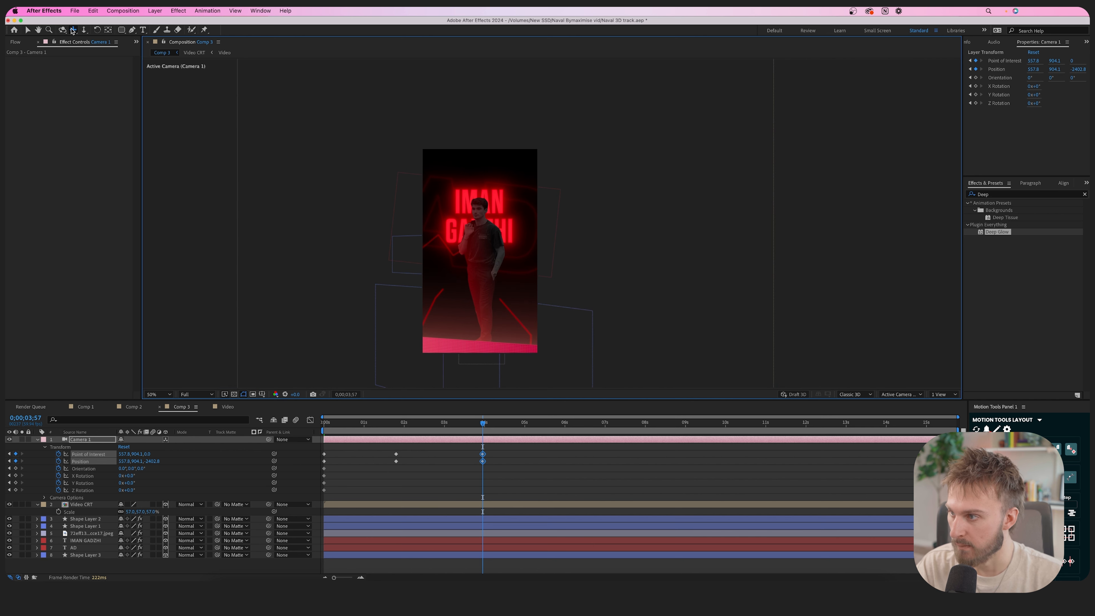
drag(464, 196, 483, 237)
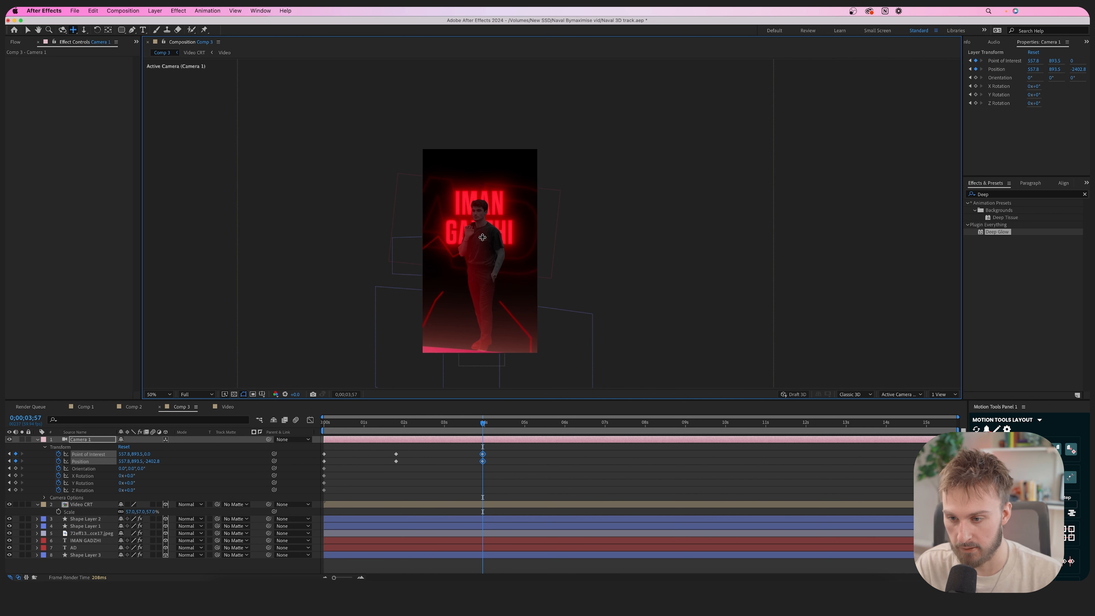
click(84, 29)
drag(480, 252, 482, 242)
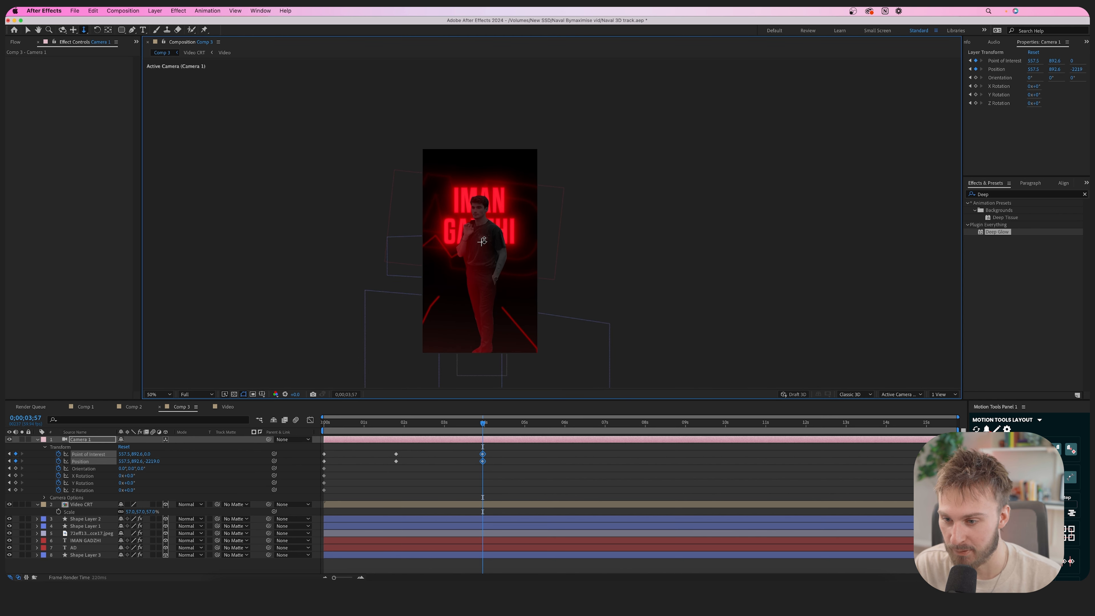
- Play back the camera animation from the start
drag(446, 427, 282, 425)
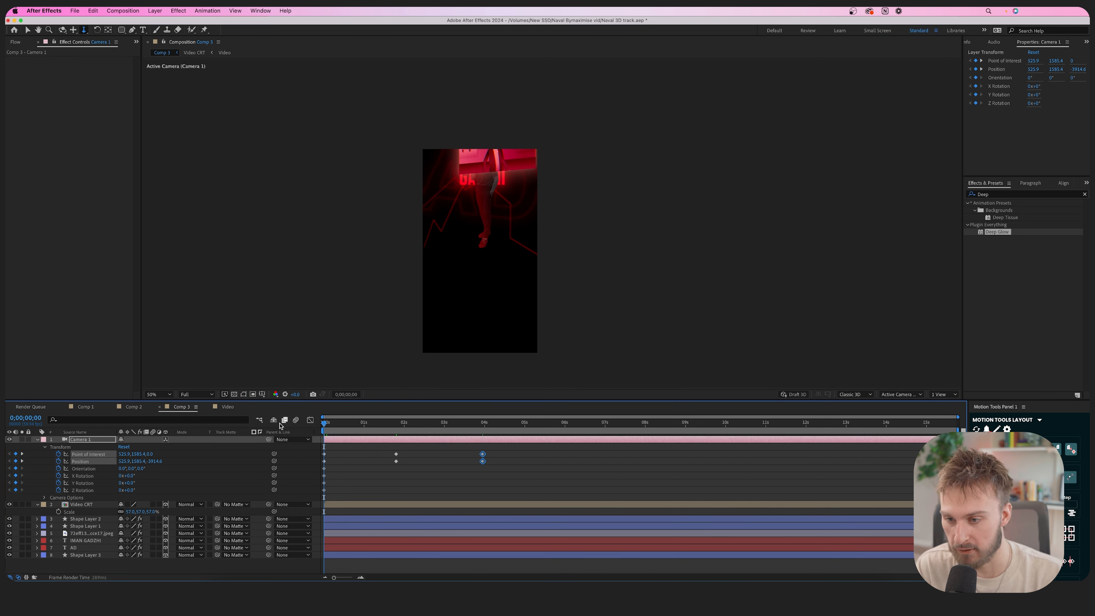
key(space)
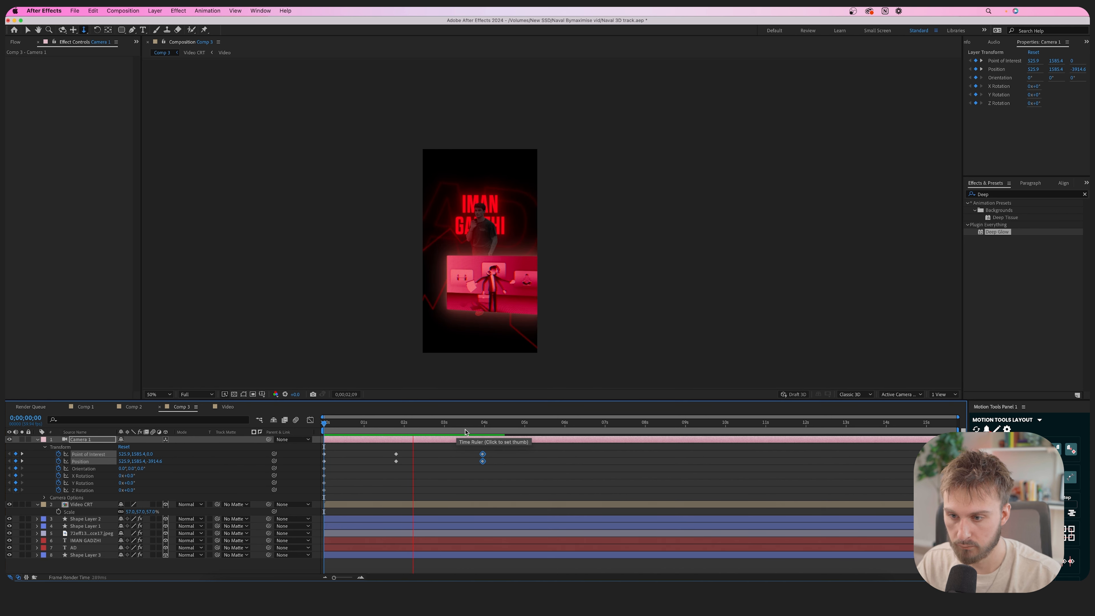
key(space)
- Apply Easy Ease to all of the camera's keyframes
drag(576, 486, 319, 449)
right_click(397, 457)
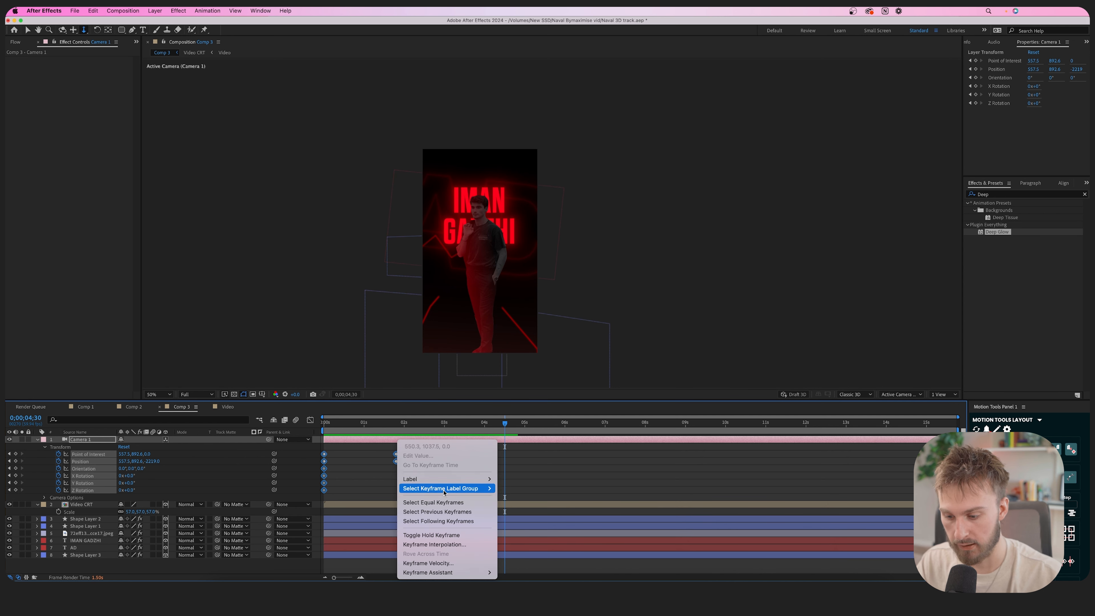
mouse_move(457, 573)
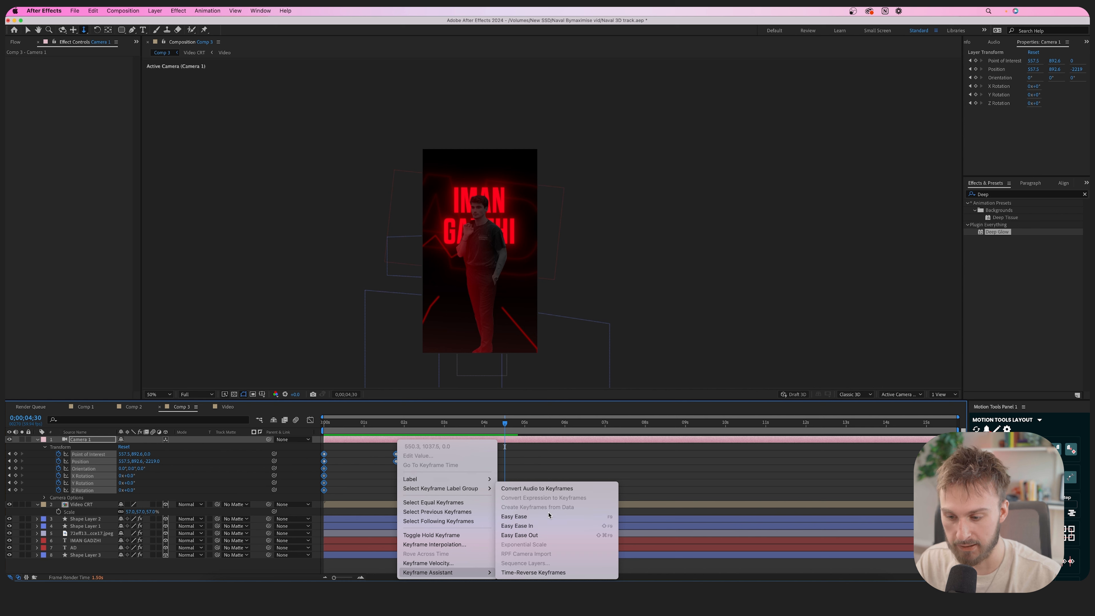
click(514, 516)
- Preview the eased move and shift the camera's second and third keyframe pairs earlier, to 0;47 and 2;21
key(Home)
click(344, 466)
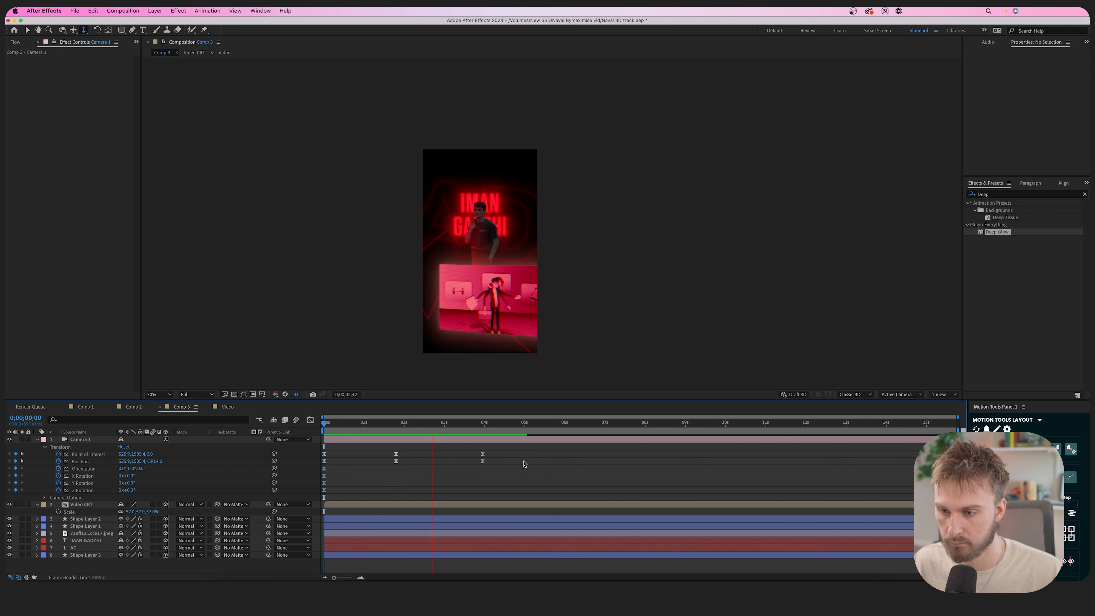
key(space)
drag(403, 480, 356, 455)
drag(530, 475, 418, 455)
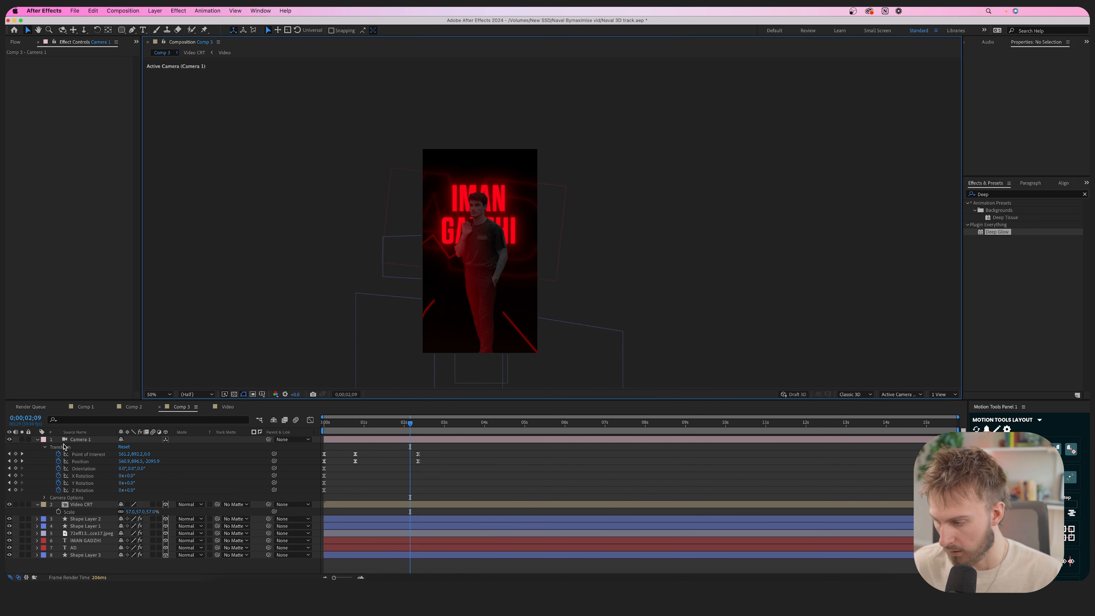
- Add a camera Z Rotation keyframe at 0;47, set Z Rotation to -7° at 2;21, and preview the move from the start
click(22, 462)
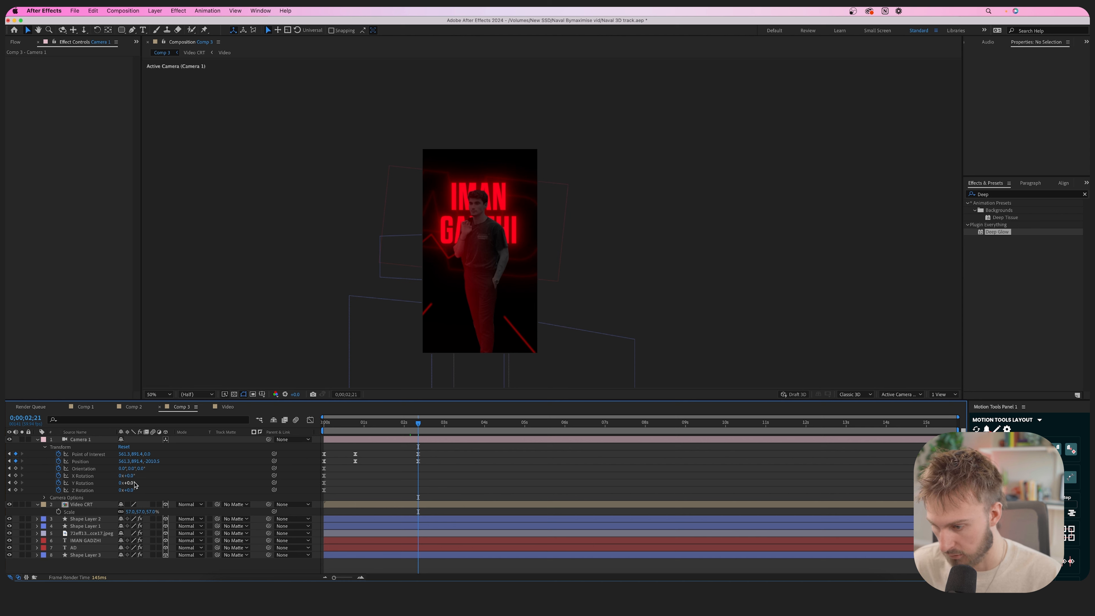
drag(346, 431, 350, 431)
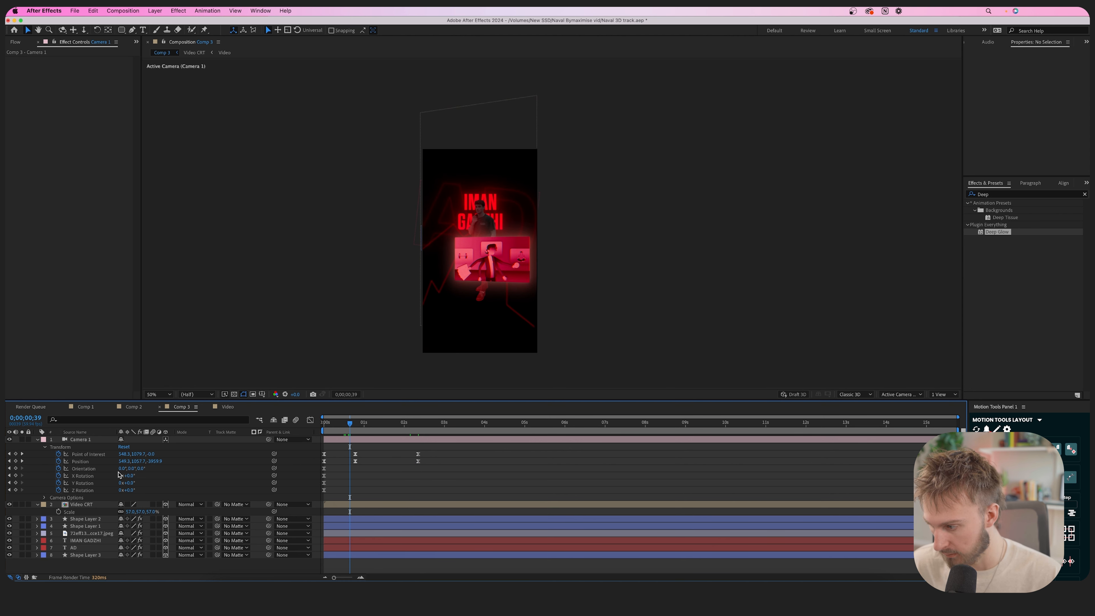
click(22, 461)
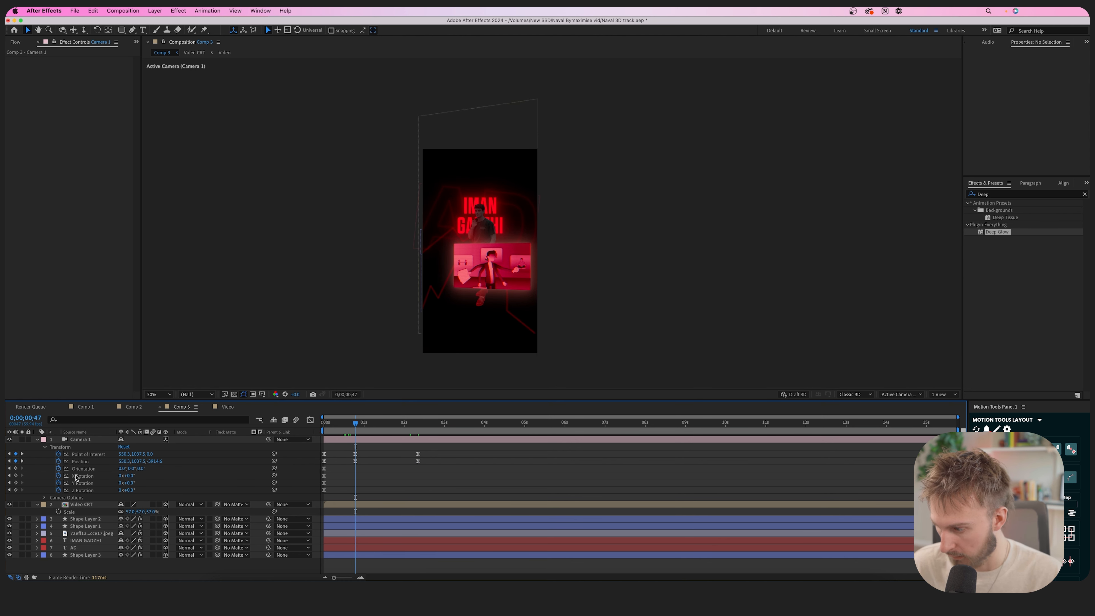
click(16, 490)
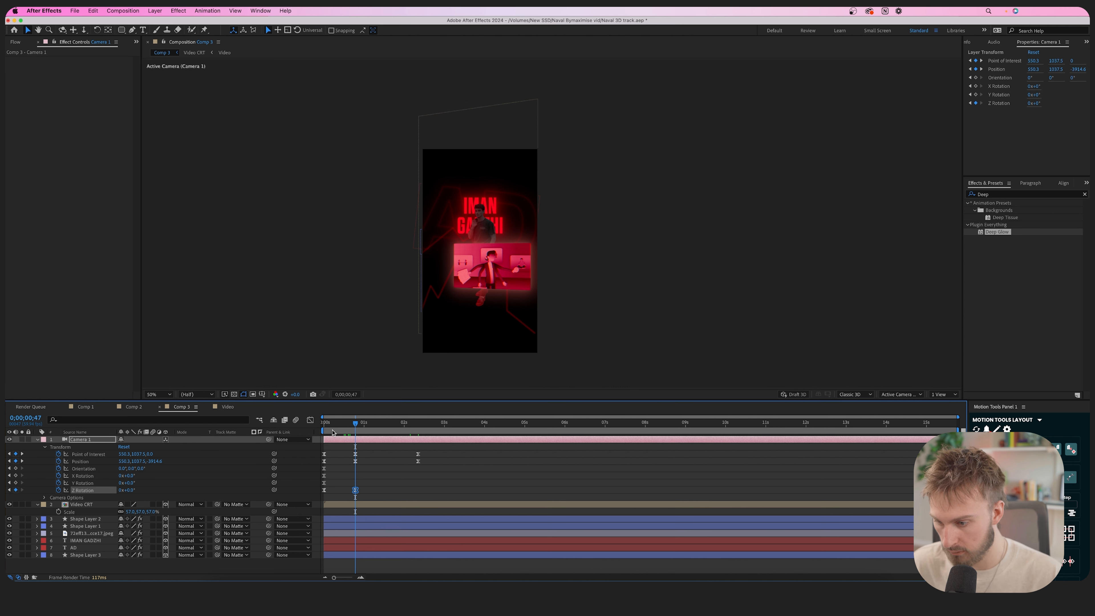
click(22, 461)
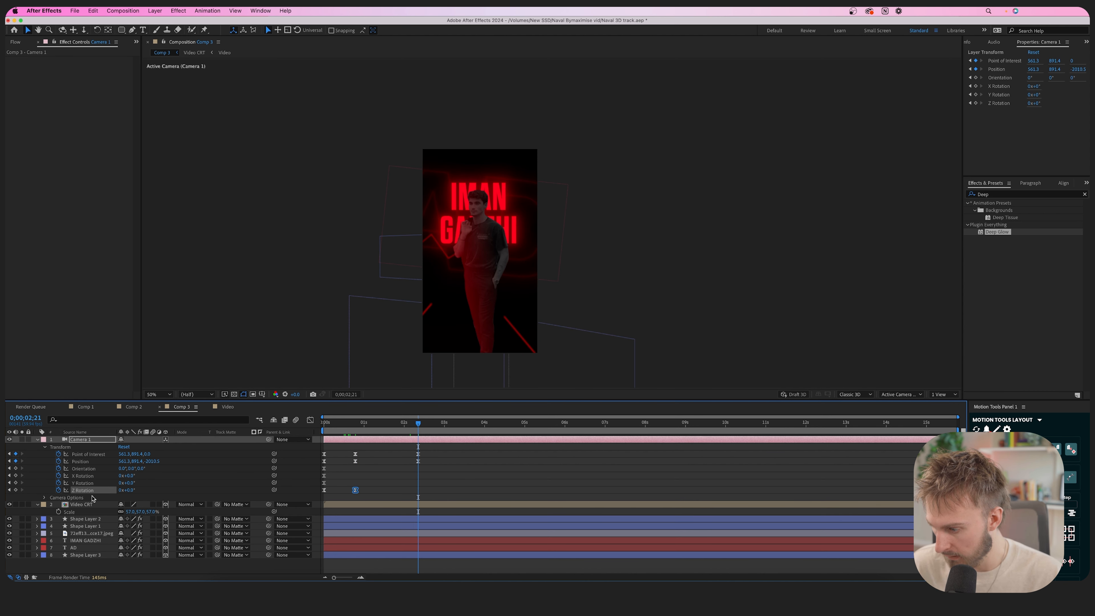
drag(129, 490, 129, 490)
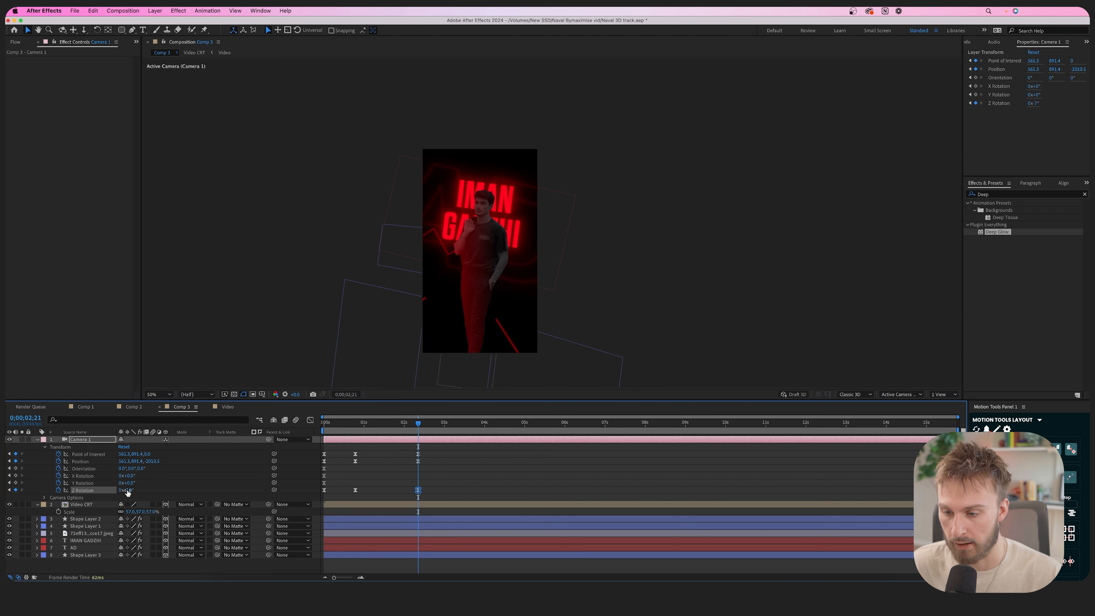
key(Home)
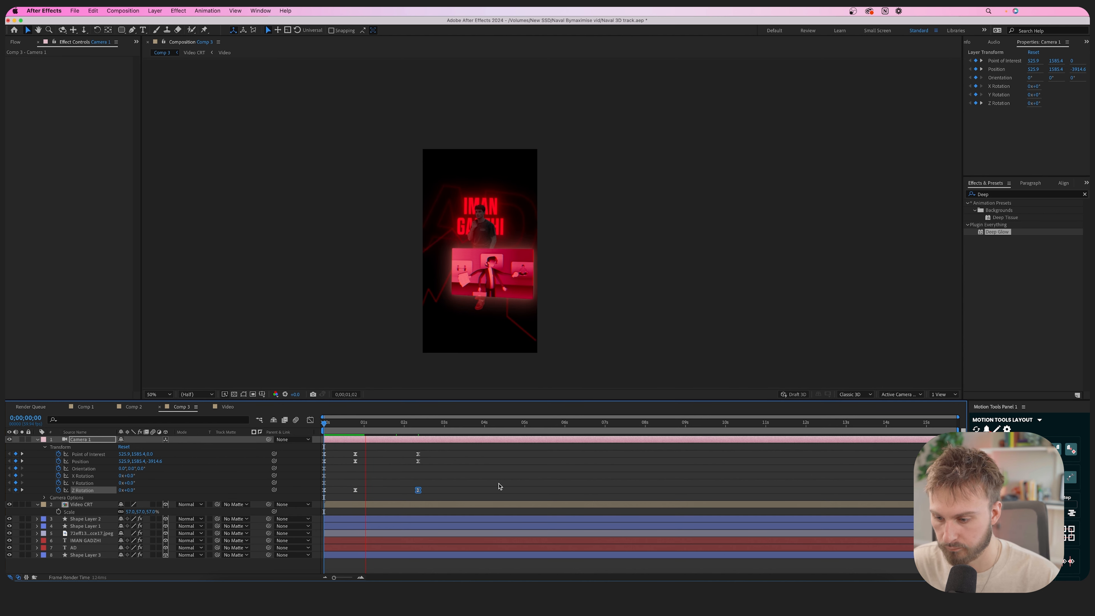
- Reshape the camera's Point of Interest and Position speed curves over its final move so they peak early and slow down gradually
drag(334, 577, 344, 578)
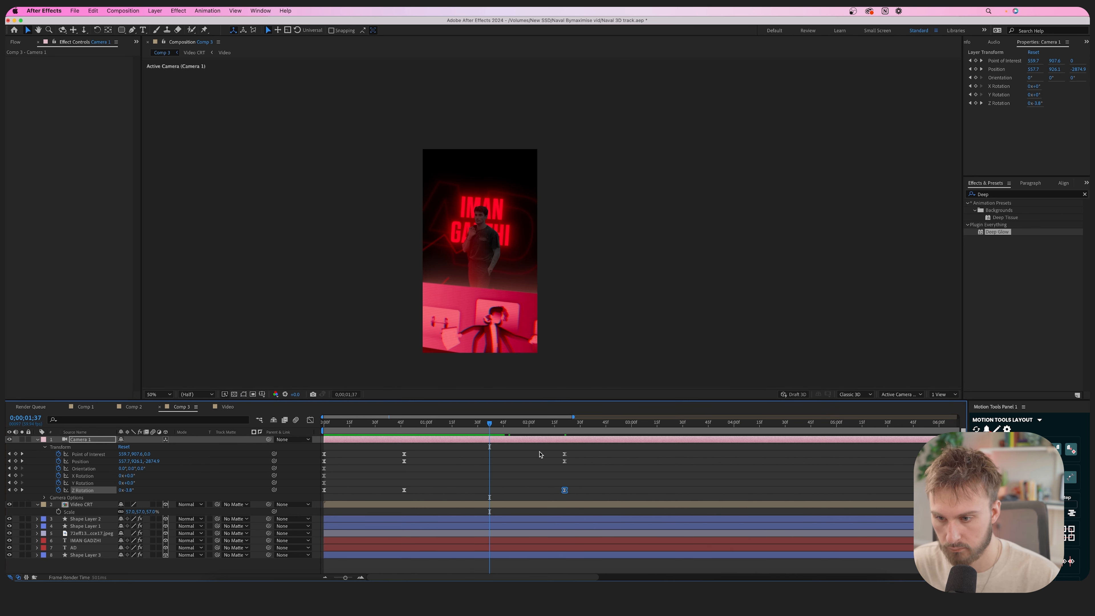
key(space)
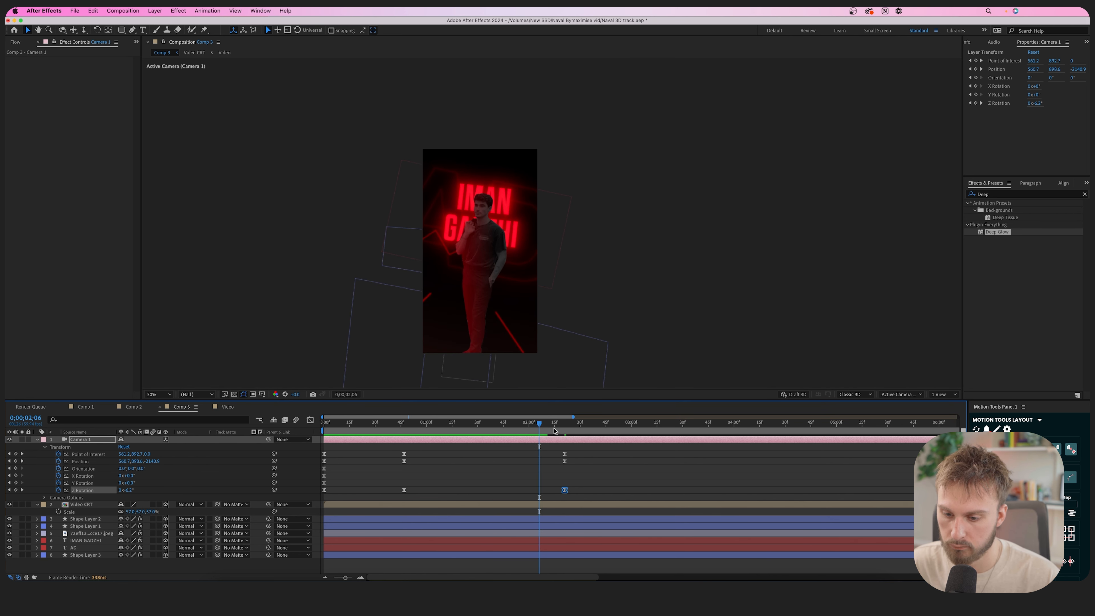
drag(541, 424, 340, 433)
drag(599, 498, 284, 450)
click(310, 420)
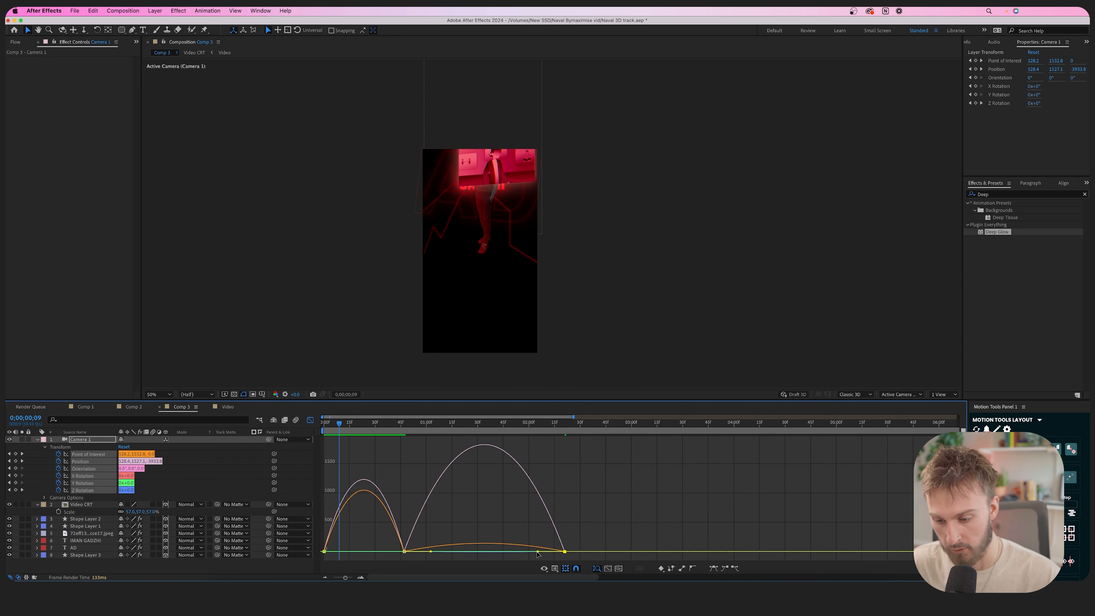
drag(536, 555, 484, 551)
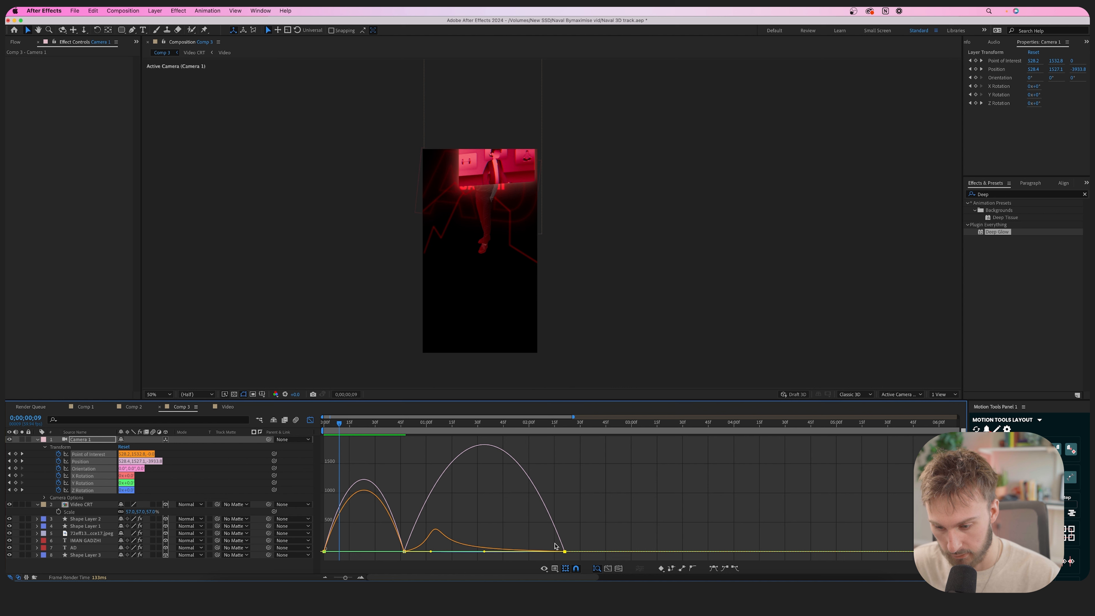
click(538, 549)
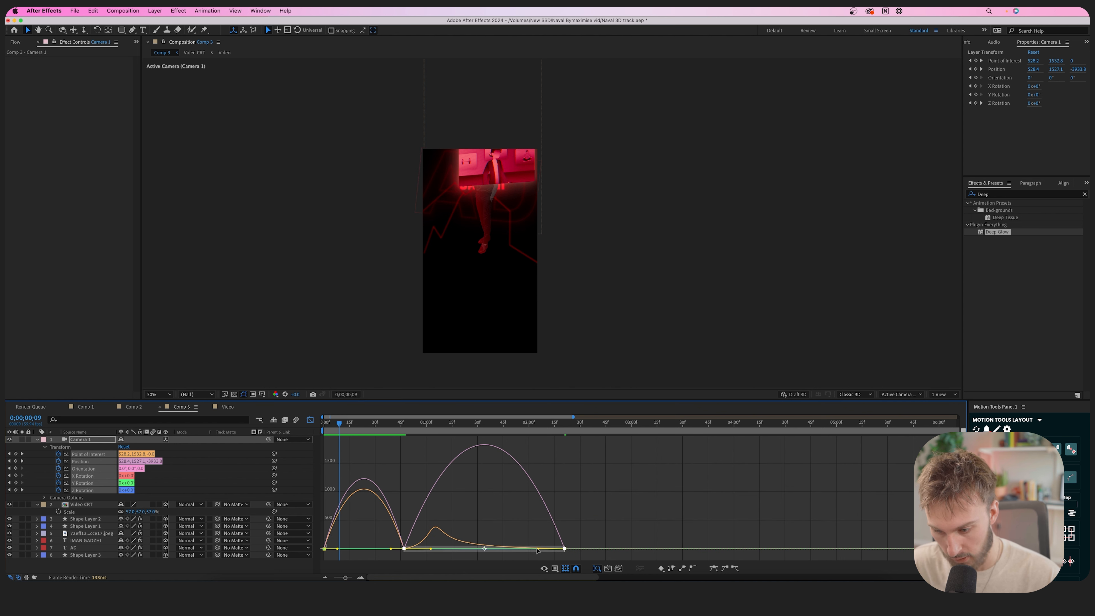
drag(537, 551, 474, 552)
- Give the camera's first Point of Interest move the same early-peaking speed curve, and preview the animation from the start
click(397, 549)
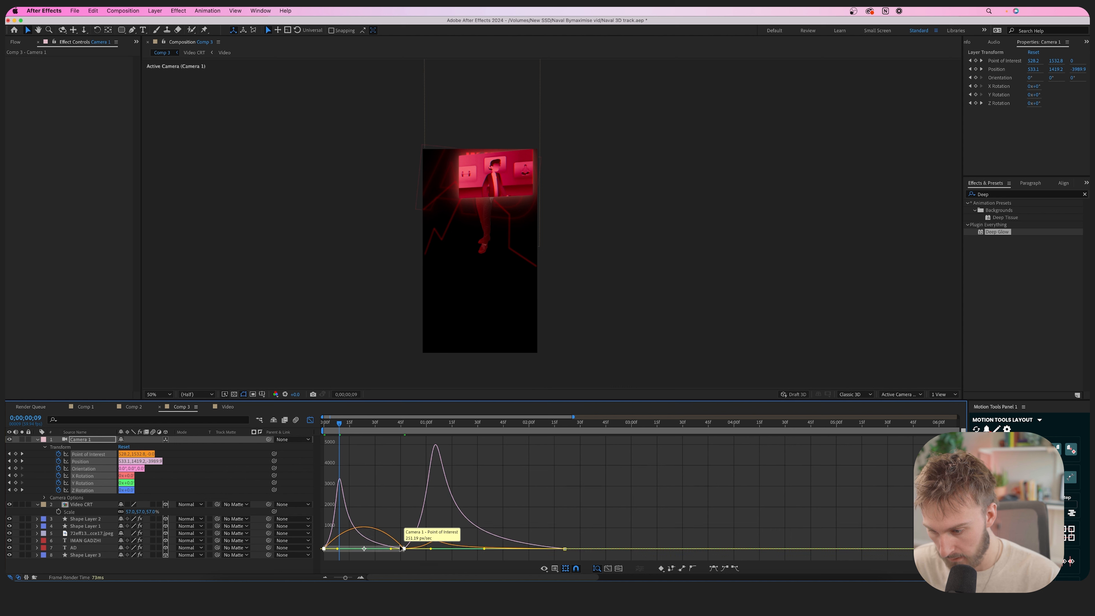
drag(389, 552, 361, 548)
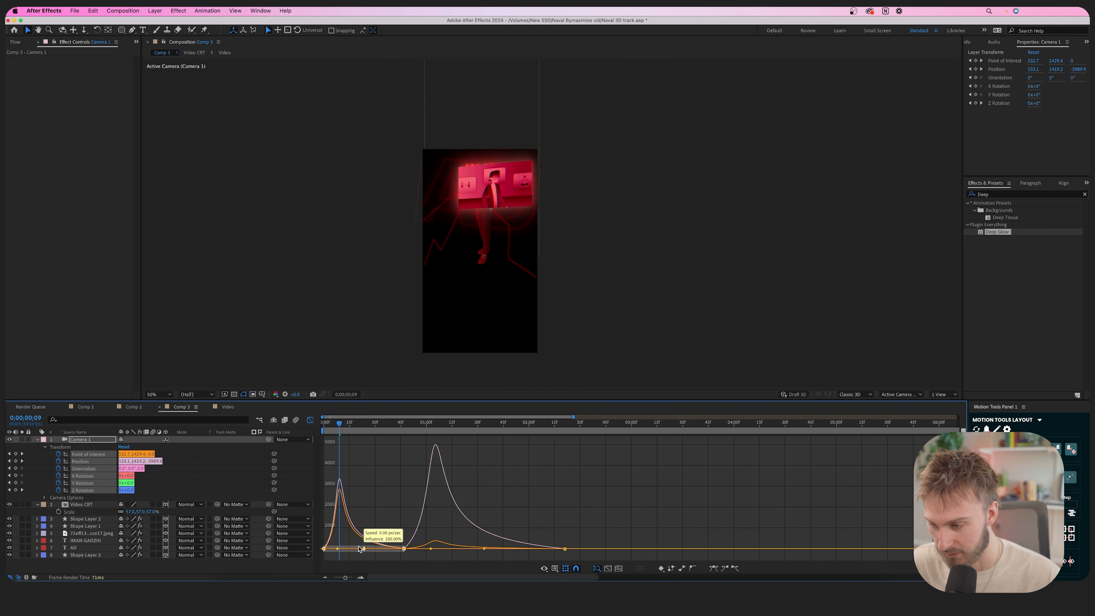
click(310, 419)
key(Home)
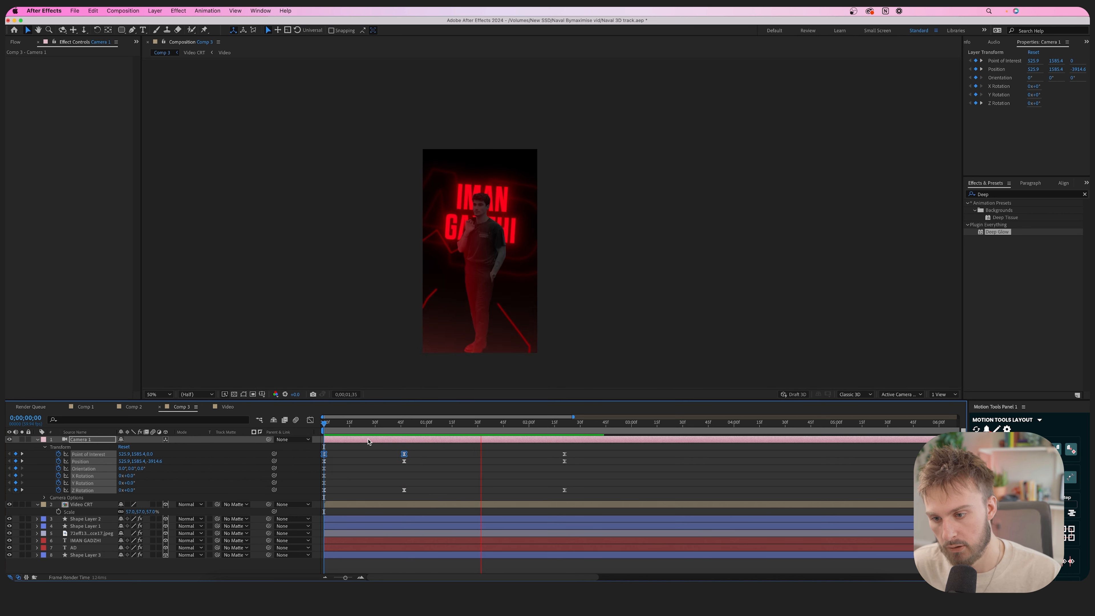
key(space)
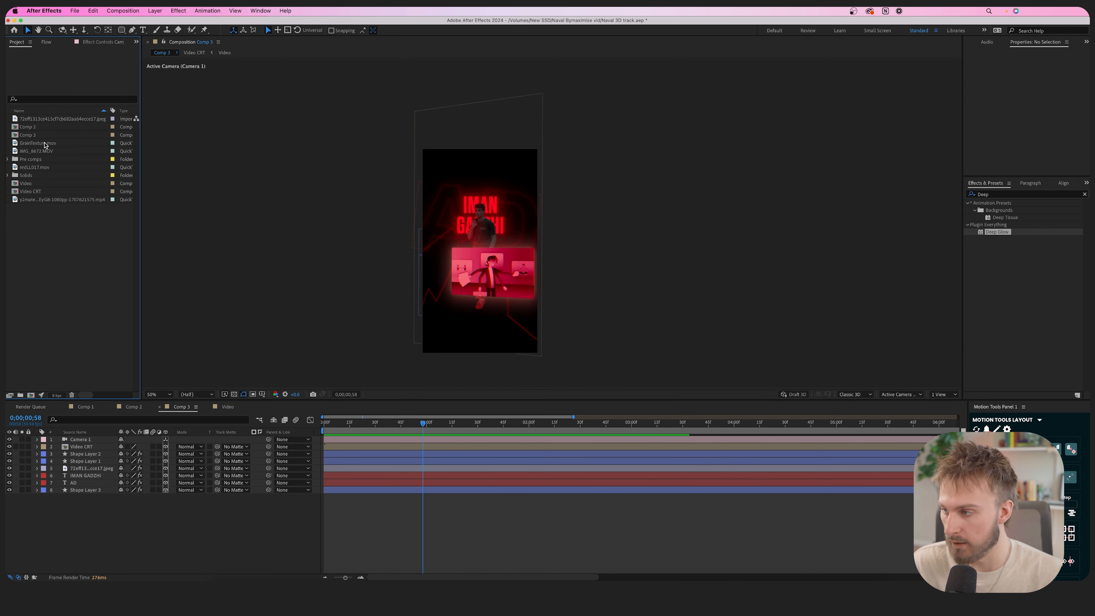
- Add GrainTexture.mov above the other layers of Comp 3 and rotate it 90°
click(46, 143)
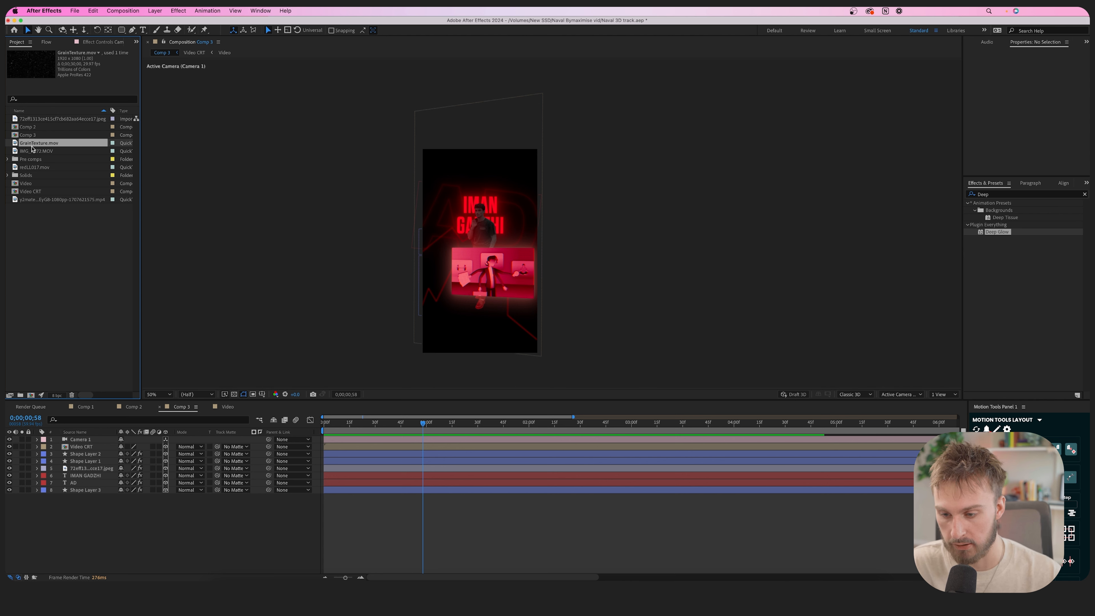
drag(33, 149, 458, 236)
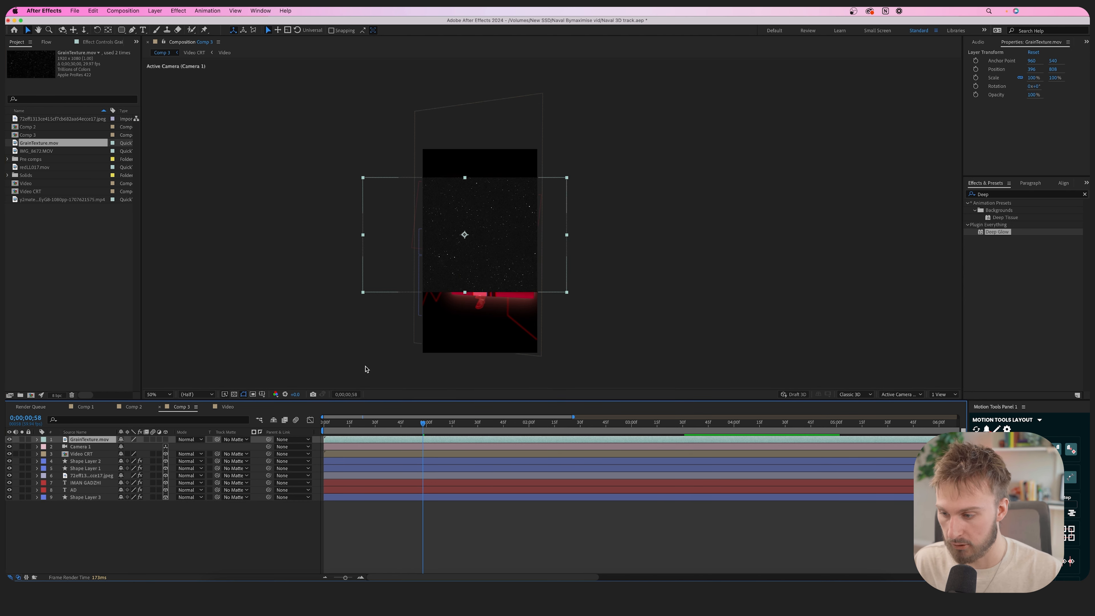
key(r)
click(128, 448)
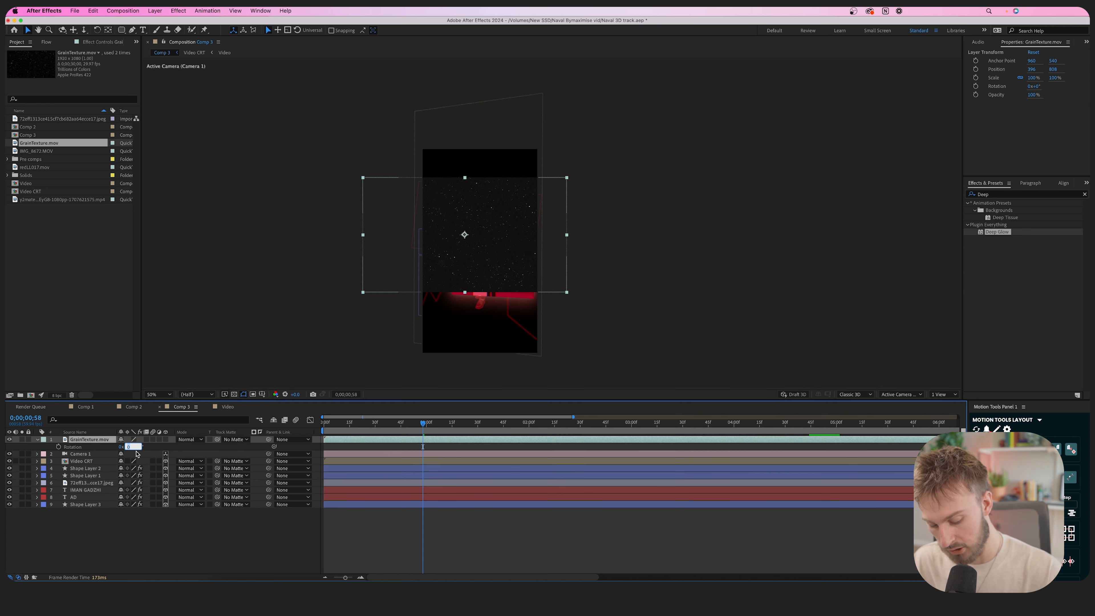
key(Return)
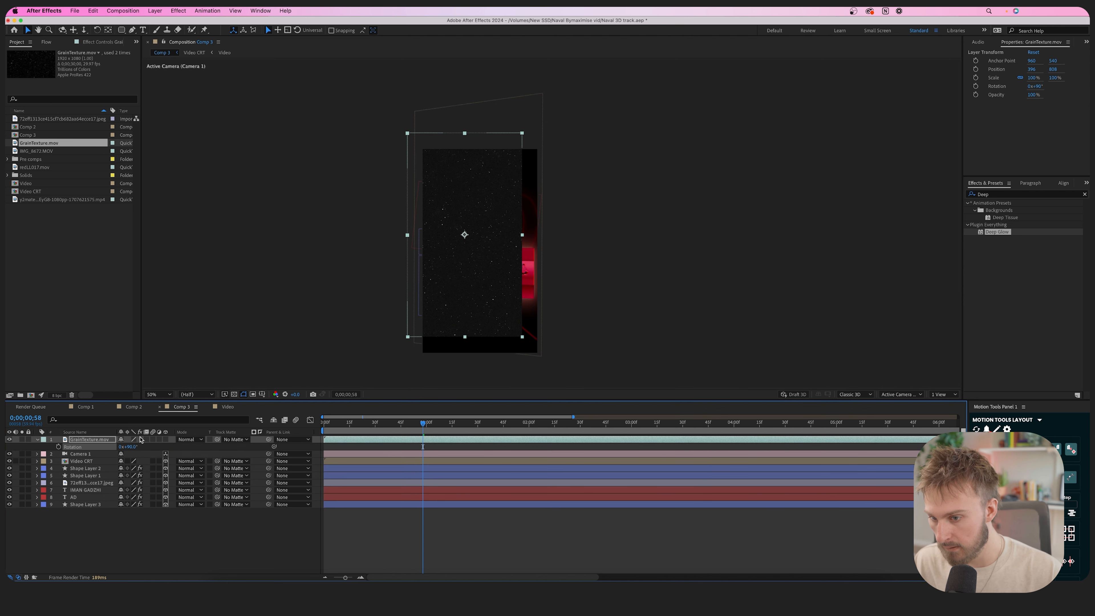
- Cover the whole frame with the grain layer at 120% scale and set its blending mode to Add
drag(457, 292, 472, 296)
key(s)
drag(135, 447, 145, 447)
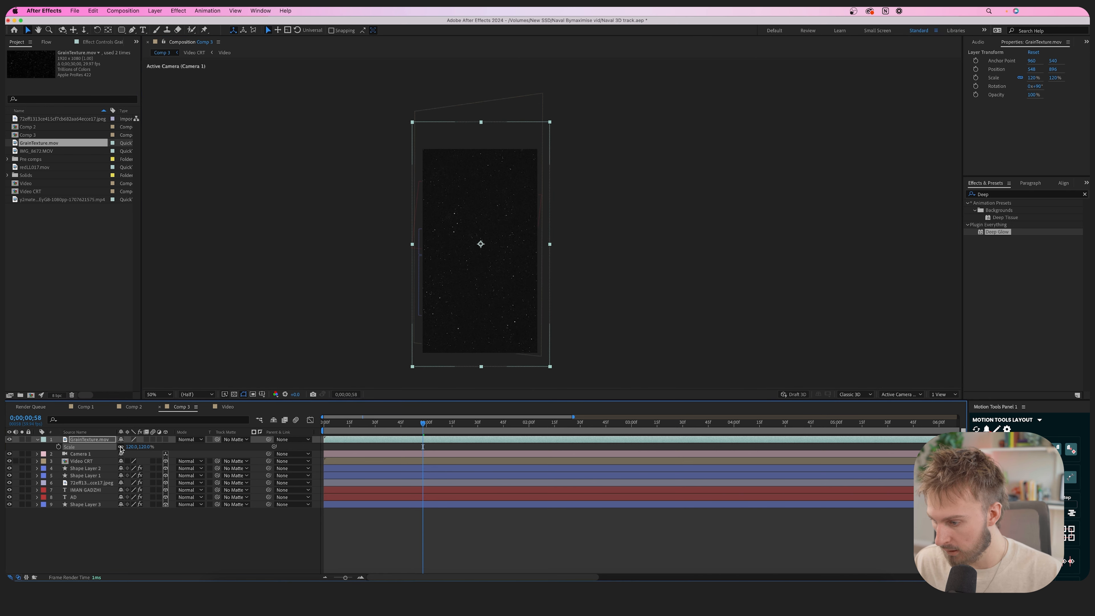
click(192, 441)
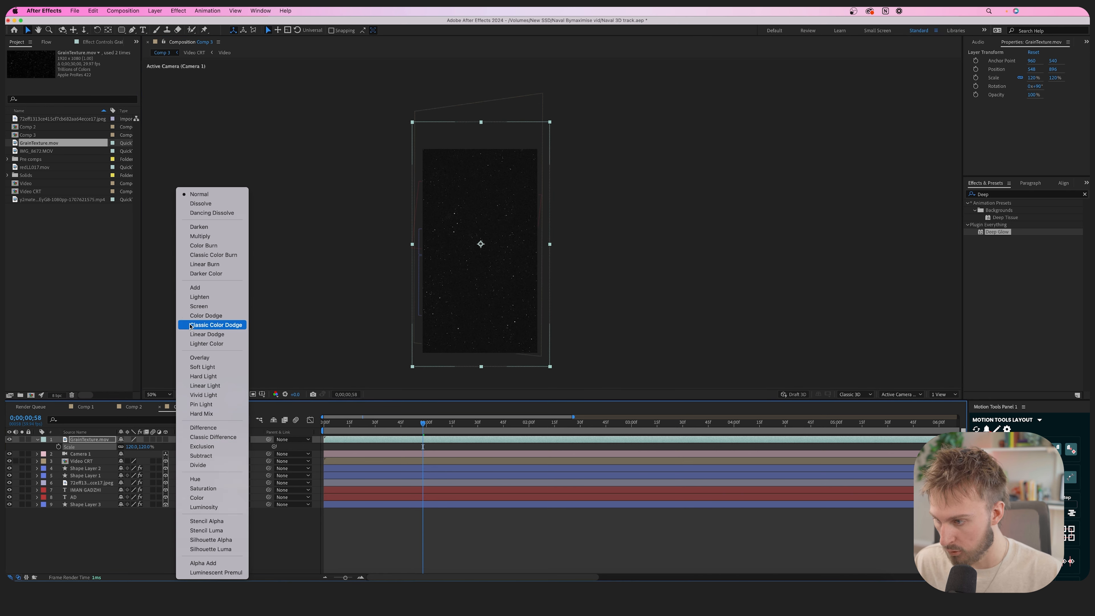
key(Return)
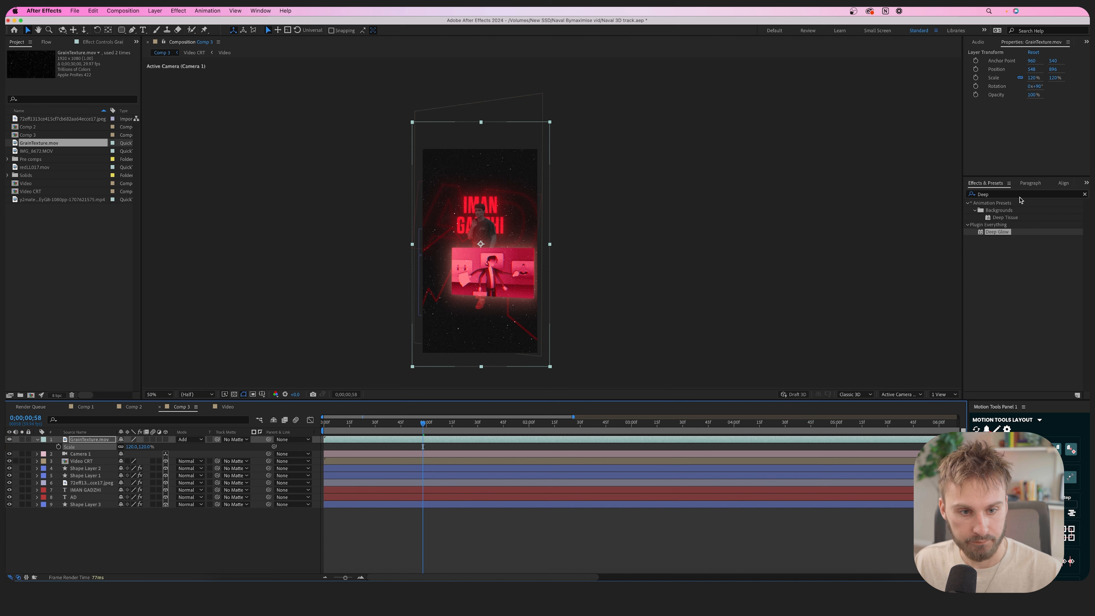
- Apply the Colorama effect to GrainTexture.mov and set its output cycle to the Ramp Red preset palette
click(1021, 196)
text(colora)
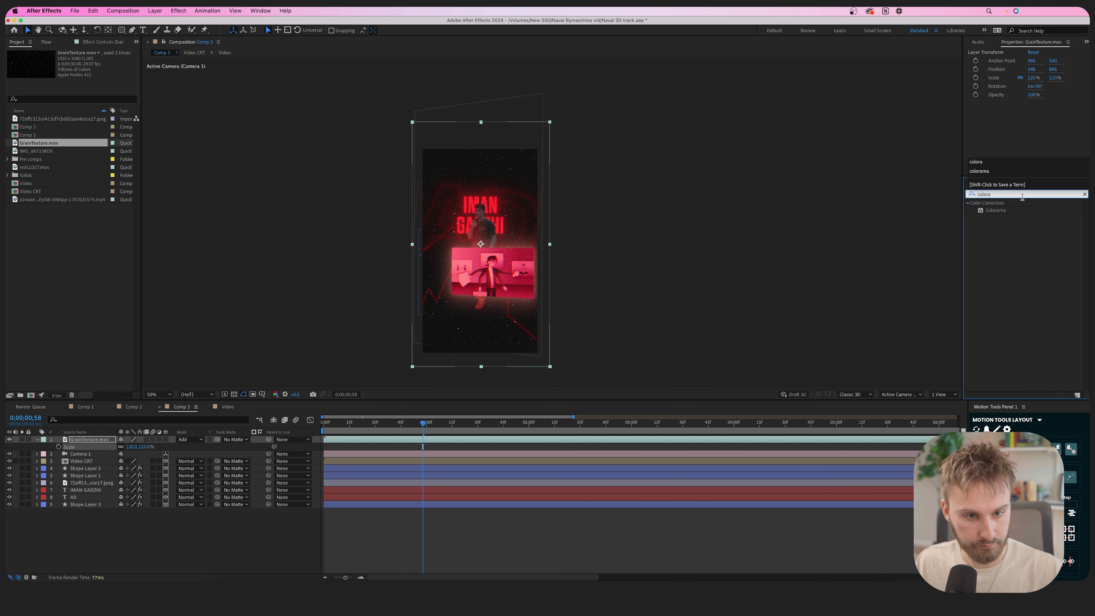
drag(995, 210, 386, 440)
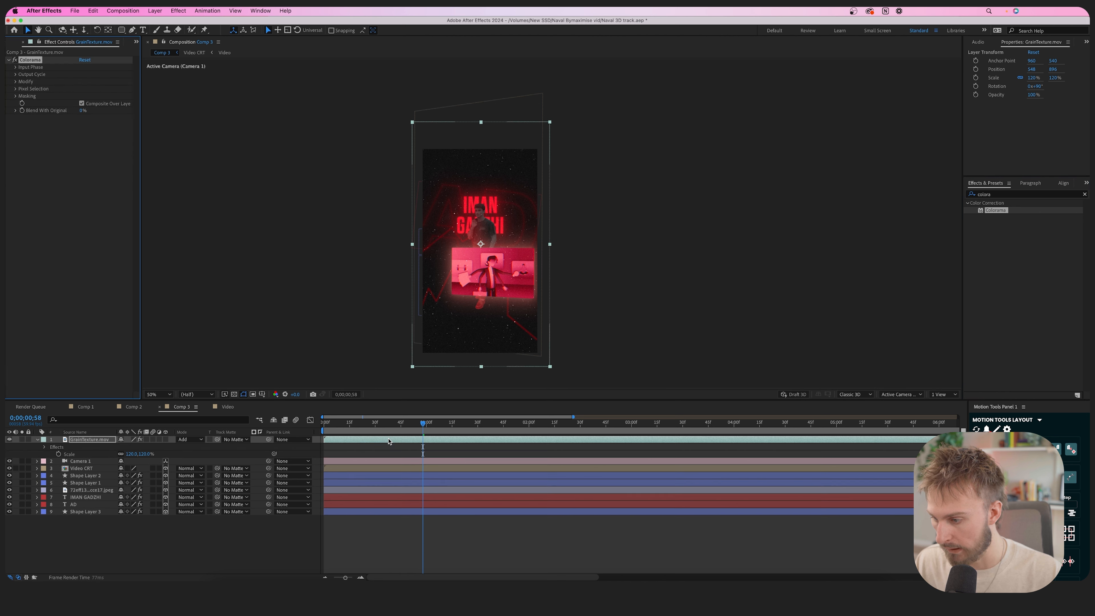
click(16, 128)
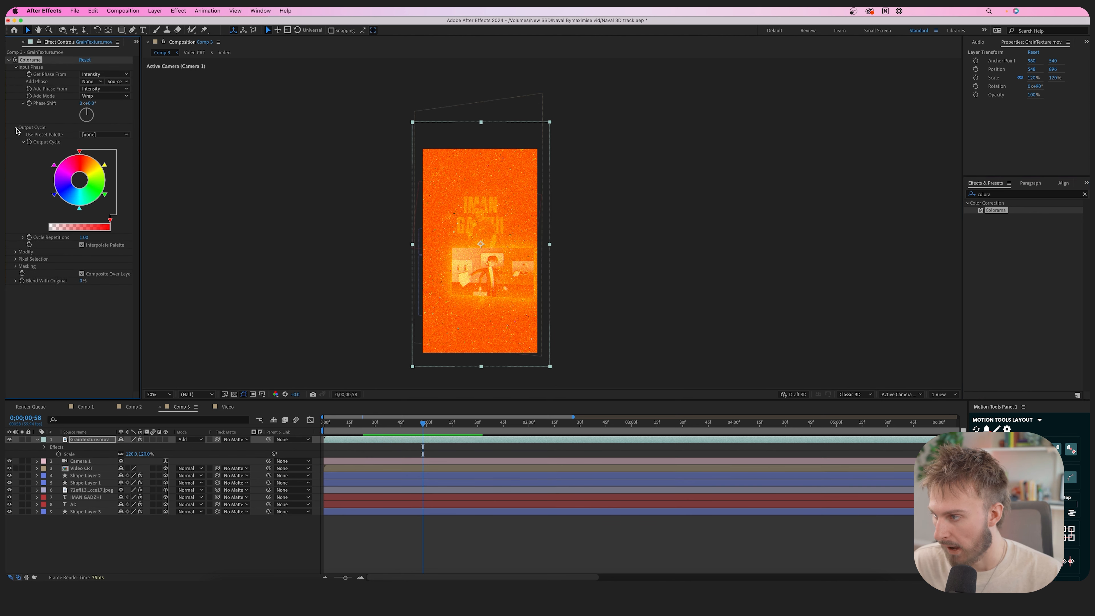
click(105, 134)
click(124, 184)
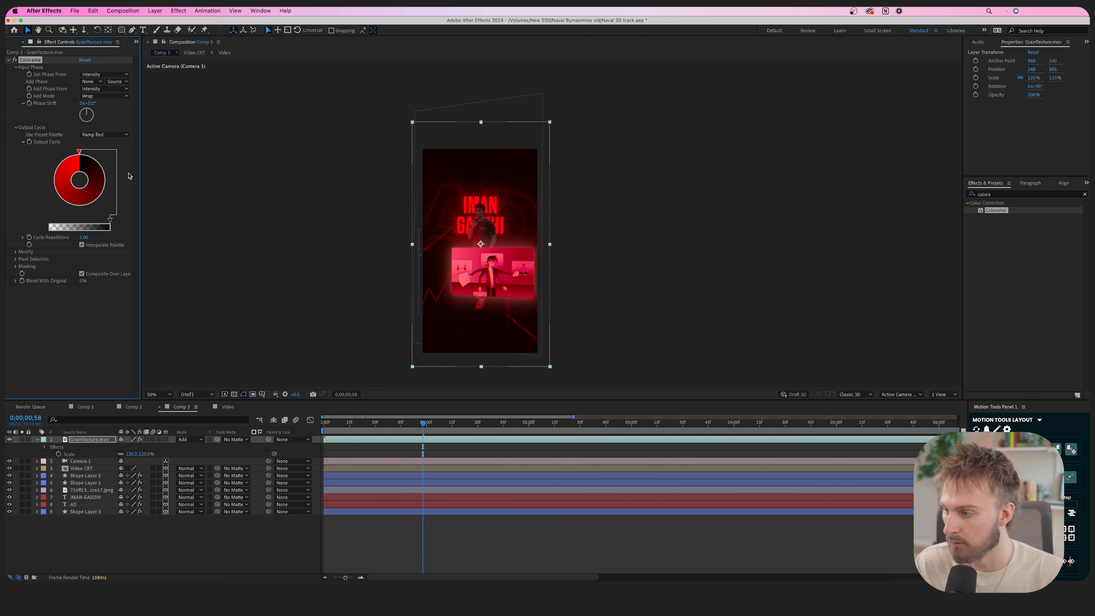
- Lower the GrainTexture.mov layer's opacity to 11%
key(t)
drag(123, 448, 102, 448)
click(122, 447)
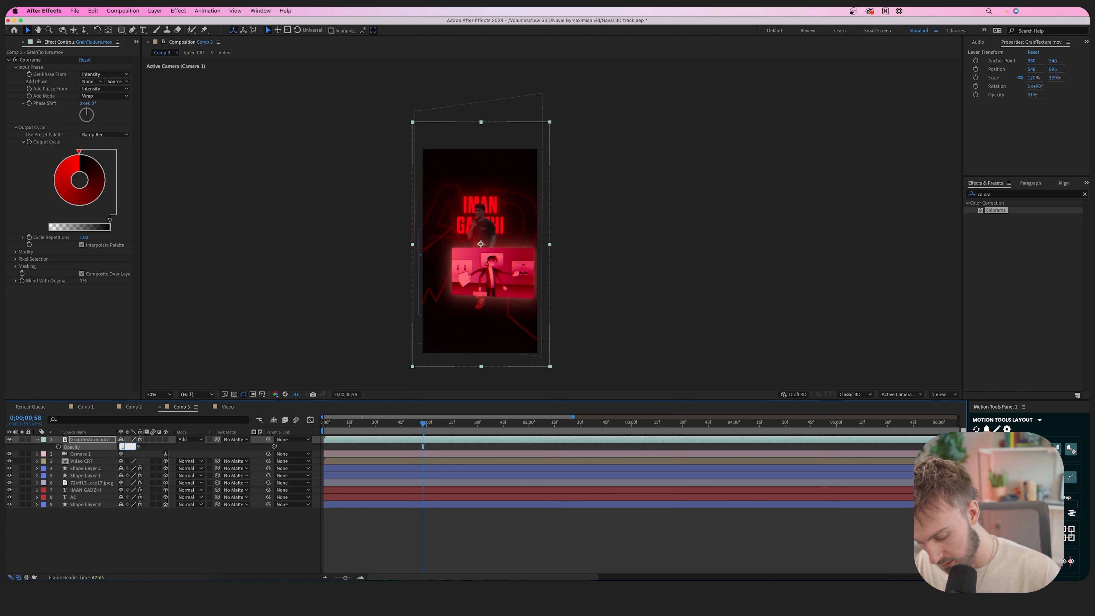
text(15)
key(Return)
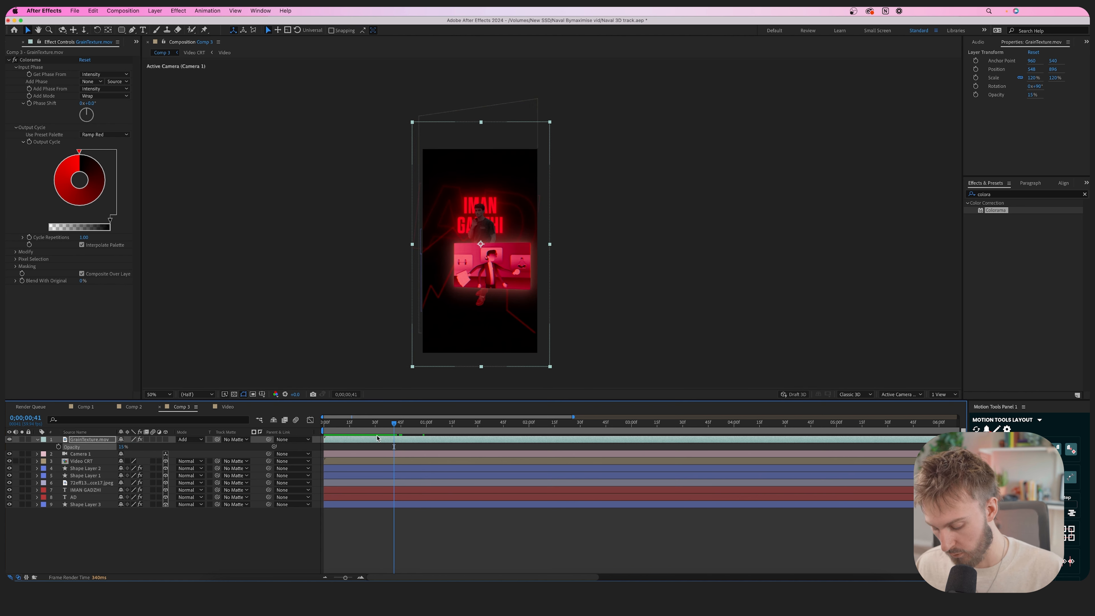
- Apply Deep Glow to the GrainTexture.mov layer and set its exposure to 1.67
key(ctrl+space)
text(de)
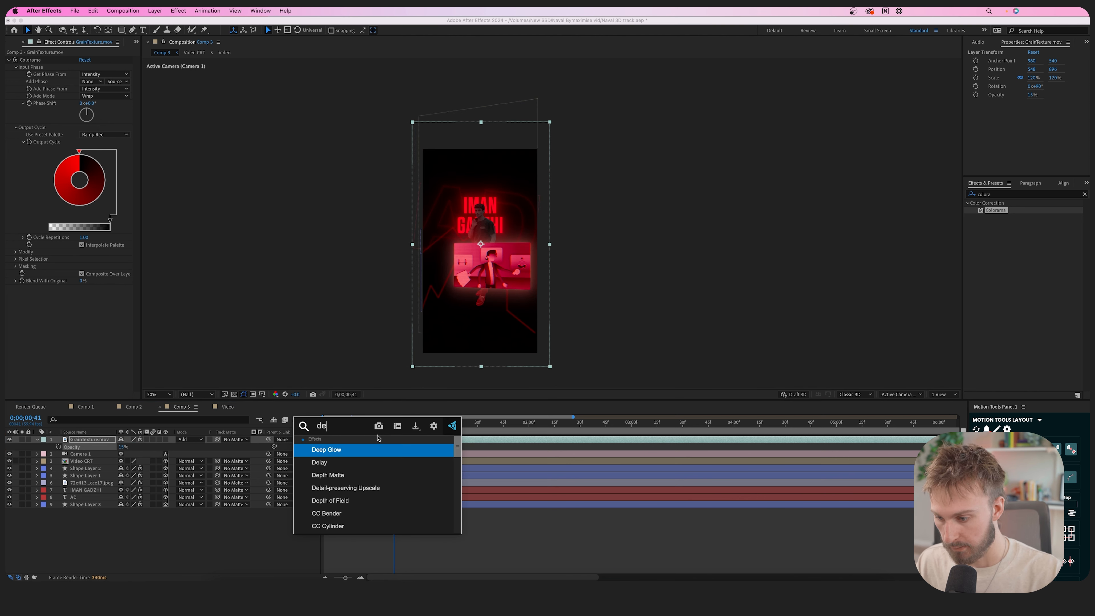
key(Return)
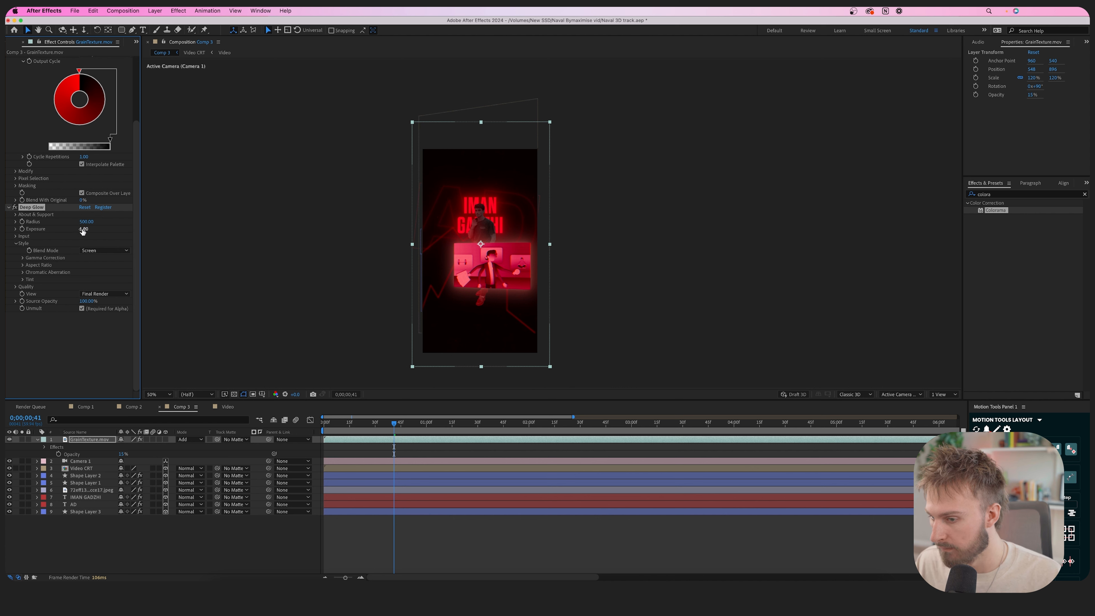
drag(83, 229, 92, 229)
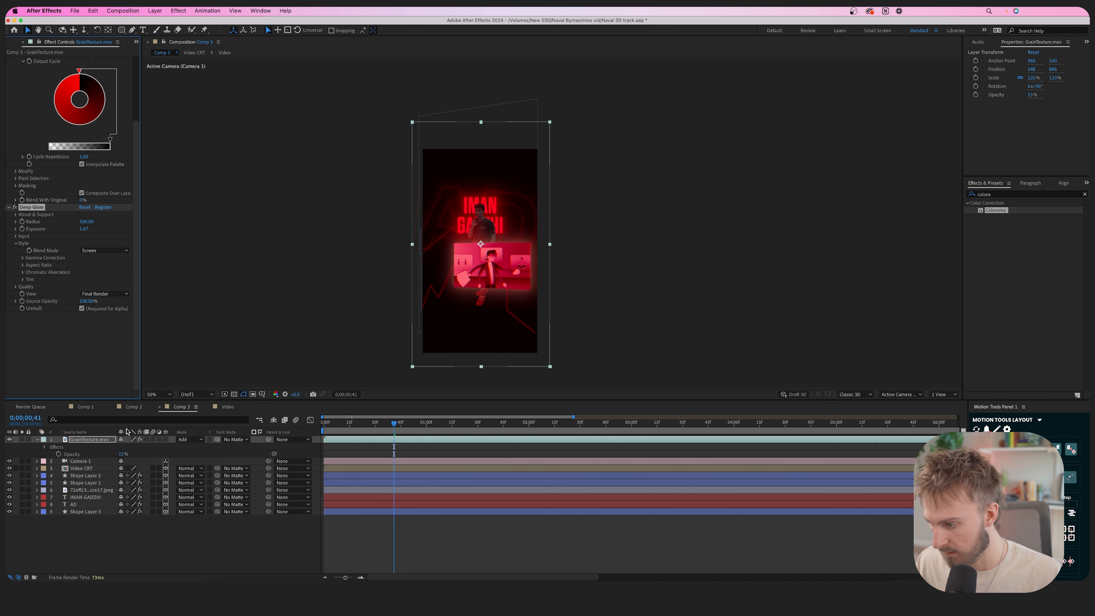
- Set the GrainTexture.mov layer's opacity to 20% and play back the result
key(t)
key(t)
drag(122, 447, 125, 448)
key(space)
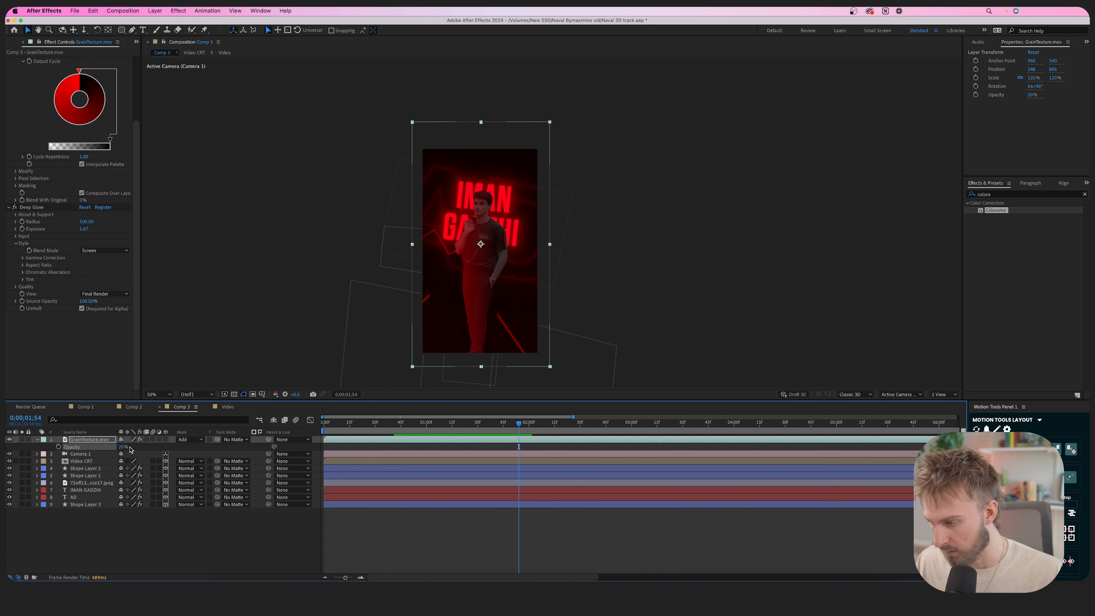
- Move GrainTexture.mov below Camera 1, make it a 3D layer, and preview the camera move
click(99, 442)
mouse_move(99, 443)
mouse_down()
mouse_move(93, 474)
mouse_move(93, 458)
mouse_up()
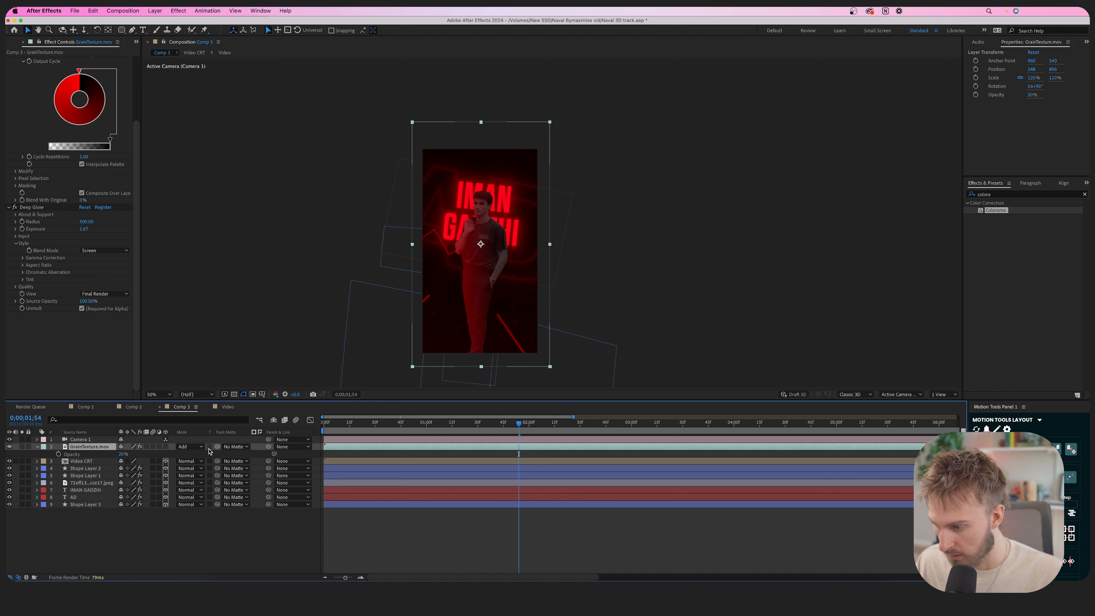
click(165, 447)
key(space)
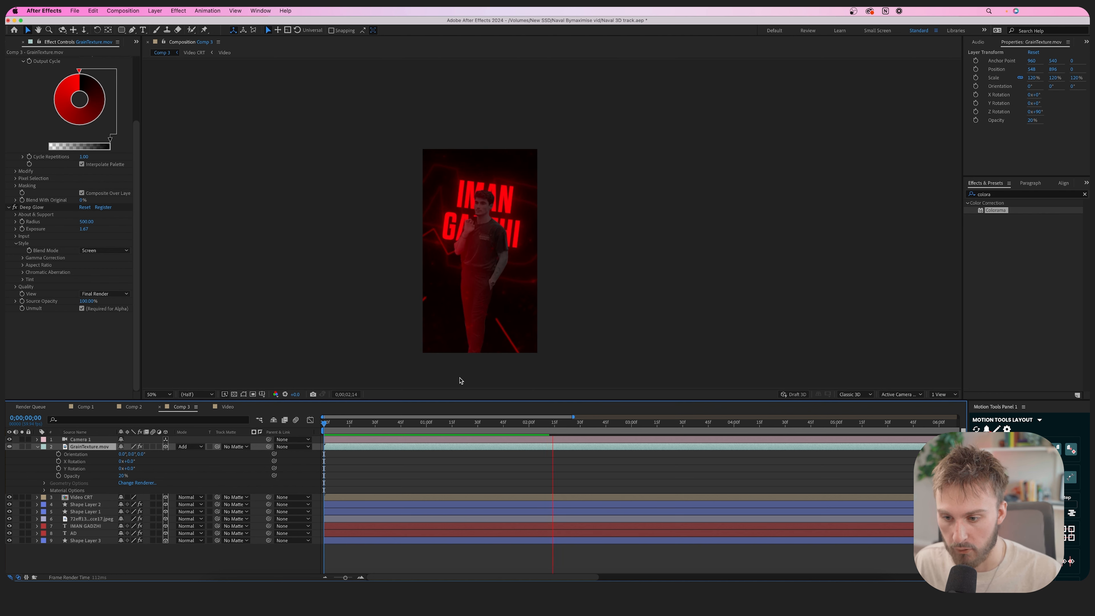
key(space)
key(space)
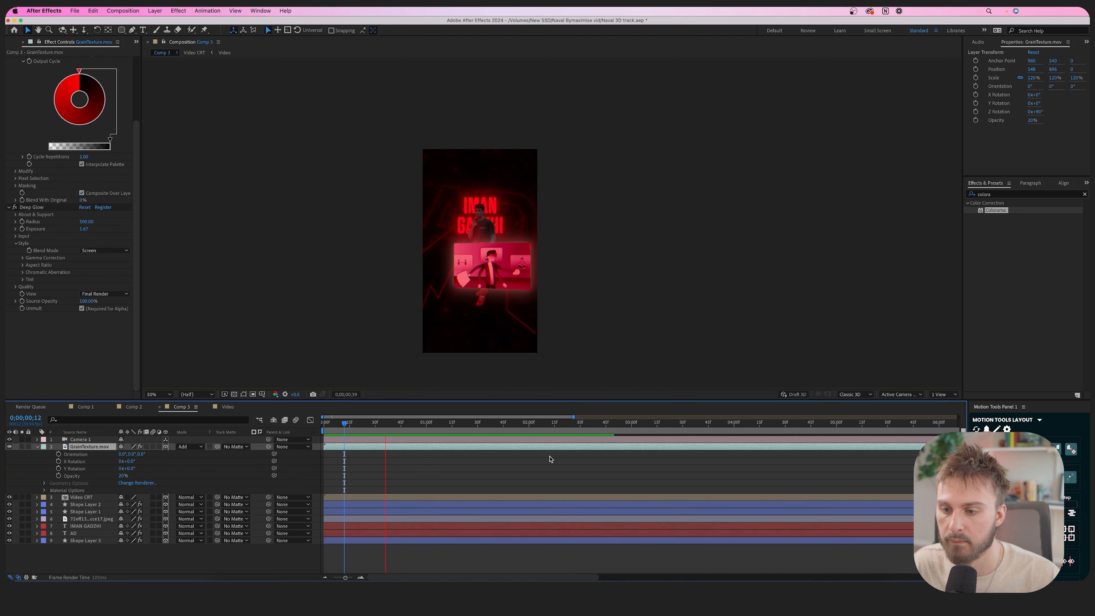
key(space)
- Enable motion blur on every layer below Camera 1 and preview the animation from the start
drag(390, 424, 435, 424)
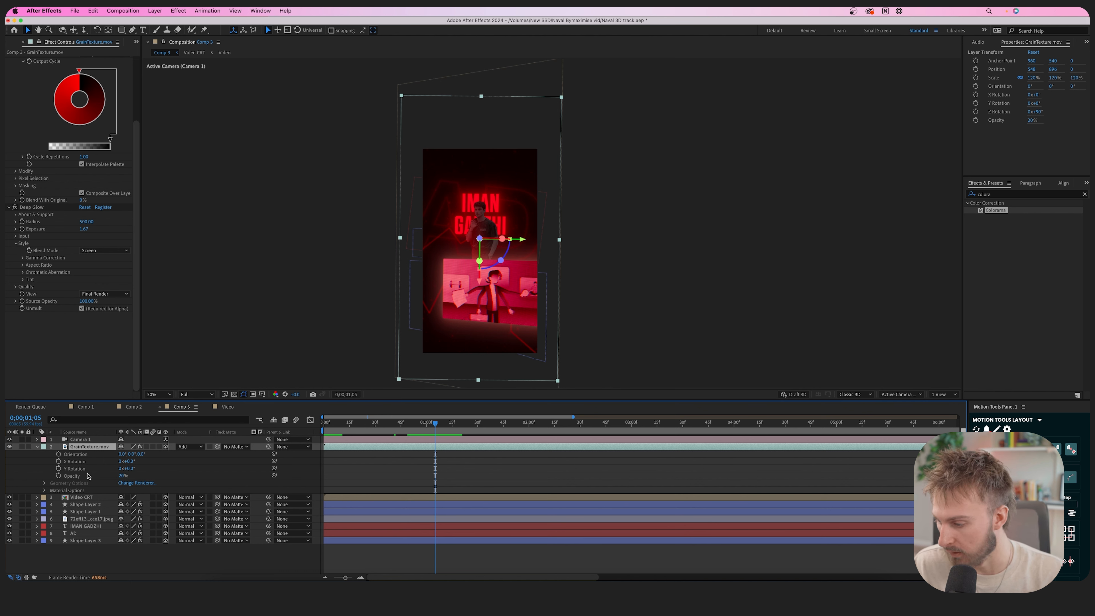
click(37, 447)
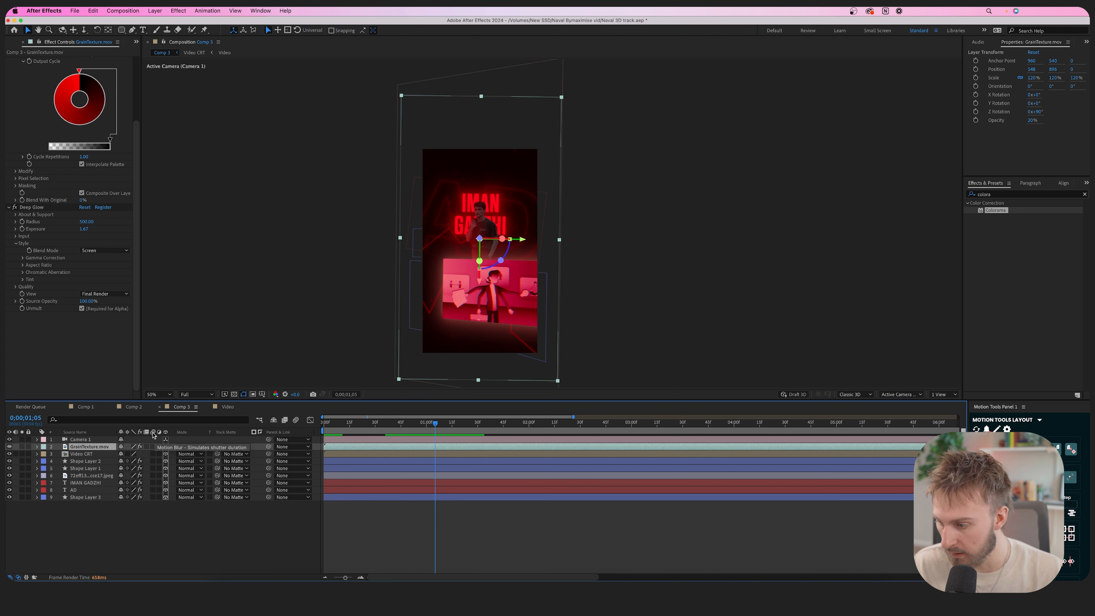
drag(153, 446, 153, 504)
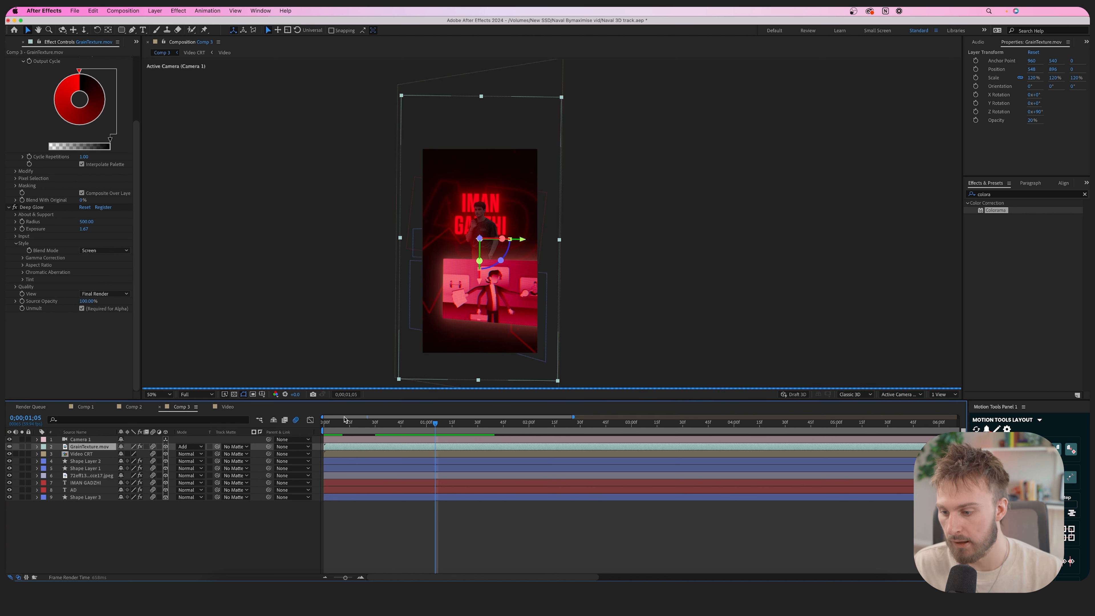
drag(354, 426, 319, 426)
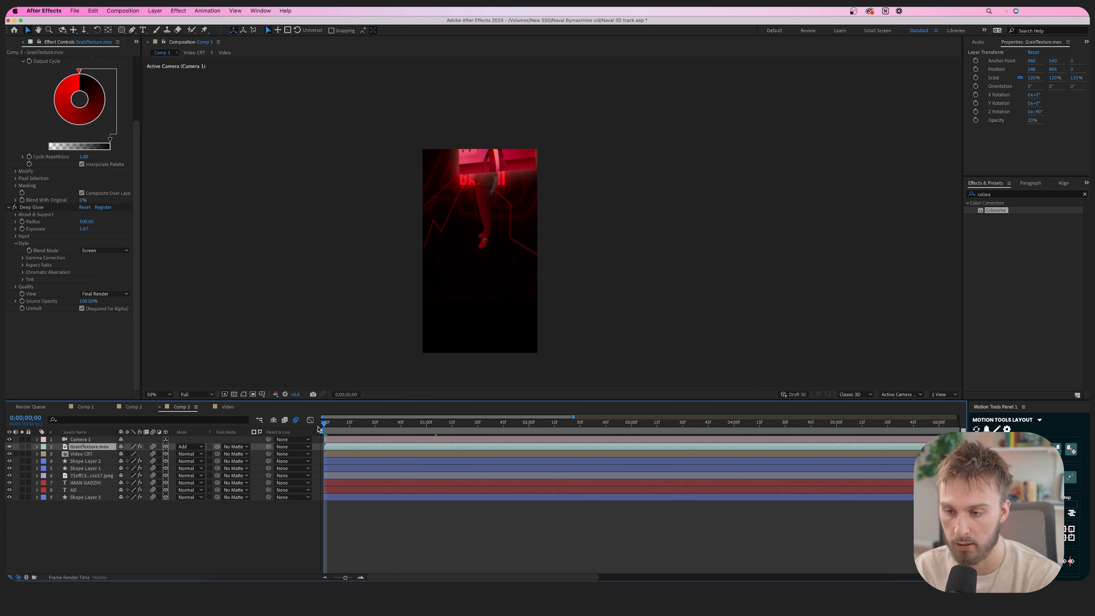
key(space)
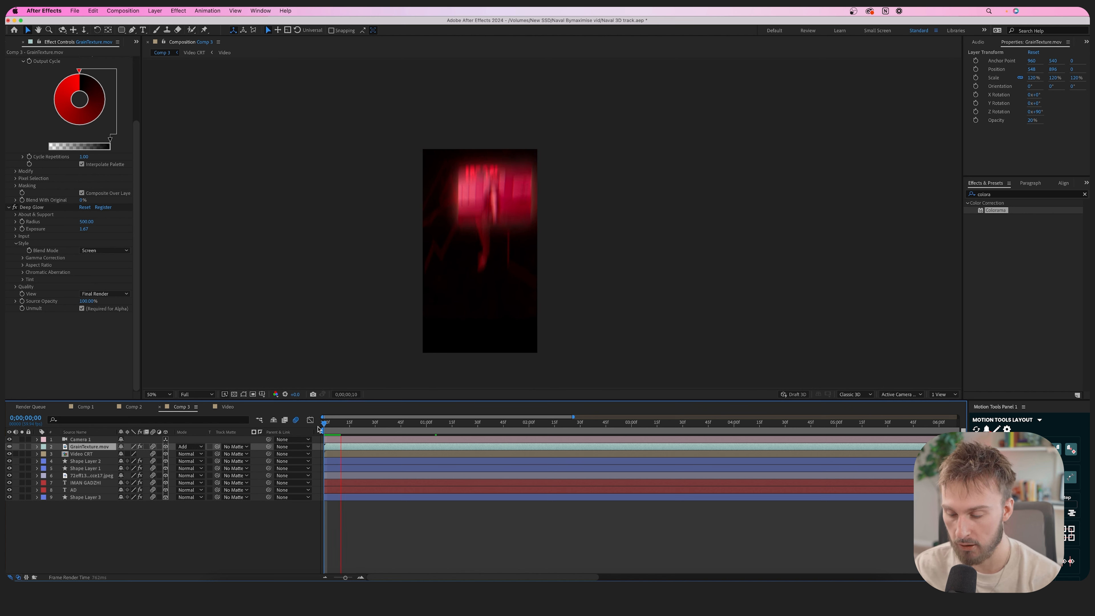
key(space)
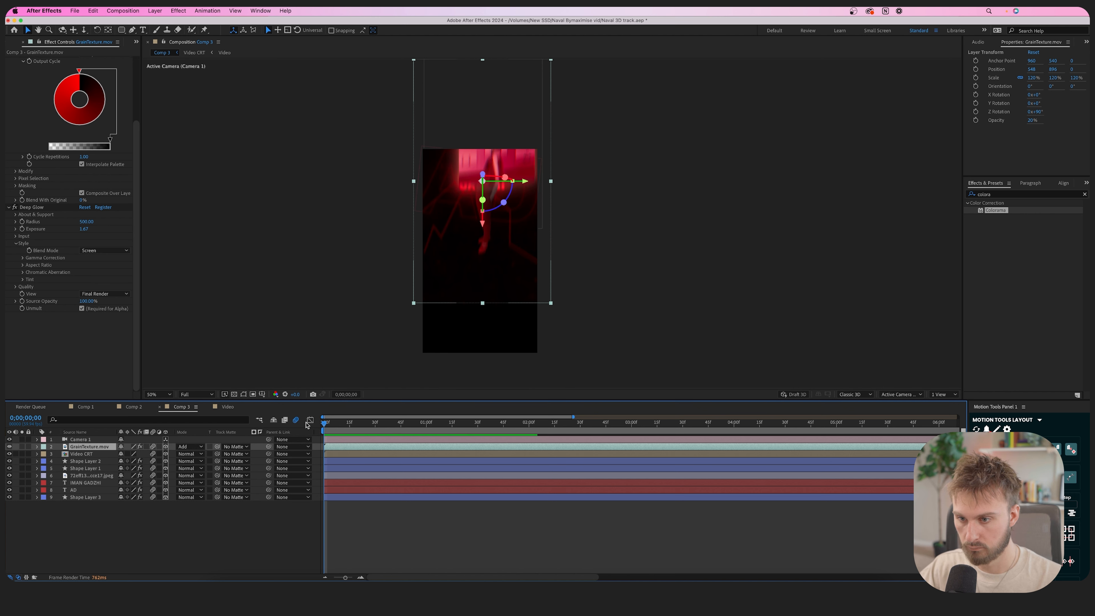
- Play back the camera move in Comp 3 with motion blur and examine the blur partway through
key(space)
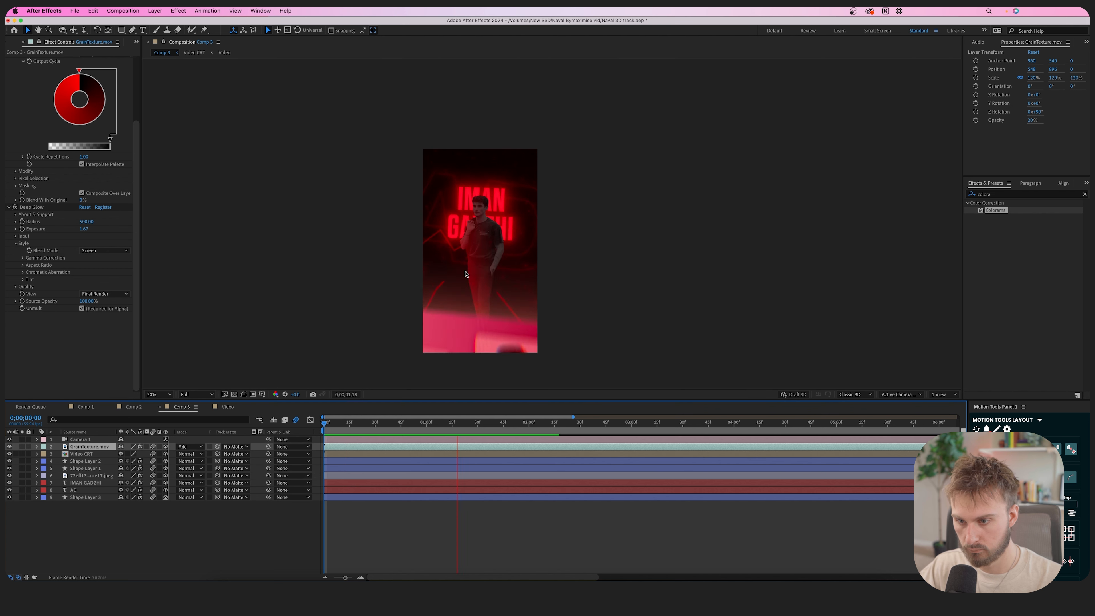
key(space)
click(431, 423)
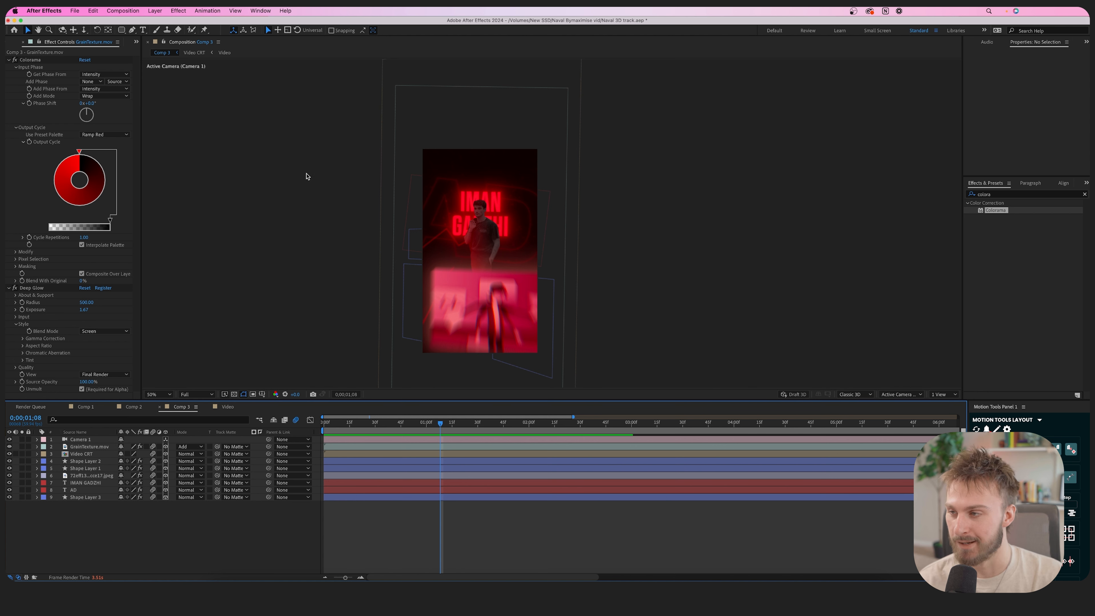
- Check the motion blur shutter angle in Comp 3's advanced composition settings
click(228, 150)
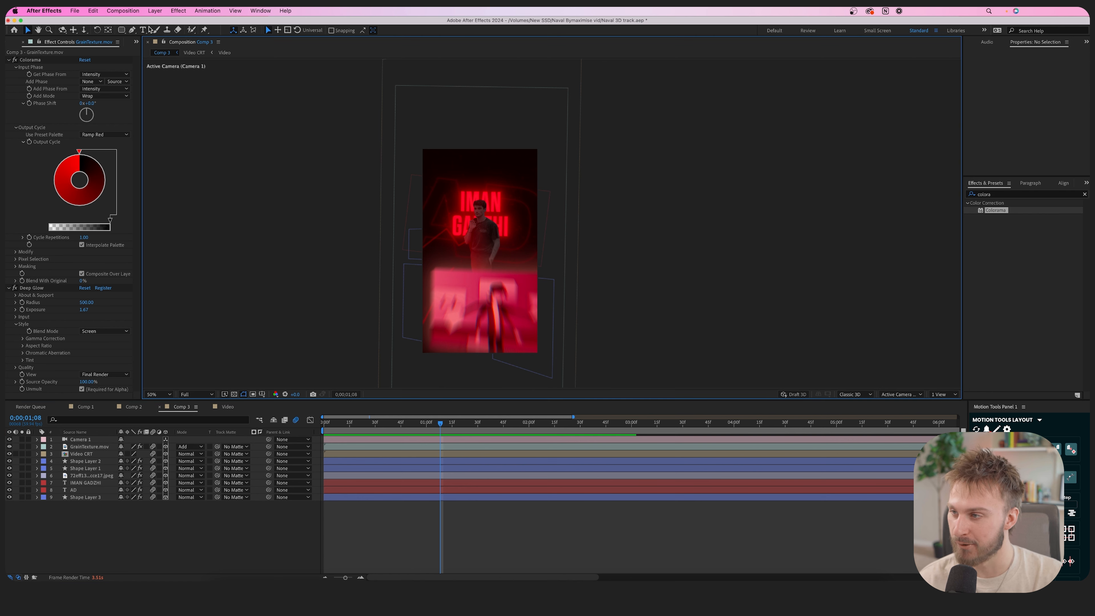
click(132, 13)
click(142, 37)
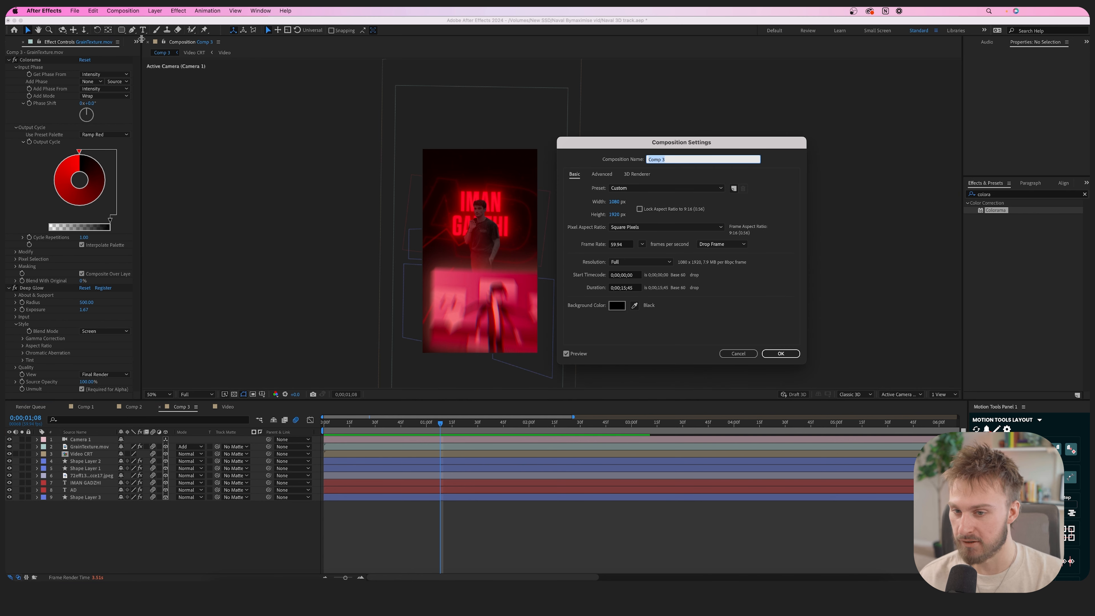
click(601, 174)
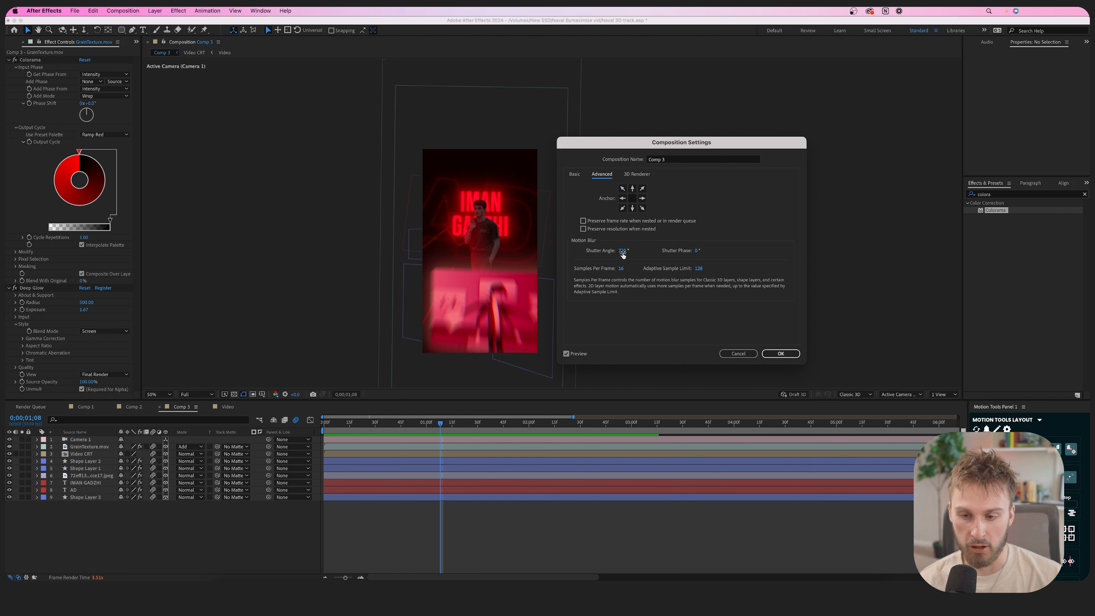
click(781, 355)
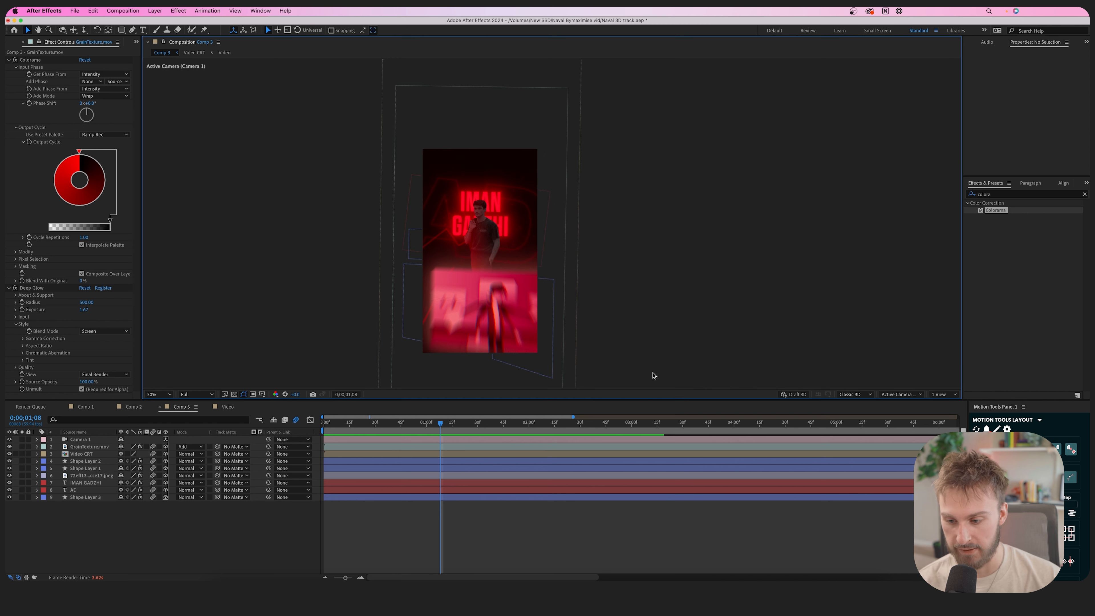
- Scrub through the camera move to 0;00;00;41 and add a new adjustment layer above Camera 1 in Comp 3
drag(439, 424, 501, 403)
key(space)
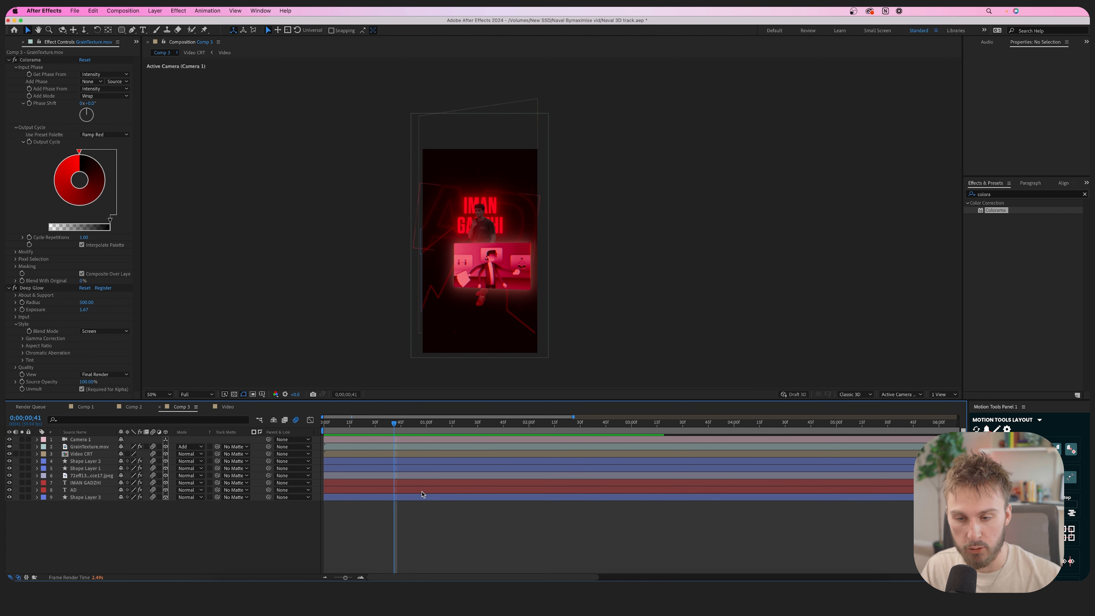
right_click(176, 502)
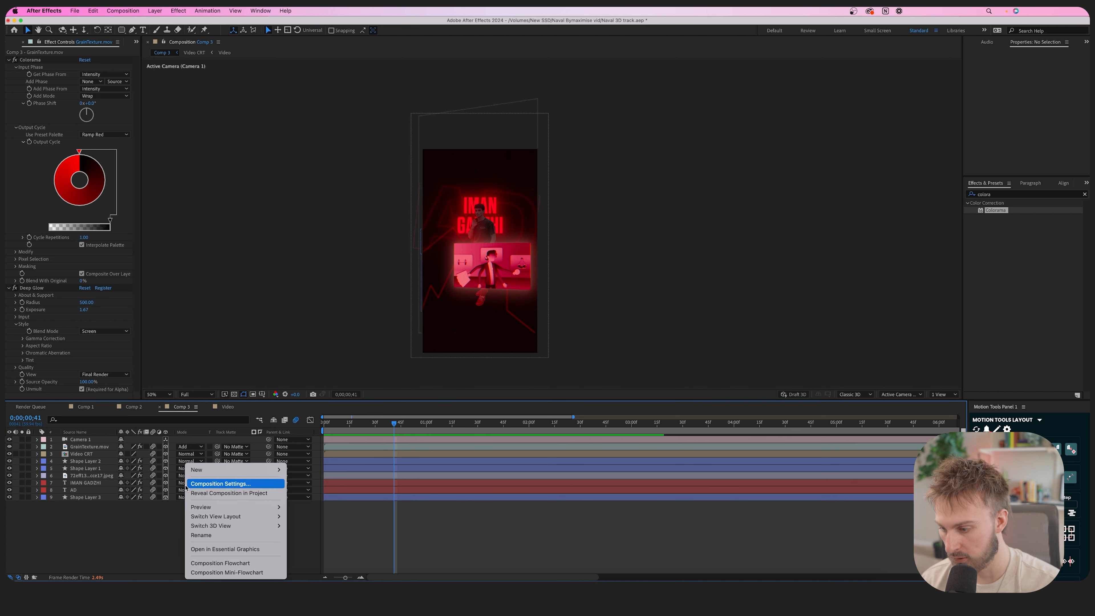
mouse_move(208, 472)
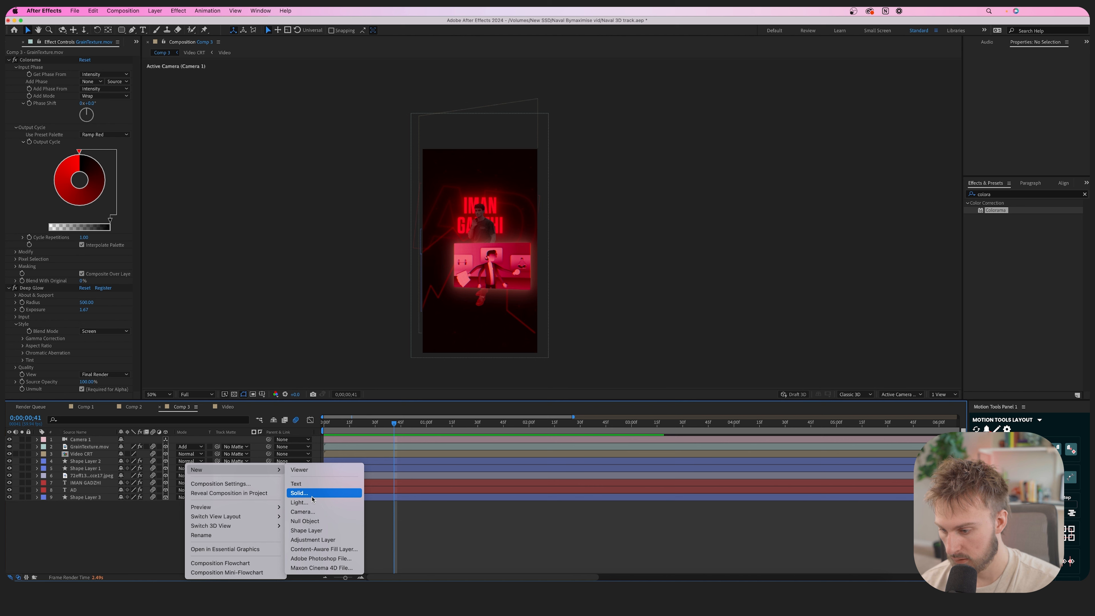
click(314, 539)
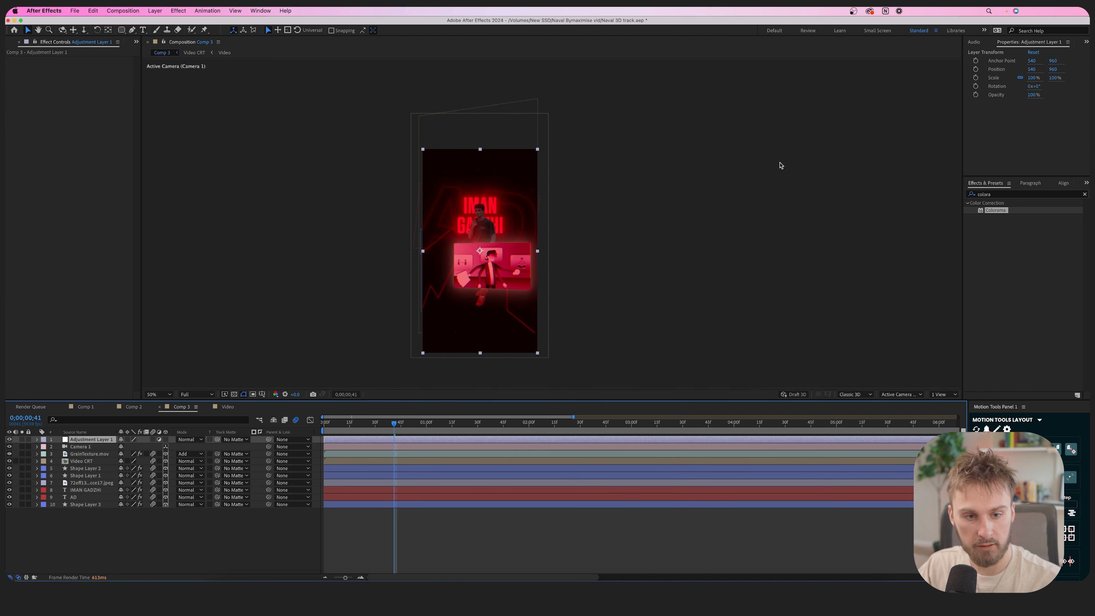
- Find the CC Vignette effect and apply it to Adjustment Layer 1
click(984, 195)
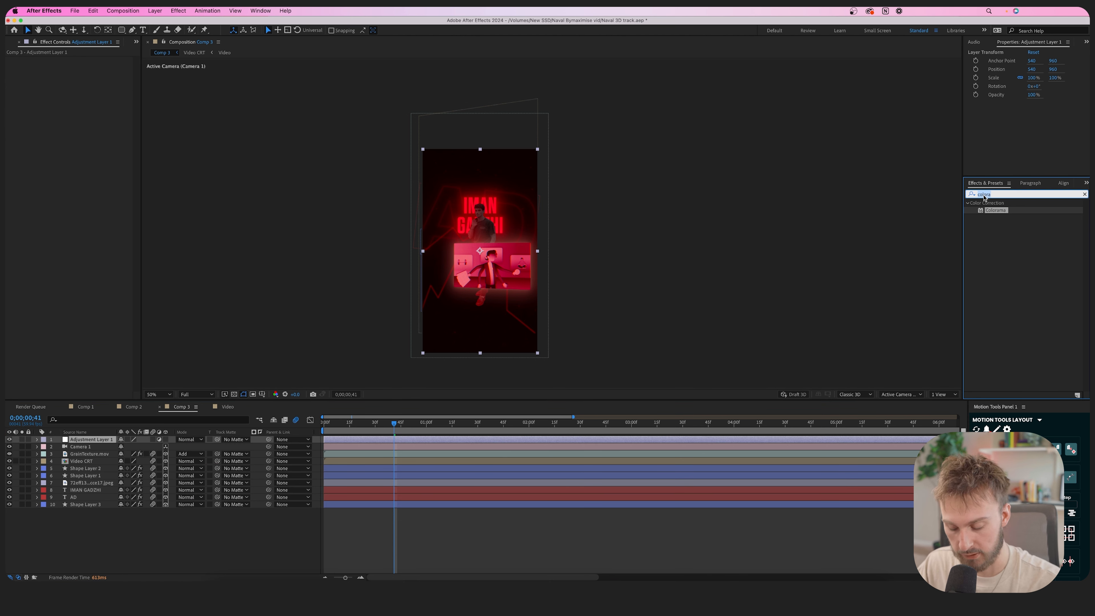
text(vigne)
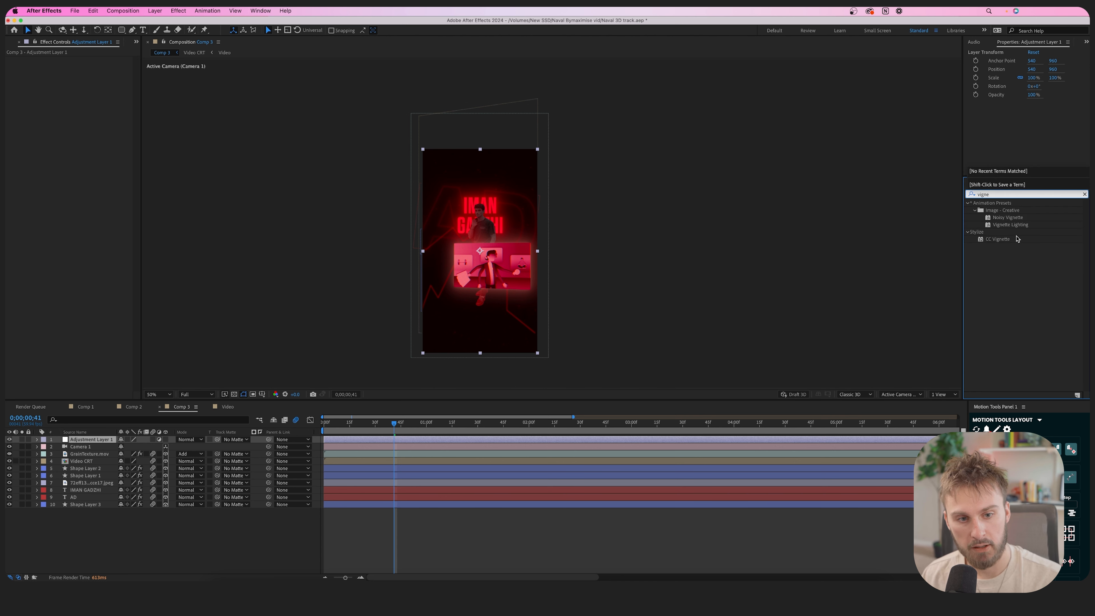
drag(1017, 239, 419, 437)
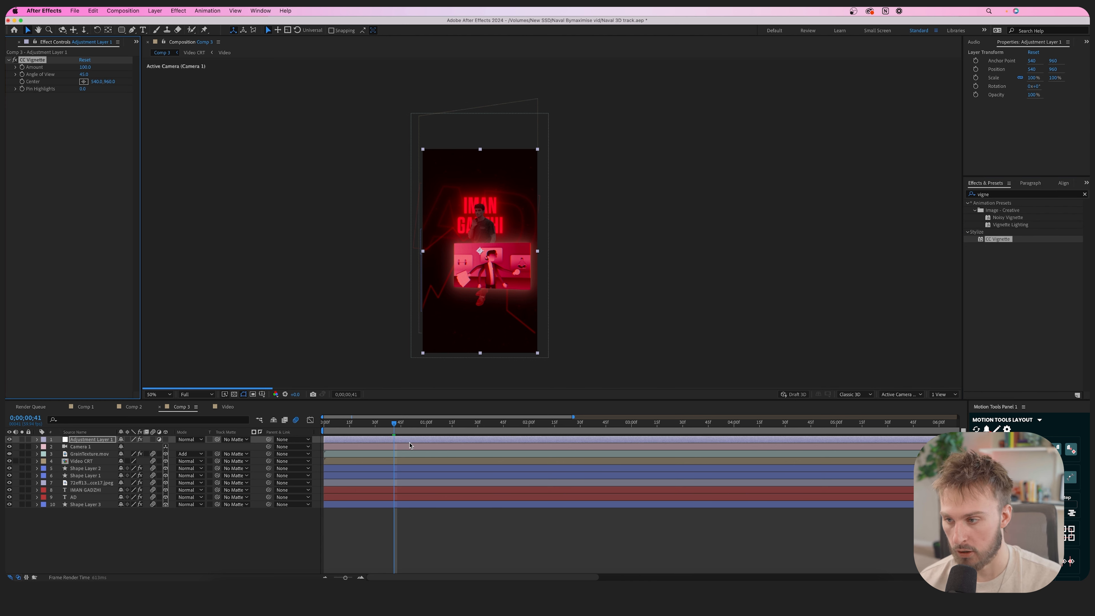
key(period)
key(comma)
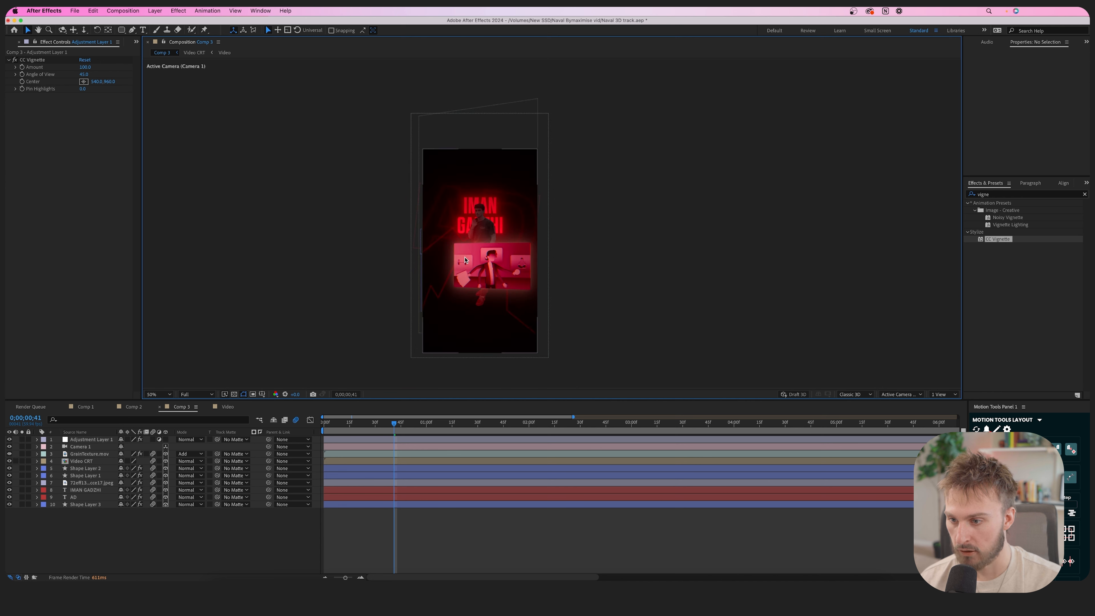
- Set the CC Vignette's Angle of View to 60 and preview the animation from the start
drag(85, 75, 132, 74)
click(85, 75)
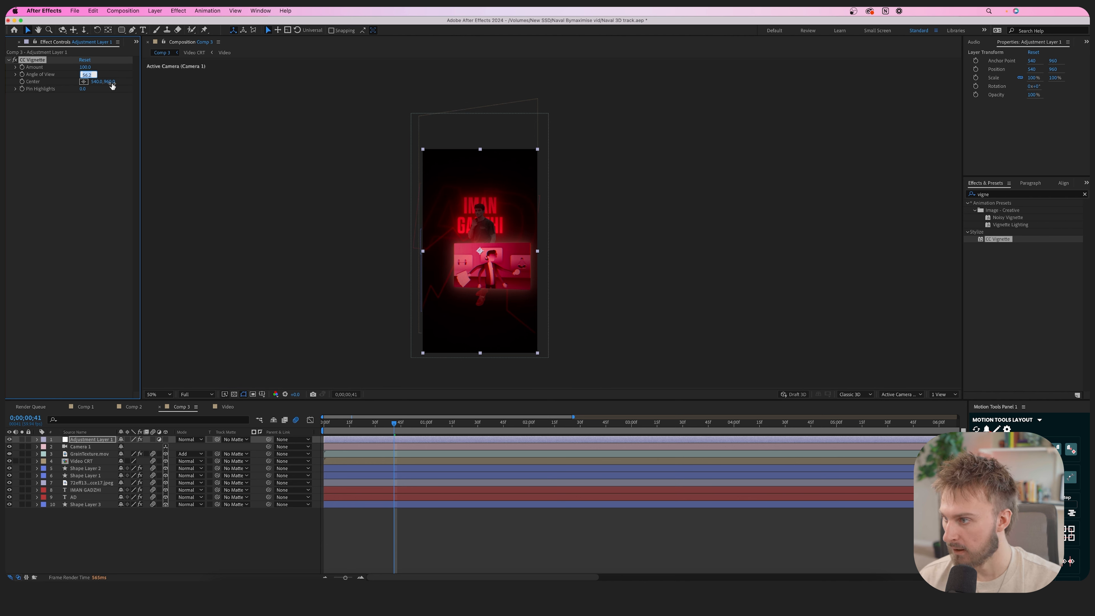
text(60)
key(Return)
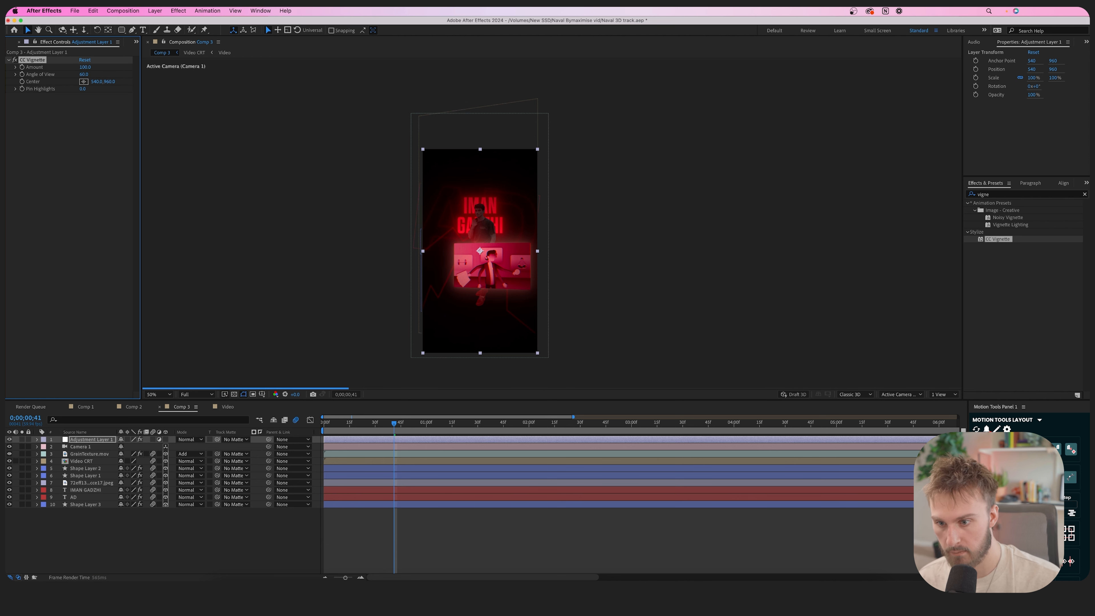
key(space)
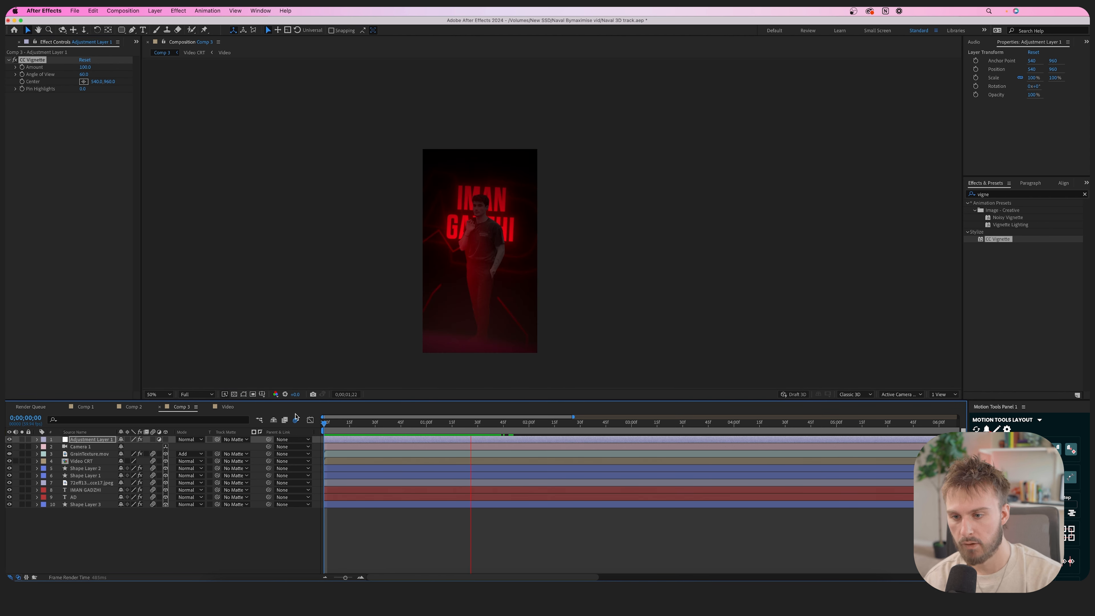
key(space)
click(391, 505)
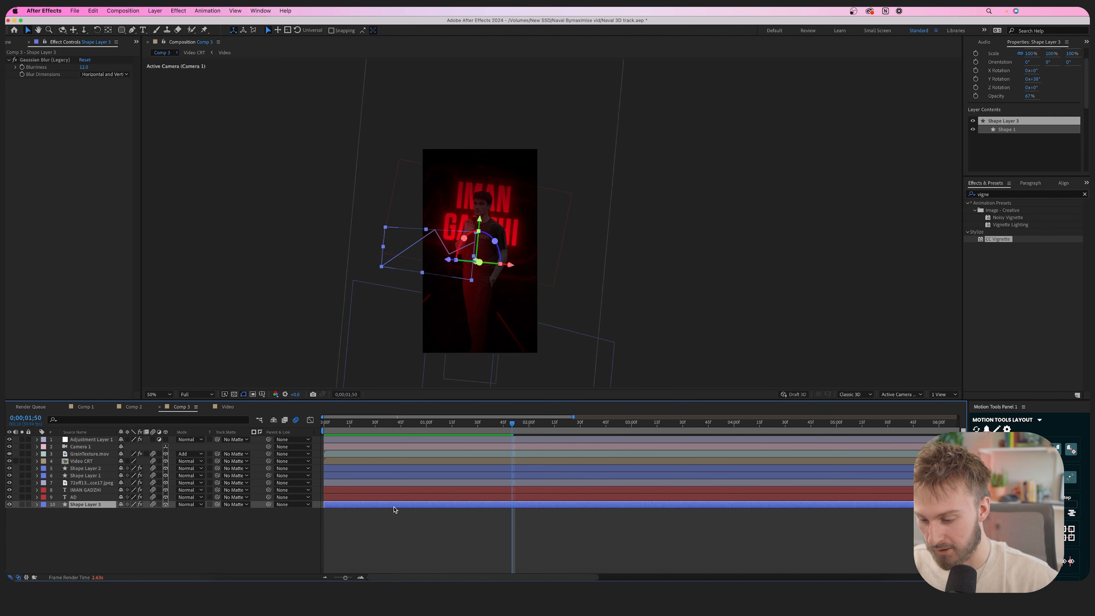
key(super+a)
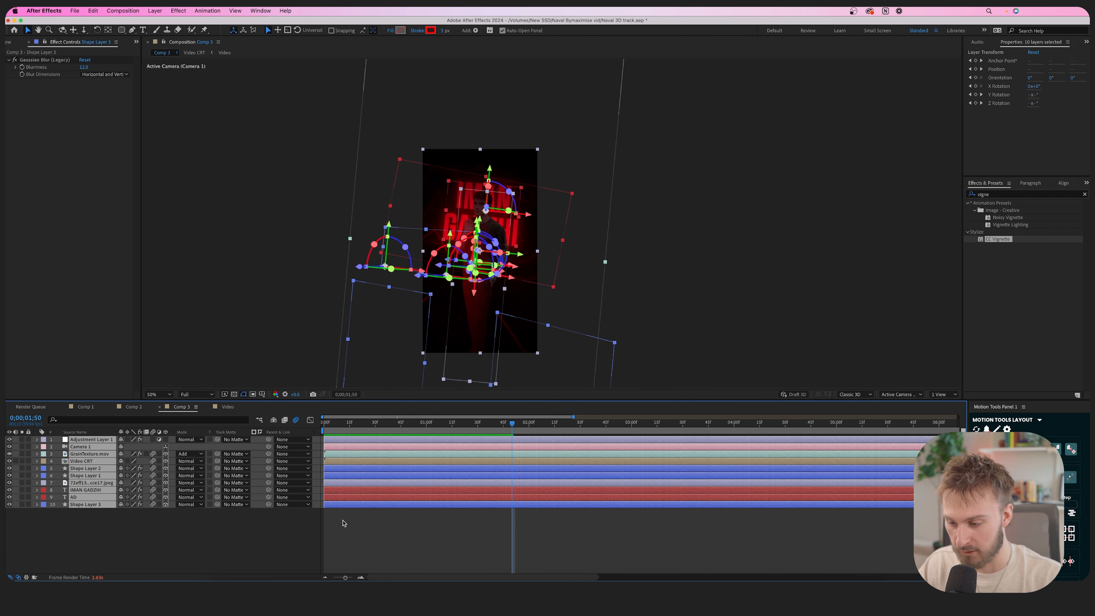
click(349, 534)
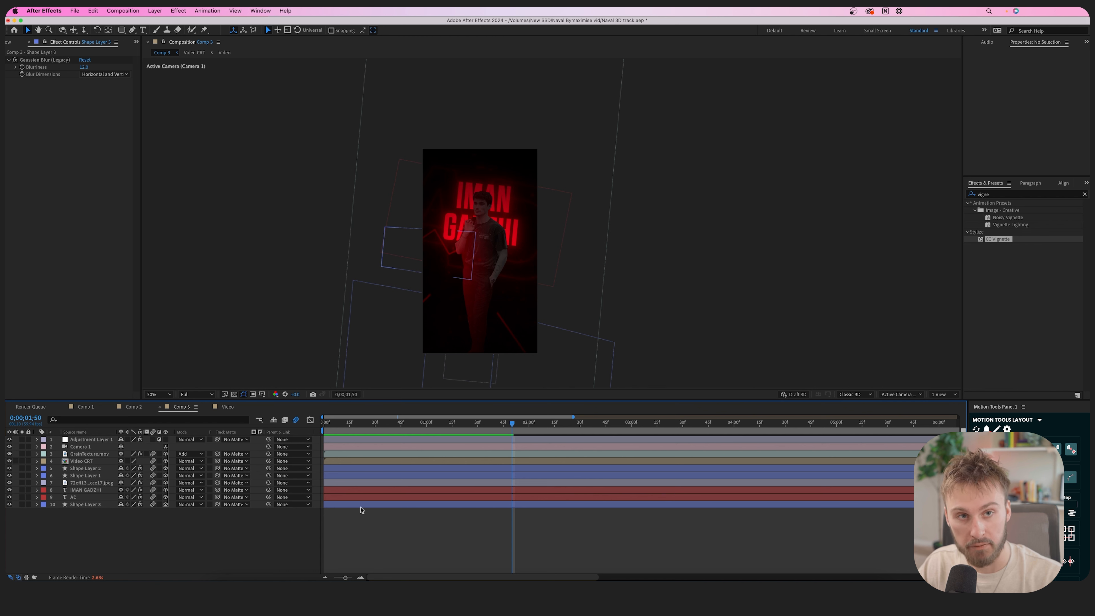
- Select Shape Layer 3 and show the project's list of footage and compositions
click(362, 504)
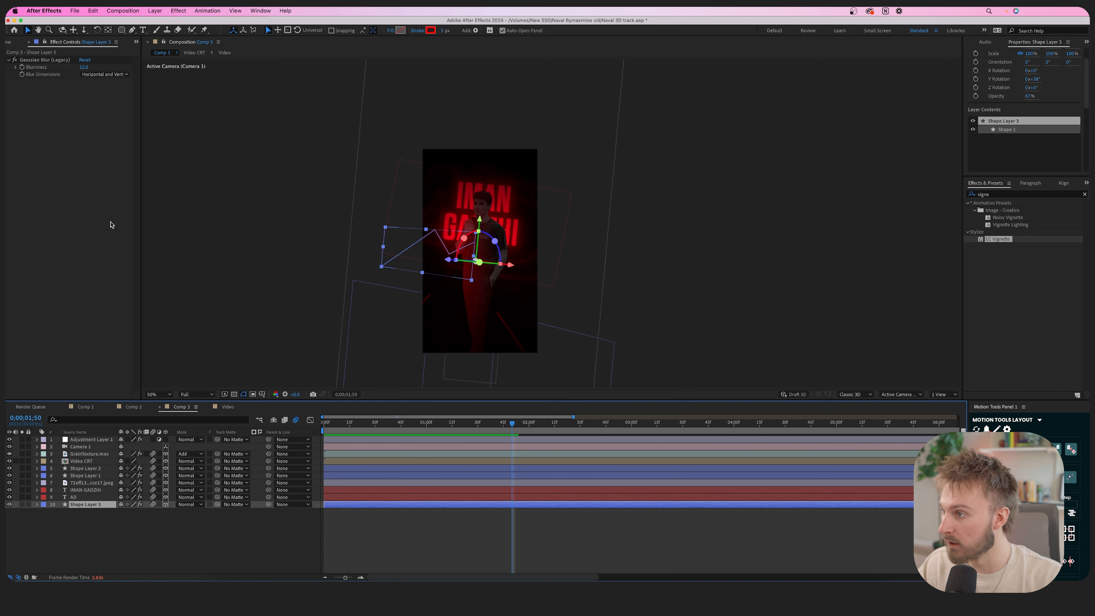
click(11, 43)
click(9, 42)
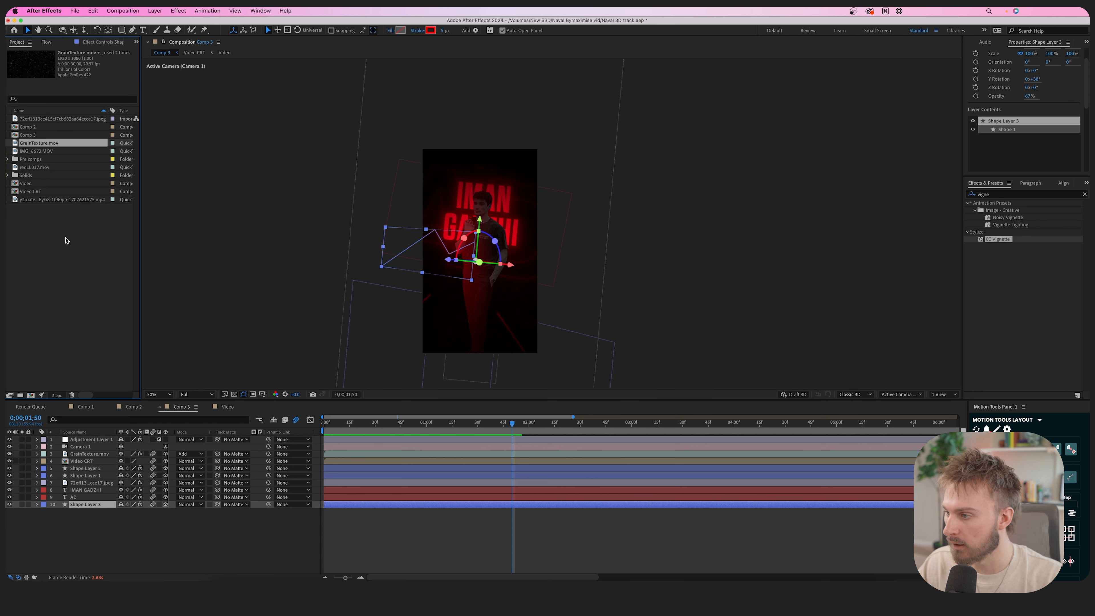